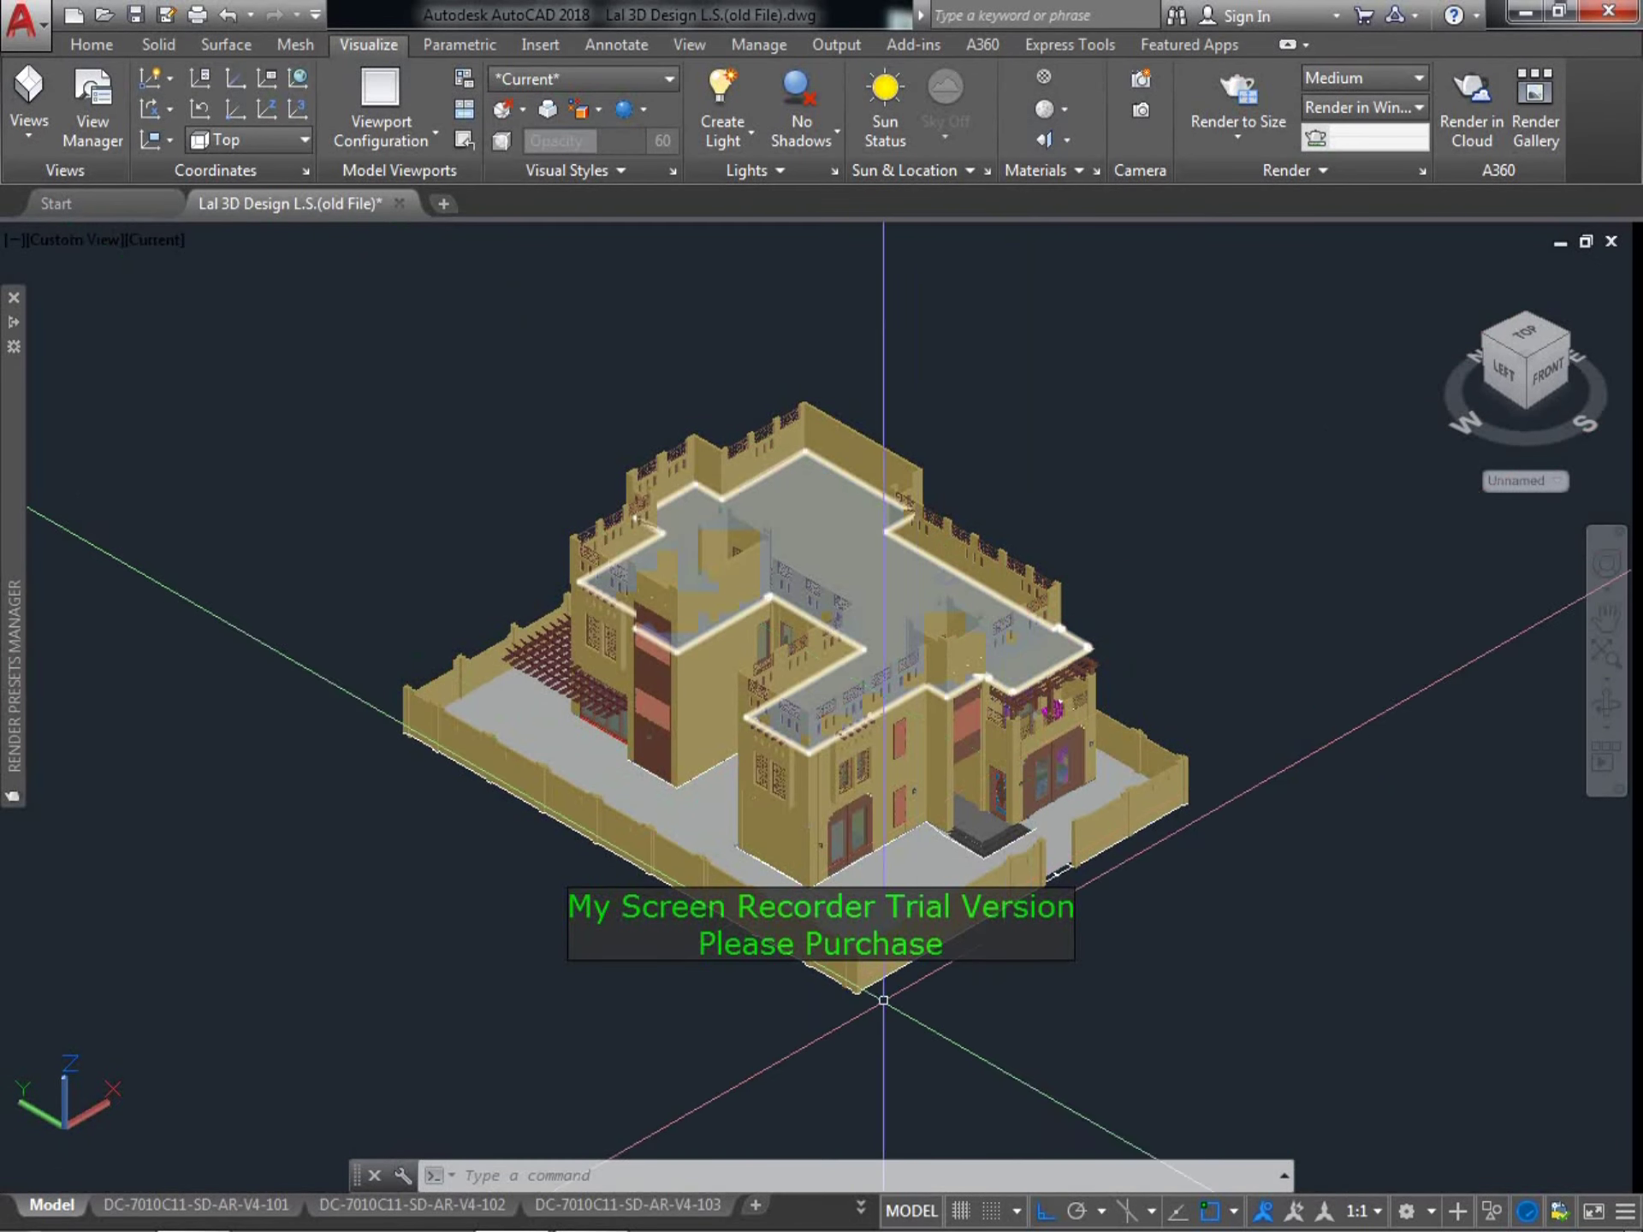
Zoom in and pan the house down and left in the view
{"action": "key", "text": "Delete"}
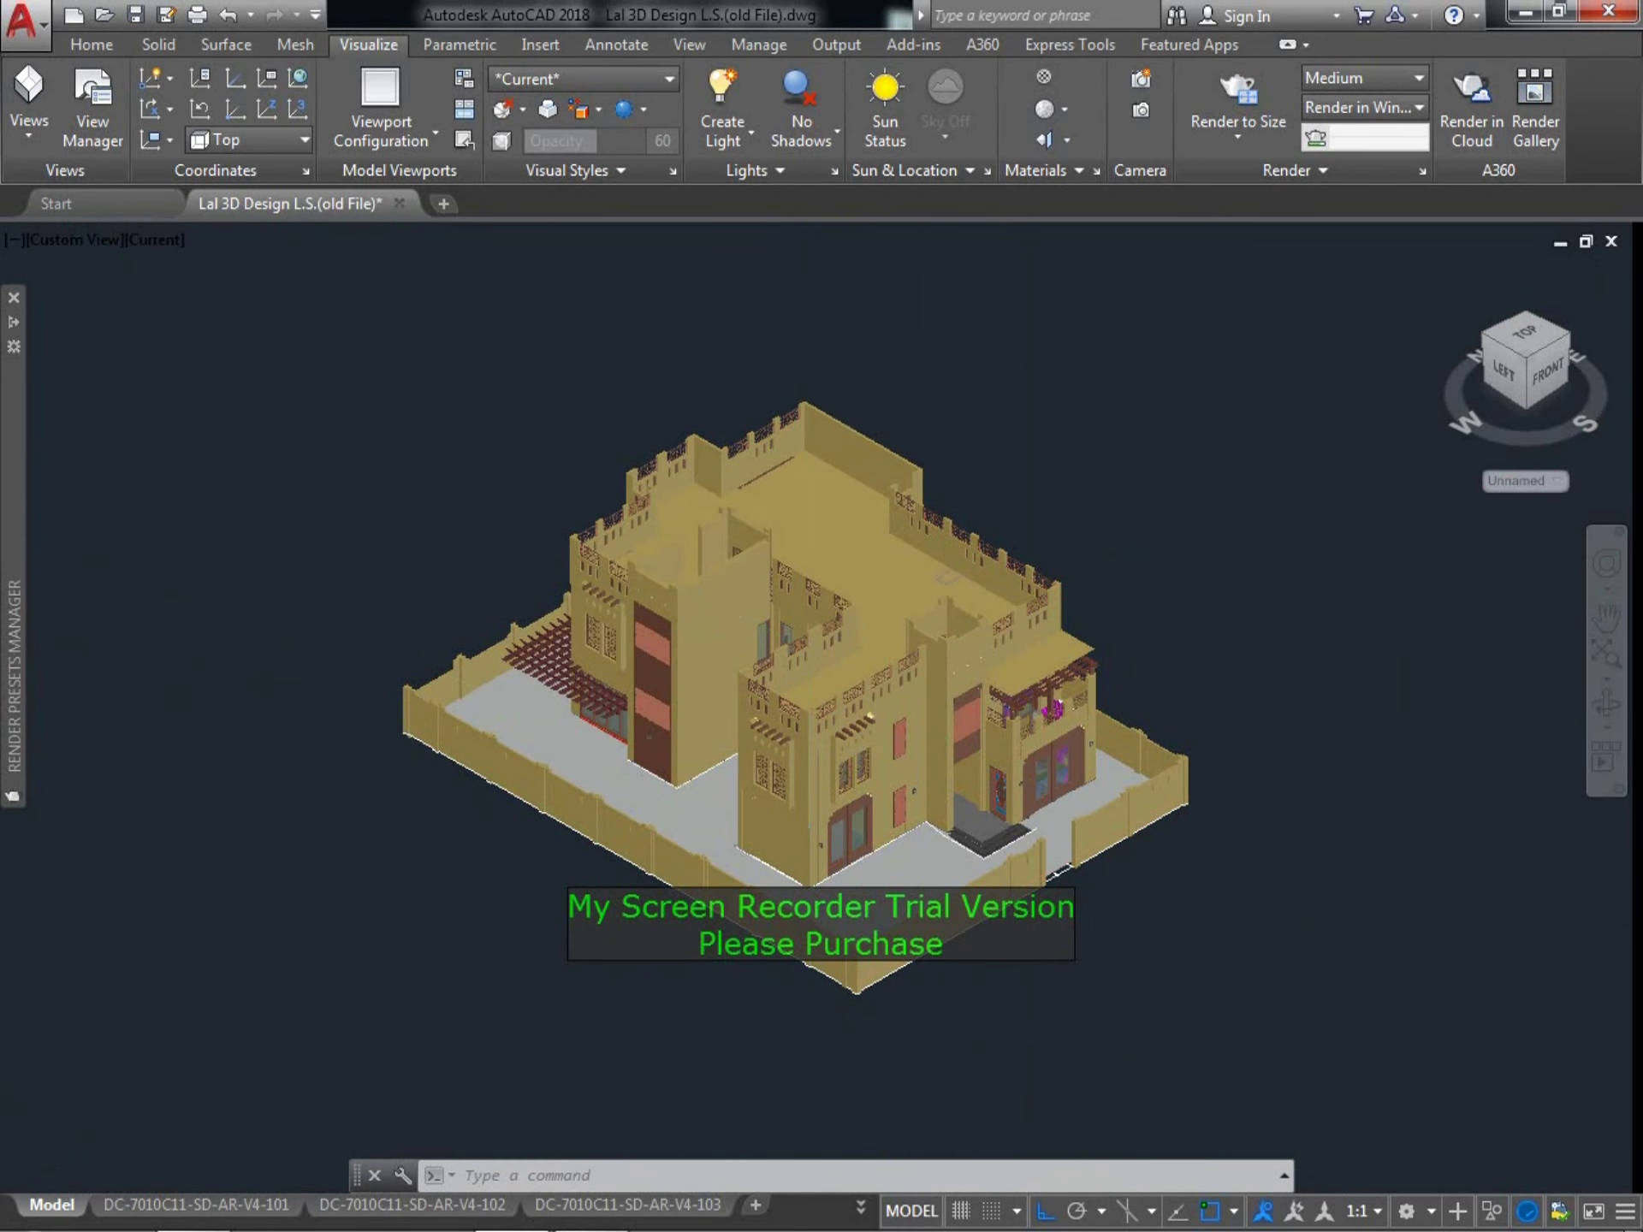
{"action": "scroll", "coordinate": [850, 858], "scroll_direction": "up", "scroll_amount": 3}
{"action": "middle_click_drag", "start_coordinate": [850, 858], "coordinate": [842, 877]}
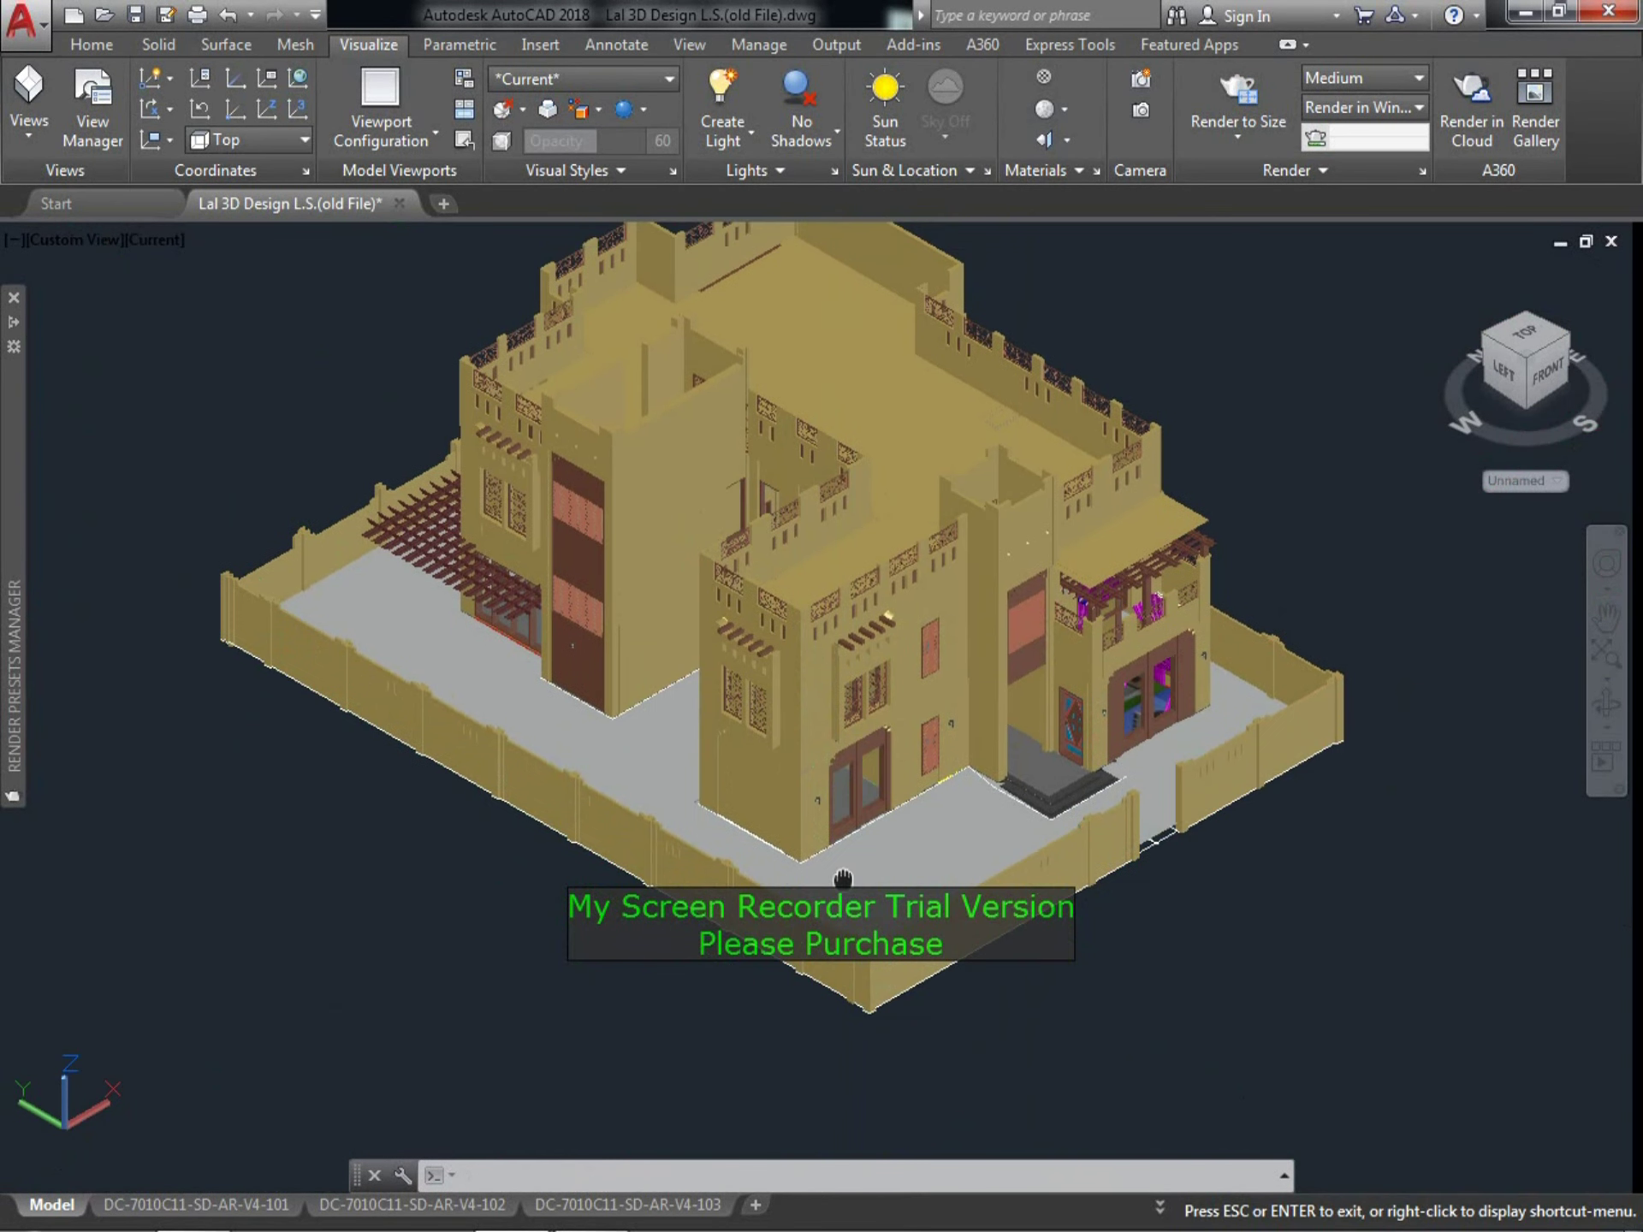
{"action": "left_click_drag", "start_coordinate": [843, 877], "coordinate": [836, 941]}
{"action": "key", "text": "Escape"}
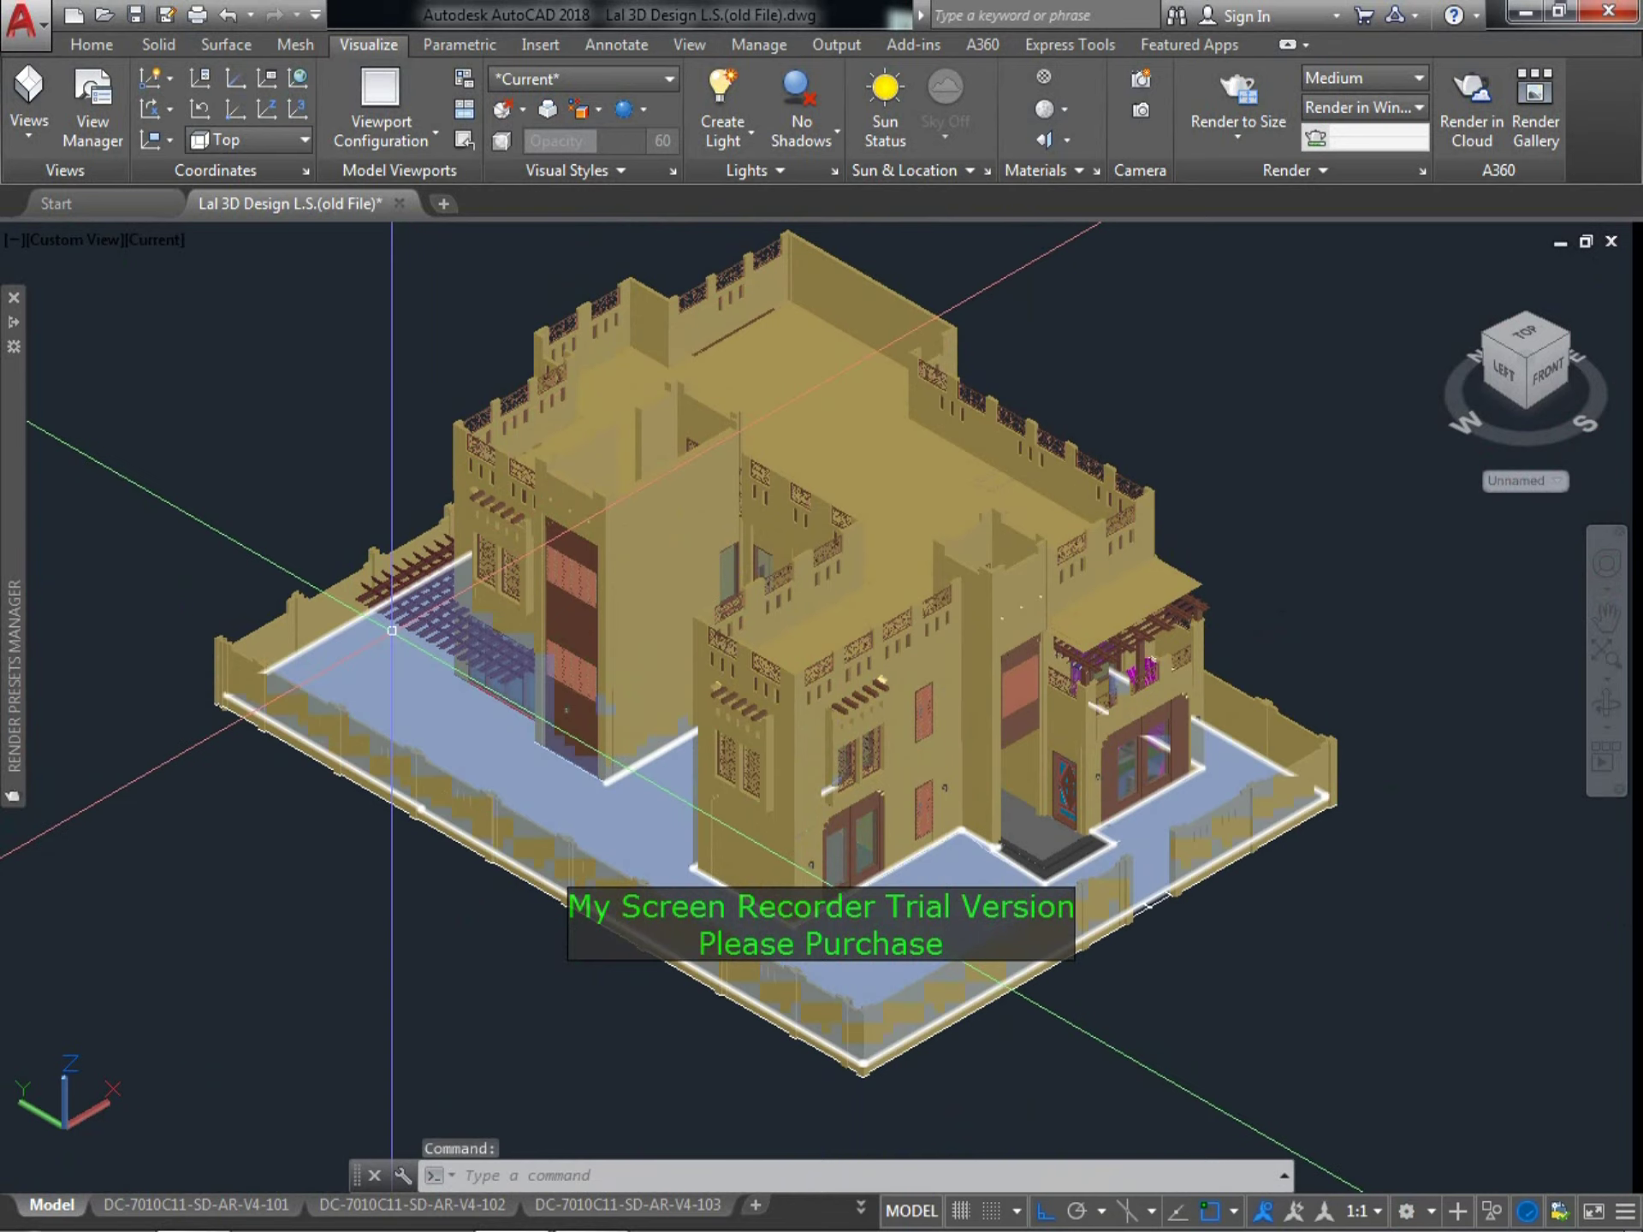
Orbit the house with 3DORBIT to a lower, more frontal angle and zoom in
{"action": "left_click", "coordinate": [455, 659]}
{"action": "type", "text": "3"}
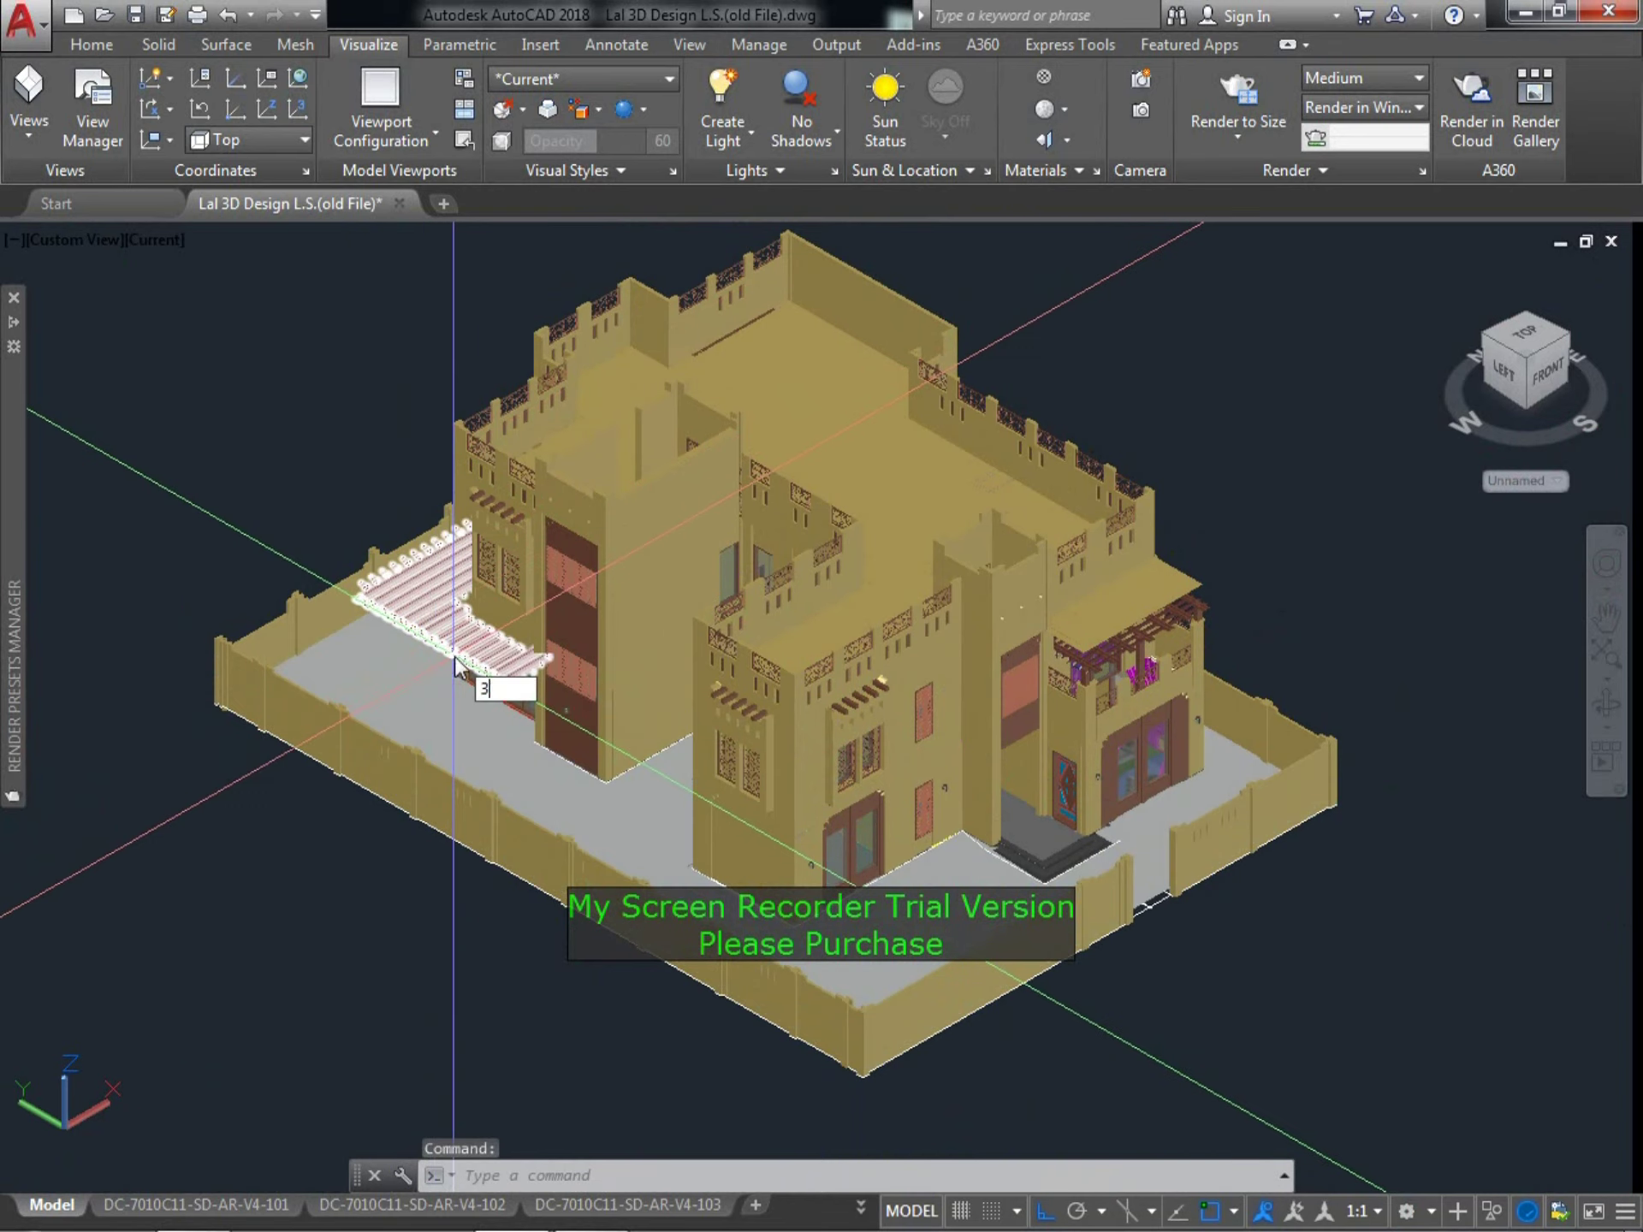
{"action": "type", "text": "do"}
{"action": "key", "text": "Return"}
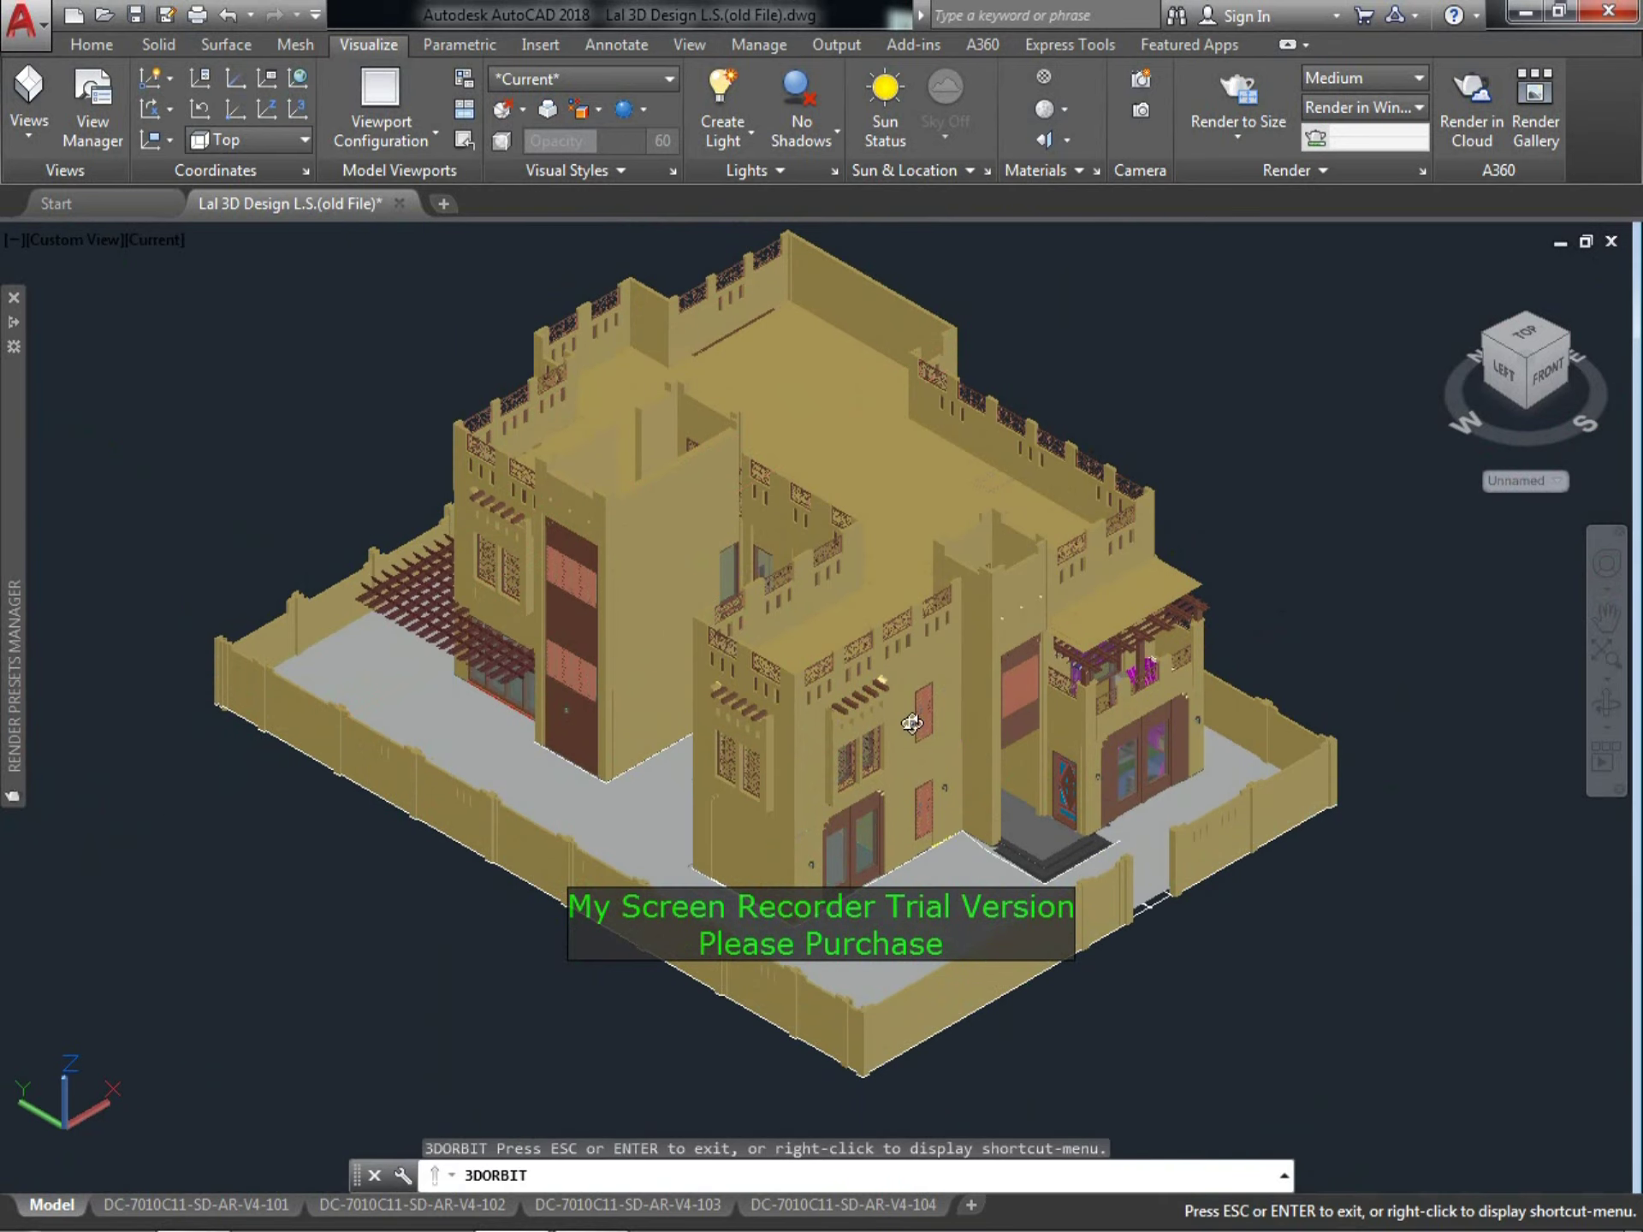
{"action": "left_click_drag", "start_coordinate": [912, 723], "coordinate": [847, 826]}
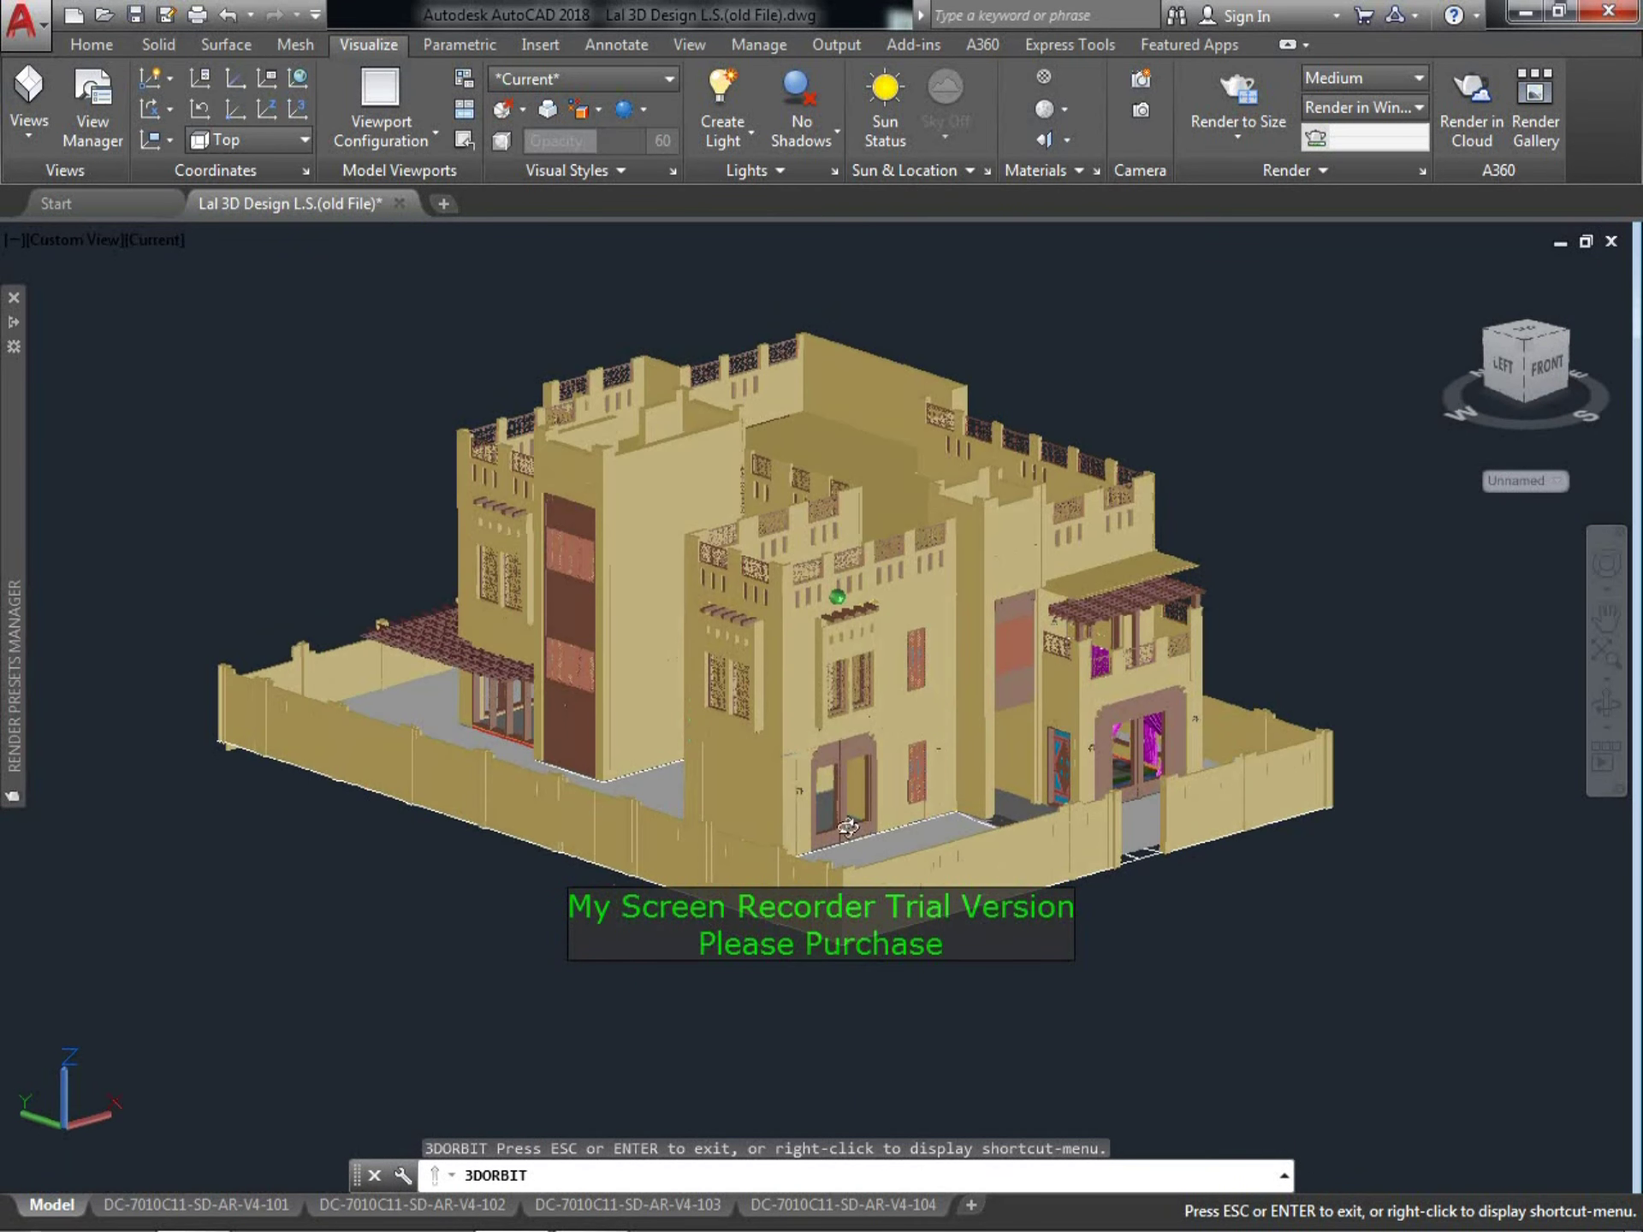
{"action": "scroll", "coordinate": [848, 827], "scroll_direction": "up", "scroll_amount": 1}
{"action": "scroll", "coordinate": [848, 827], "scroll_direction": "up", "scroll_amount": 1}
{"action": "scroll", "coordinate": [847, 826], "scroll_direction": "up", "scroll_amount": 1}
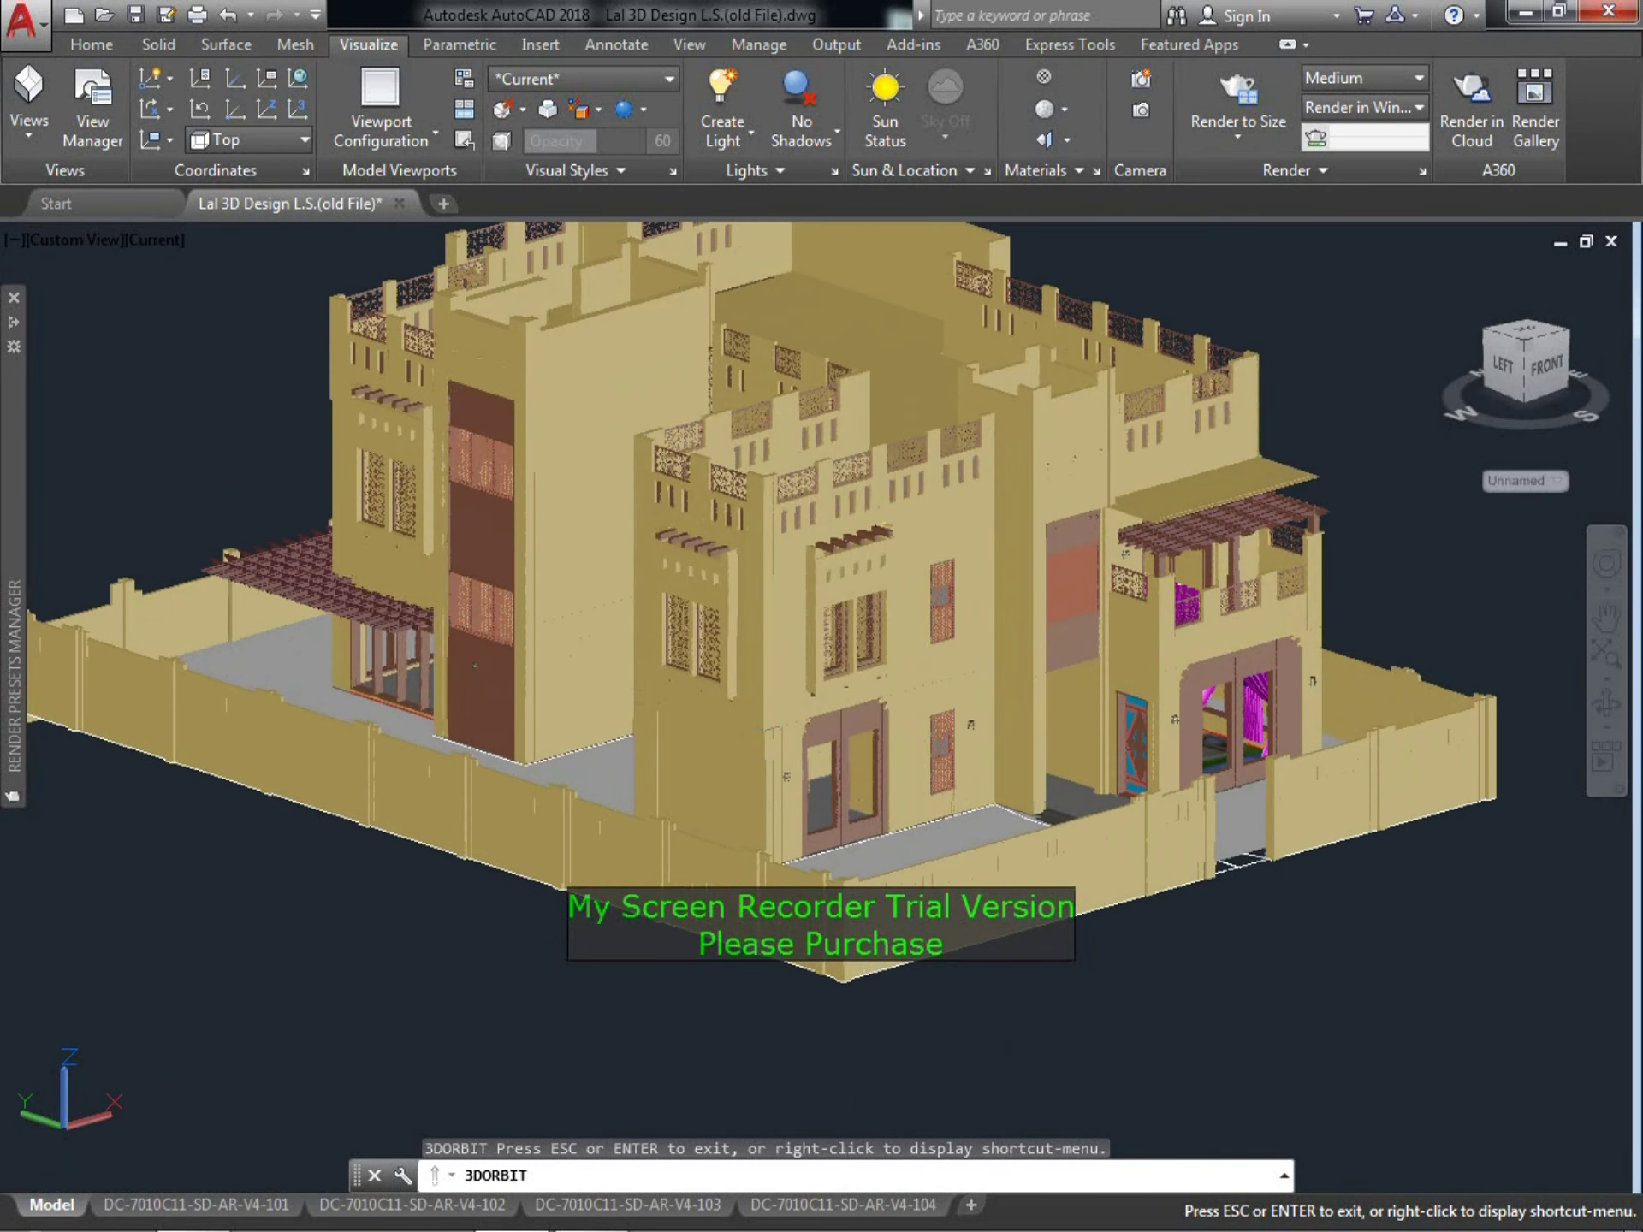
Fine-tune pan and zoom to frame the enlarged house, then end the orbit
{"action": "middle_click_drag", "start_coordinate": [883, 780], "coordinate": [958, 843]}
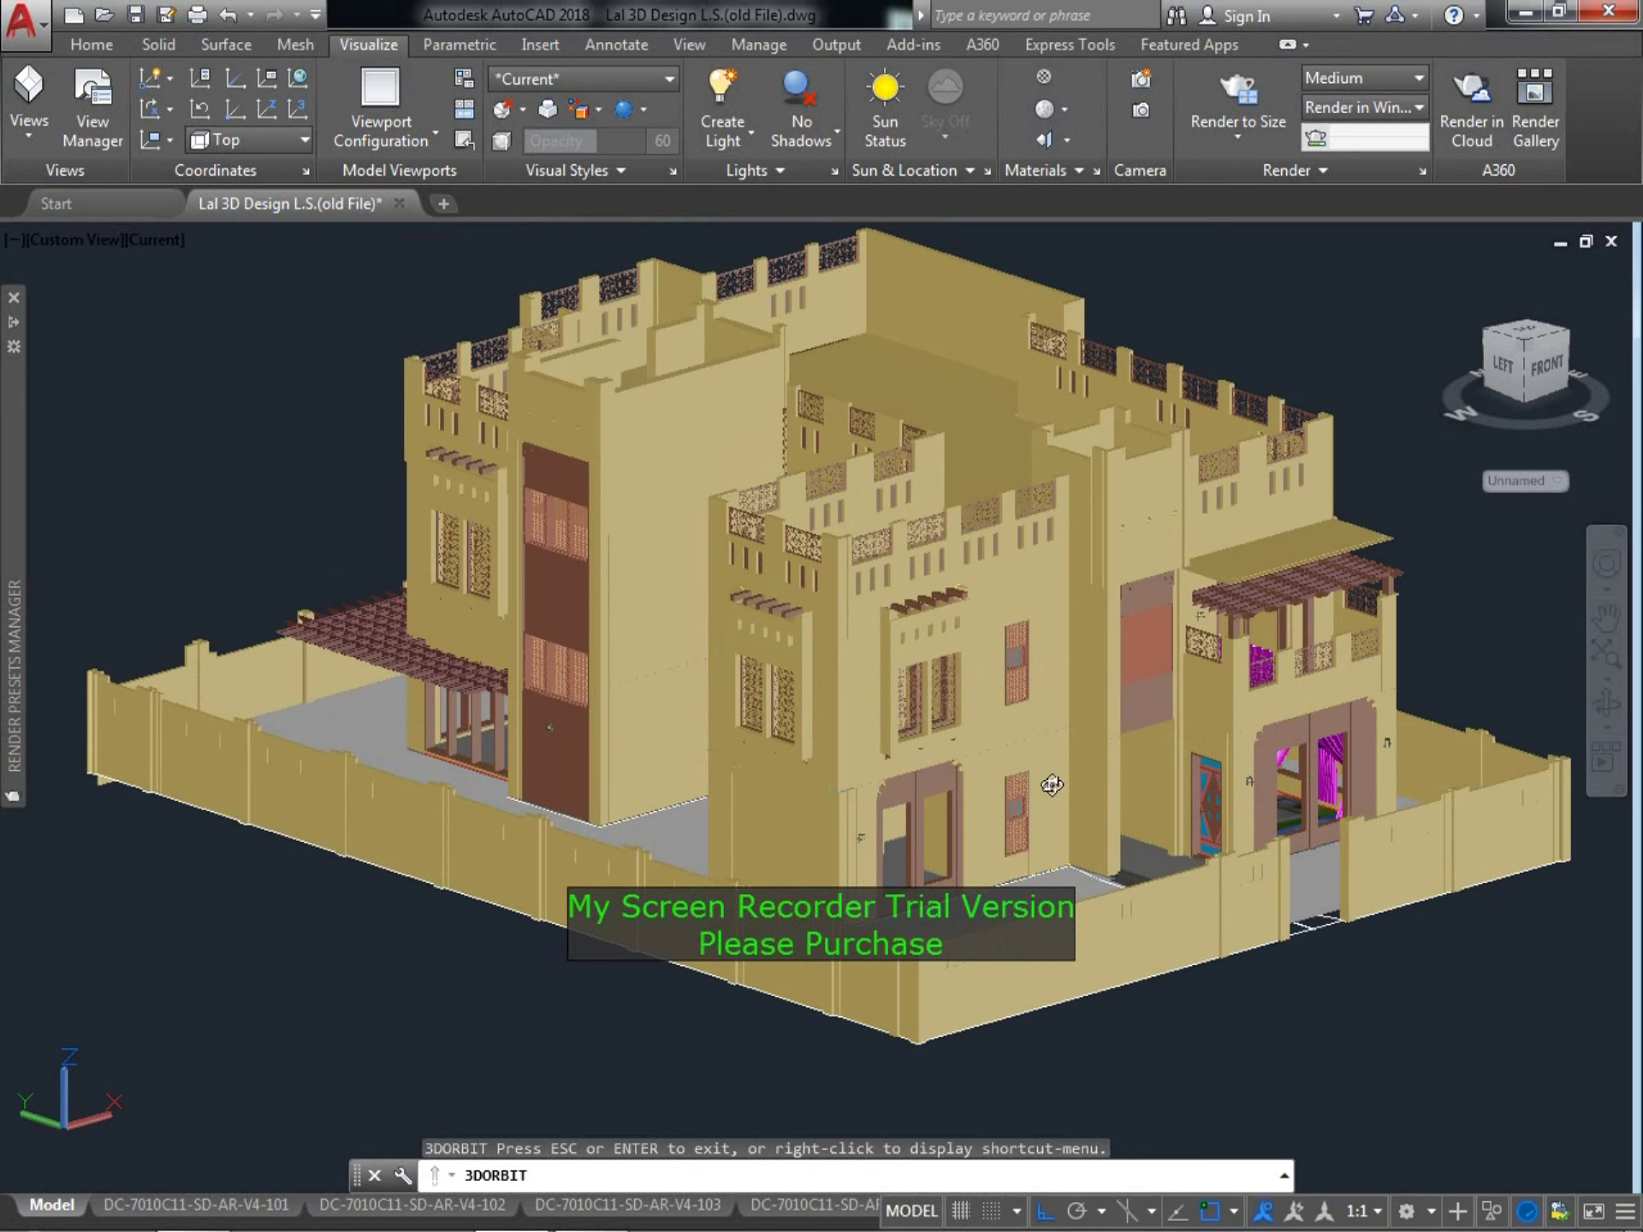
{"action": "scroll", "coordinate": [1048, 783], "scroll_direction": "down", "scroll_amount": 1}
{"action": "scroll", "coordinate": [1048, 783], "scroll_direction": "down", "scroll_amount": 1}
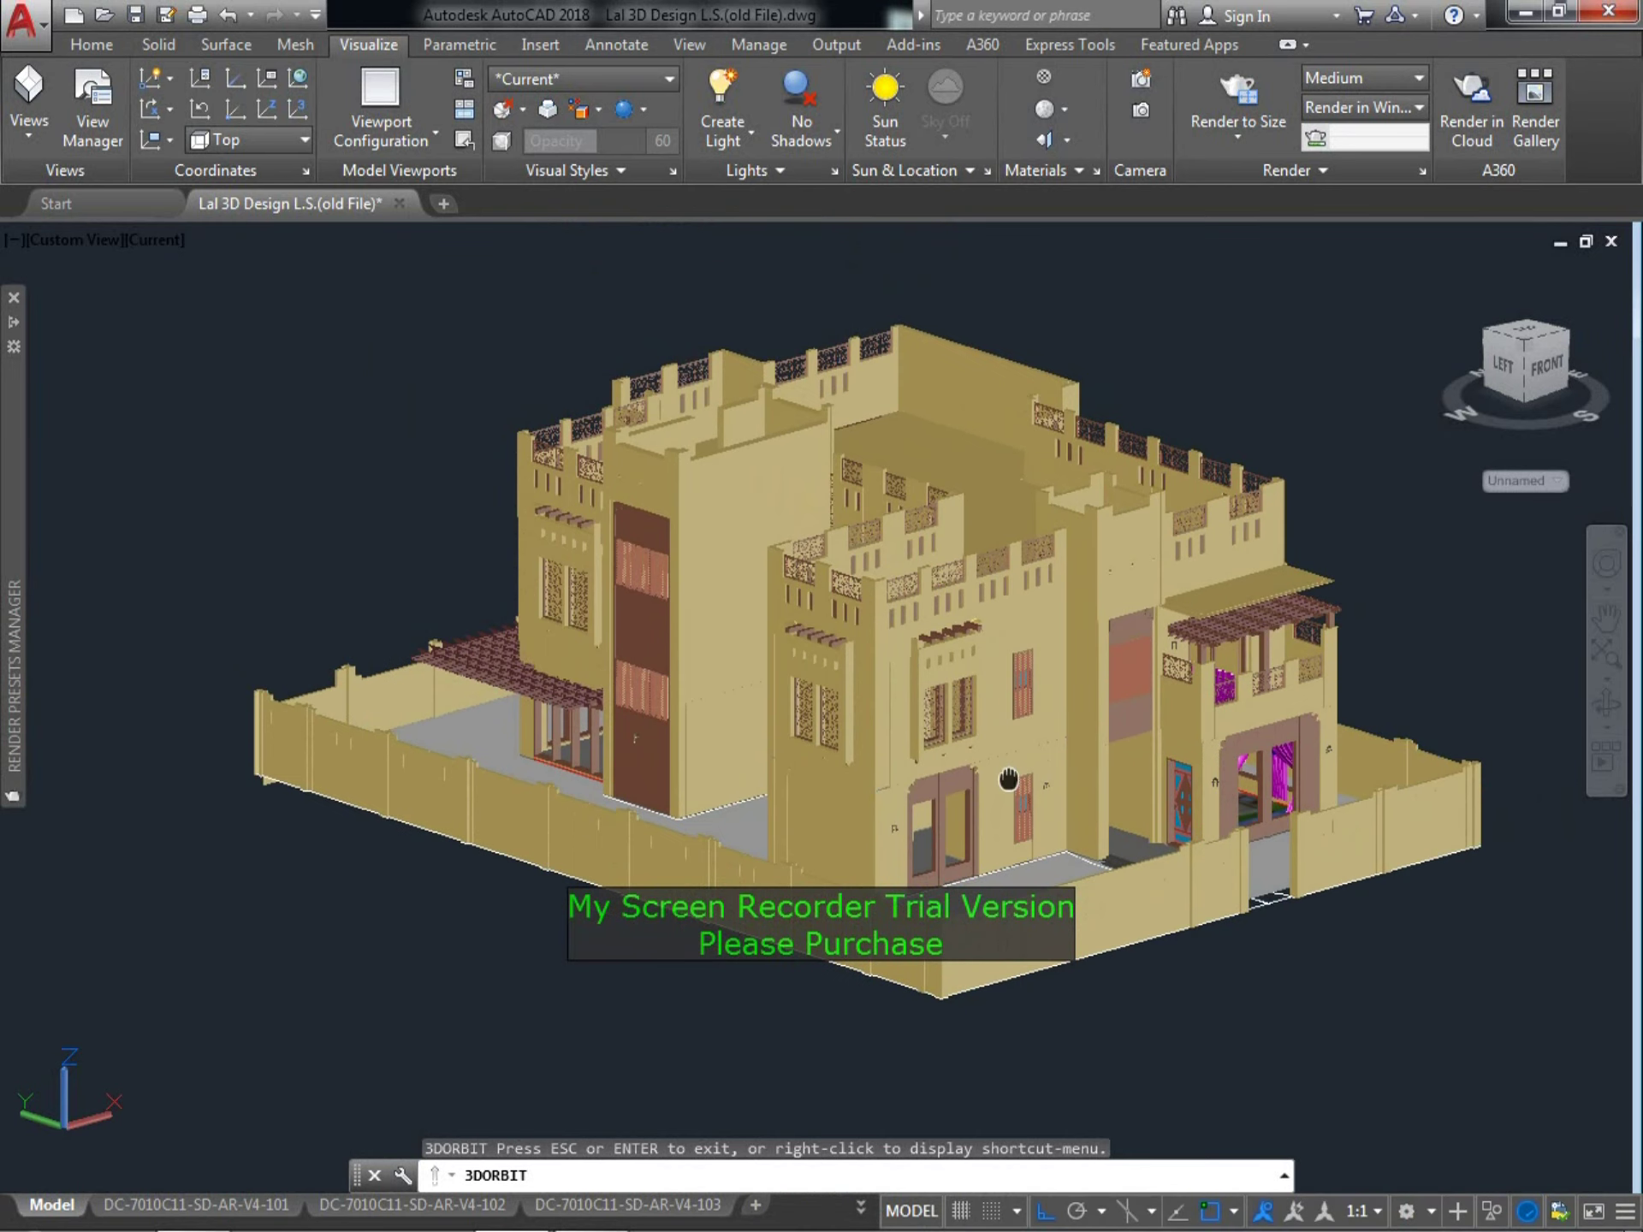
{"action": "middle_click_drag", "start_coordinate": [1008, 778], "coordinate": [1008, 779]}
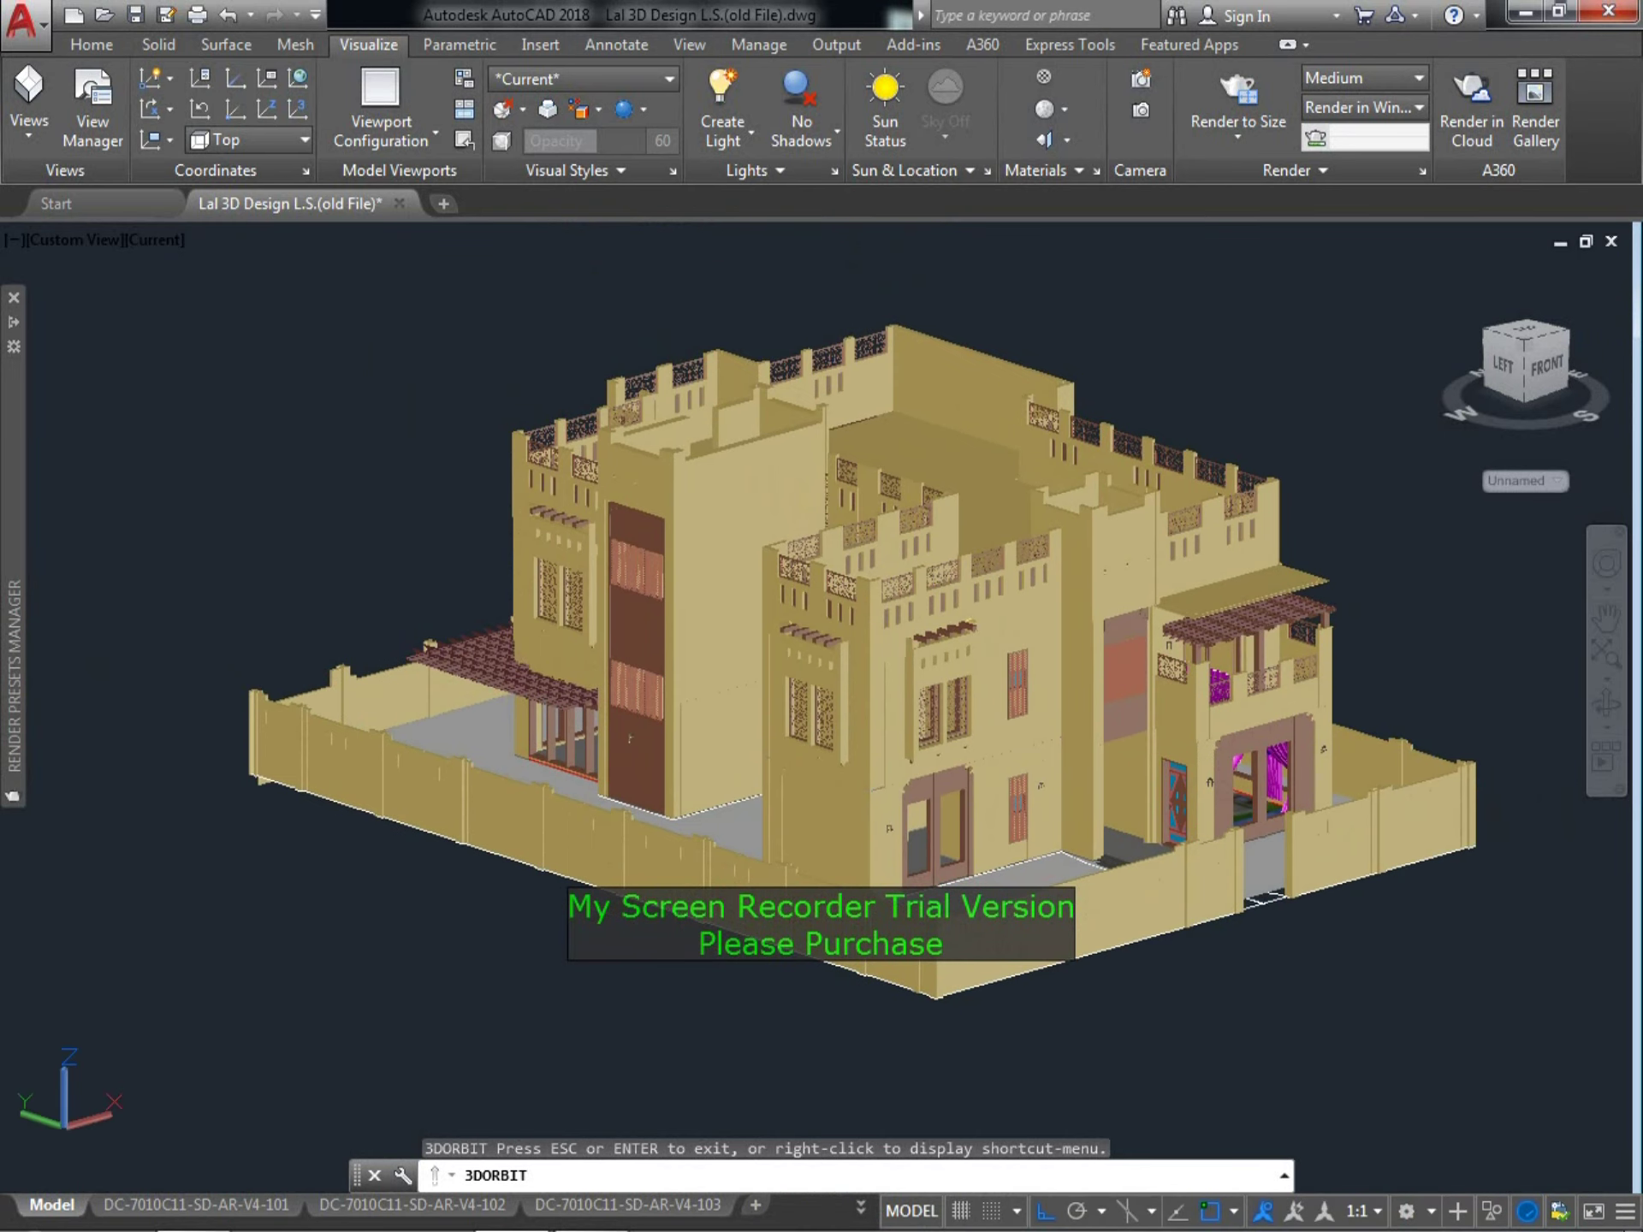
{"action": "key", "text": "Escape"}
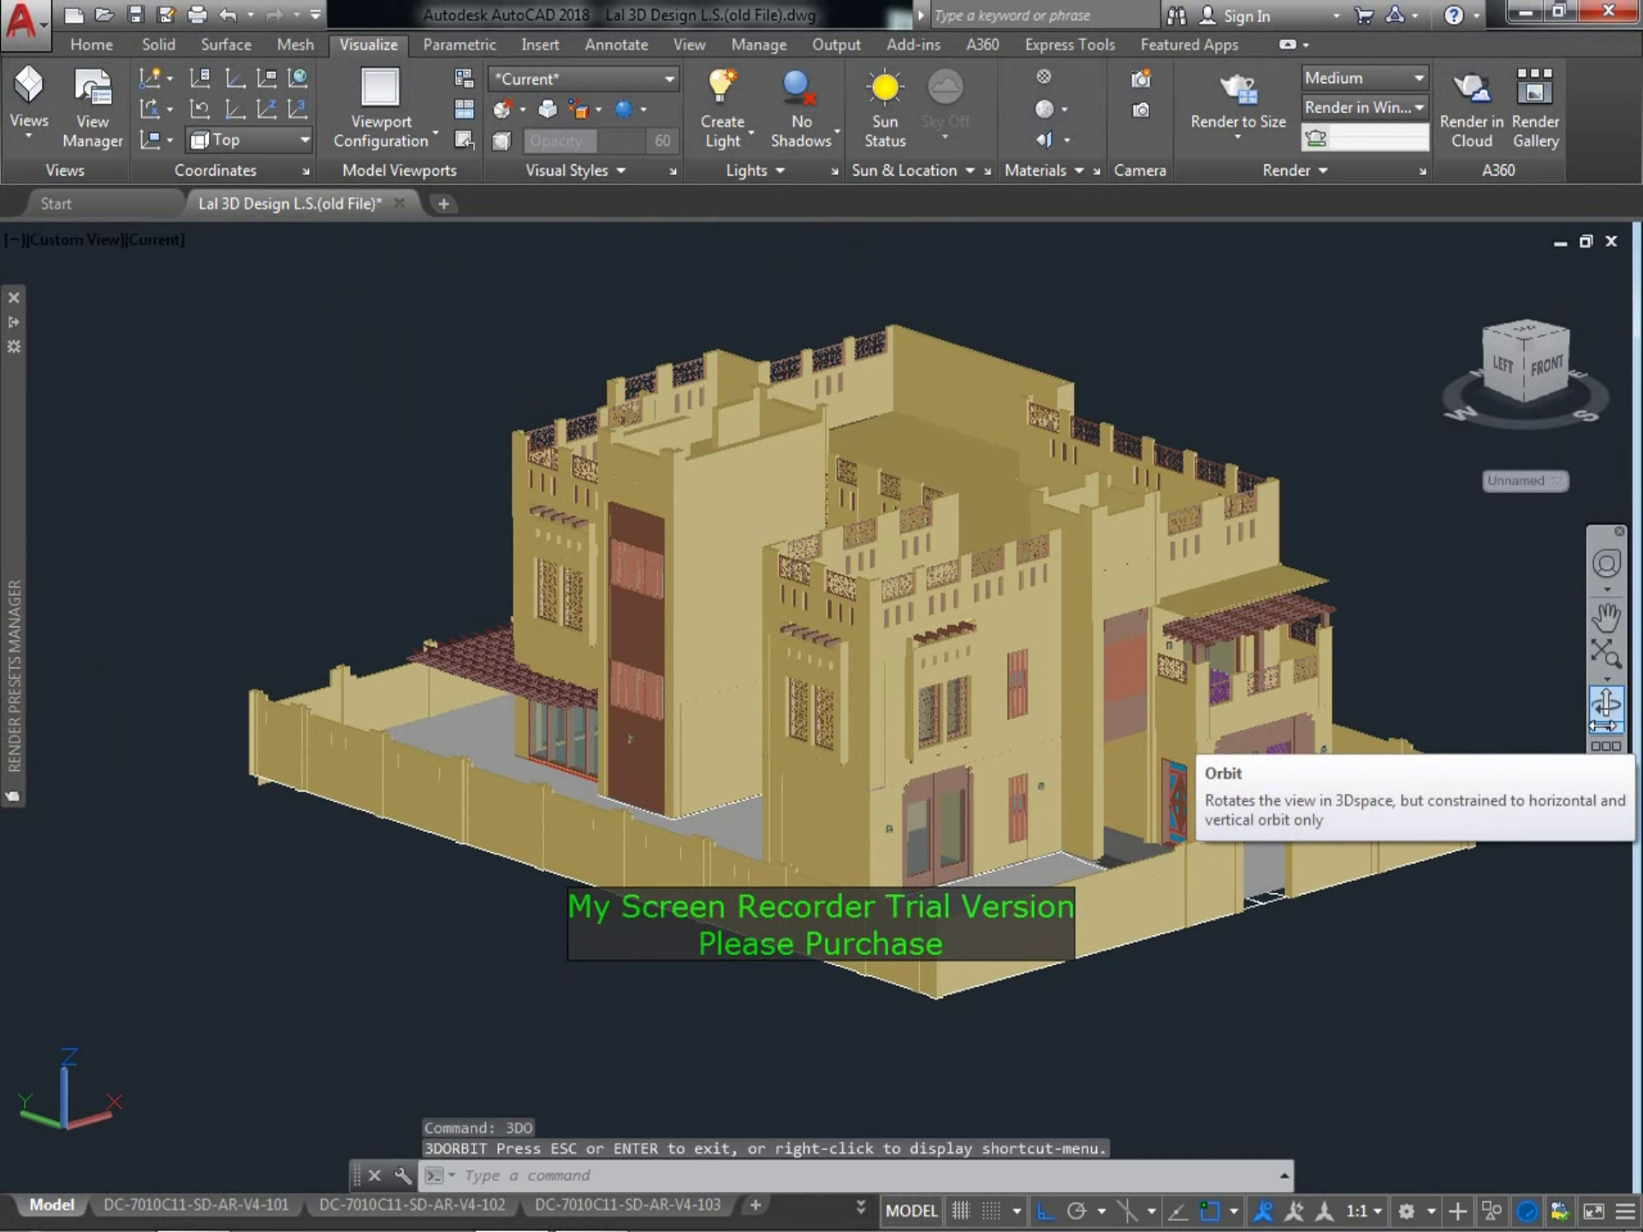
{"action": "left_click", "coordinate": [1605, 703]}
Rotate the house toward its entrance, then tumble it slightly in Free Orbit mode
{"action": "left_click_drag", "start_coordinate": [1430, 723], "coordinate": [1376, 710]}
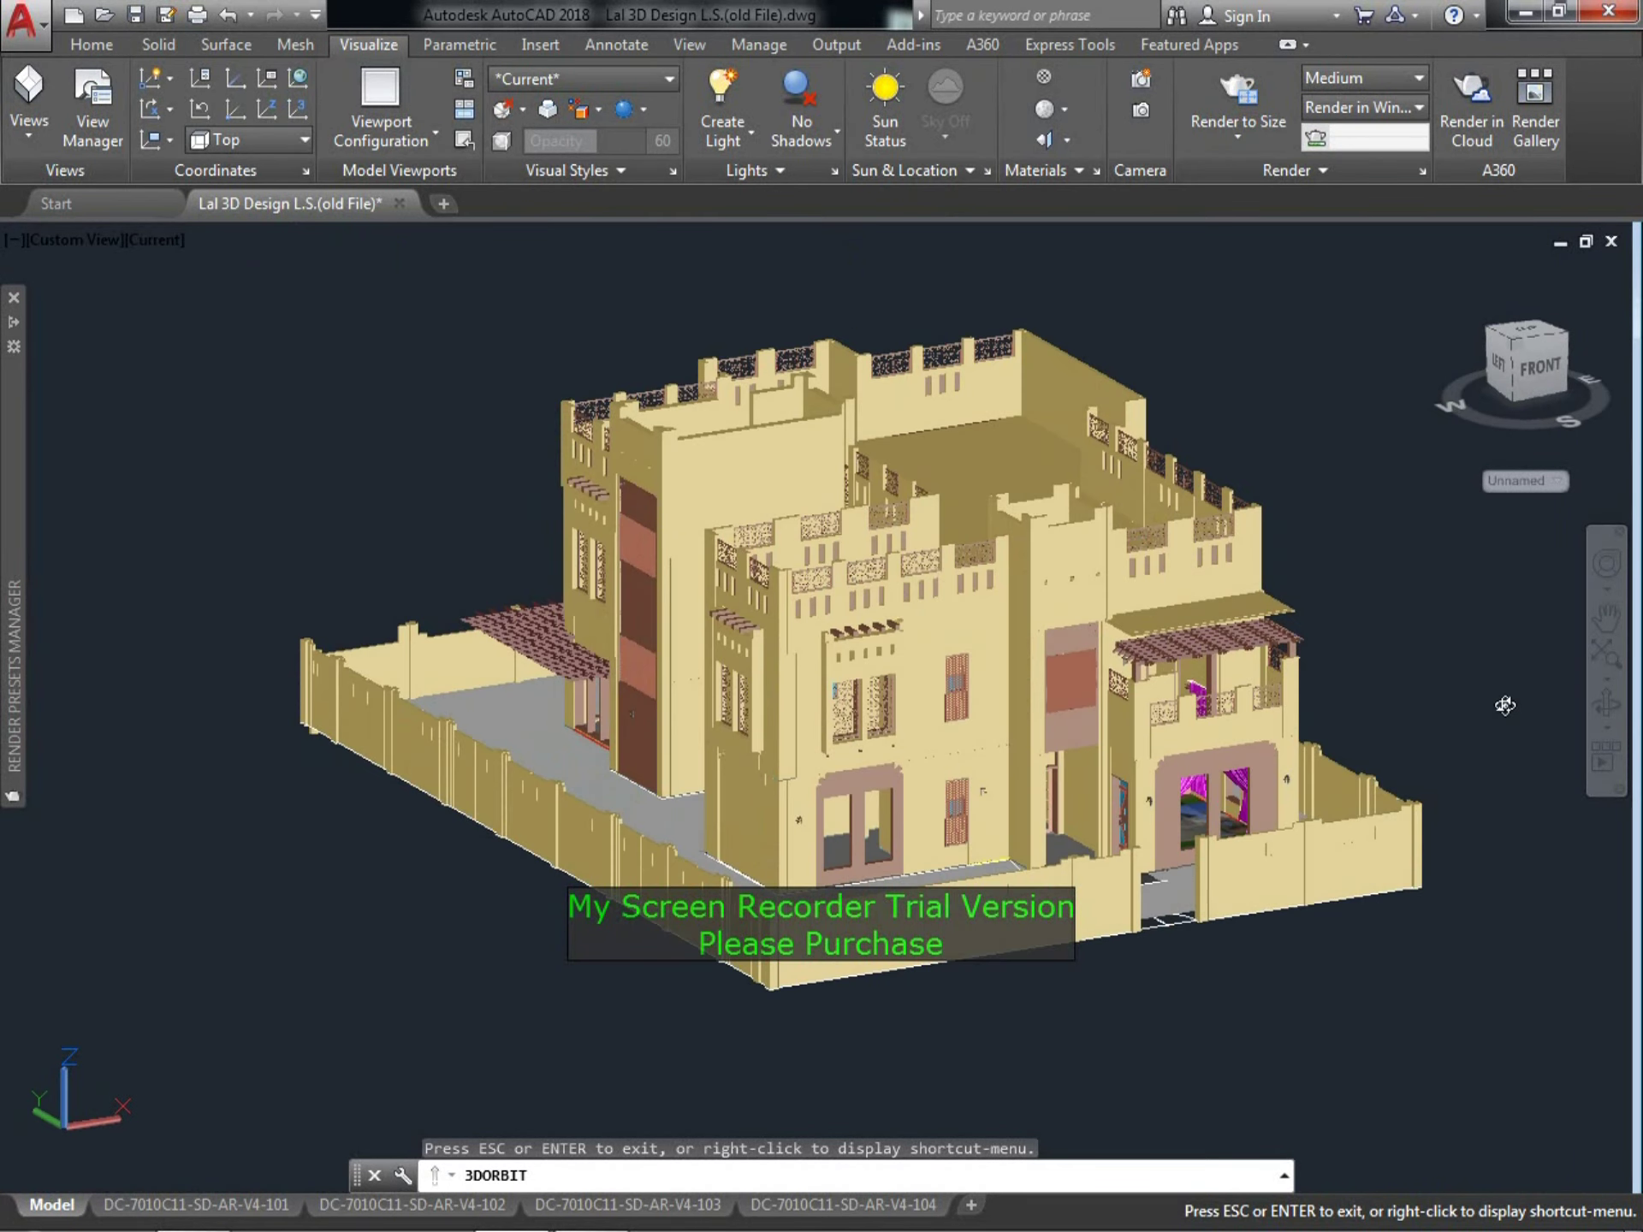
{"action": "left_click", "coordinate": [1610, 729]}
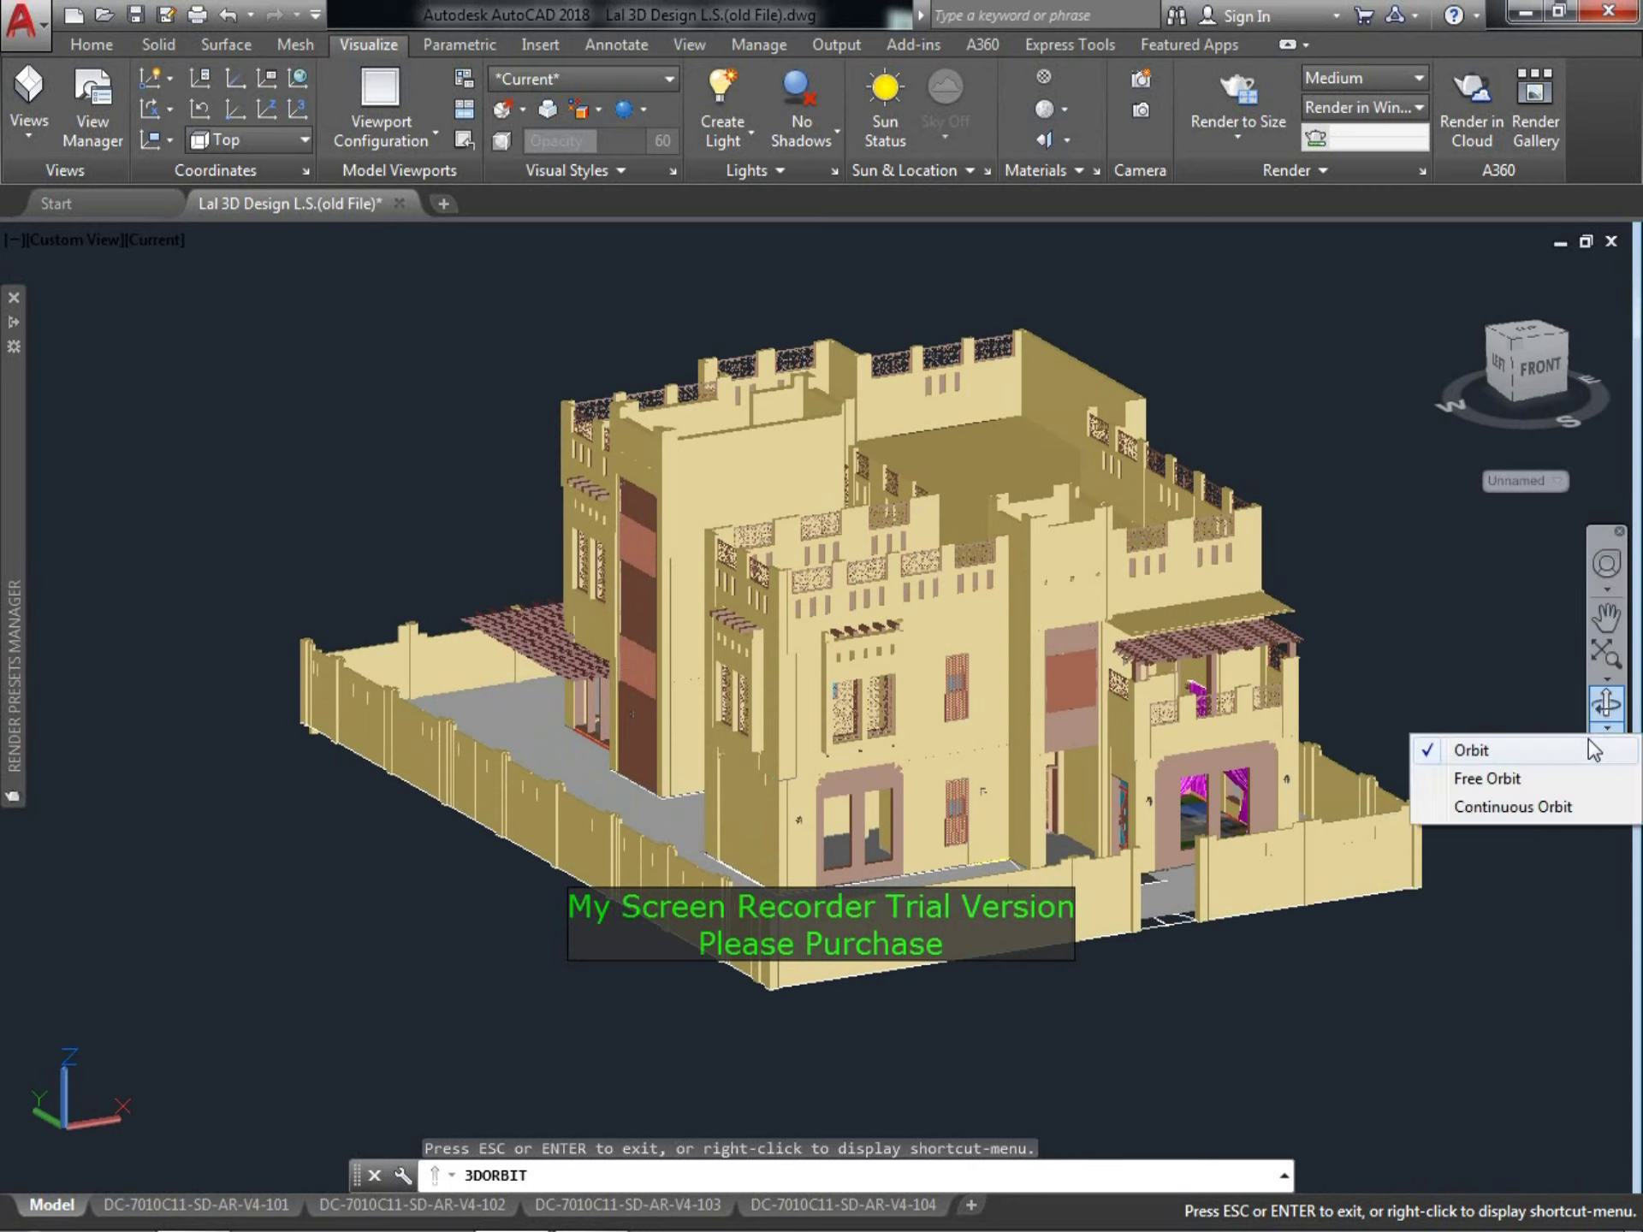
{"action": "left_click", "coordinate": [1489, 779]}
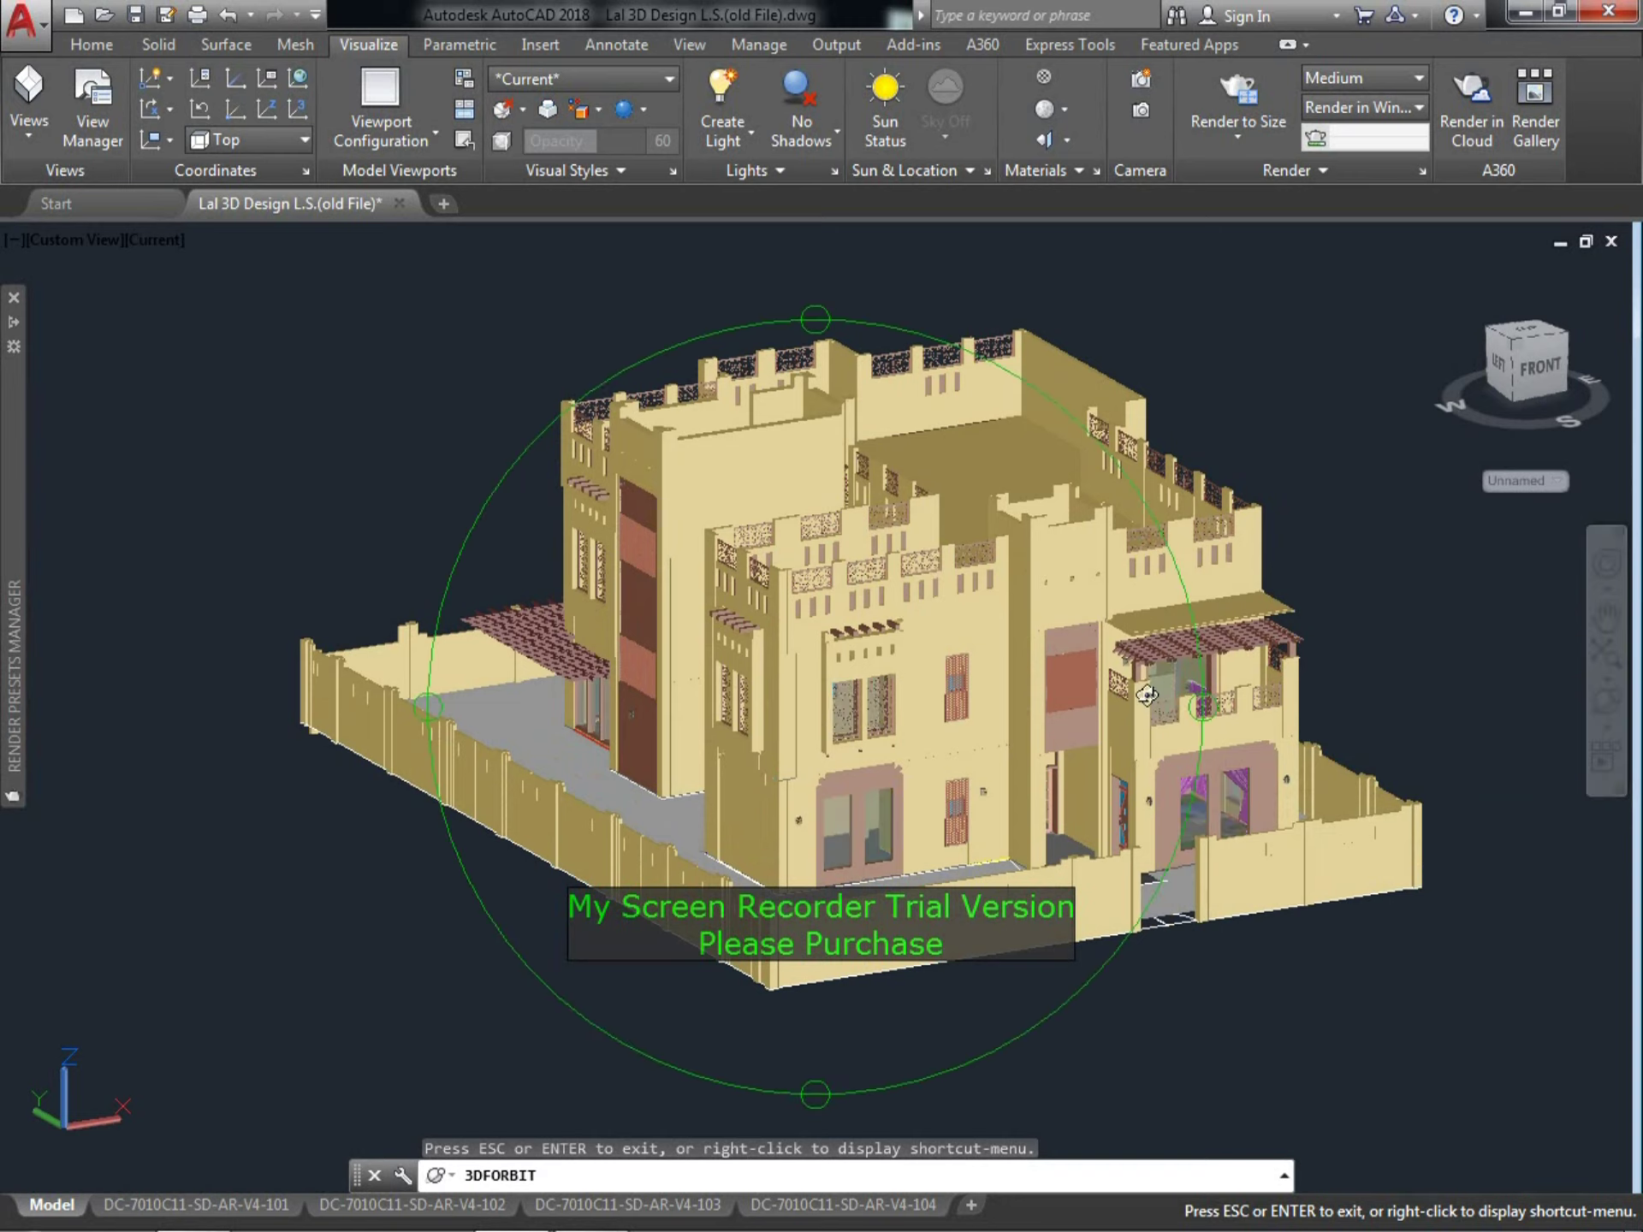
{"action": "left_click_drag", "start_coordinate": [1088, 699], "coordinate": [995, 697]}
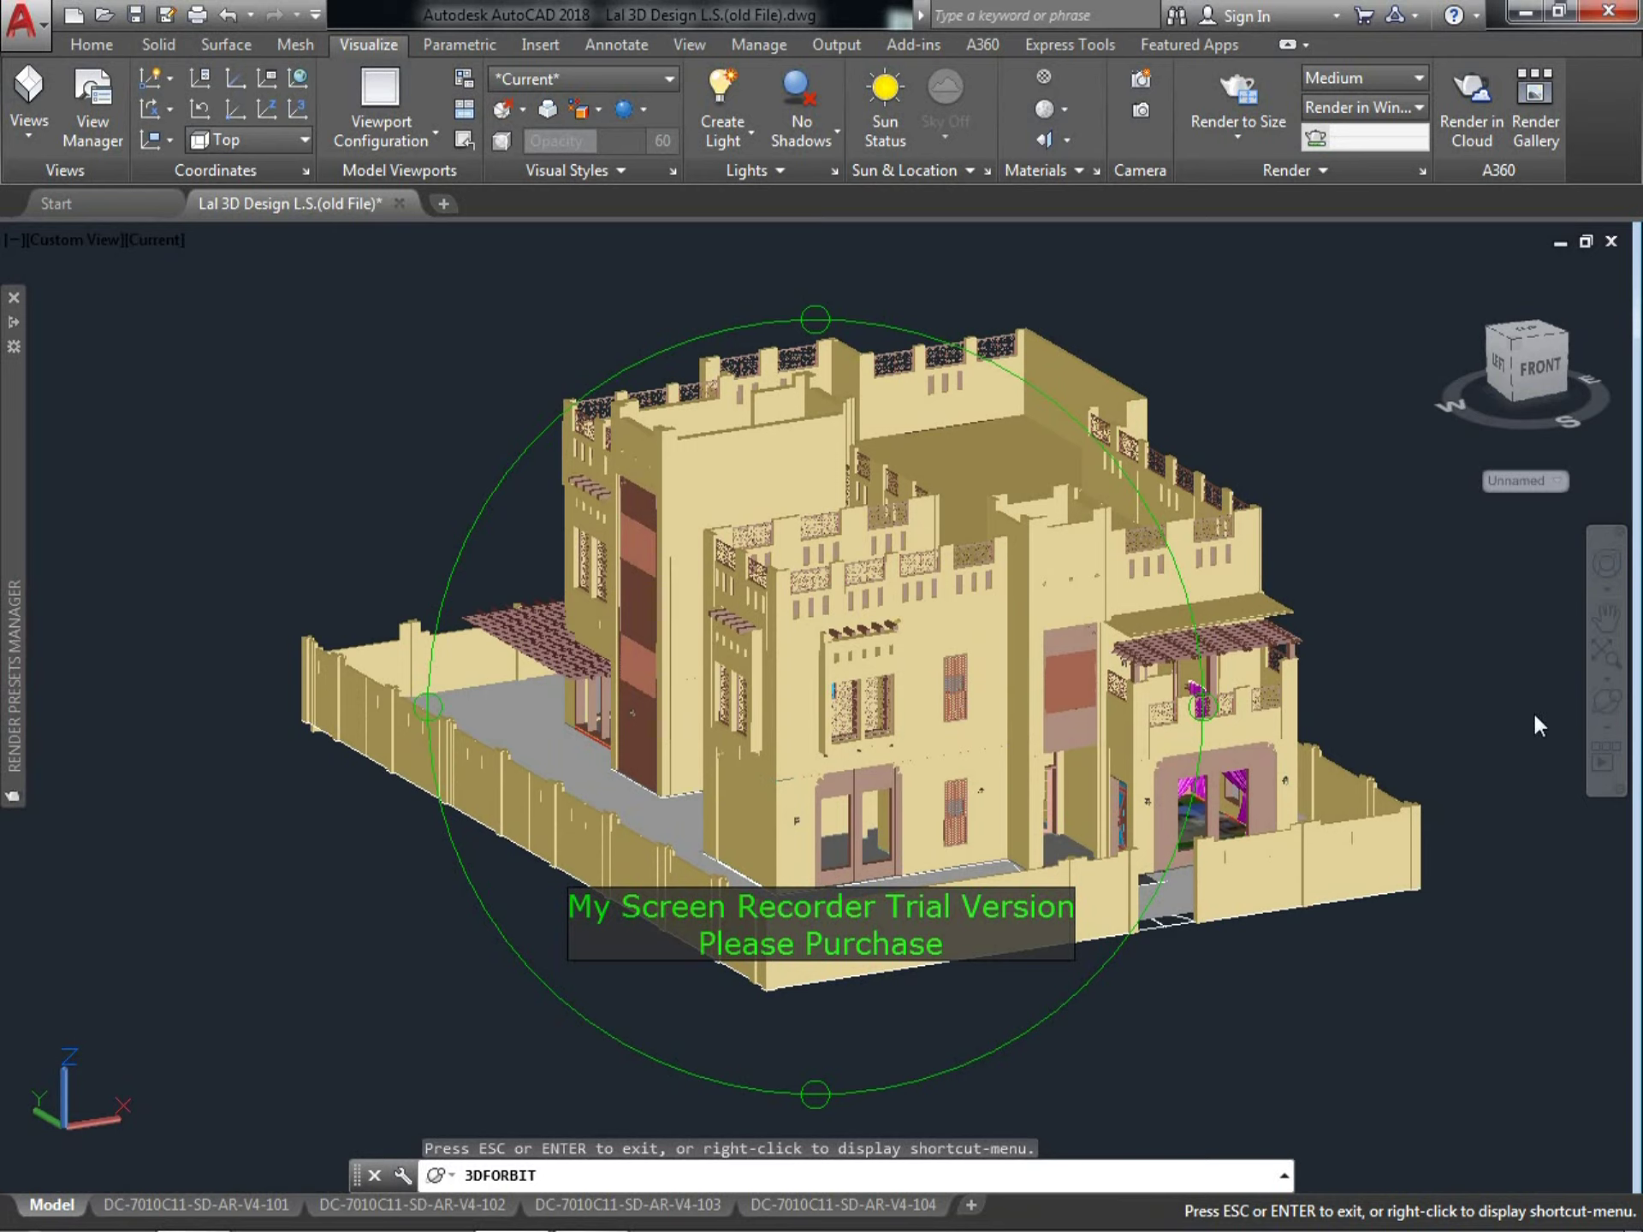
{"action": "key", "text": "Escape"}
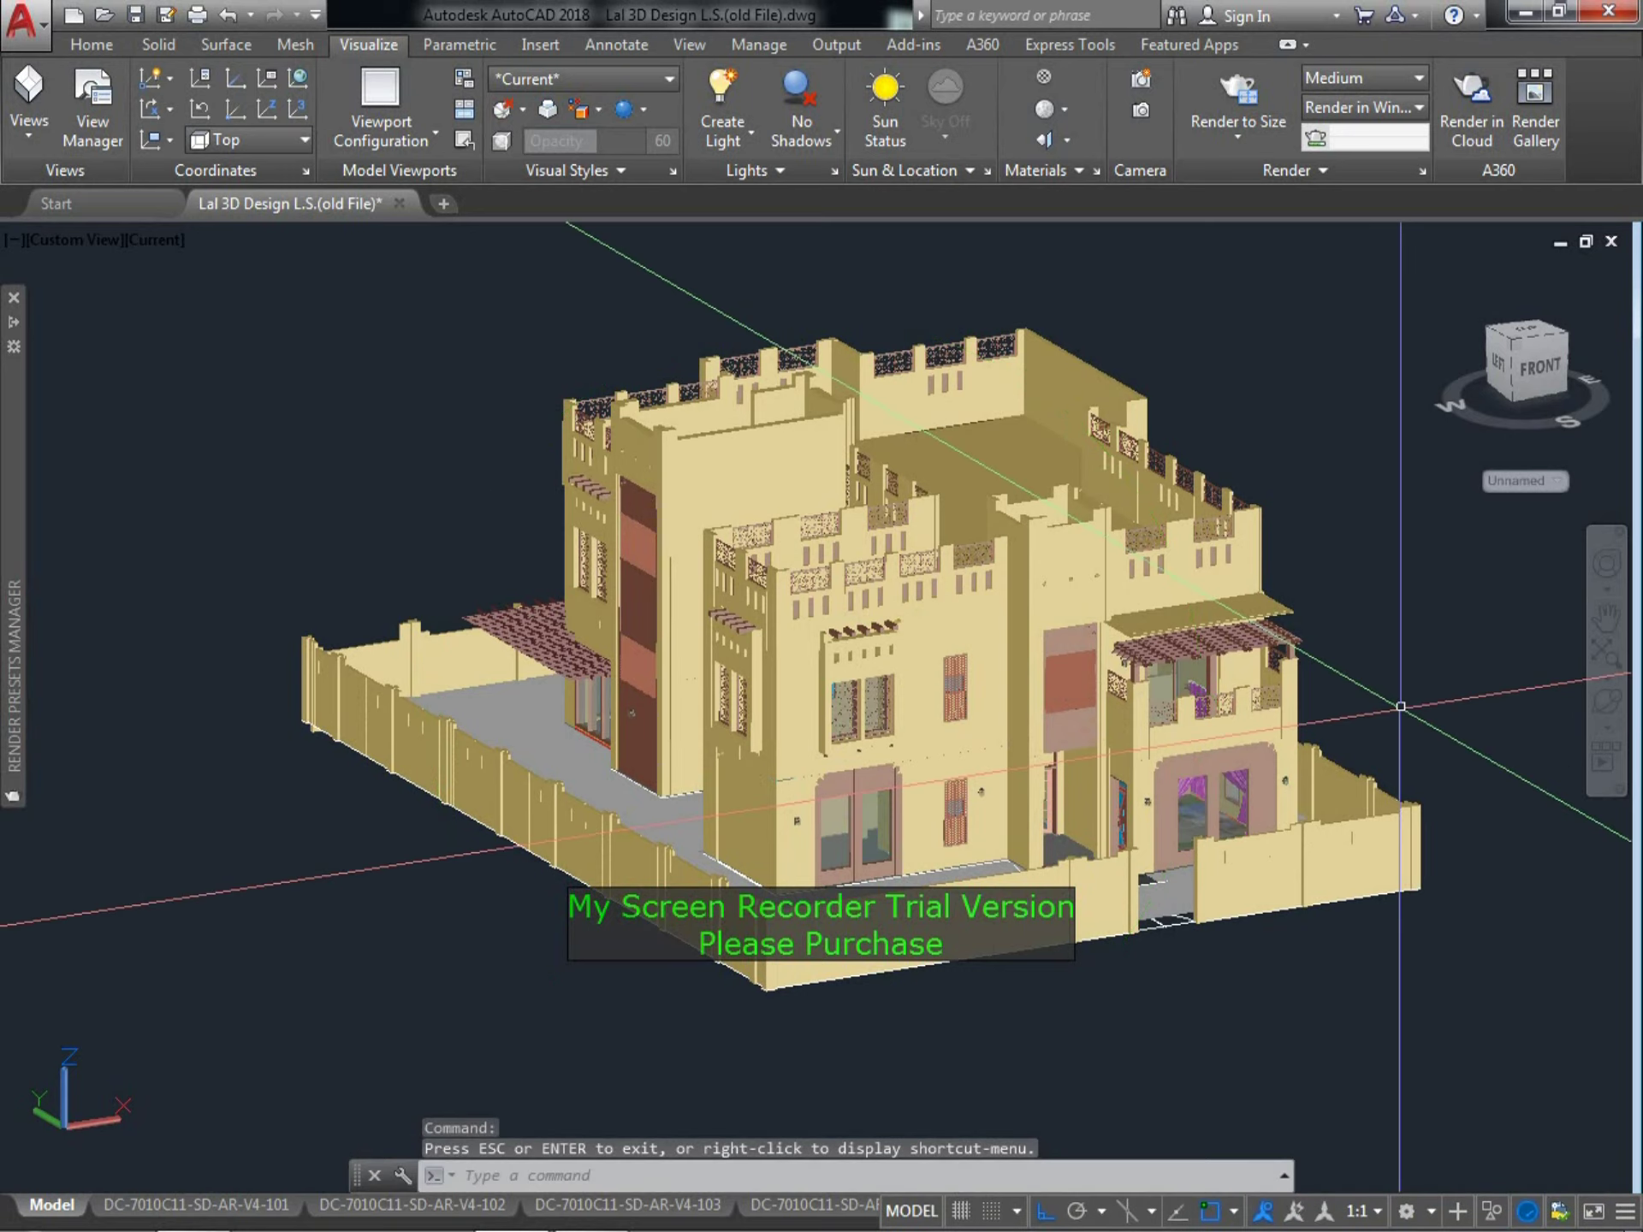
Spin the house with Continuous Orbit until it faces the curtained entrance
{"action": "left_click", "coordinate": [1607, 726]}
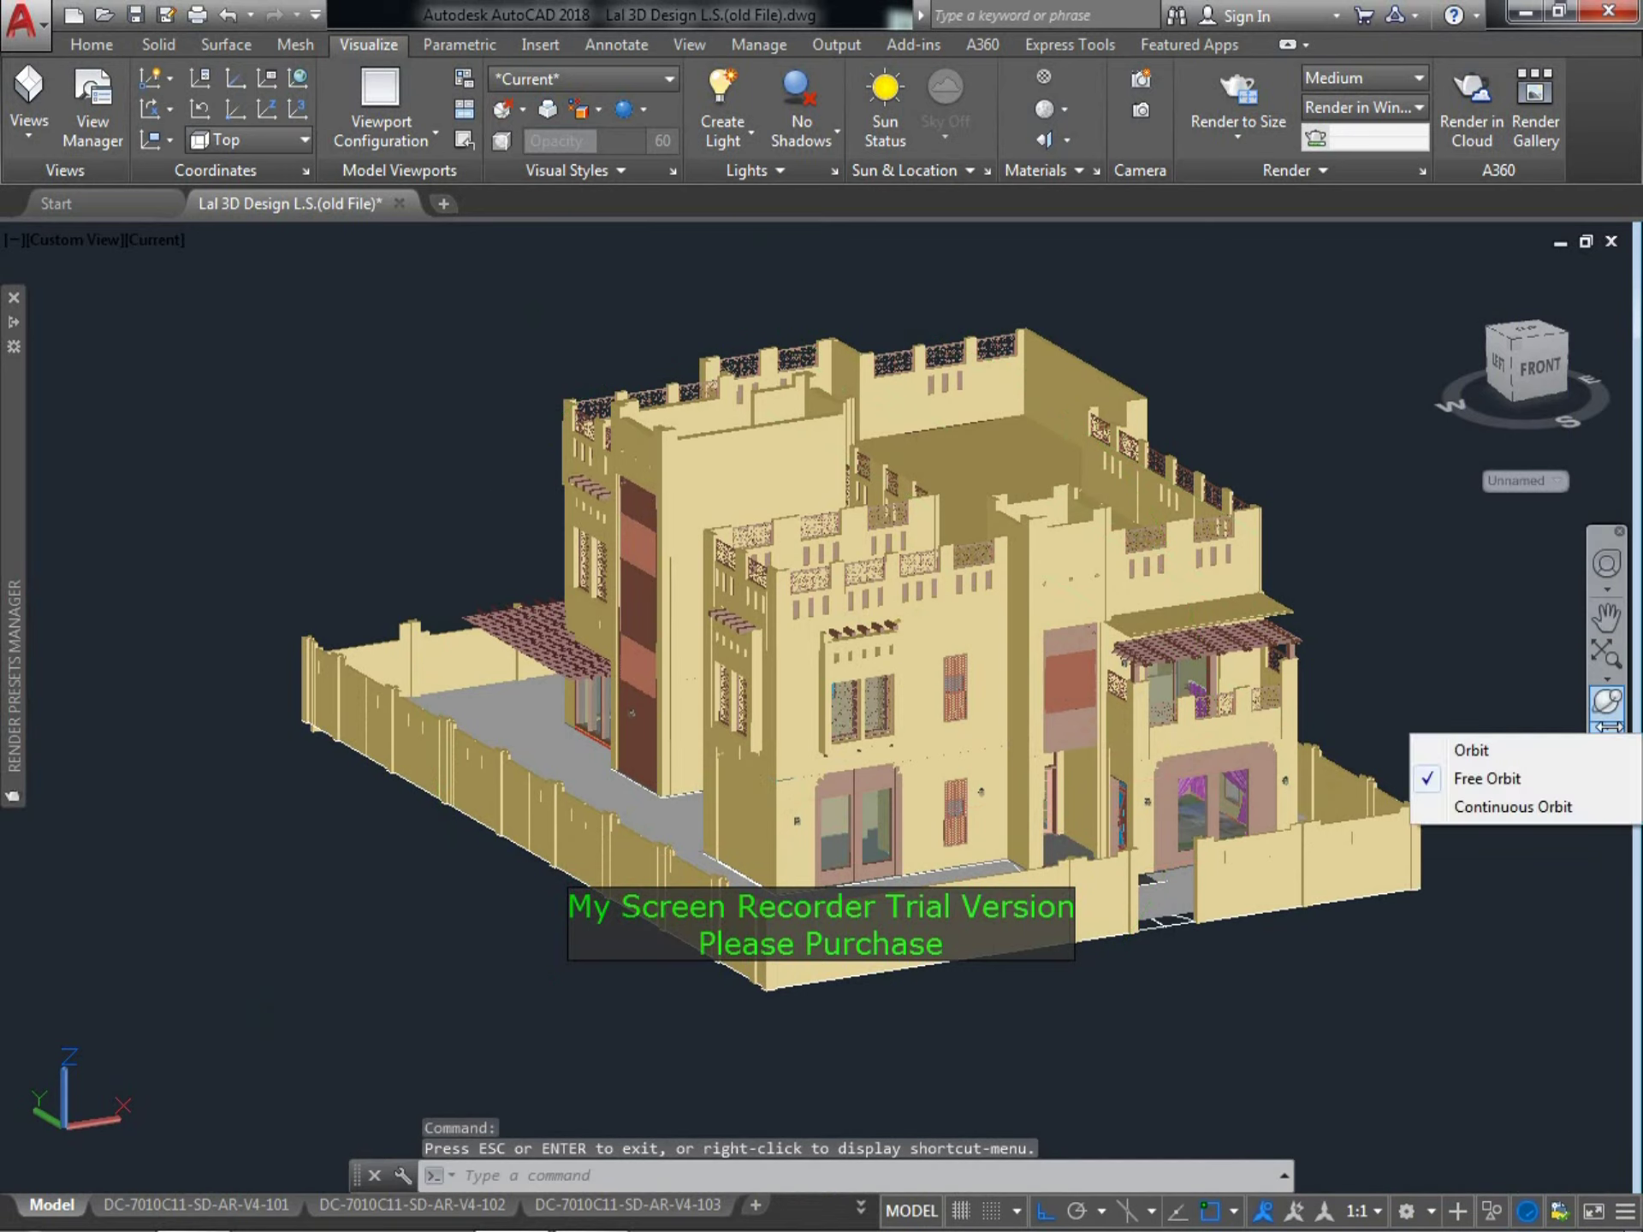
{"action": "left_click", "coordinate": [1513, 806]}
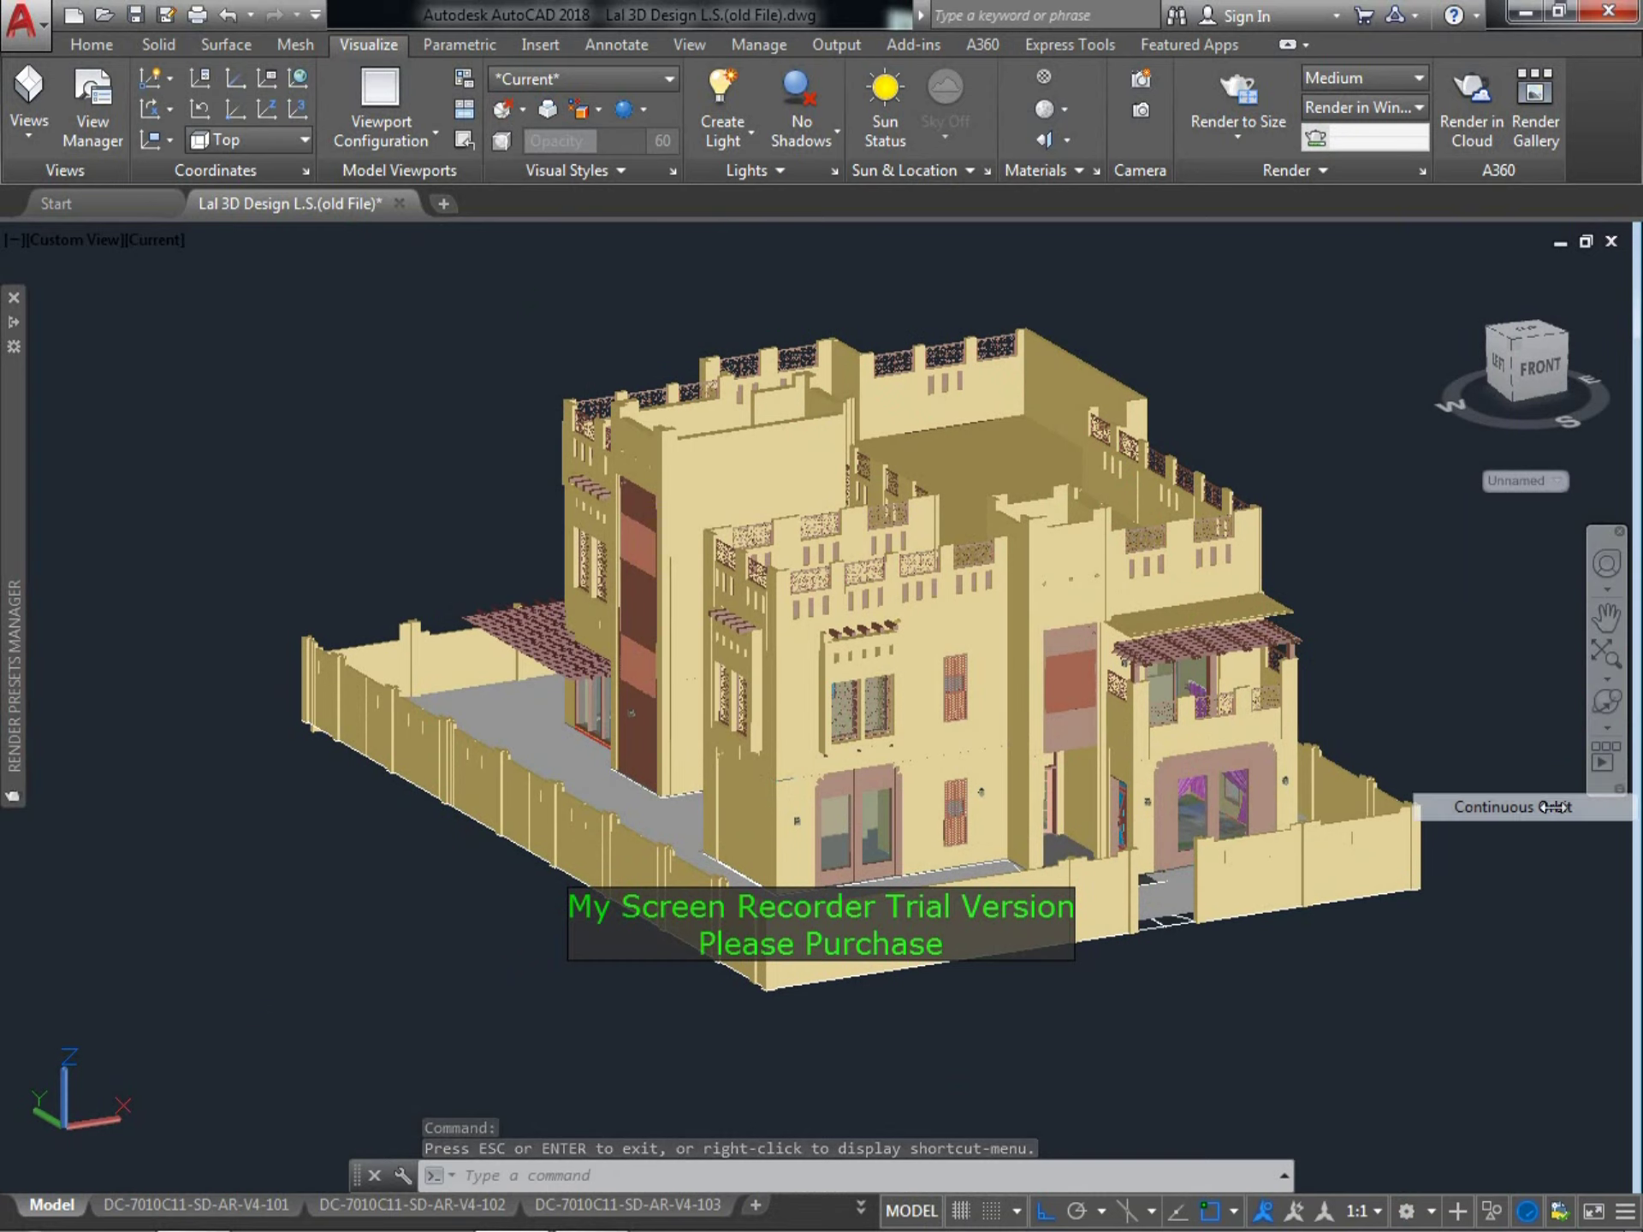
{"action": "left_click_drag", "start_coordinate": [1179, 695], "coordinate": [1147, 693]}
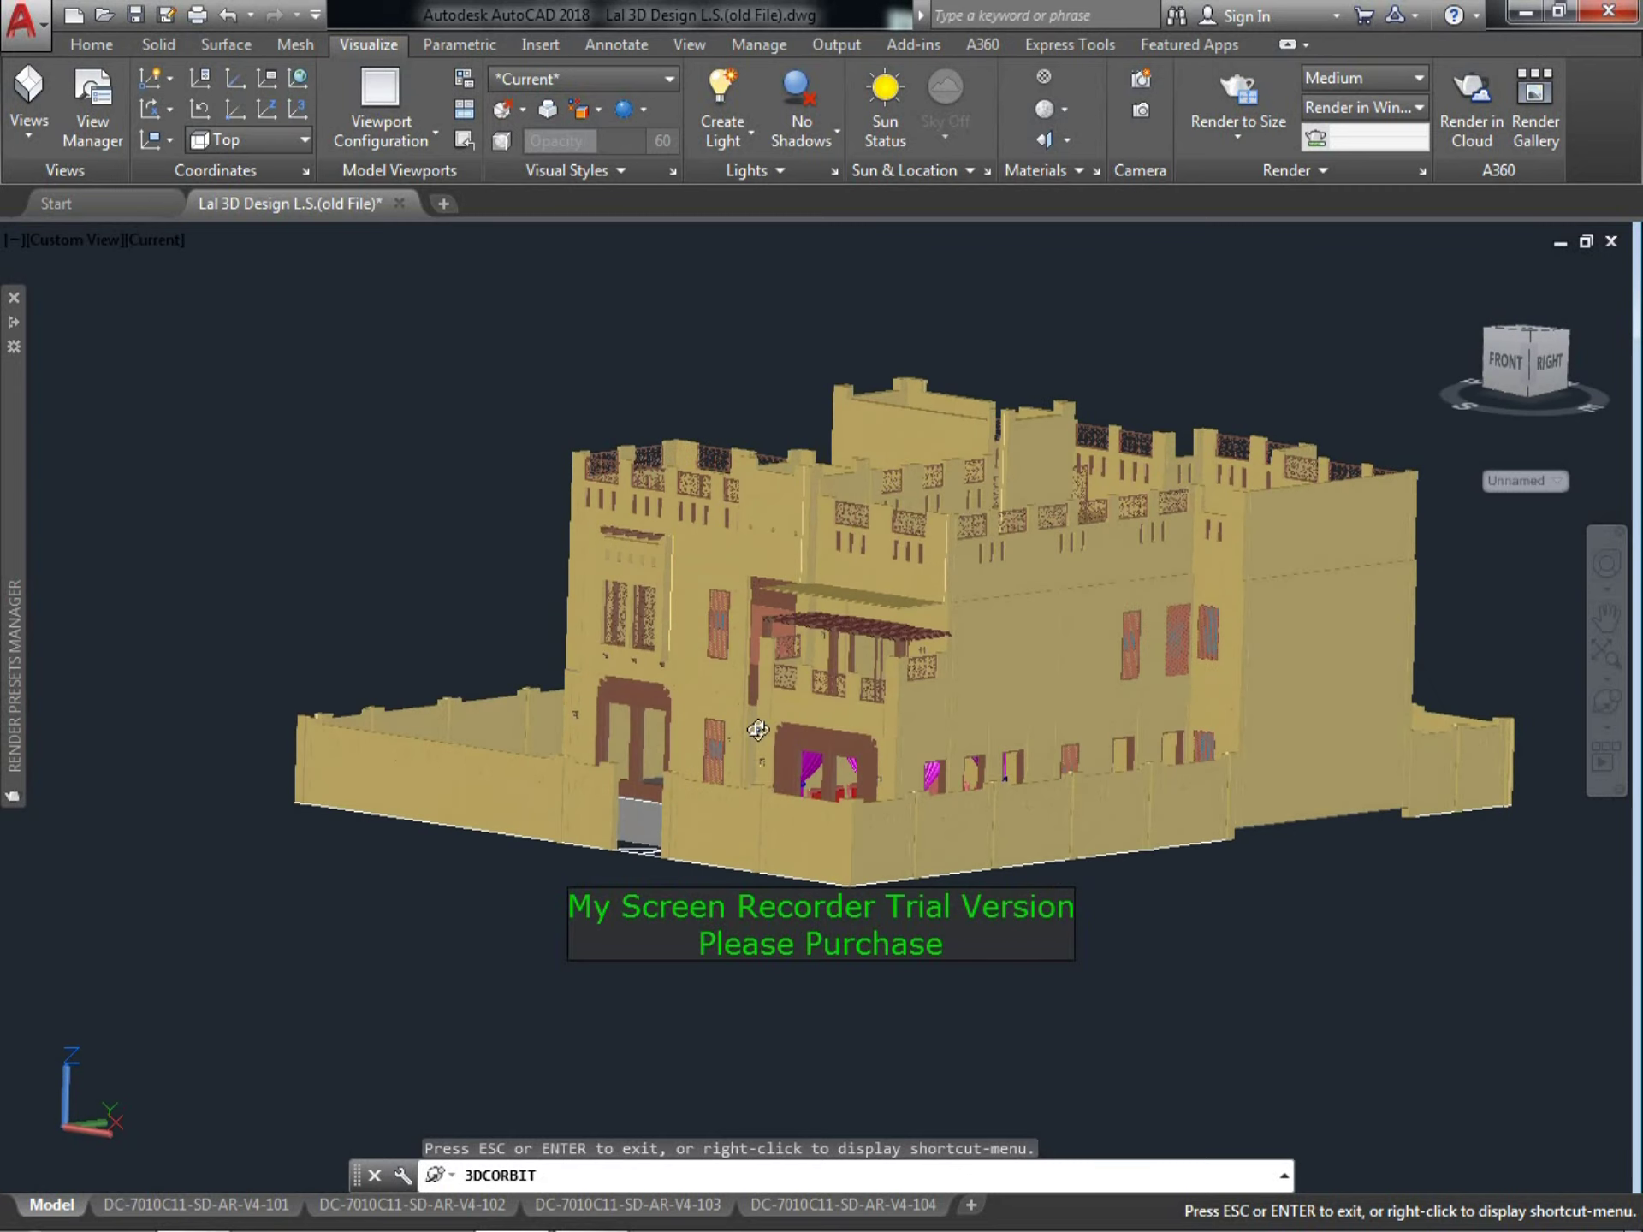
{"action": "left_click_drag", "start_coordinate": [880, 753], "coordinate": [753, 738]}
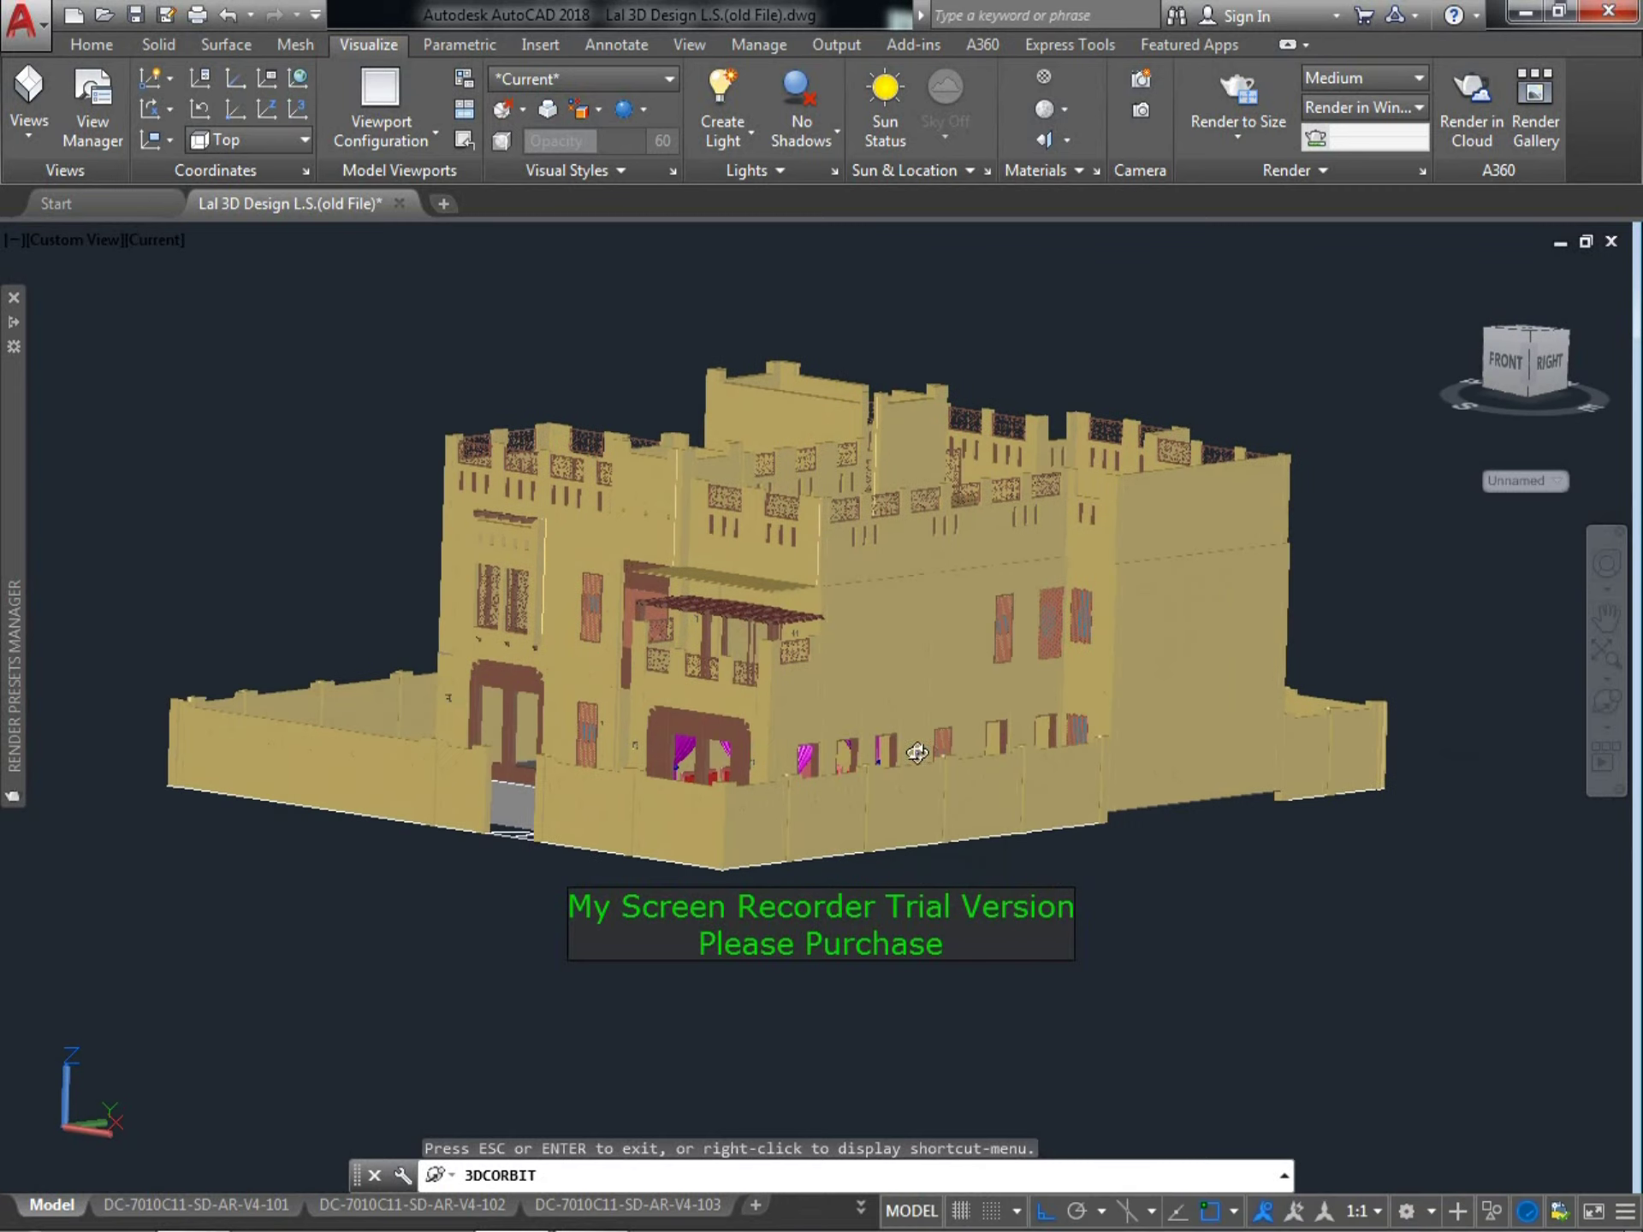
{"action": "middle_click_drag", "start_coordinate": [884, 756], "coordinate": [932, 764]}
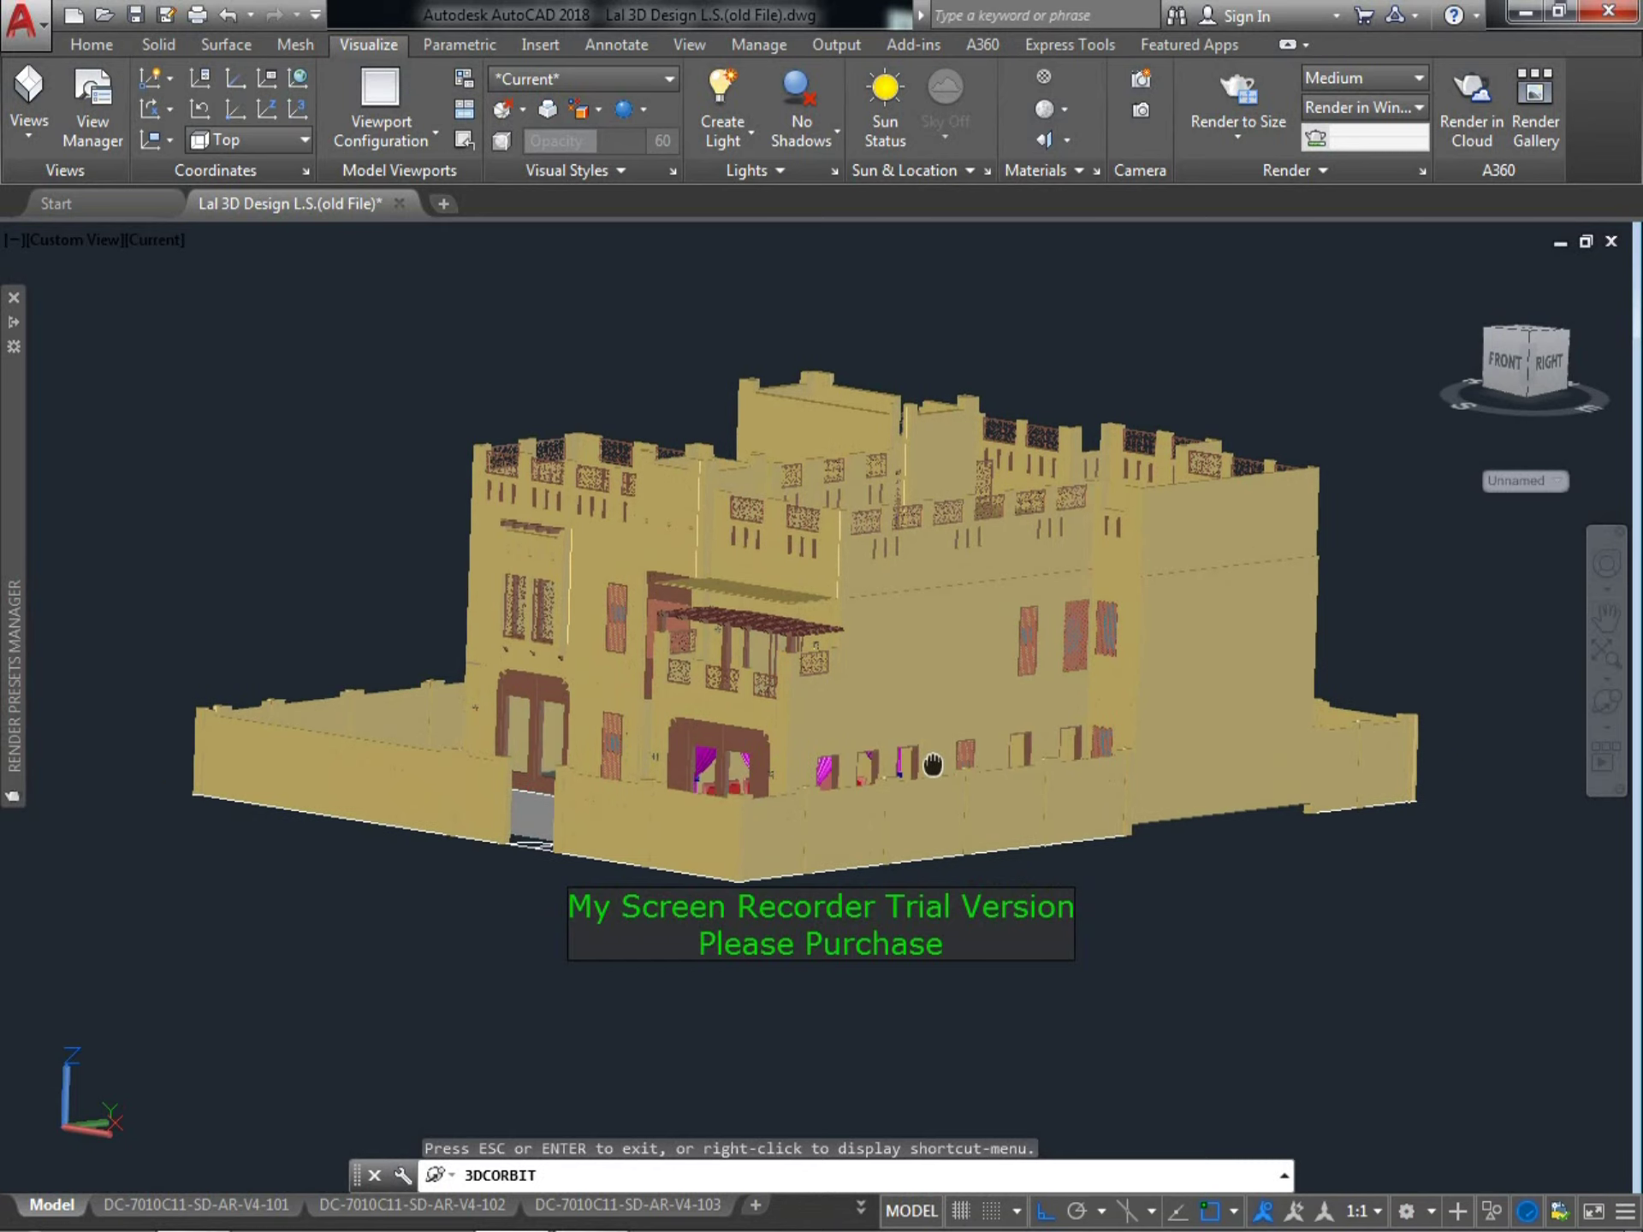
{"action": "left_click_drag", "start_coordinate": [813, 752], "coordinate": [756, 760]}
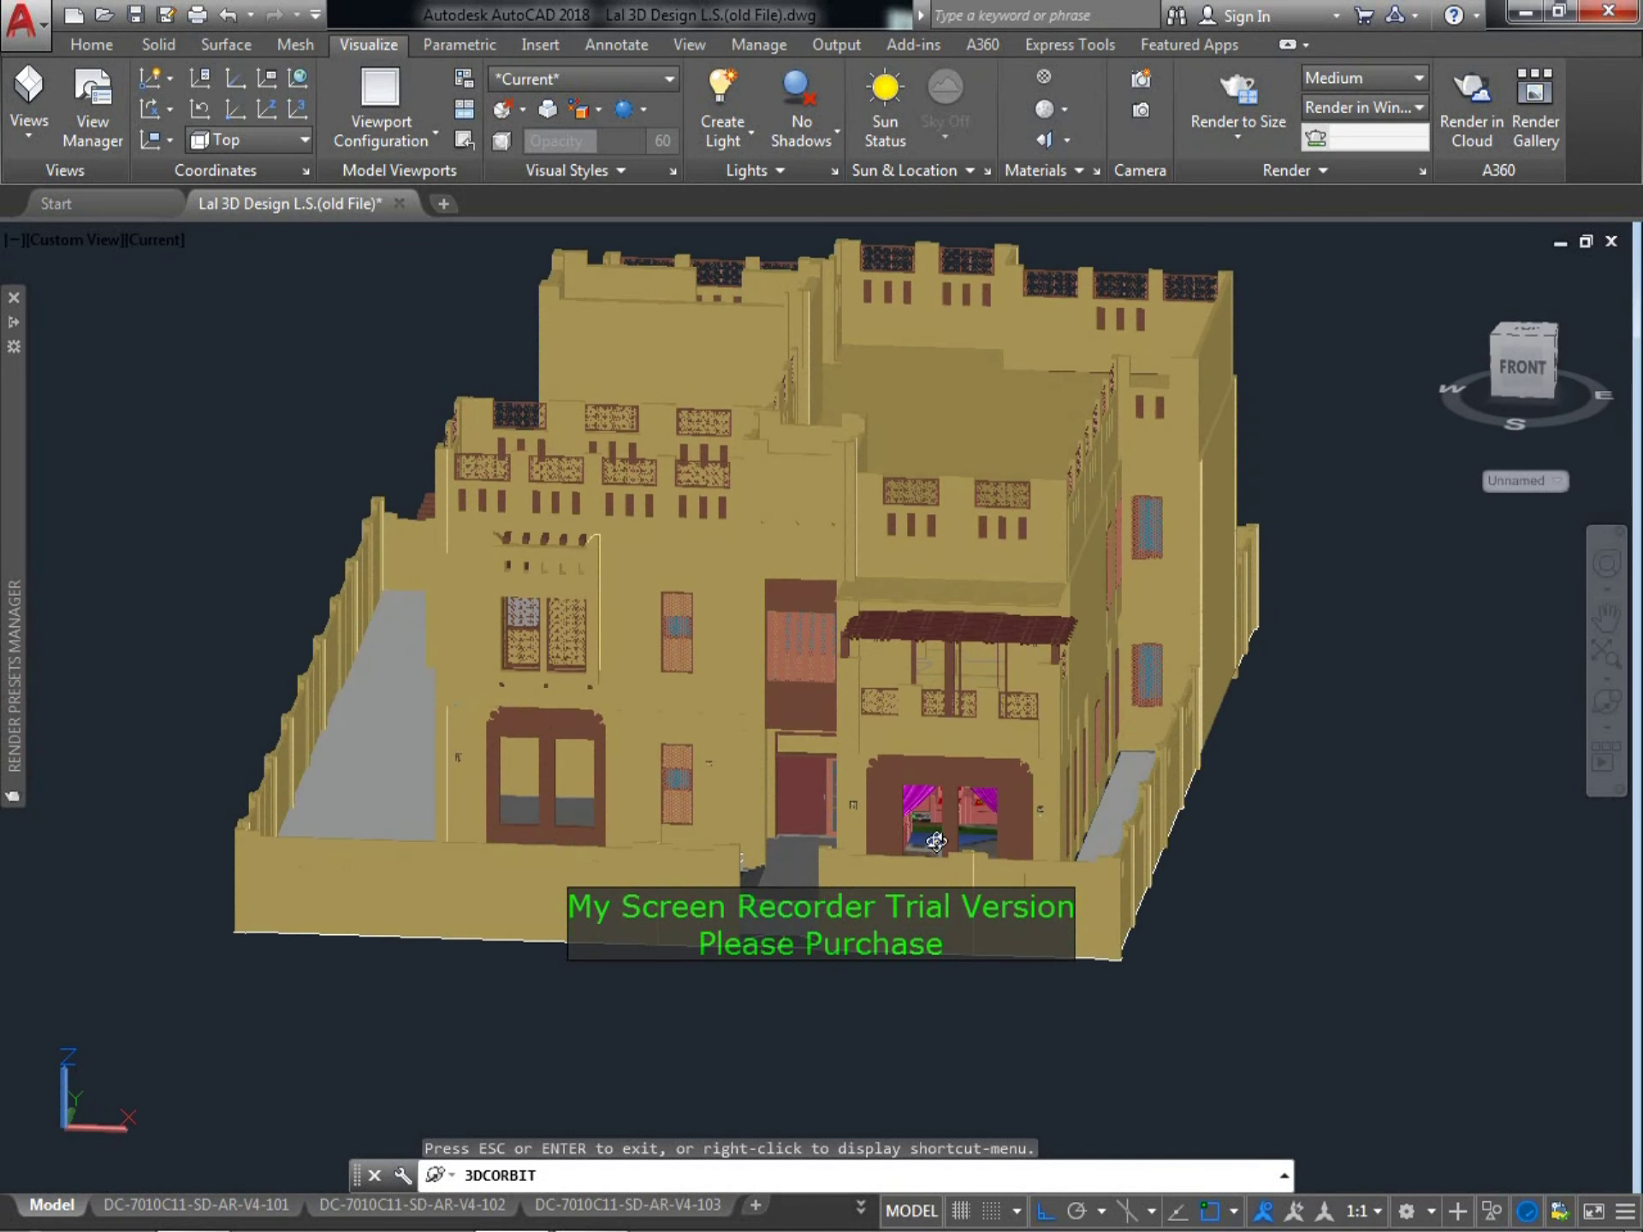
Stop the spin, zoom in and orbit slightly around the doorway
{"action": "key", "text": "Escape"}
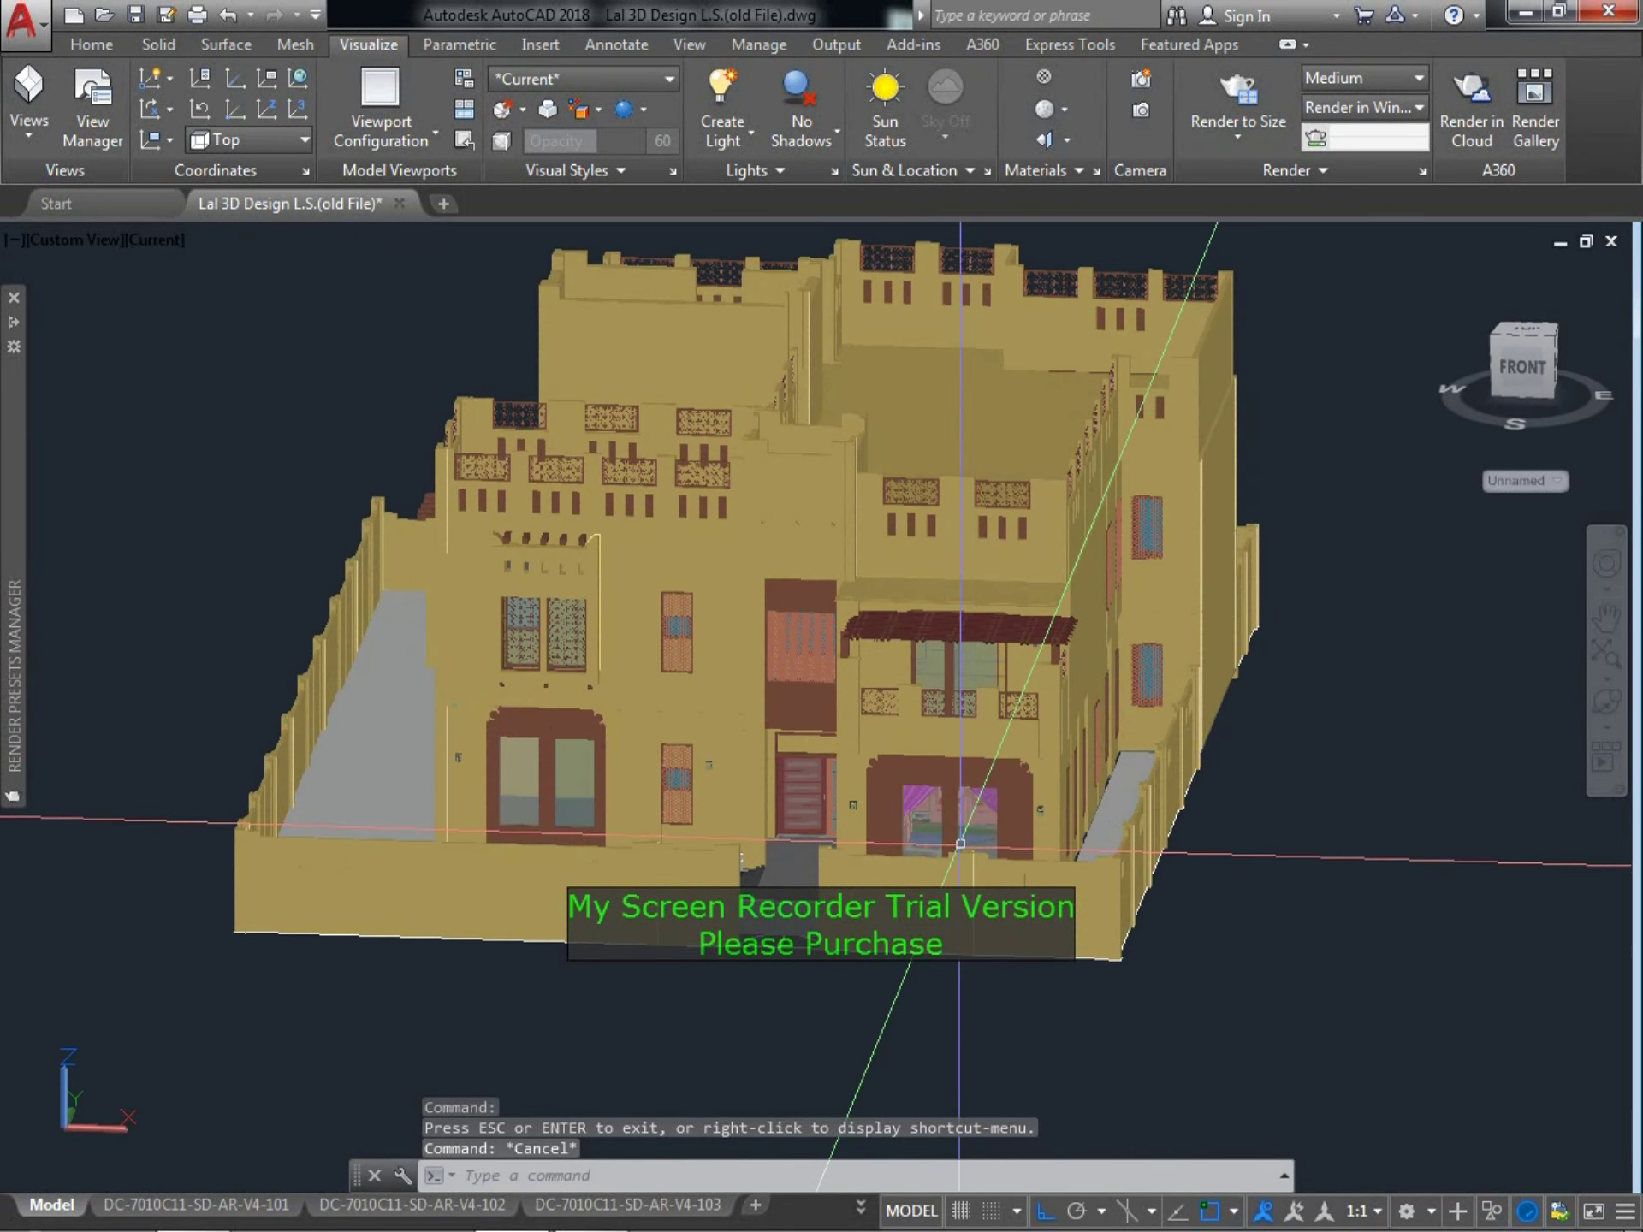
{"action": "scroll", "coordinate": [936, 843], "scroll_direction": "up", "scroll_amount": 2}
{"action": "scroll", "coordinate": [912, 844], "scroll_direction": "up", "scroll_amount": 1}
{"action": "scroll", "coordinate": [912, 845], "scroll_direction": "up", "scroll_amount": 1}
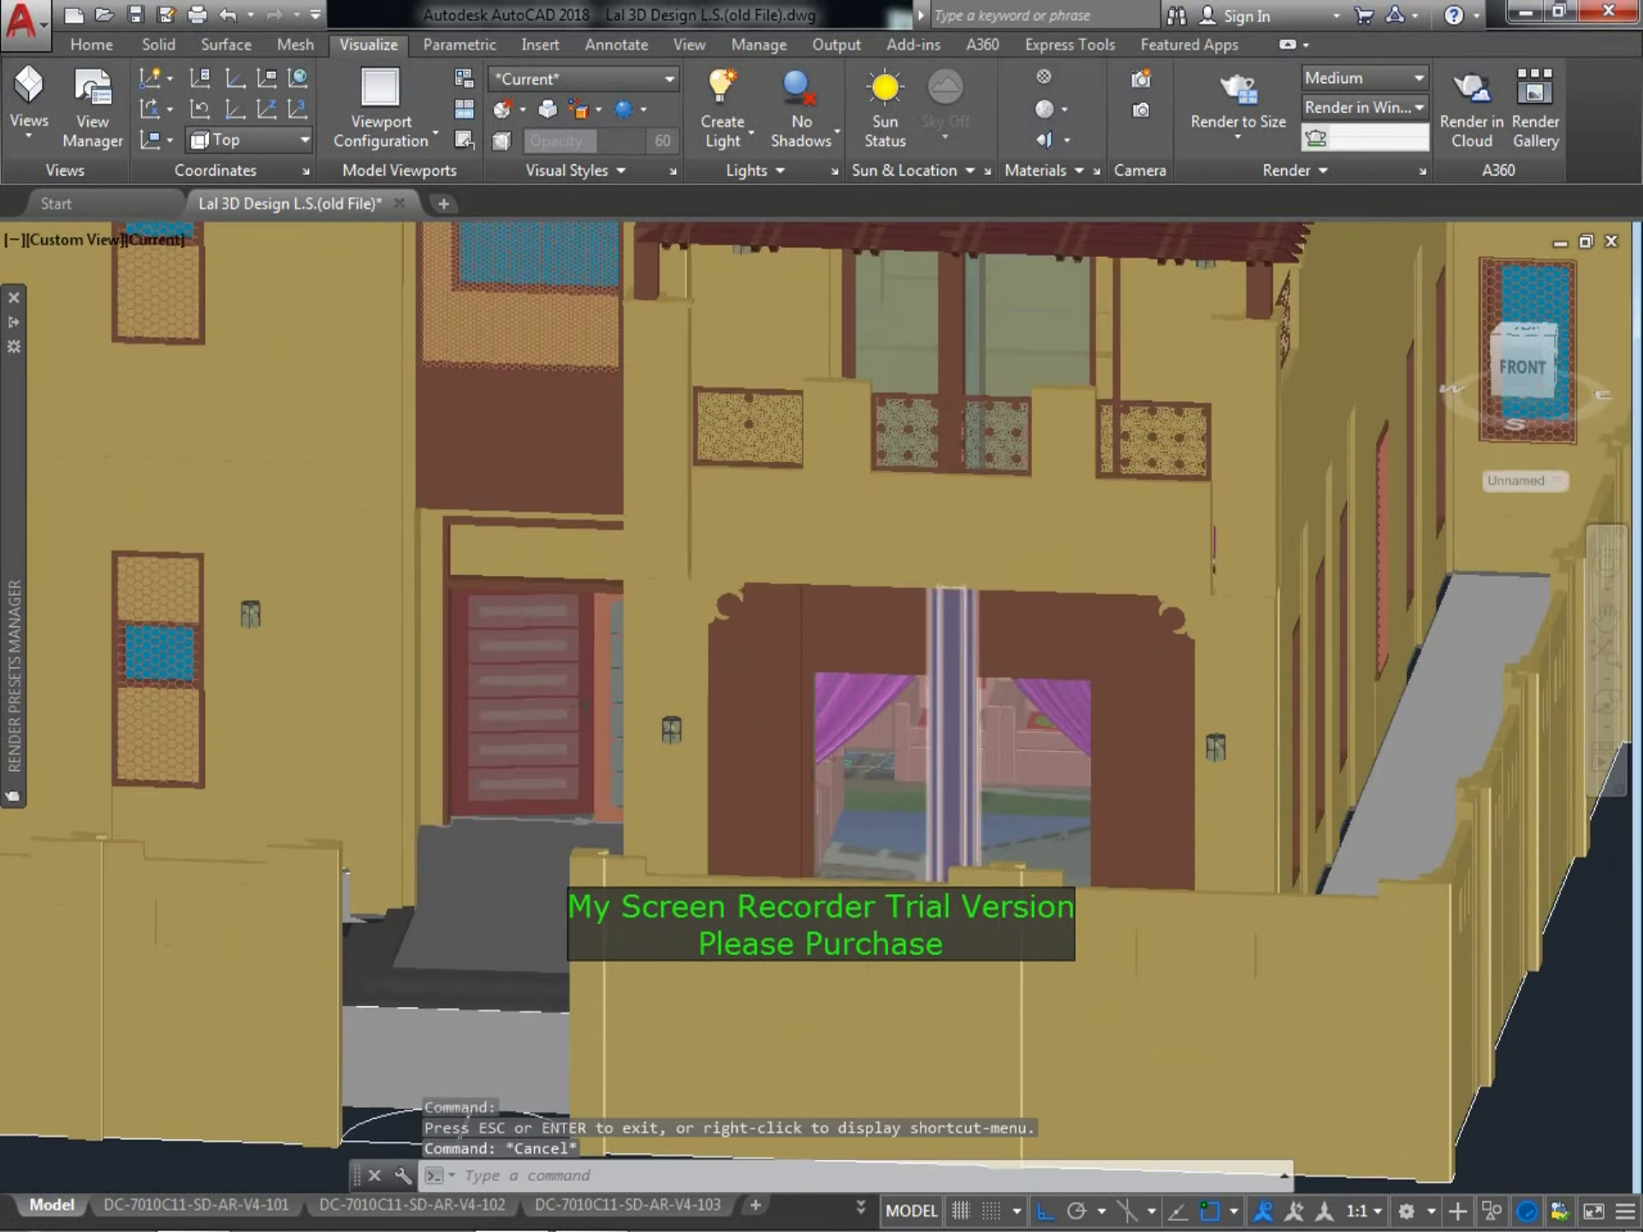
{"action": "scroll", "coordinate": [912, 845], "scroll_direction": "up", "scroll_amount": 1}
{"action": "scroll", "coordinate": [912, 845], "scroll_direction": "up", "scroll_amount": 1}
{"action": "mouse_move", "coordinate": [912, 847]}
{"action": "middle_mouse_down", "text": "shift"}
{"action": "mouse_move", "coordinate": [931, 871]}
{"action": "mouse_move", "coordinate": [1175, 879]}
{"action": "mouse_move", "coordinate": [999, 875]}
{"action": "mouse_move", "coordinate": [1327, 869]}
{"action": "mouse_move", "coordinate": [922, 794]}
{"action": "middle_mouse_up", "text": "shift"}
Zoom back out and orbit to a perspective of the house's back-left side
{"action": "scroll", "coordinate": [922, 794], "scroll_direction": "down", "scroll_amount": 1}
{"action": "scroll", "coordinate": [923, 794], "scroll_direction": "down", "scroll_amount": 2}
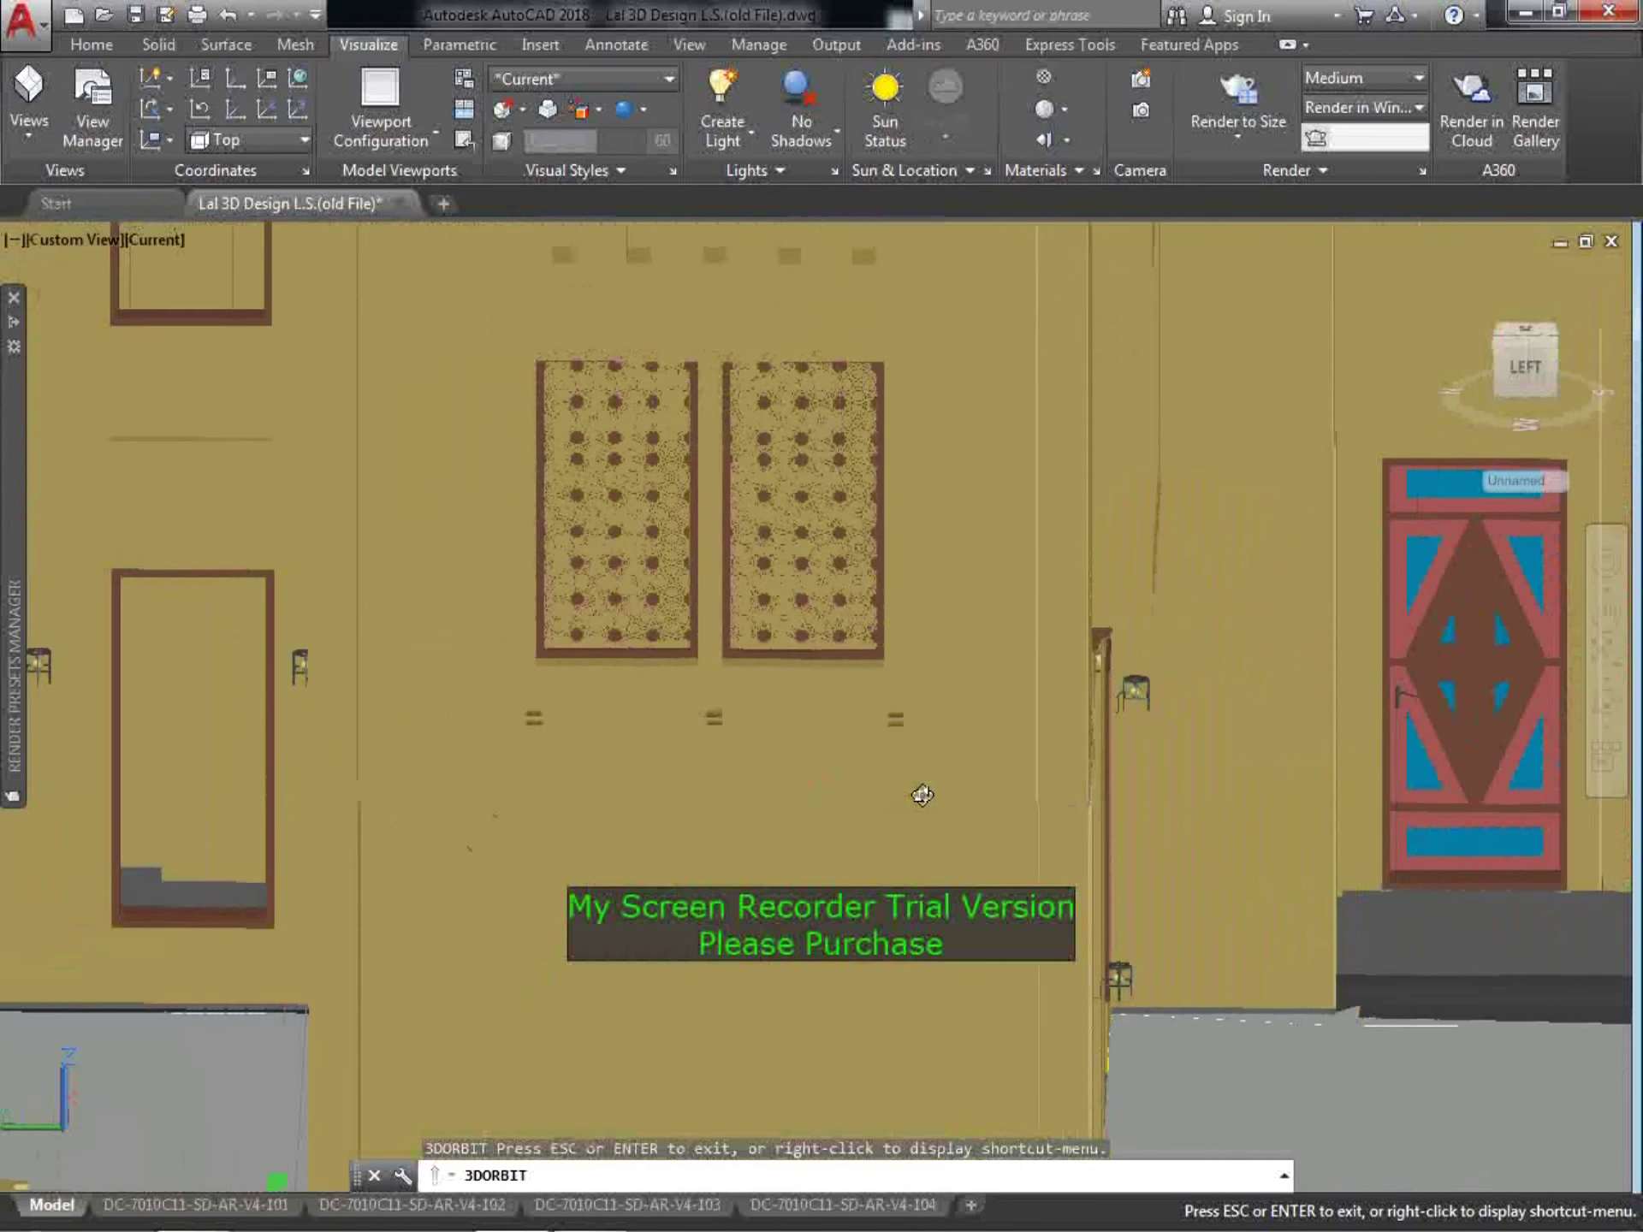
{"action": "scroll", "coordinate": [922, 794], "scroll_direction": "down", "scroll_amount": 1}
{"action": "scroll", "coordinate": [922, 794], "scroll_direction": "down", "scroll_amount": 1}
{"action": "scroll", "coordinate": [922, 794], "scroll_direction": "down", "scroll_amount": 1}
{"action": "scroll", "coordinate": [920, 795], "scroll_direction": "down", "scroll_amount": 1}
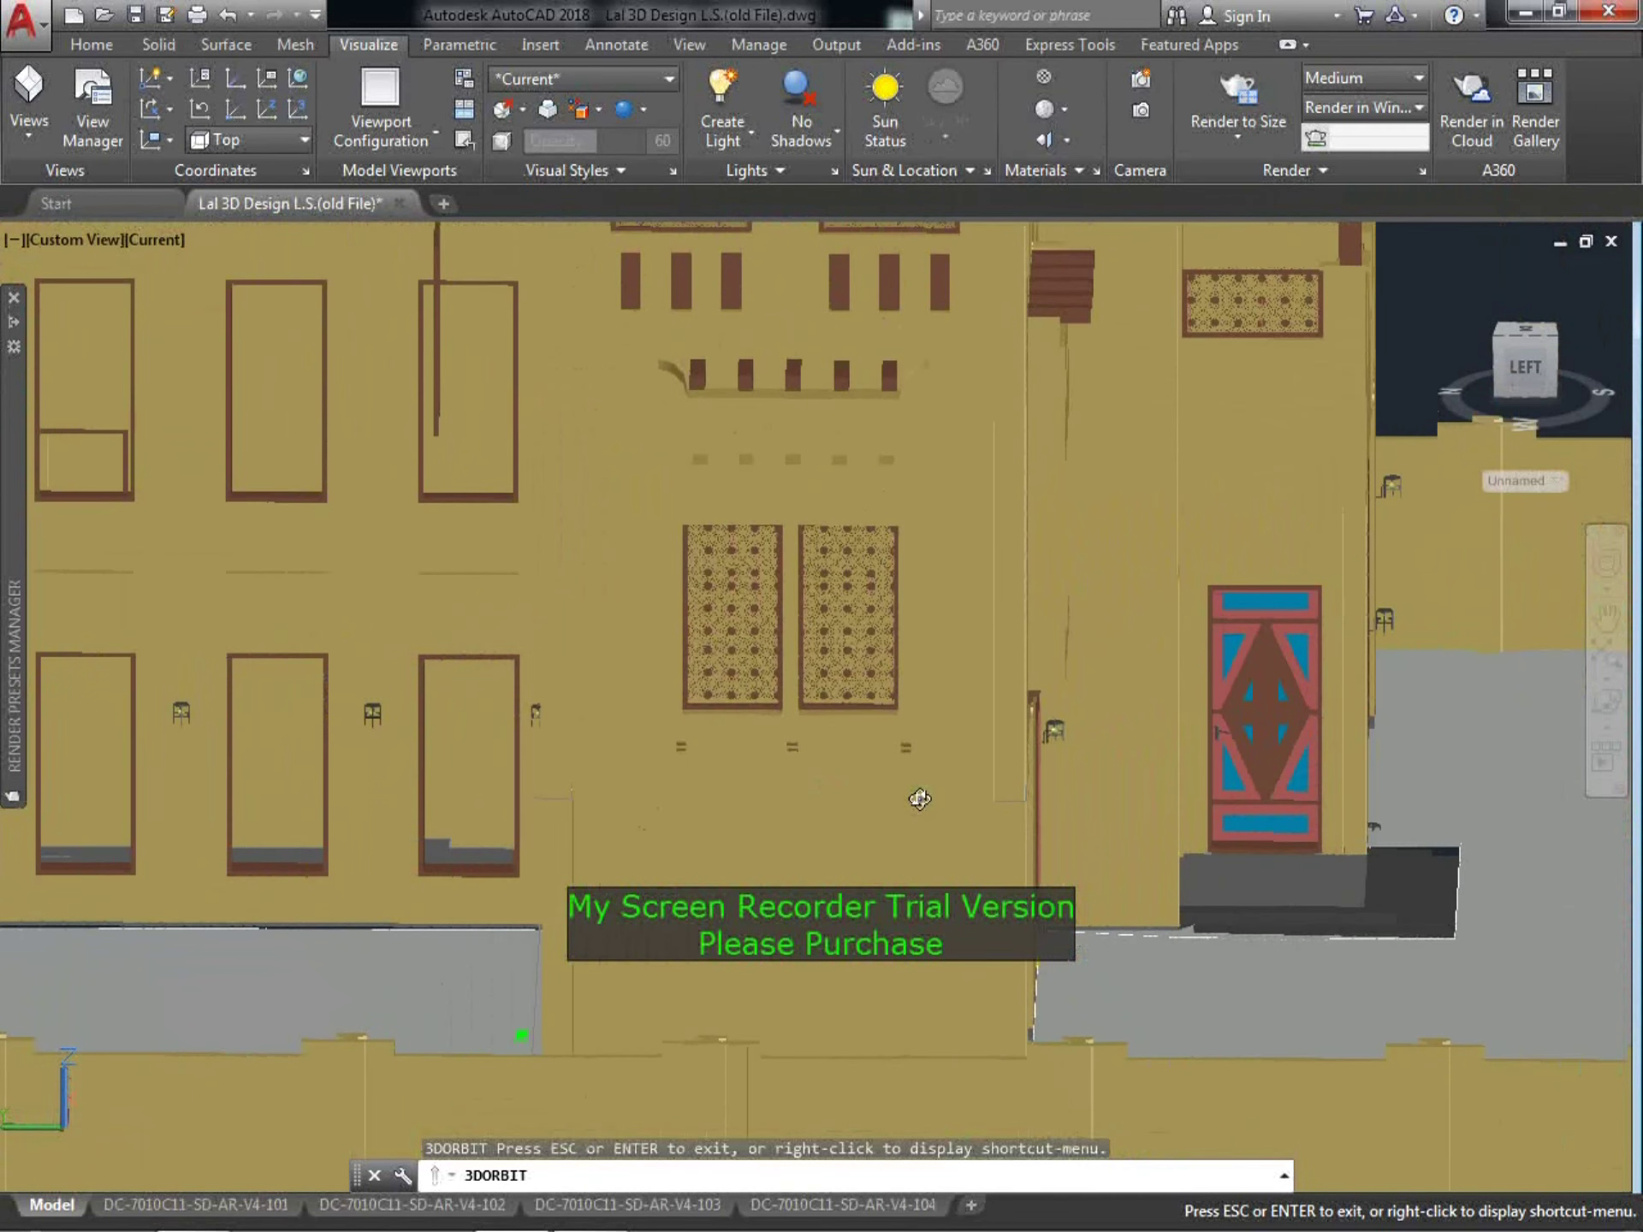
{"action": "scroll", "coordinate": [916, 797], "scroll_direction": "down", "scroll_amount": 1}
{"action": "scroll", "coordinate": [912, 801], "scroll_direction": "down", "scroll_amount": 1}
{"action": "scroll", "coordinate": [910, 802], "scroll_direction": "down", "scroll_amount": 1}
{"action": "scroll", "coordinate": [829, 781], "scroll_direction": "down", "scroll_amount": 2}
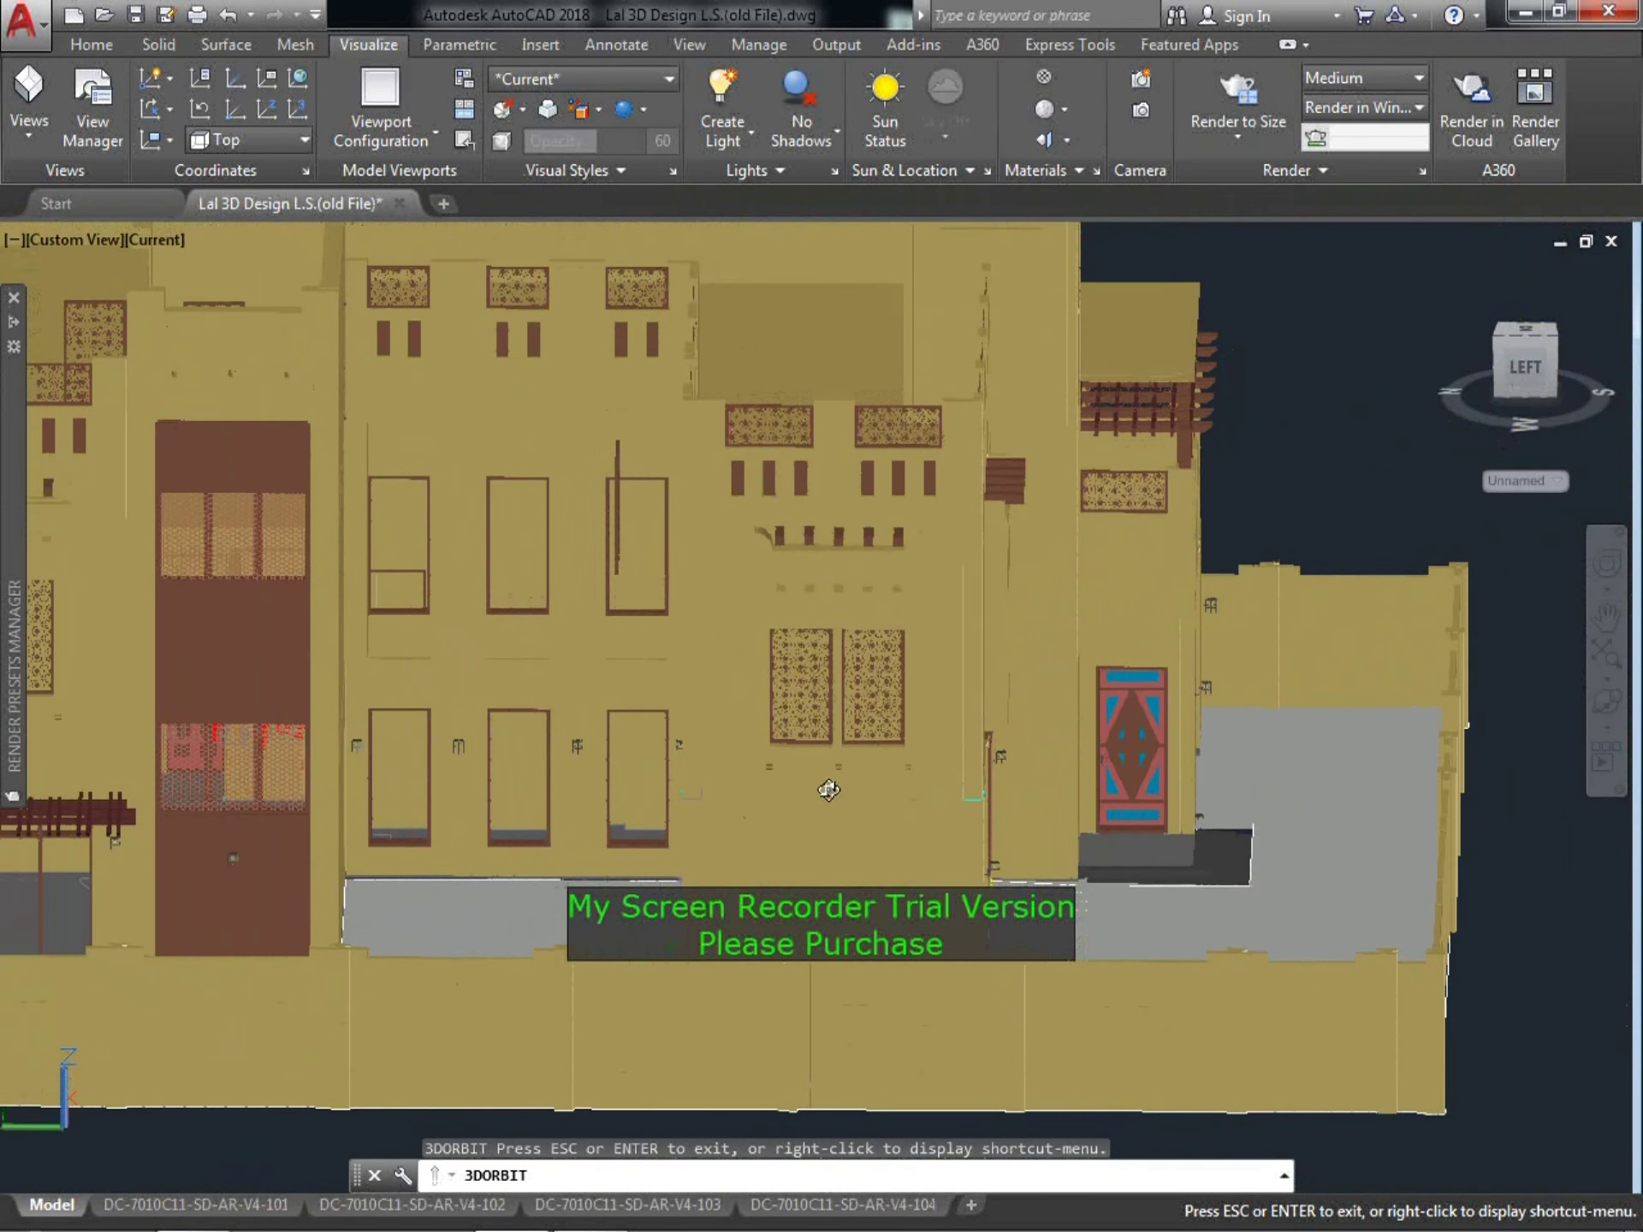
{"action": "scroll", "coordinate": [895, 788], "scroll_direction": "down", "scroll_amount": 1}
{"action": "middle_click_drag", "start_coordinate": [895, 788], "coordinate": [955, 787], "text": "shift"}
{"action": "left_click_drag", "start_coordinate": [990, 781], "coordinate": [1031, 794]}
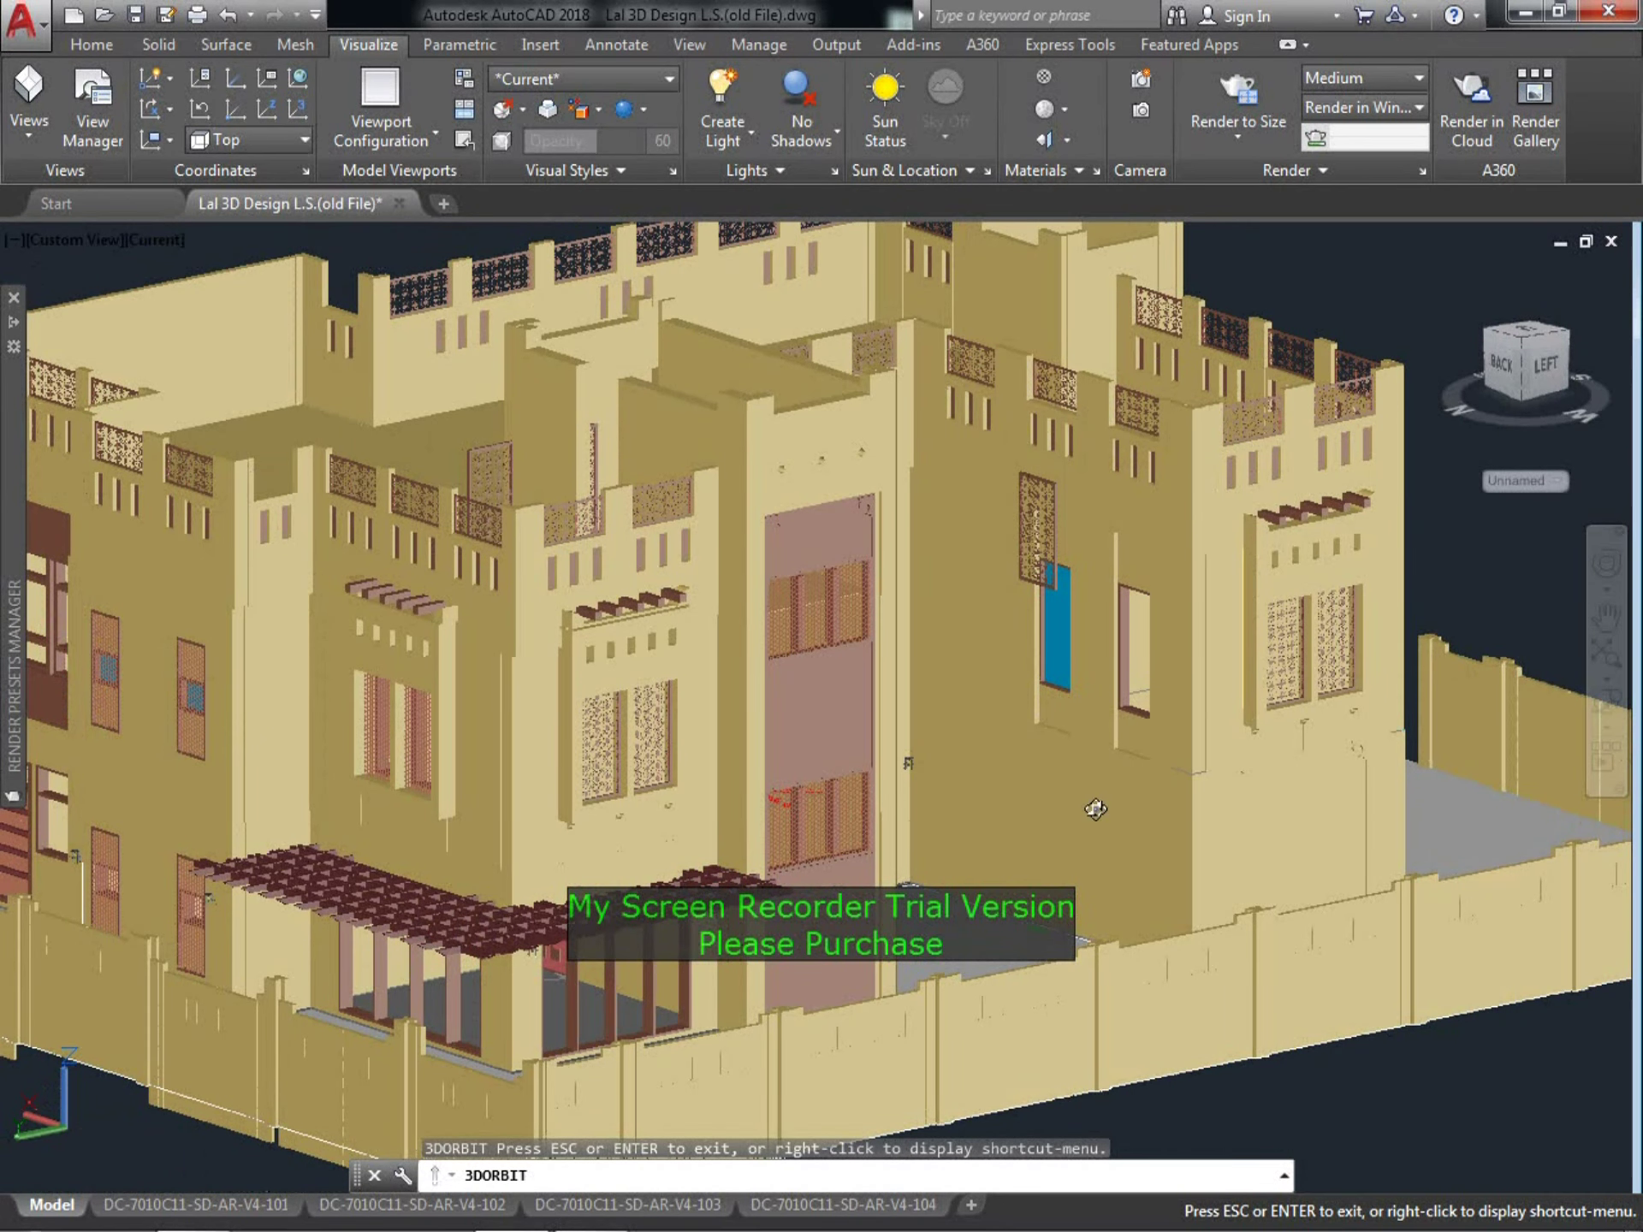
Continuously orbit the house past its left, back and right sides to a high front view
{"action": "key", "text": "Escape"}
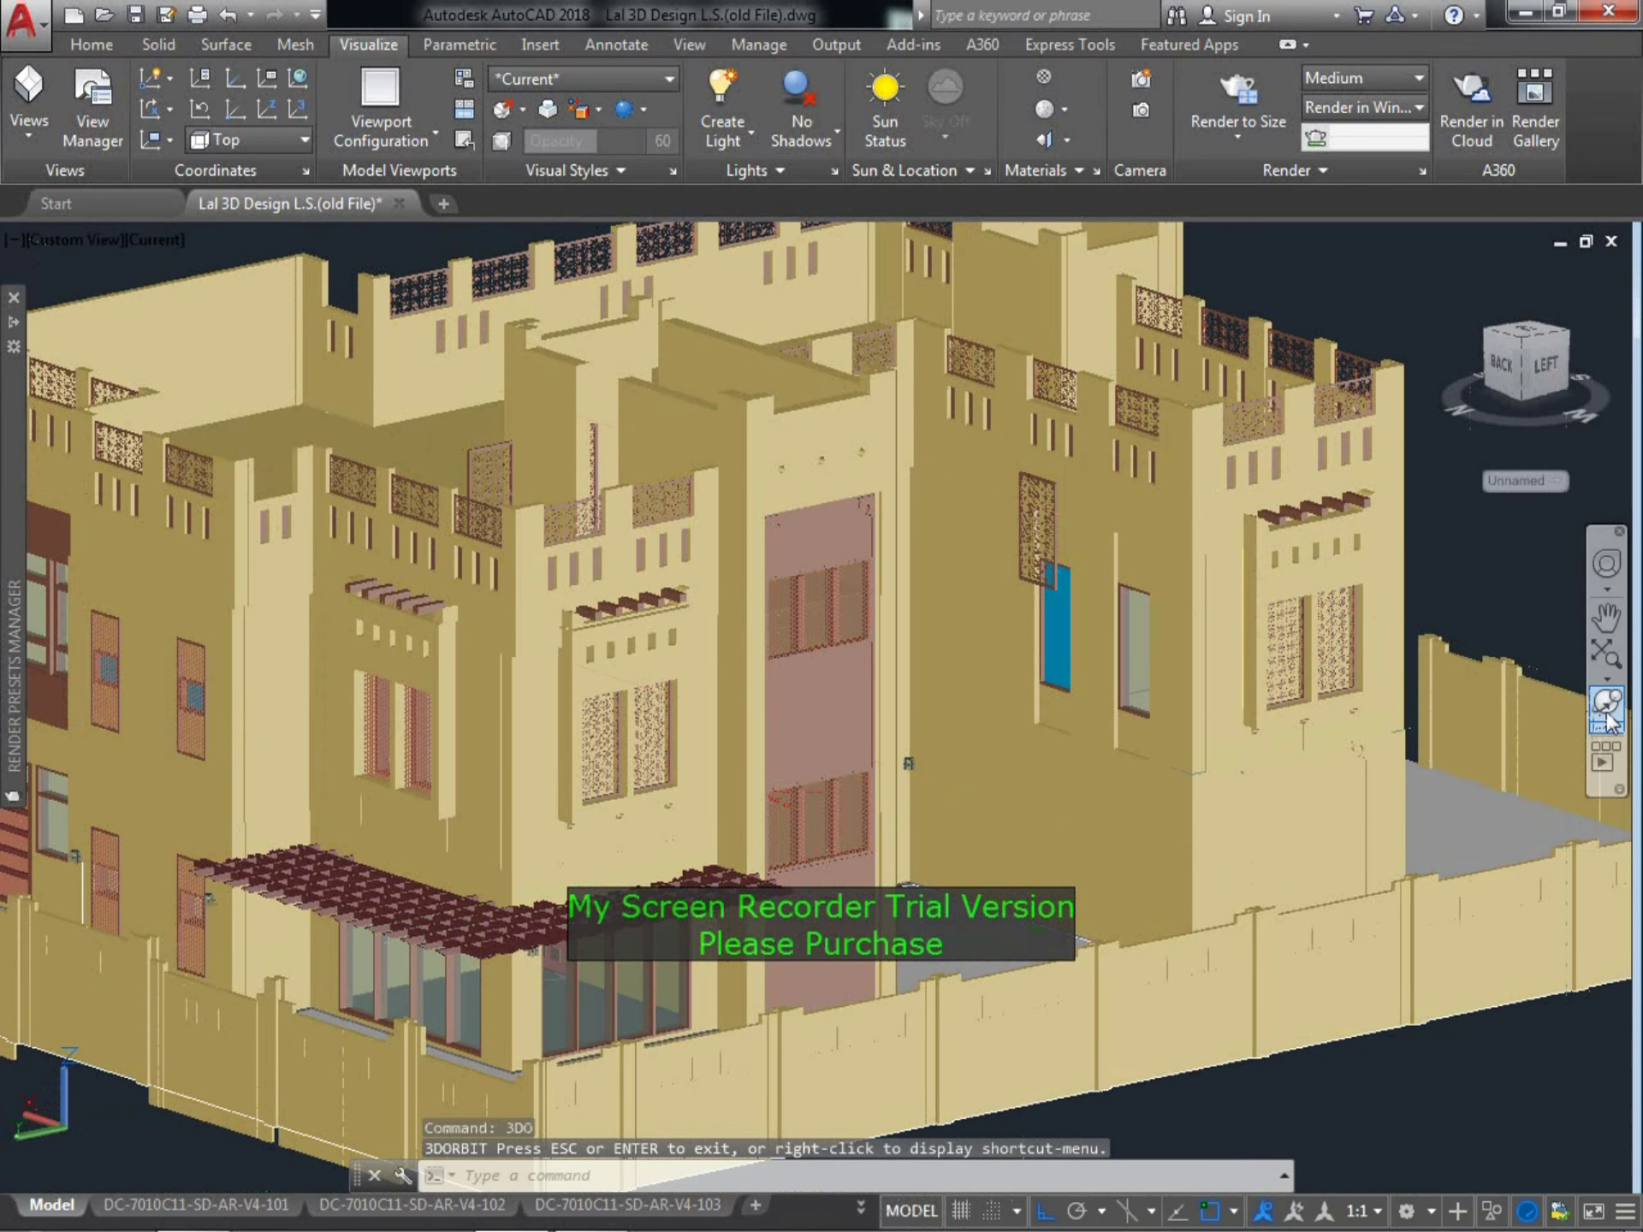
{"action": "left_click", "coordinate": [1604, 717]}
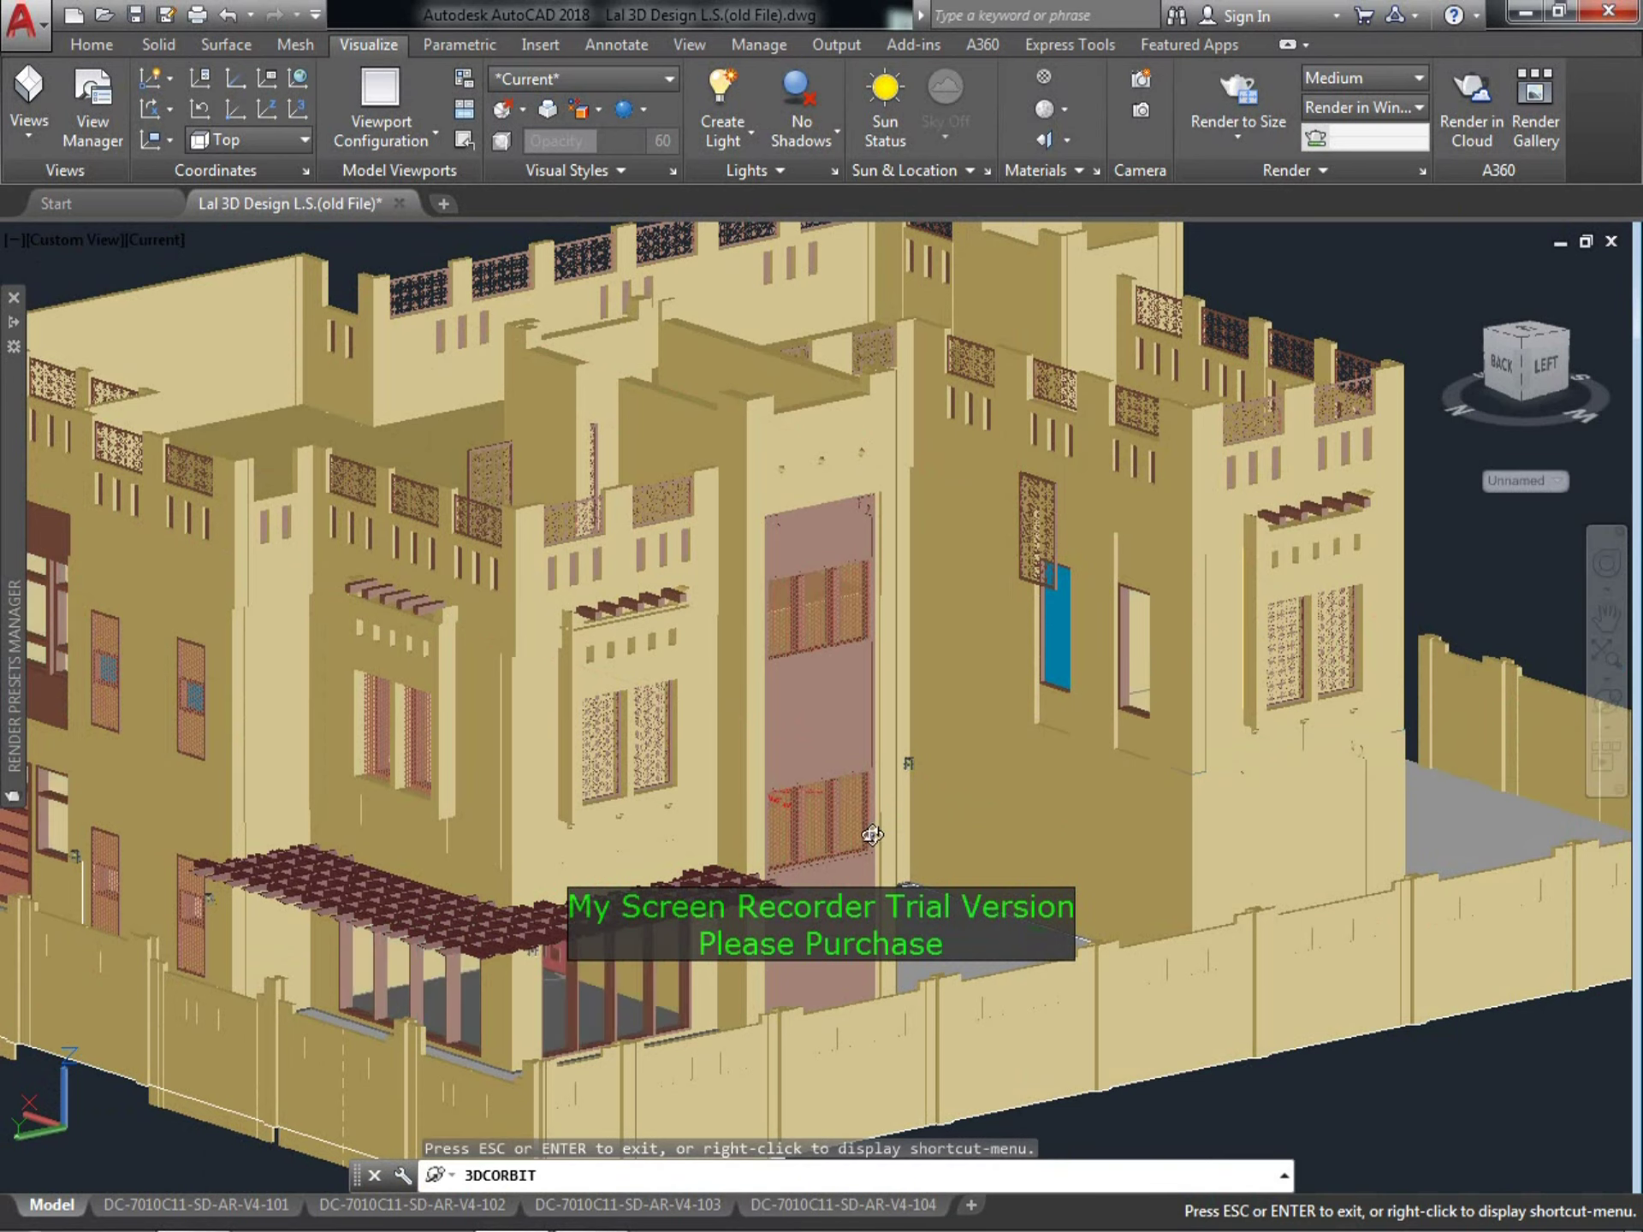
{"action": "left_click_drag", "start_coordinate": [871, 834], "coordinate": [943, 837]}
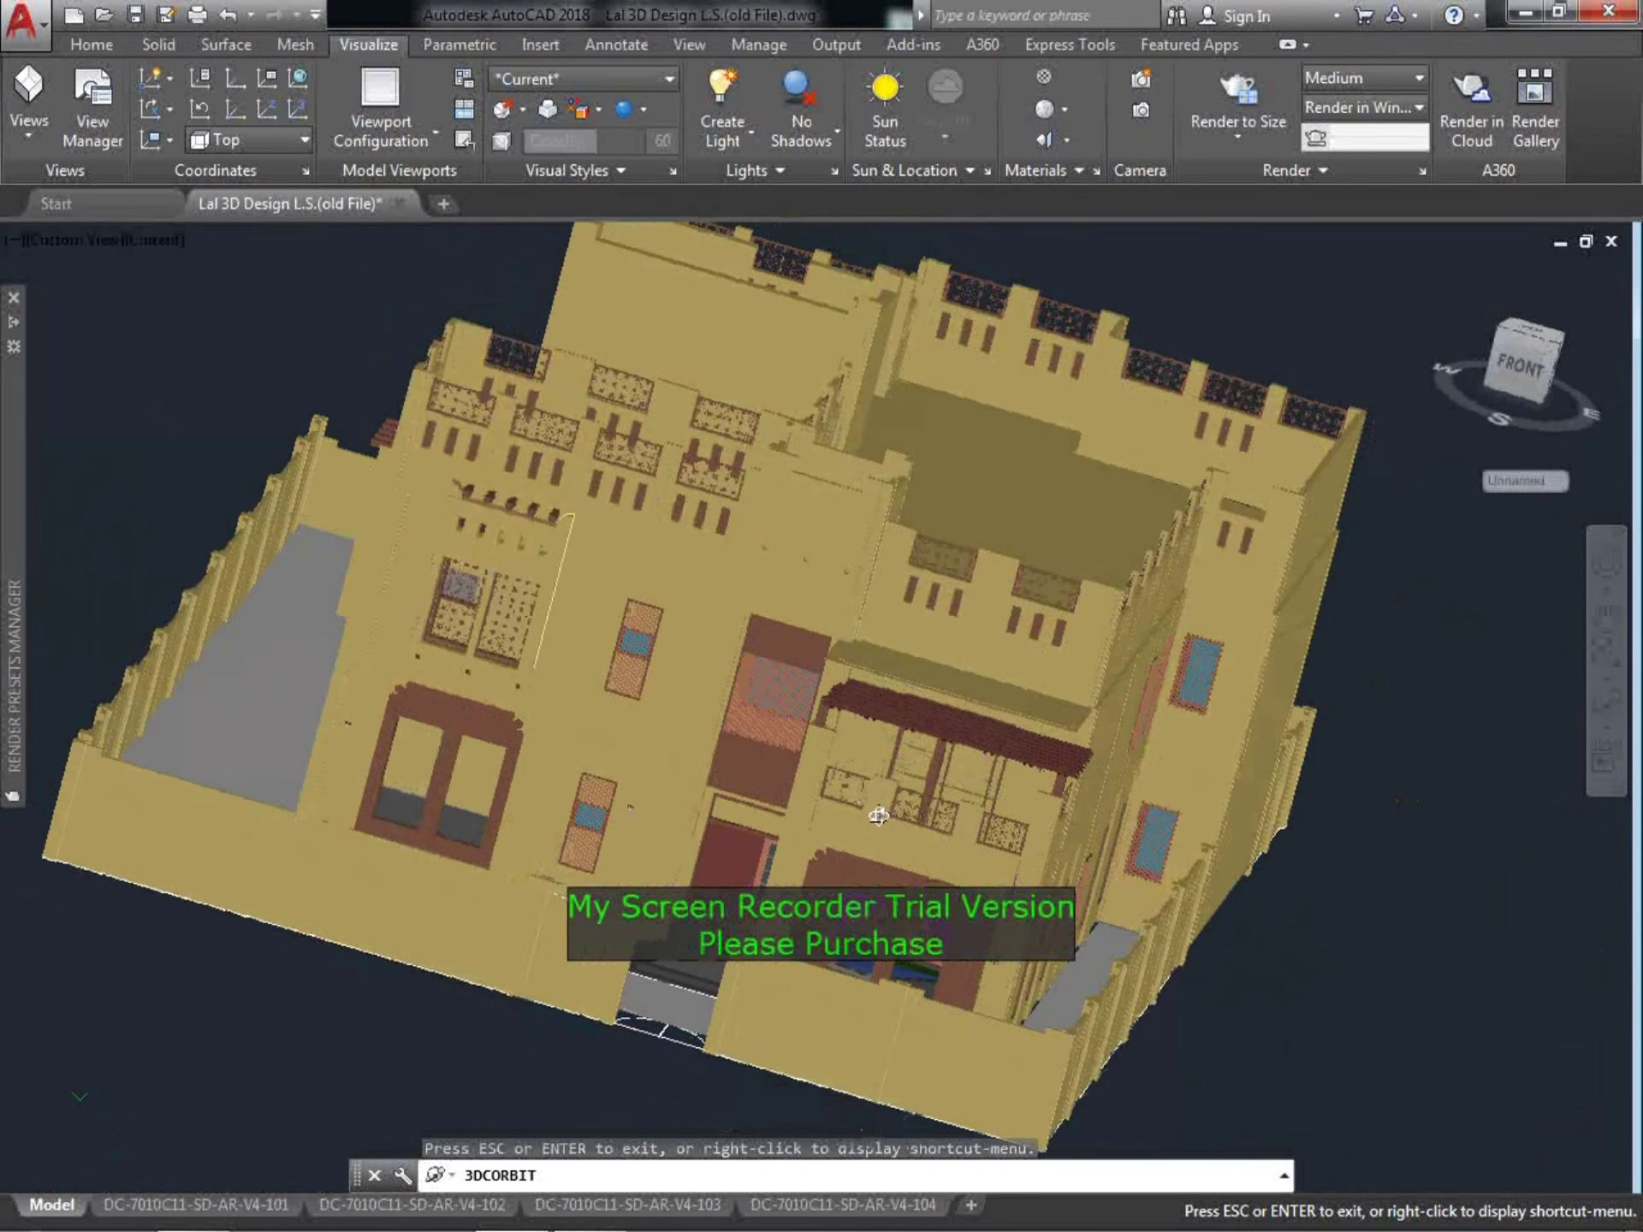
Switch the viewport to 2D Wireframe and the Front preset view
{"action": "key", "text": "Escape"}
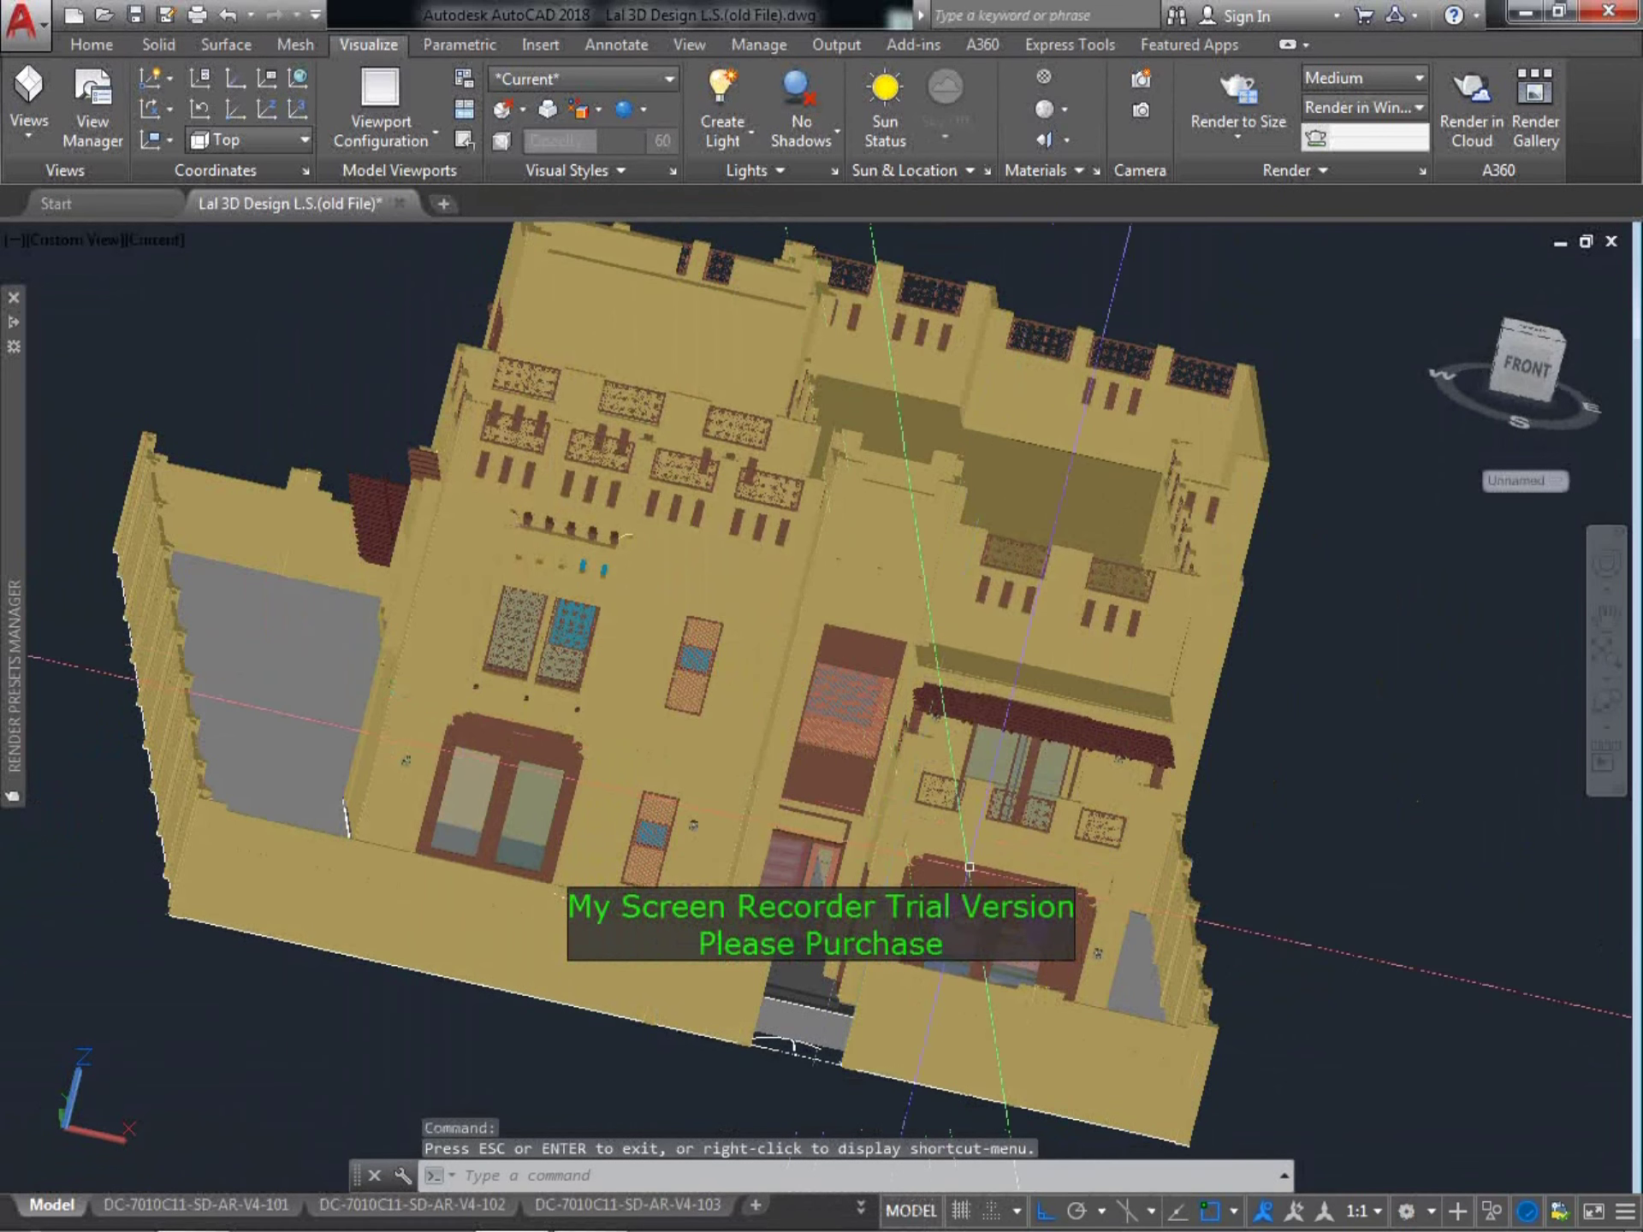
{"action": "left_click", "coordinate": [150, 250]}
{"action": "key", "text": "Escape"}
{"action": "left_click", "coordinate": [582, 78]}
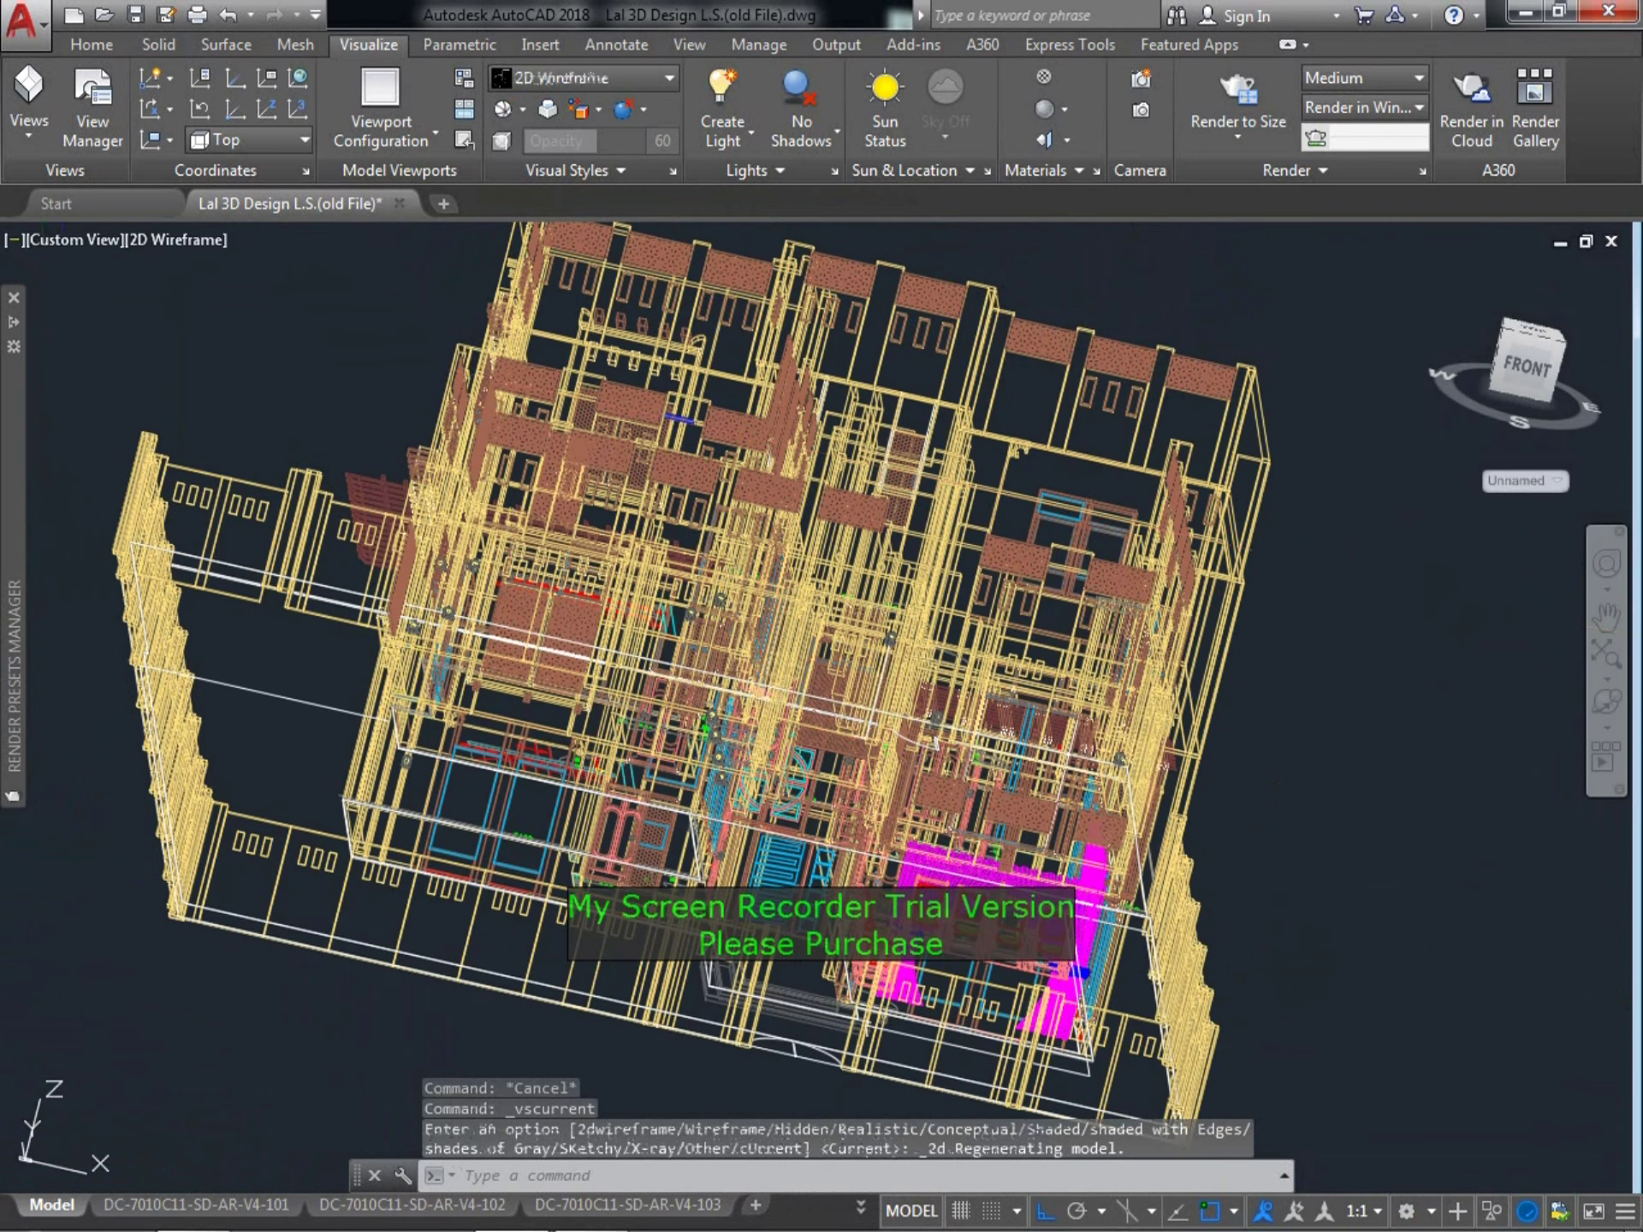
{"action": "left_click", "coordinate": [51, 241]}
{"action": "left_click", "coordinate": [117, 425]}
Window-zoom around the front elevation so it fills the drawing area
{"action": "middle_click_drag", "start_coordinate": [591, 606], "coordinate": [568, 613]}
{"action": "type", "text": "z"}
{"action": "key", "text": "Return"}
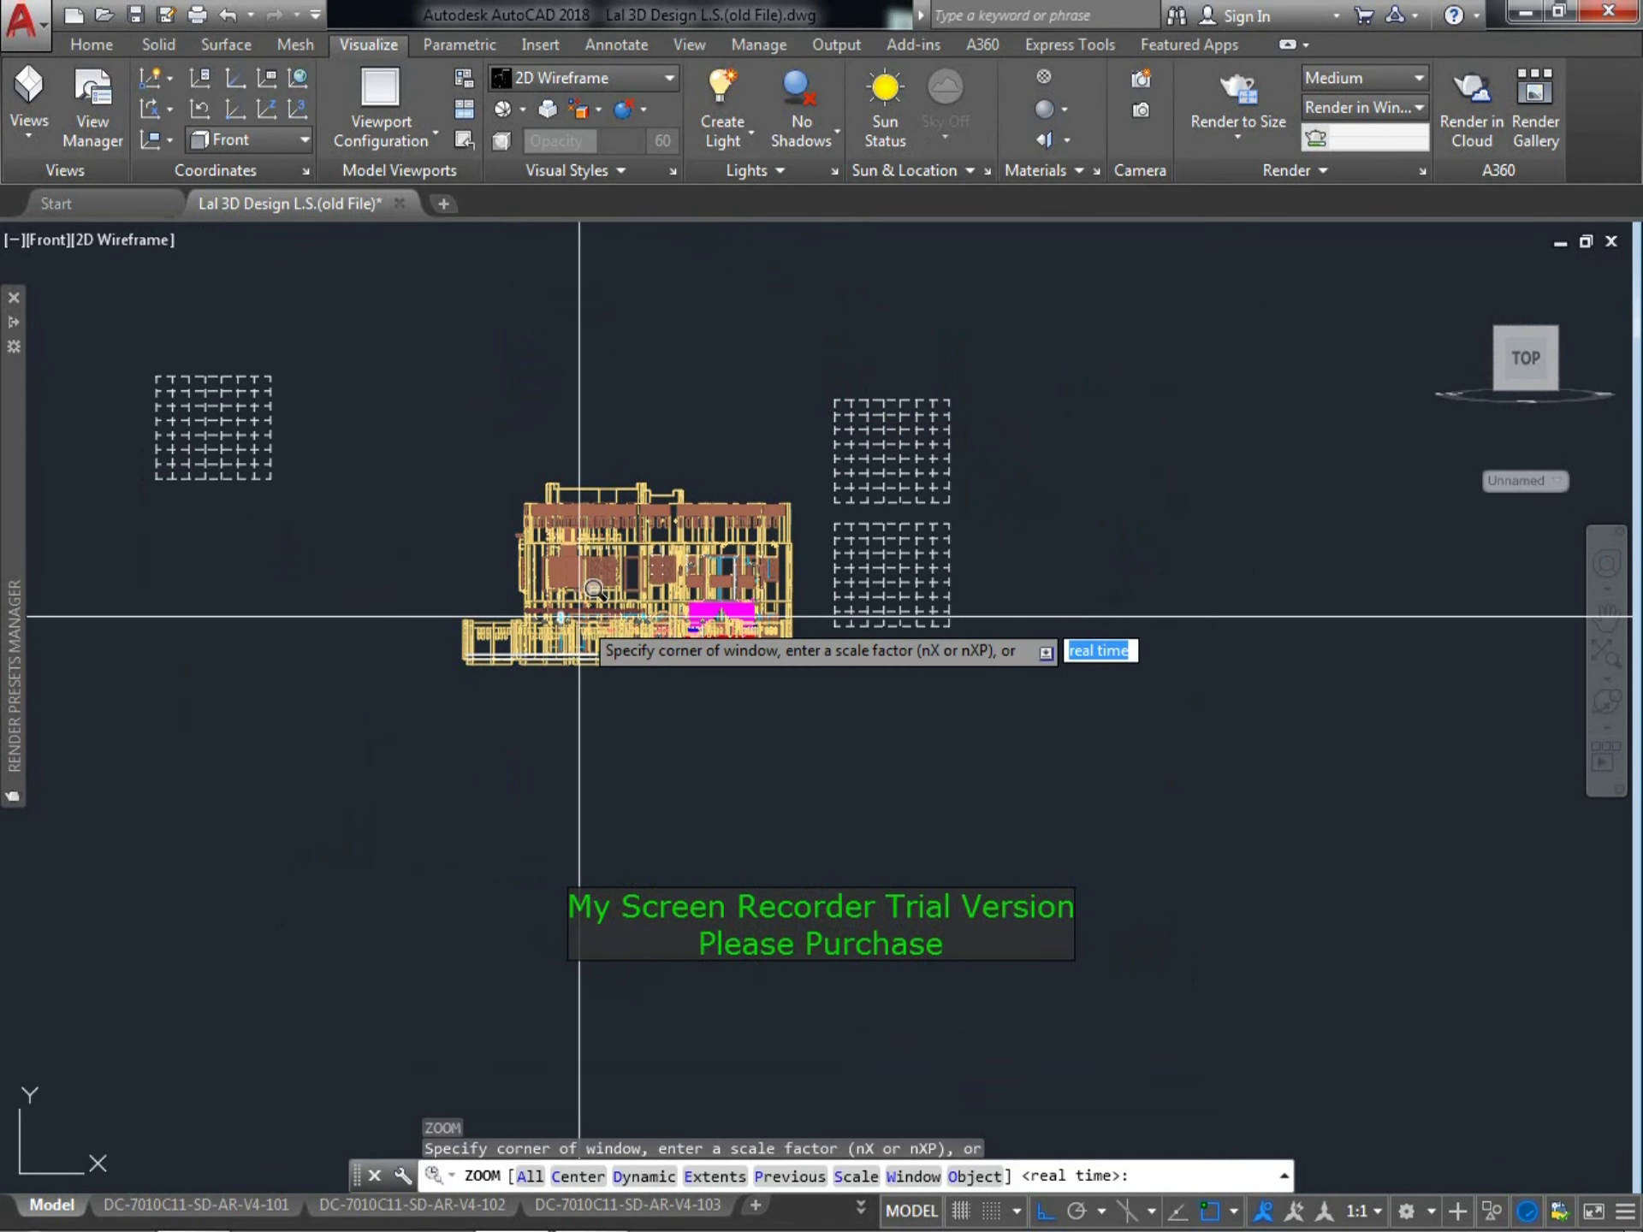
{"action": "left_click", "coordinate": [459, 472]}
{"action": "left_click", "coordinate": [813, 671]}
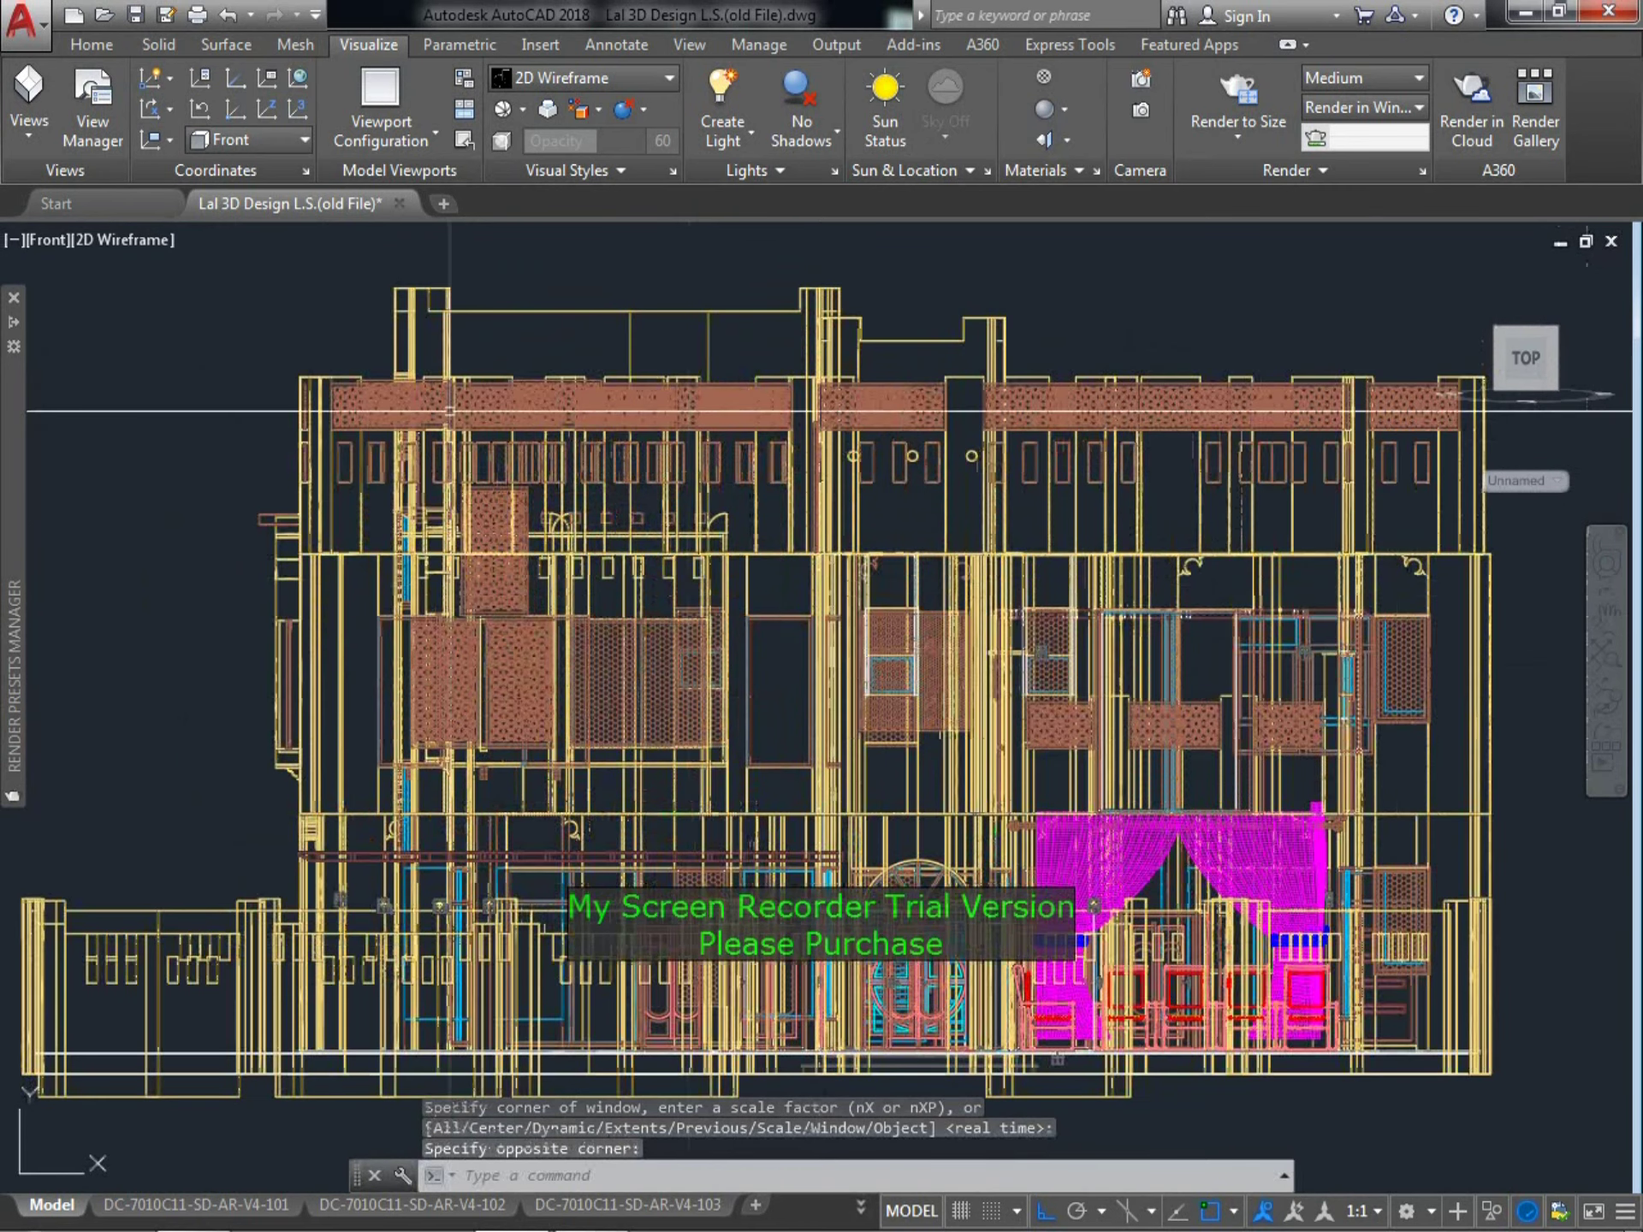
{"action": "left_click", "coordinate": [43, 239]}
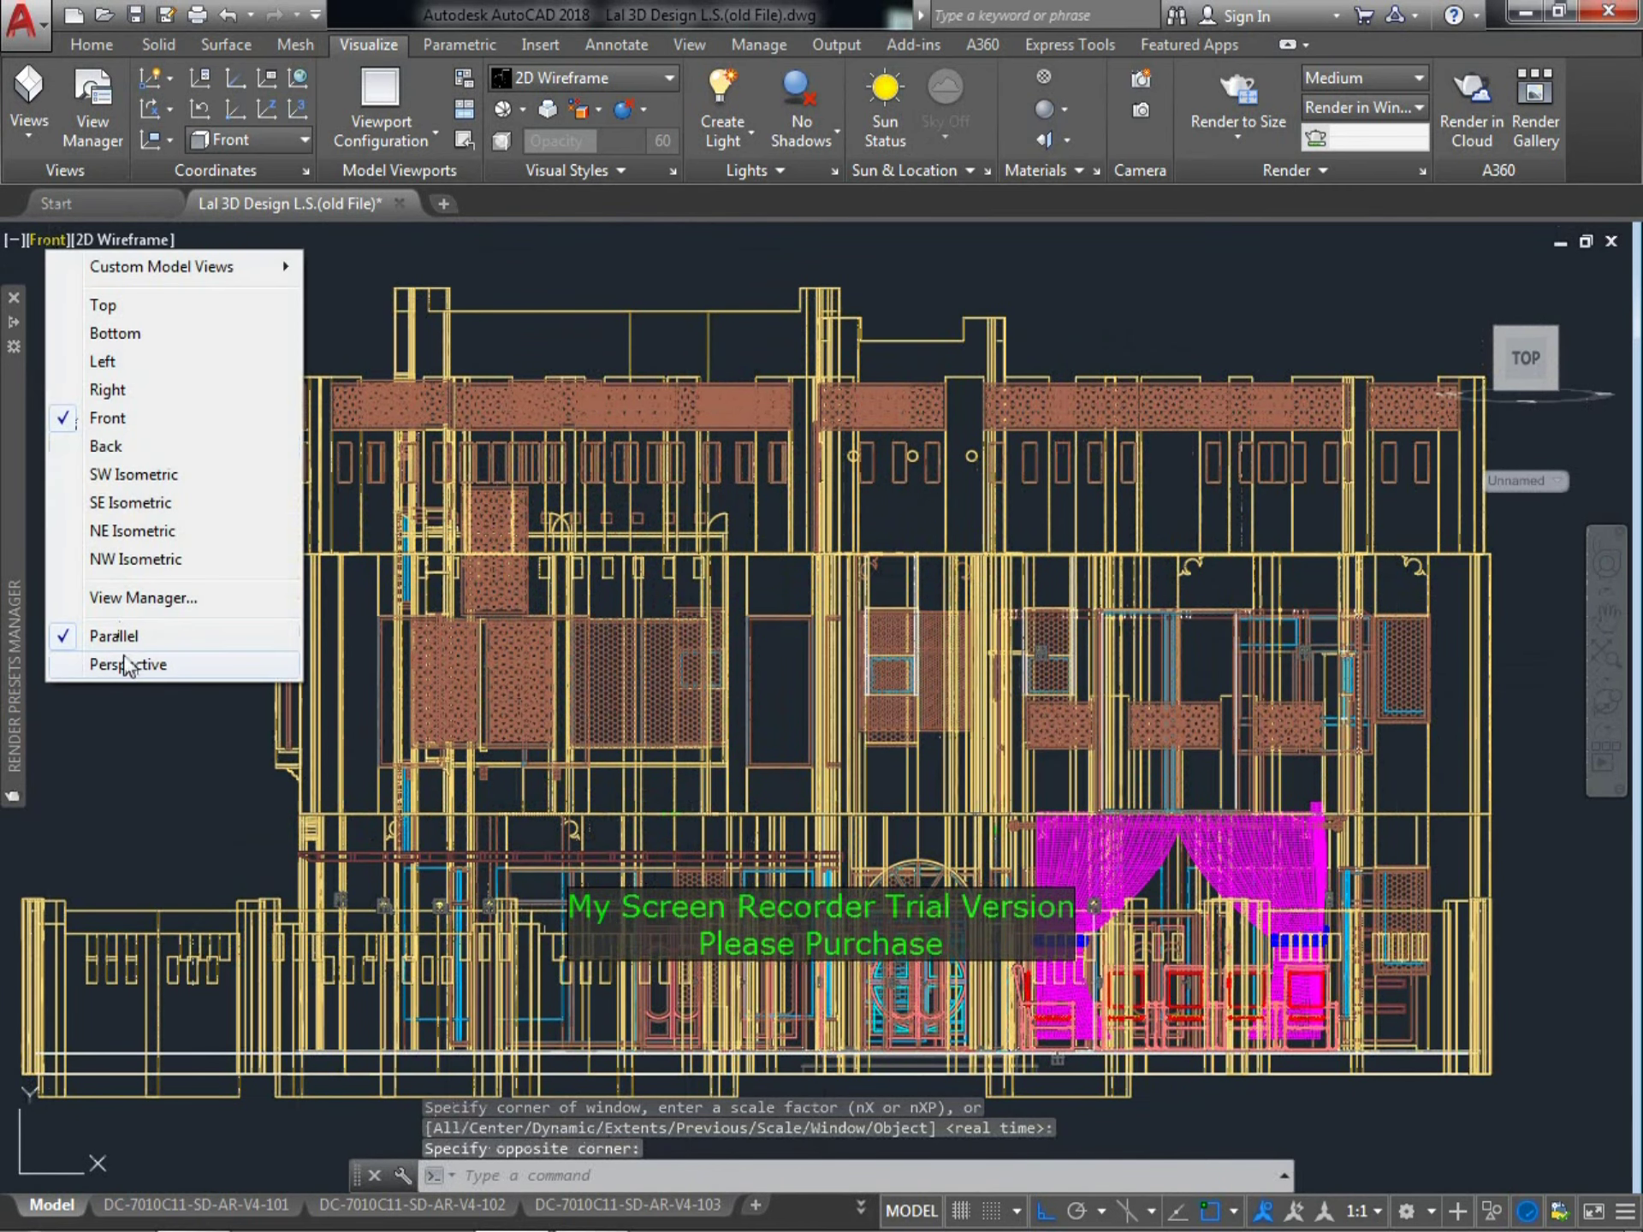
Change the Front view to a perspective projection in Wireframe style
{"action": "left_click", "coordinate": [128, 664]}
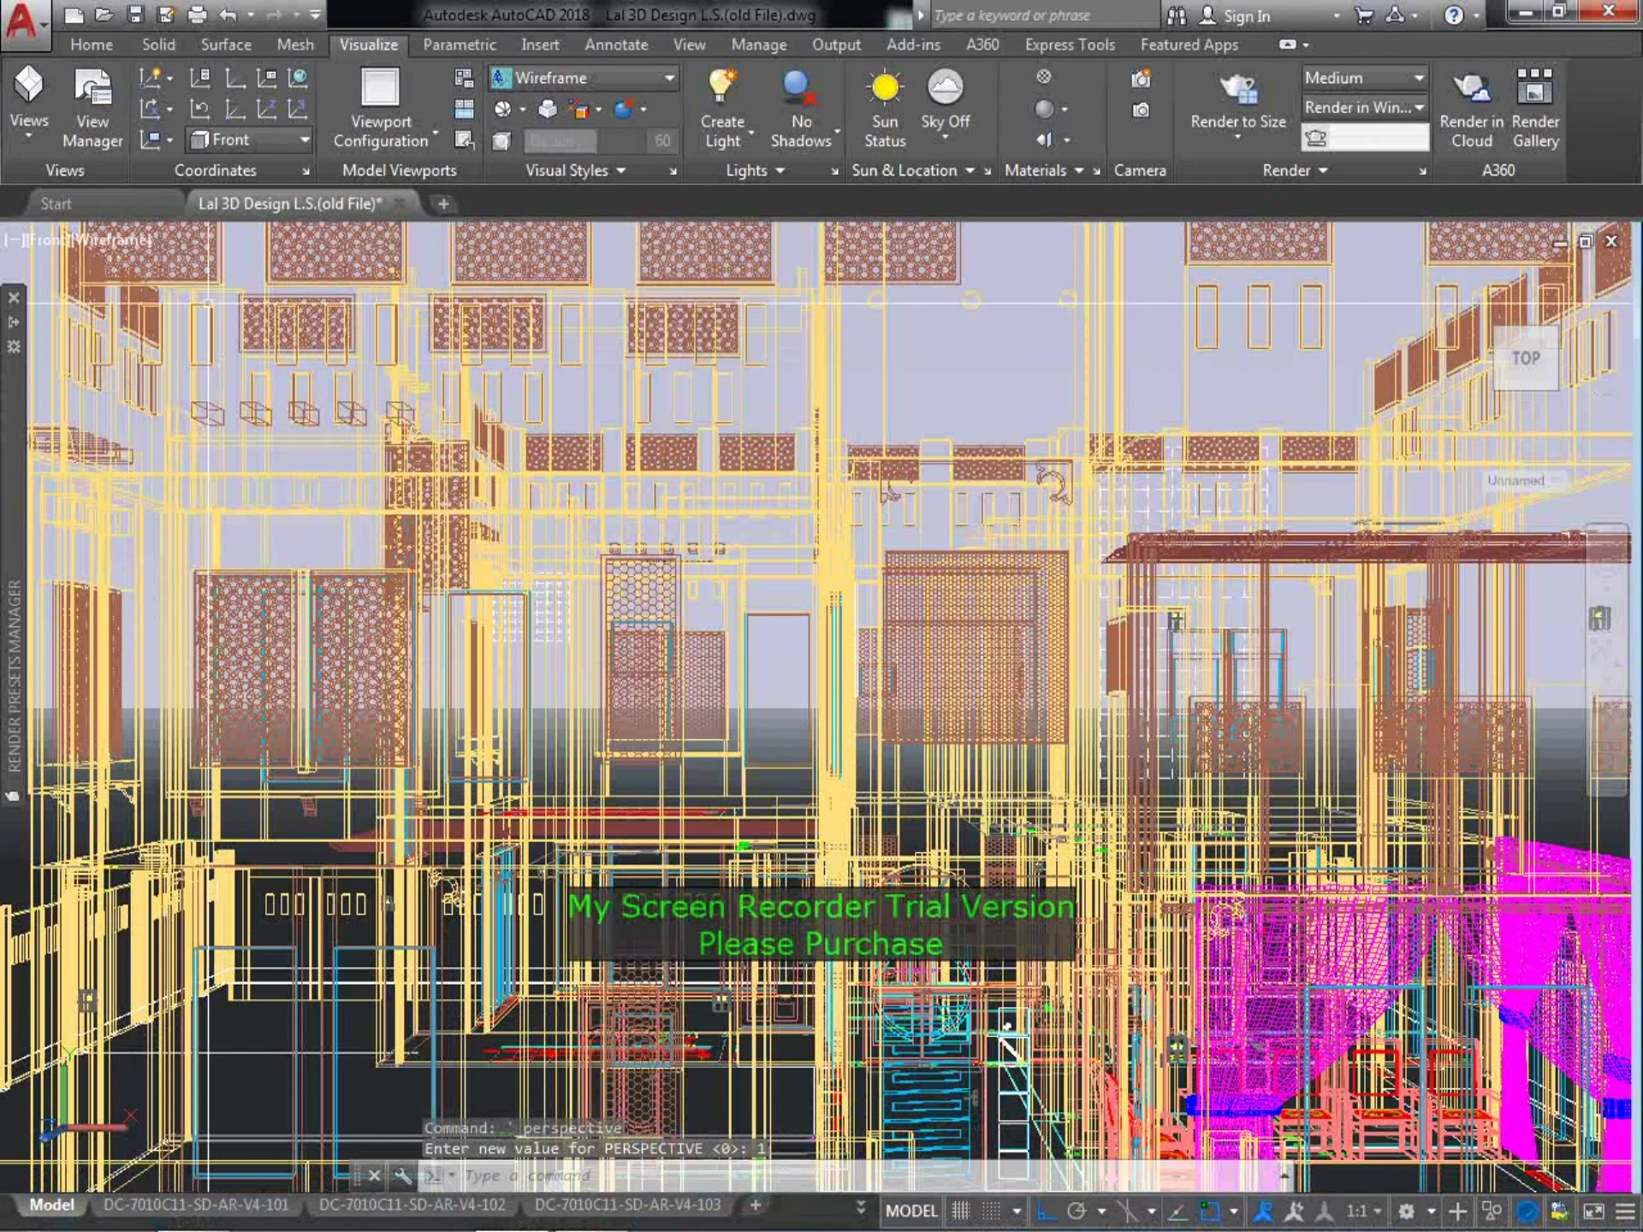
{"action": "left_click", "coordinate": [129, 238]}
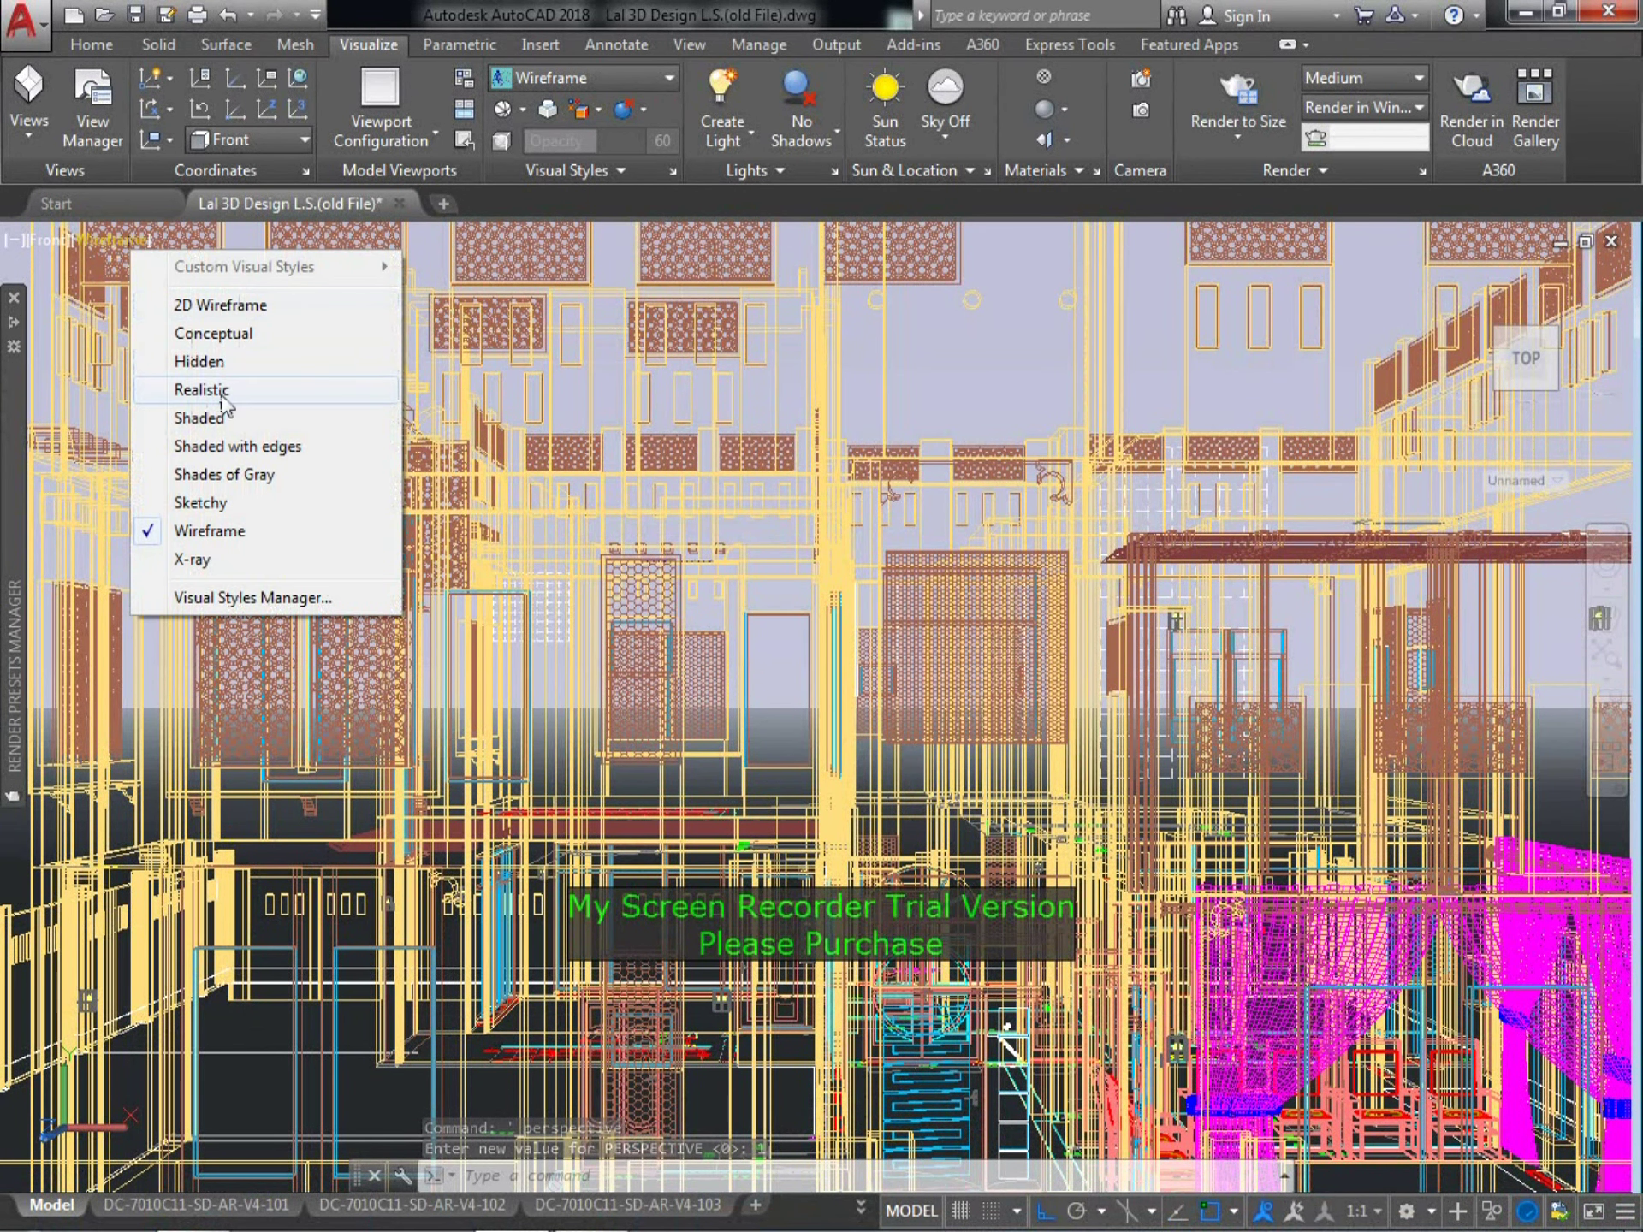
{"action": "left_click", "coordinate": [210, 530]}
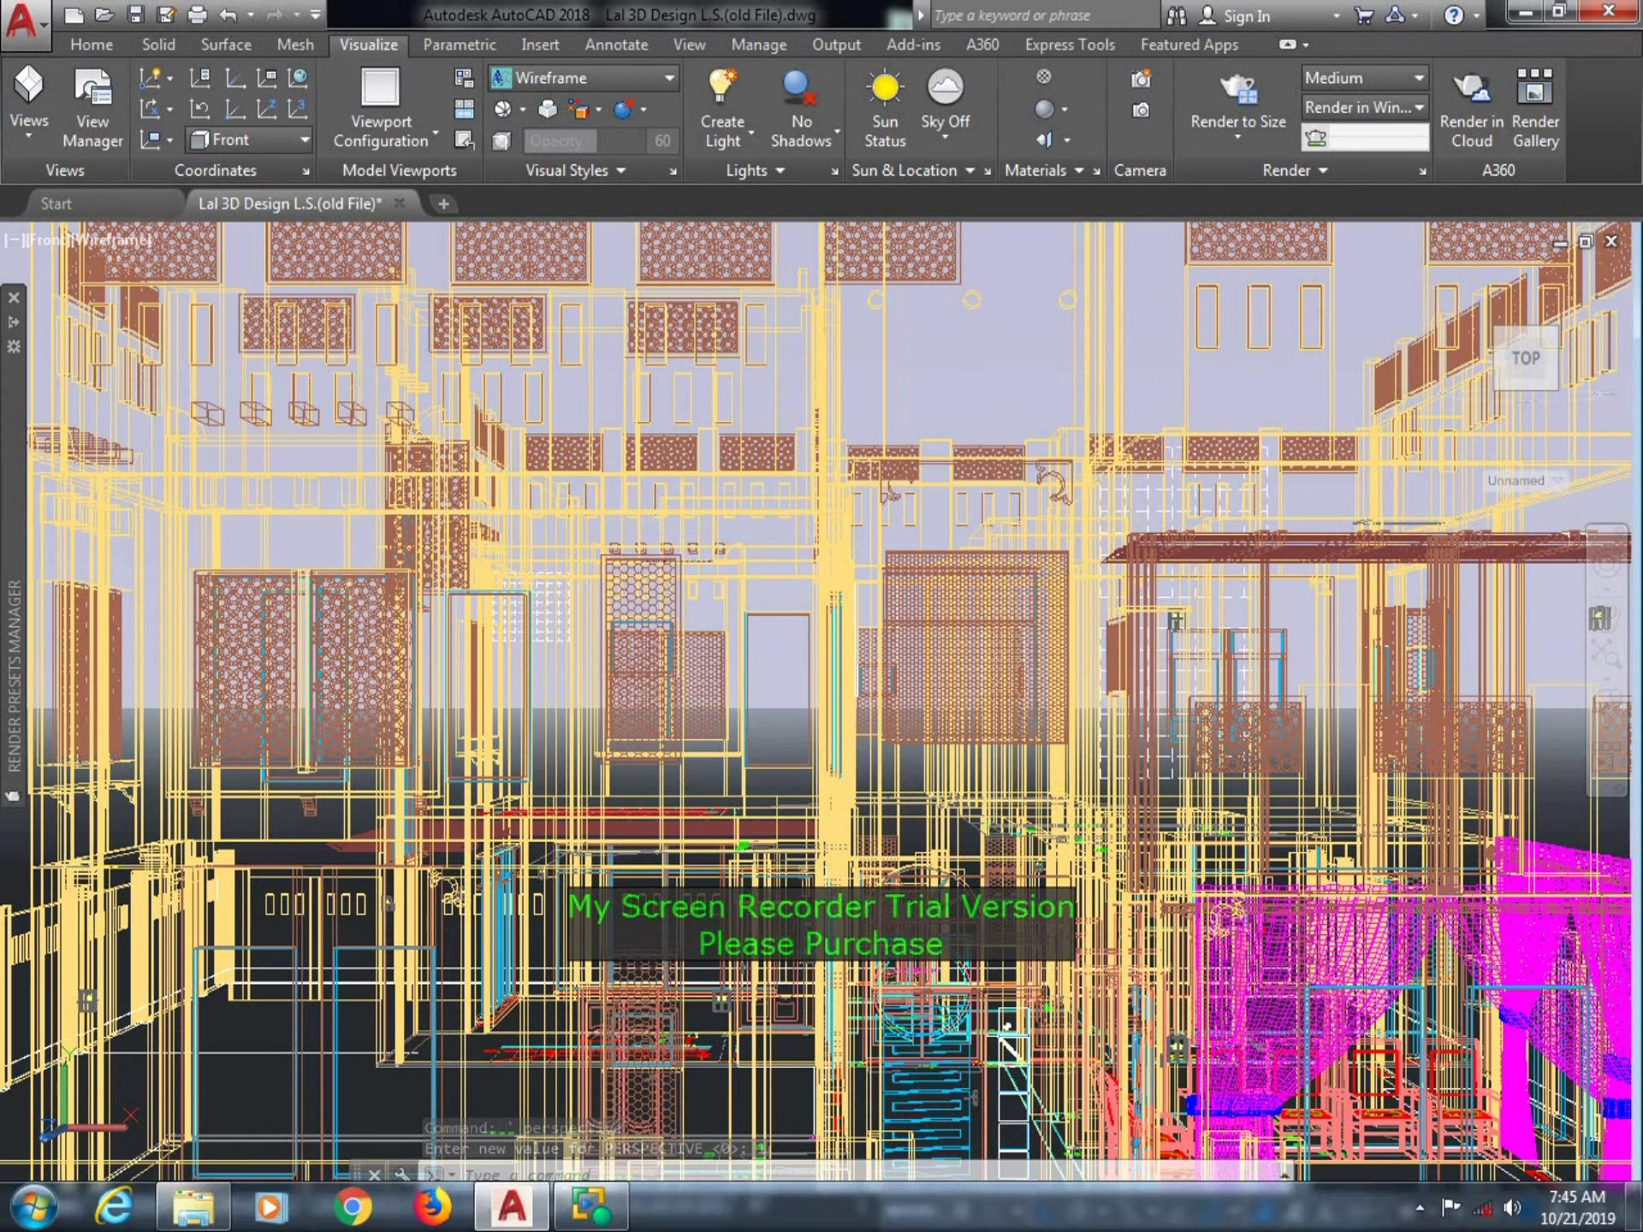
{"action": "left_click", "coordinate": [624, 1194]}
Set the Realistic visual style and pan and zoom toward the building
{"action": "left_click", "coordinate": [25, 77]}
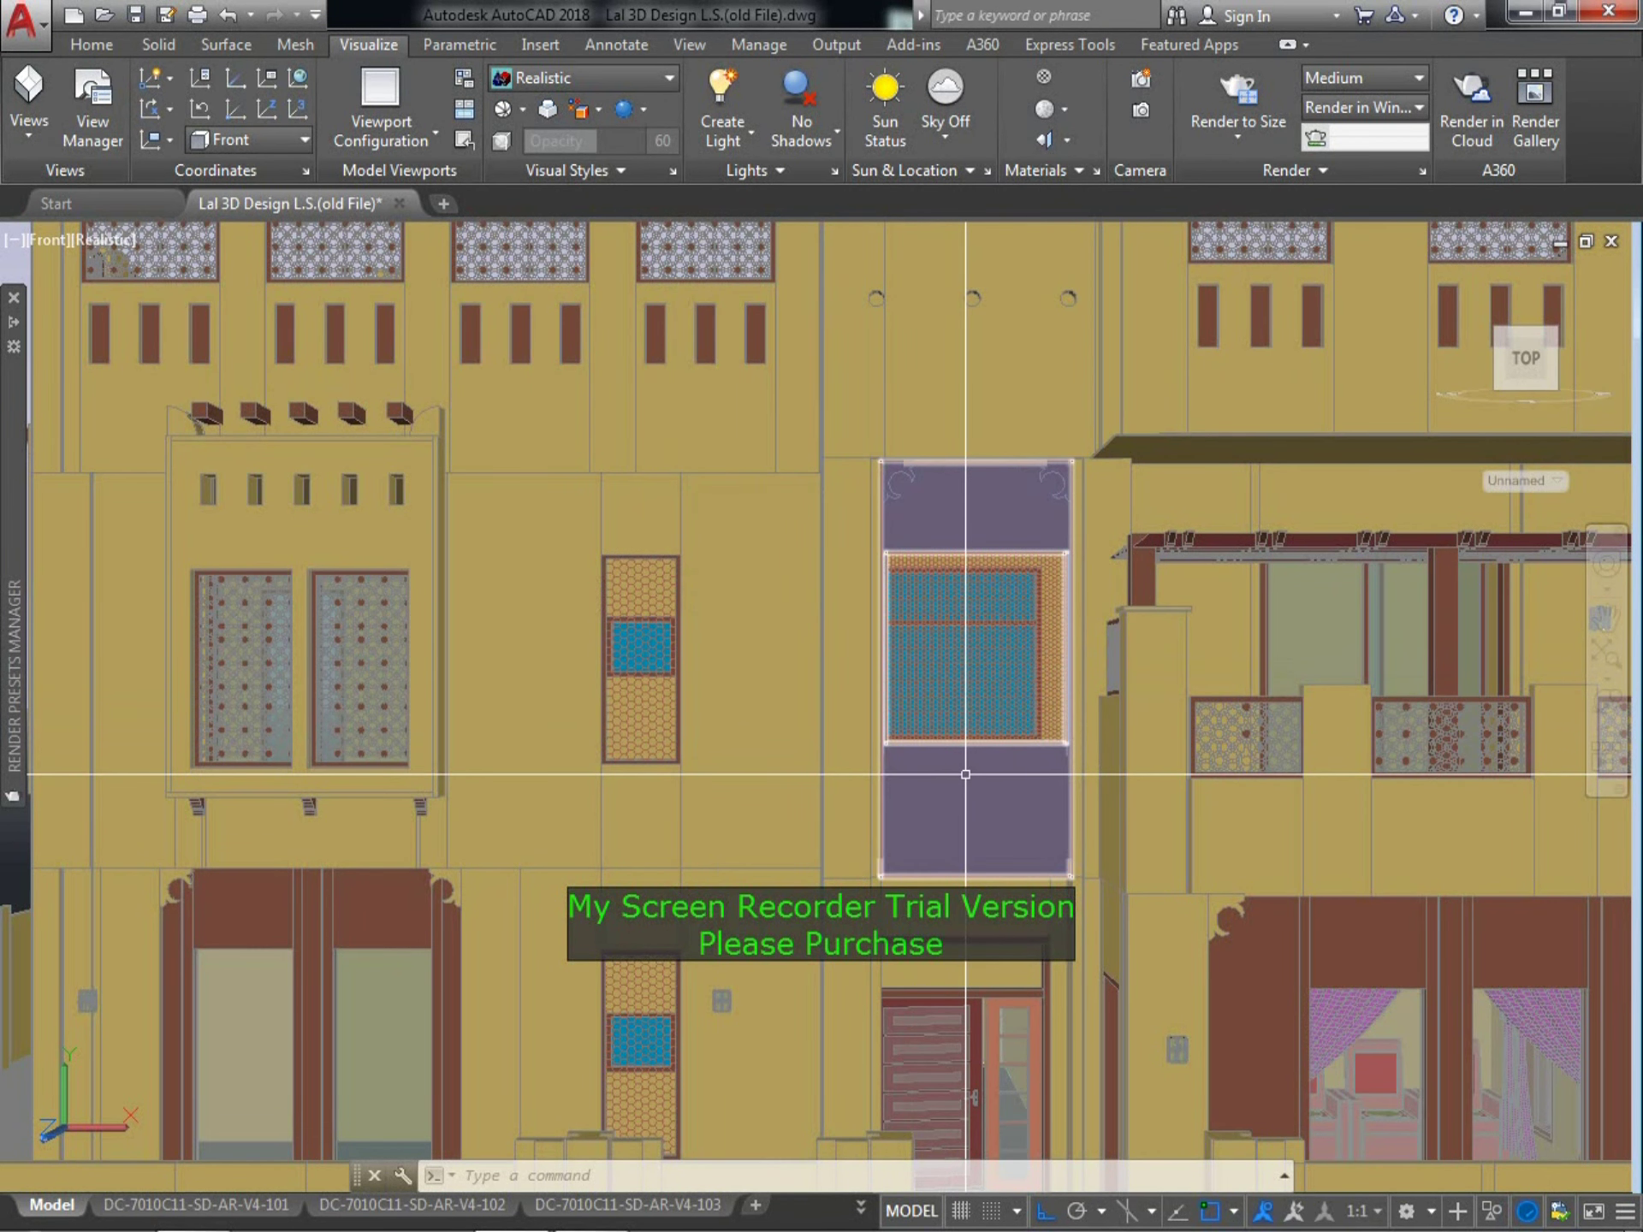
{"action": "type", "text": "2"}
{"action": "key", "text": "Return"}
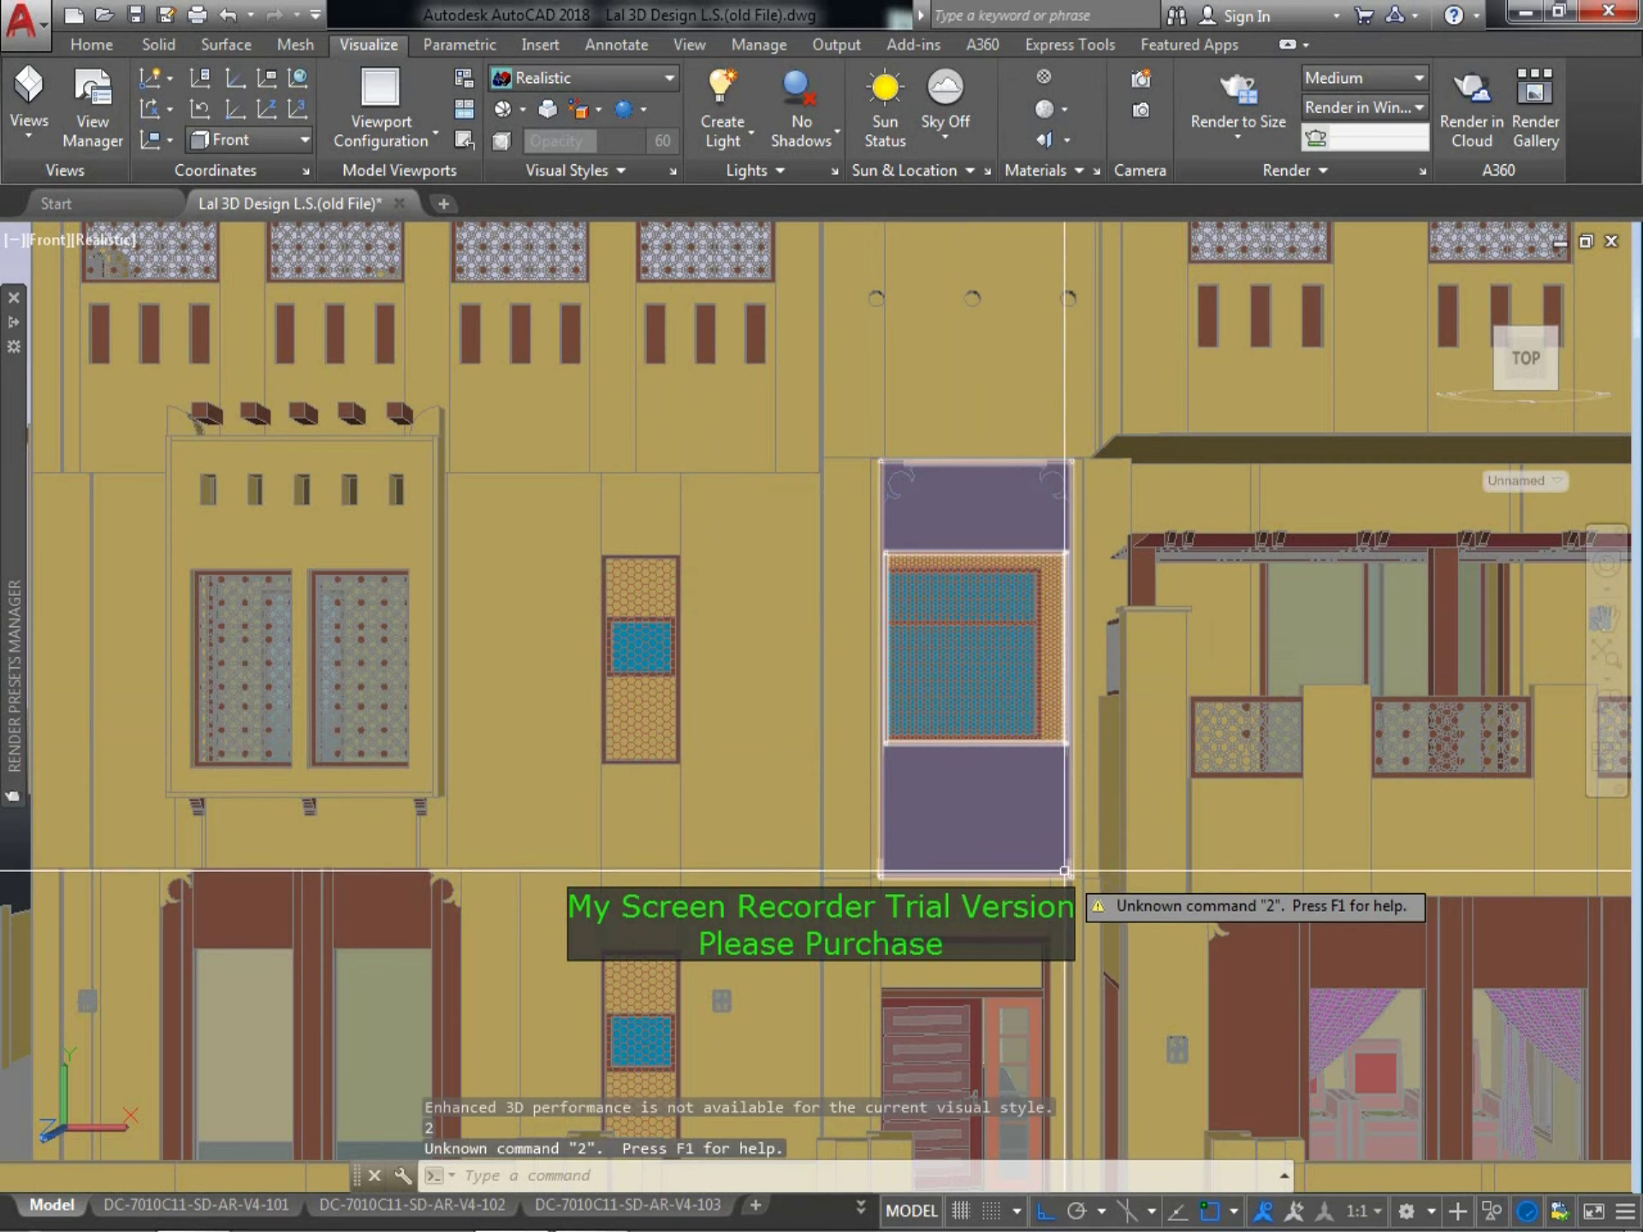
{"action": "middle_click_drag", "start_coordinate": [1057, 869], "coordinate": [1055, 825]}
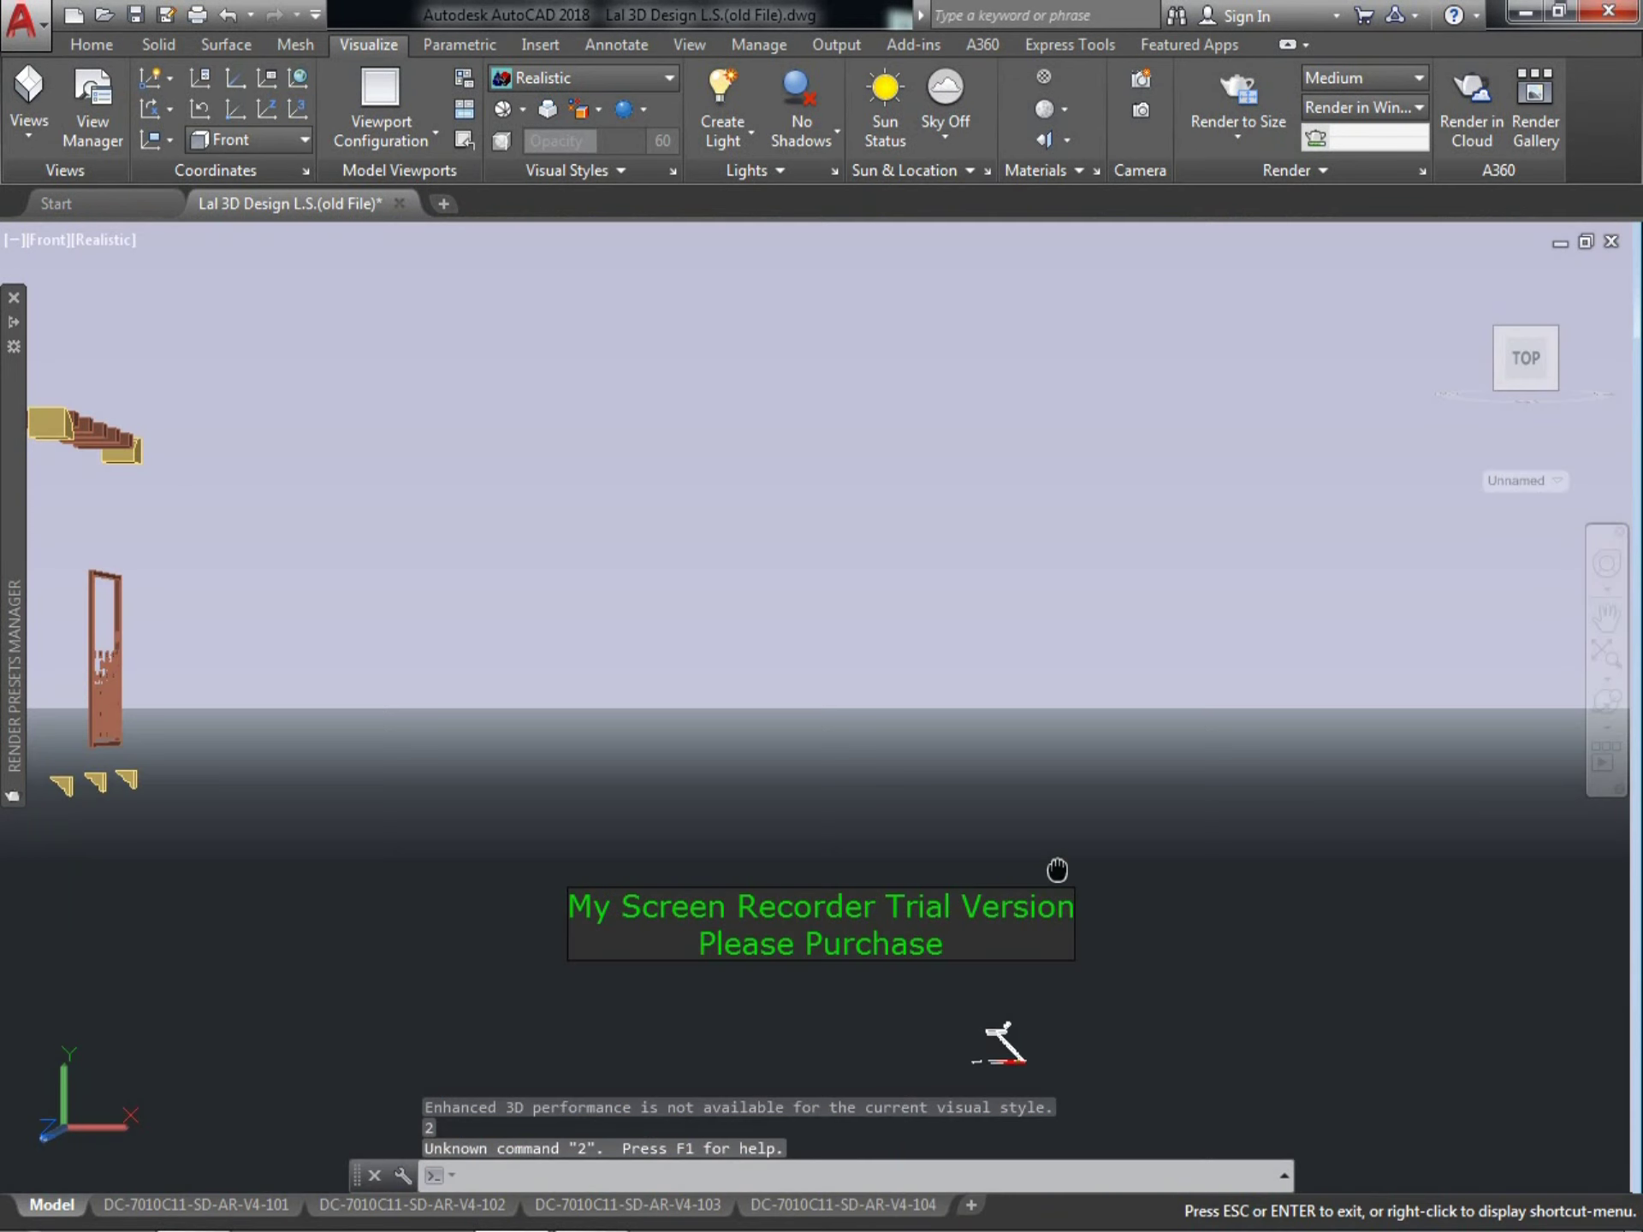
{"action": "scroll", "coordinate": [1056, 777], "scroll_direction": "up", "scroll_amount": 3}
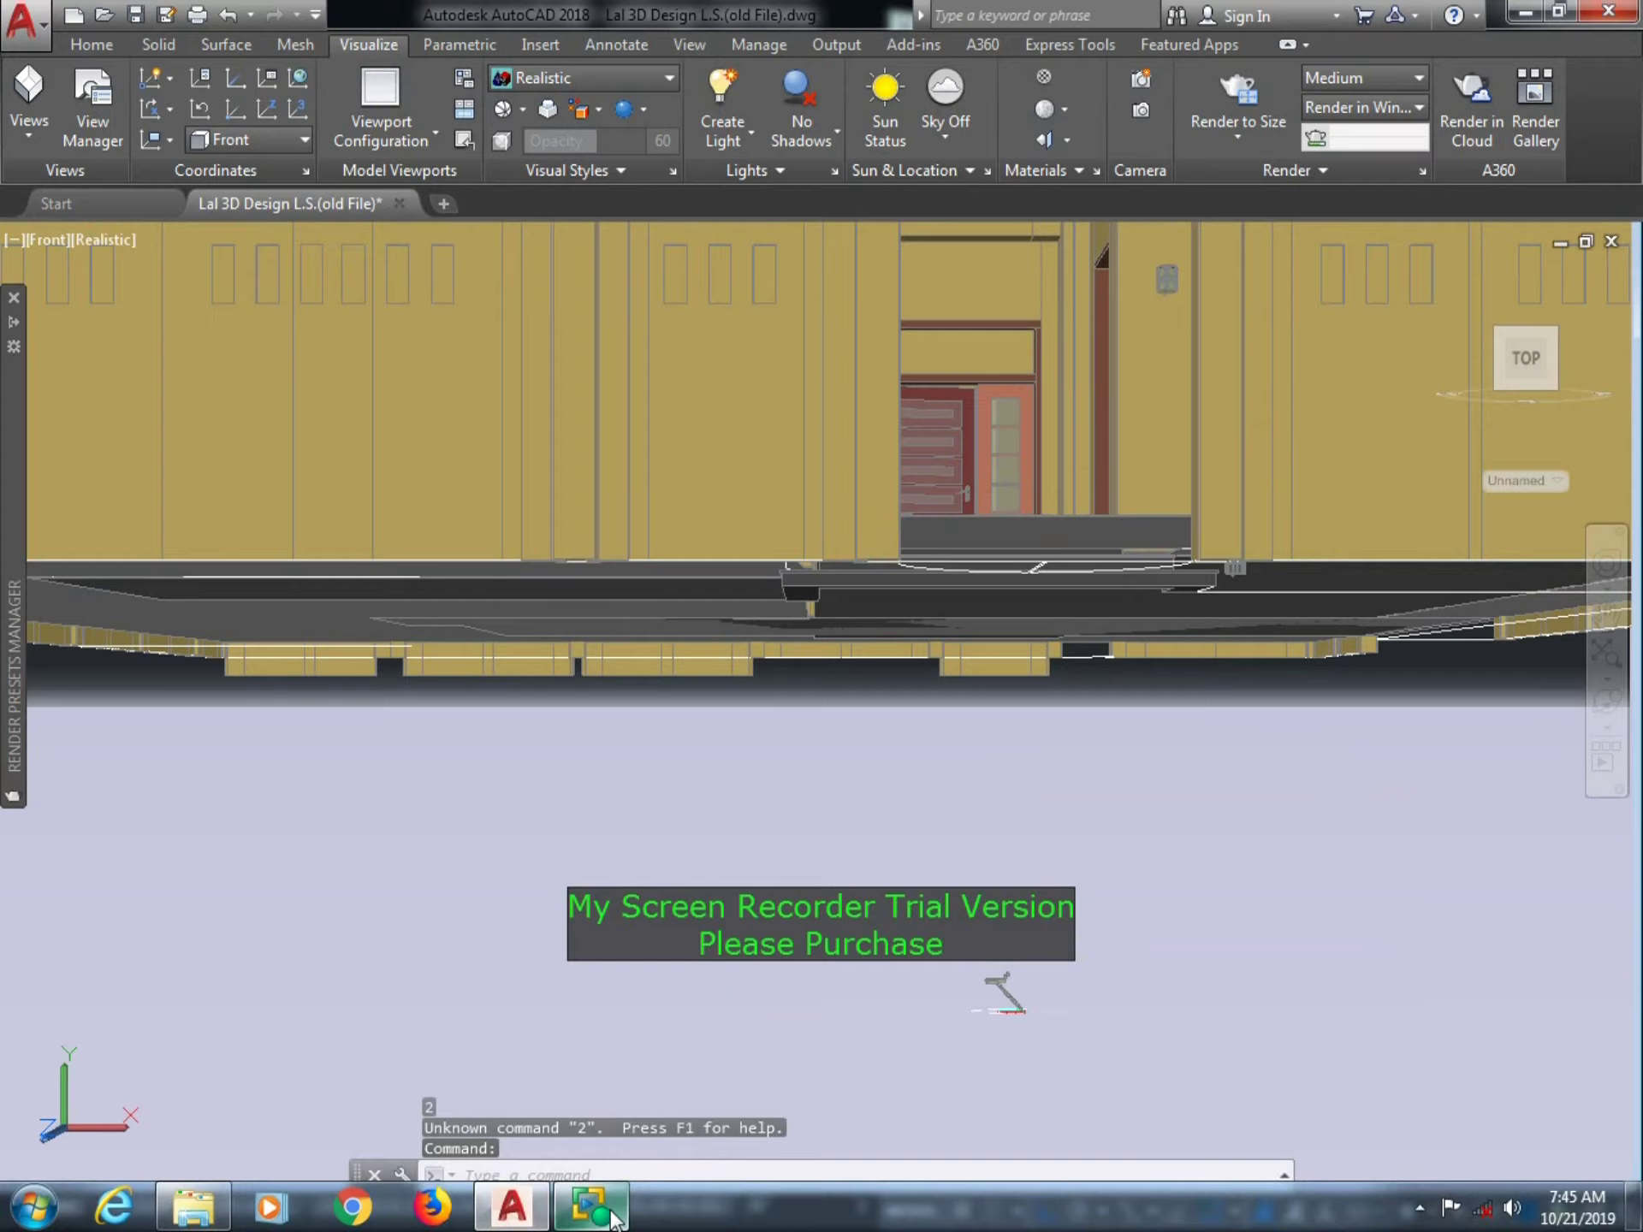
{"action": "left_click", "coordinate": [591, 1219]}
{"action": "left_click", "coordinate": [59, 115]}
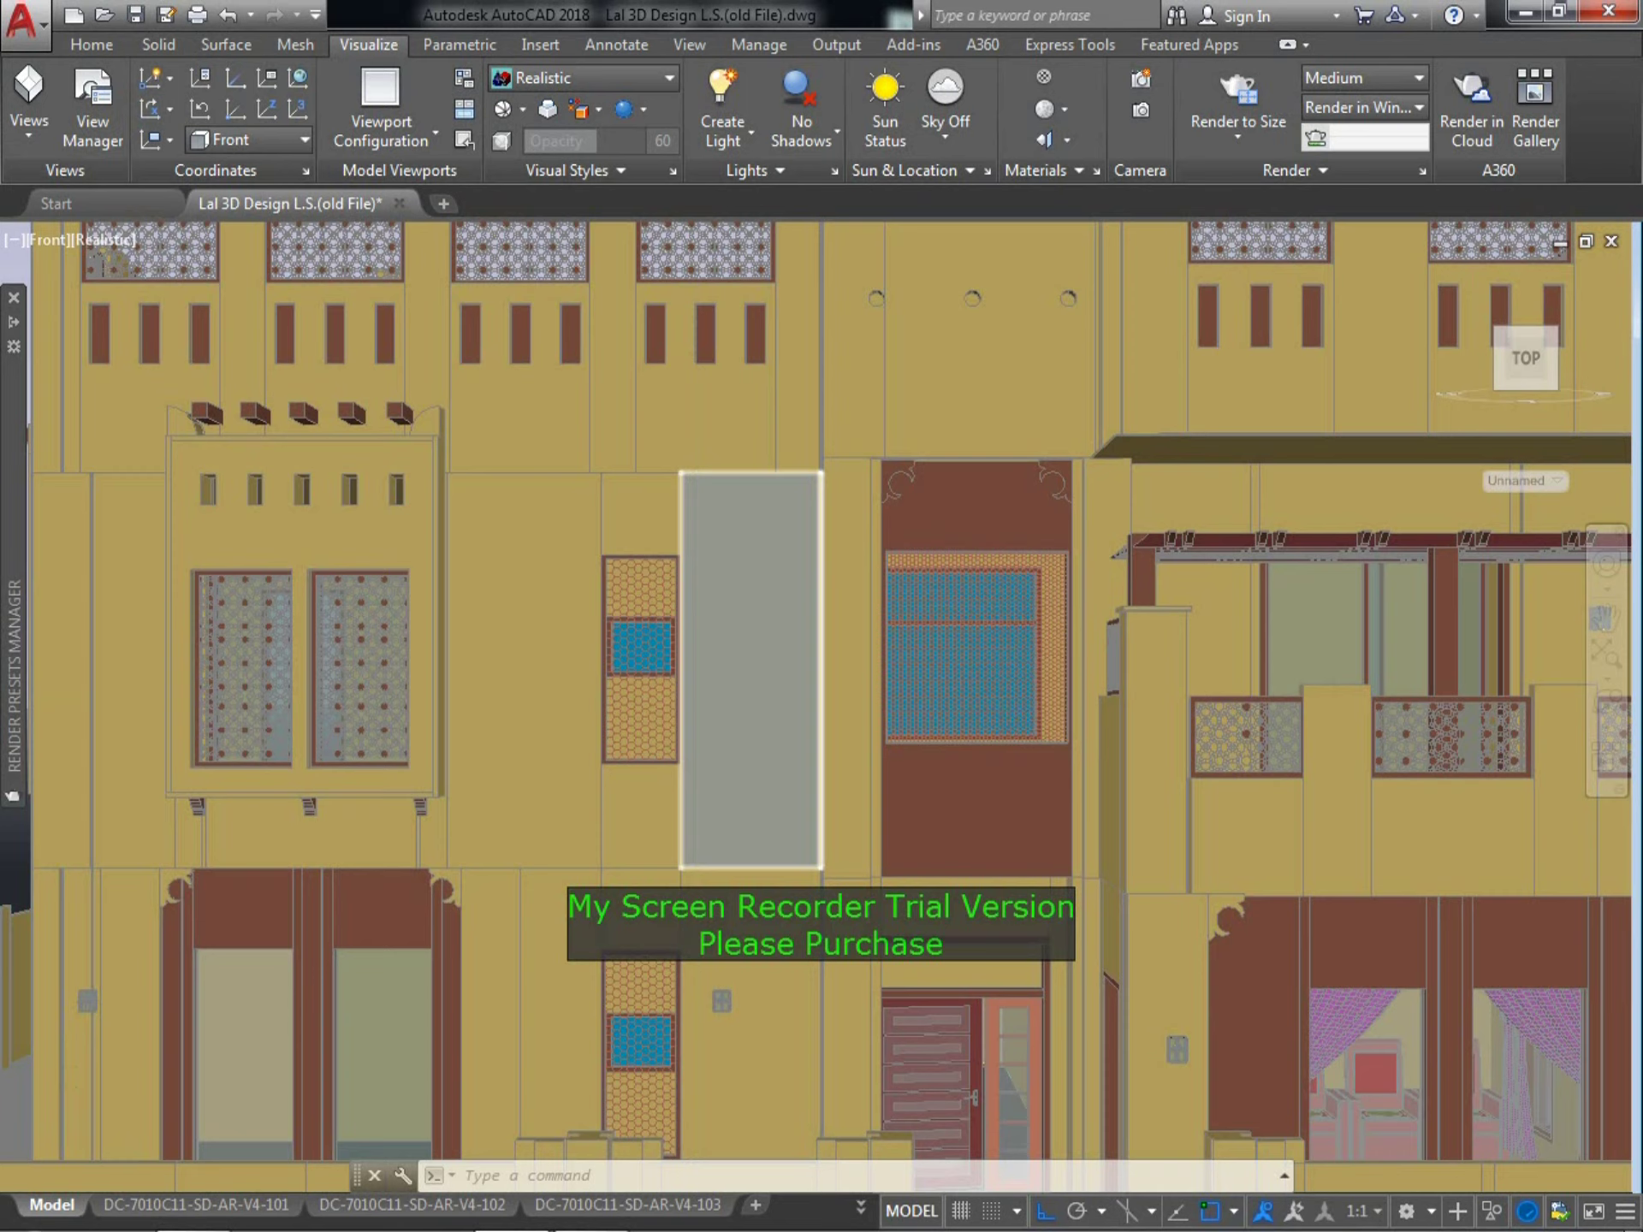
Zoom out to frame the whole house front and orbit it briefly
{"action": "scroll", "coordinate": [889, 492], "scroll_direction": "down", "scroll_amount": 5}
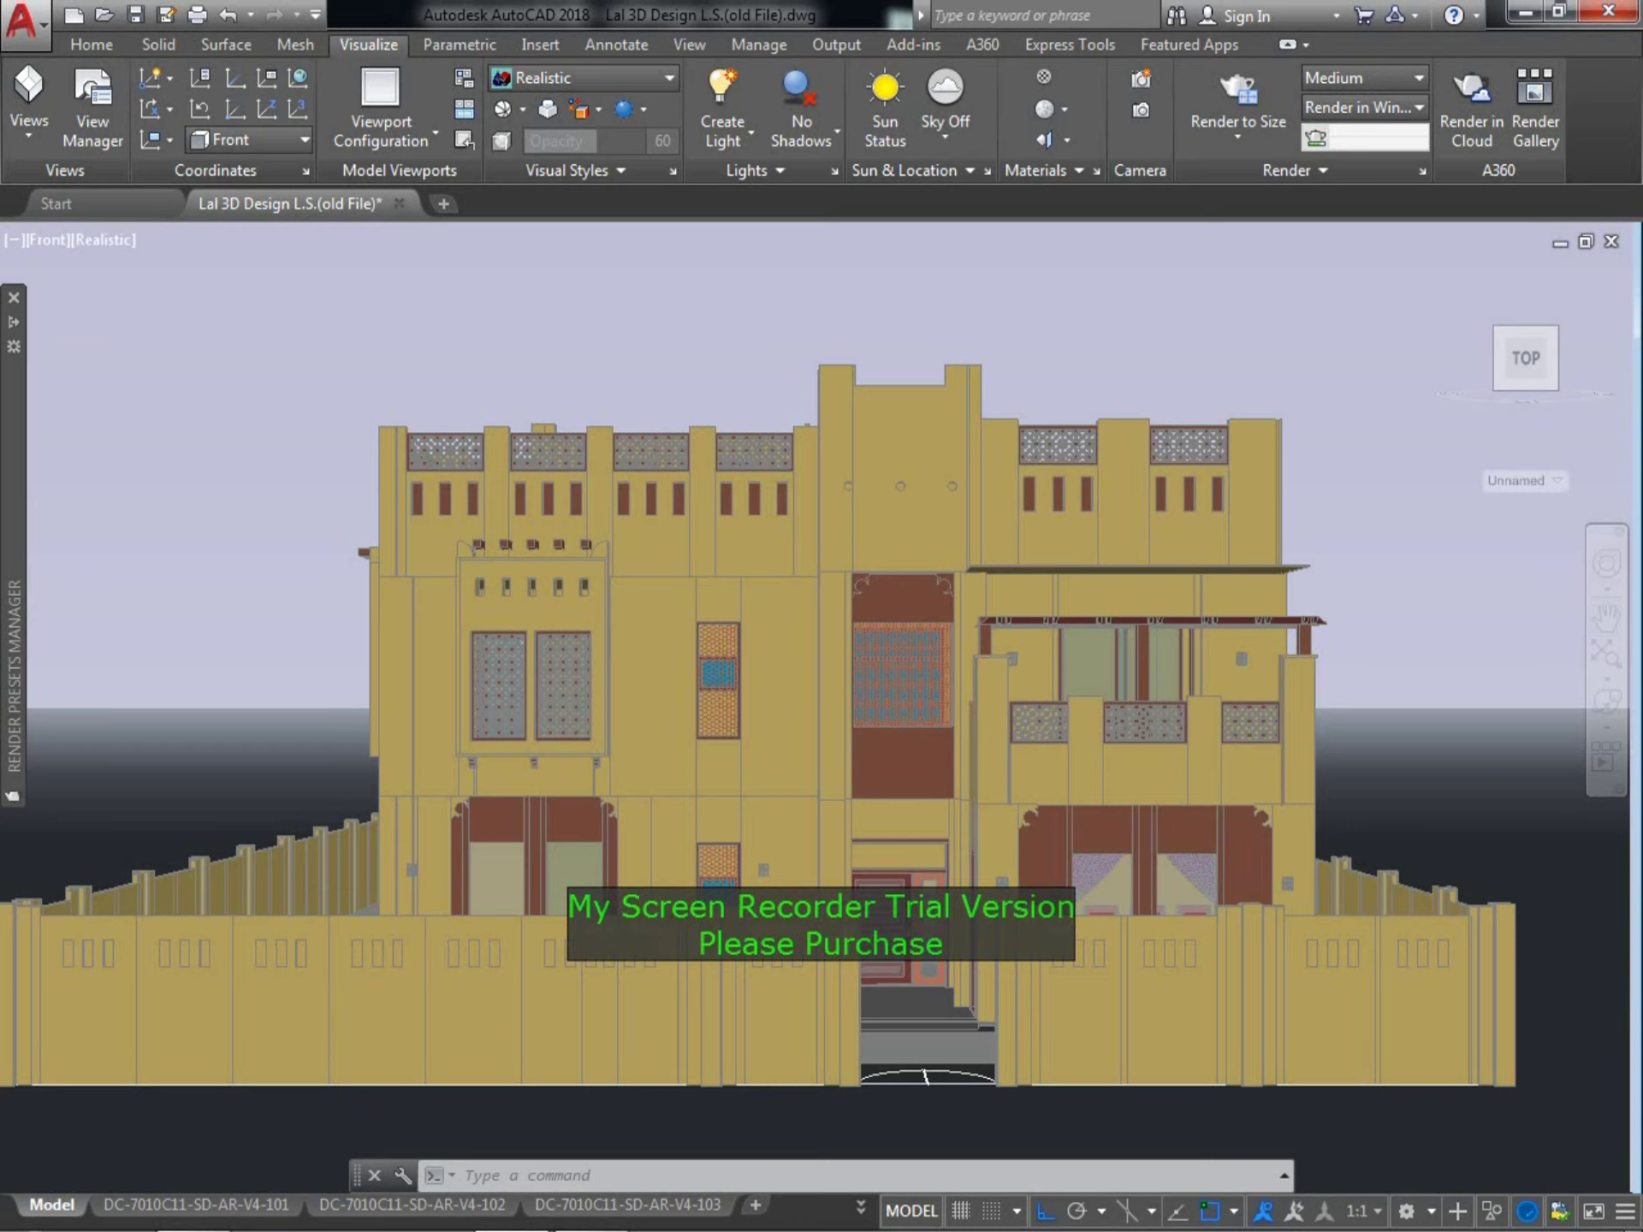
{"action": "scroll", "coordinate": [774, 685], "scroll_direction": "down", "scroll_amount": 2}
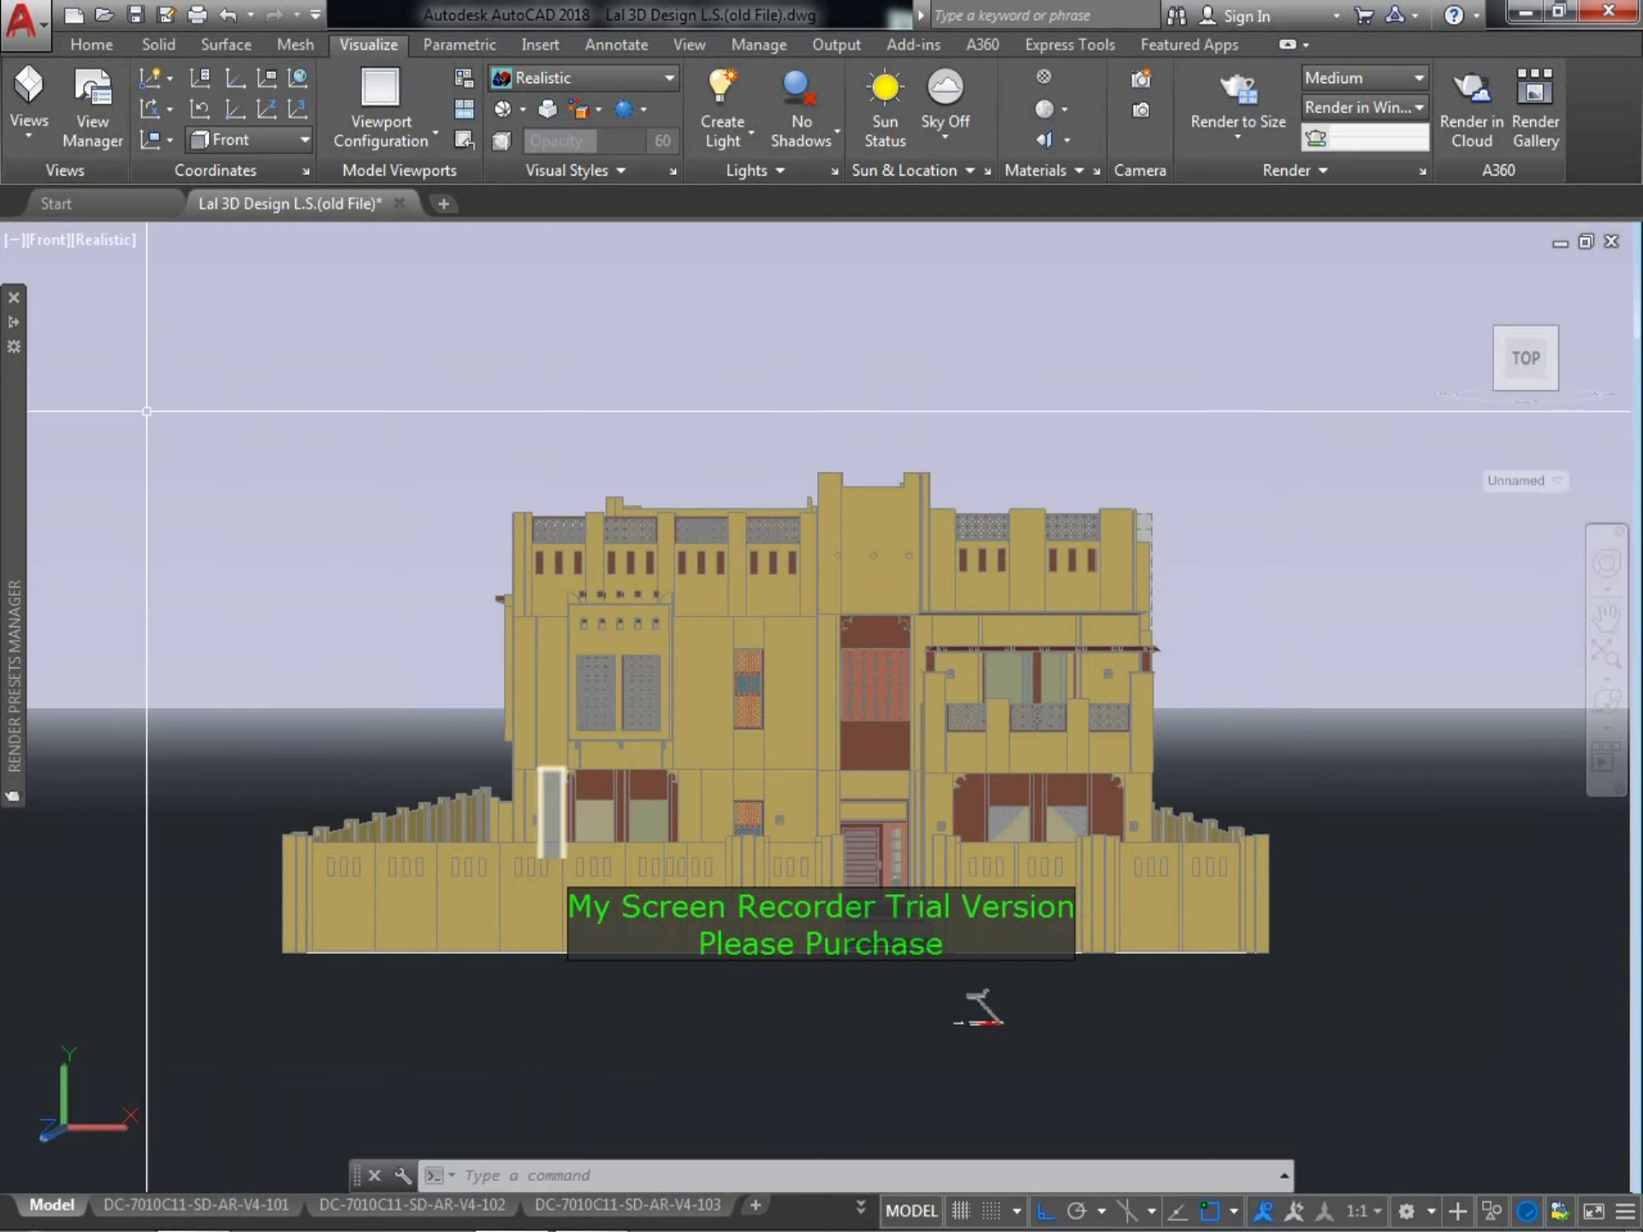
{"action": "left_click", "coordinate": [656, 1211]}
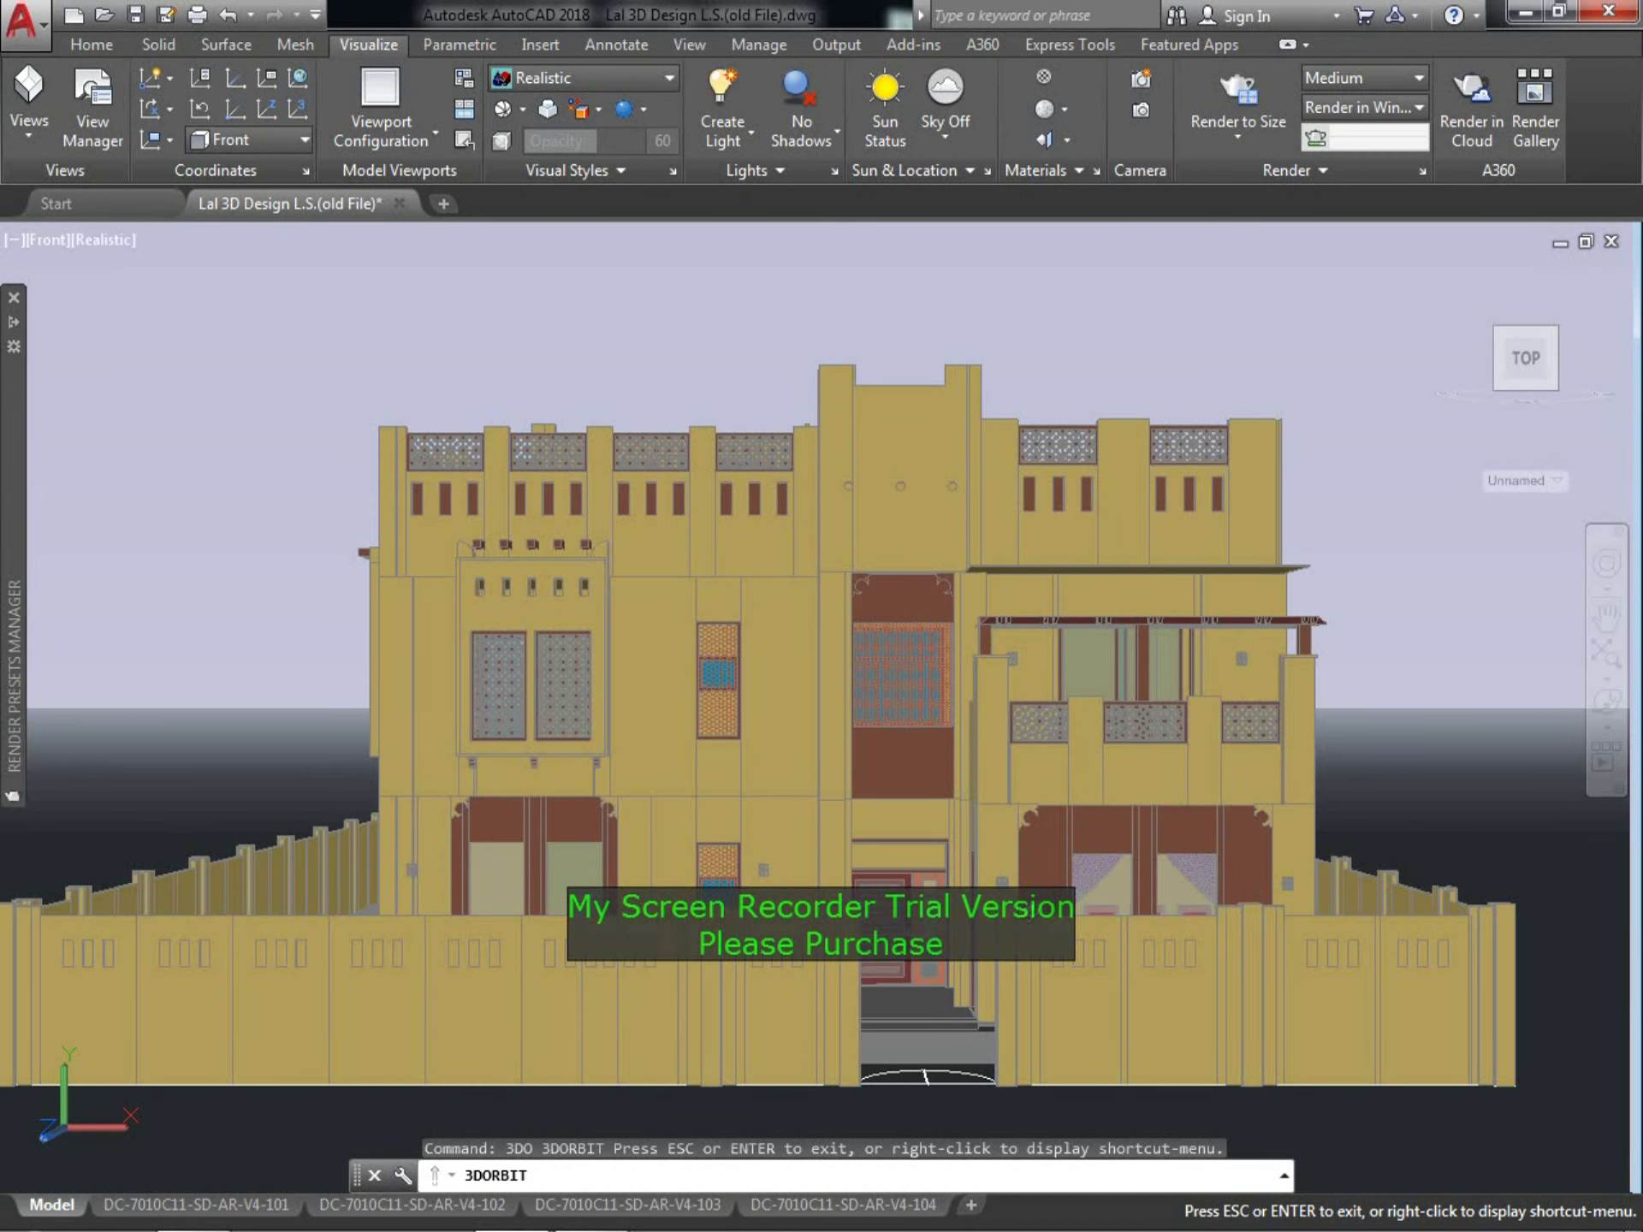
{"action": "left_click_drag", "start_coordinate": [998, 1070], "coordinate": [1020, 874]}
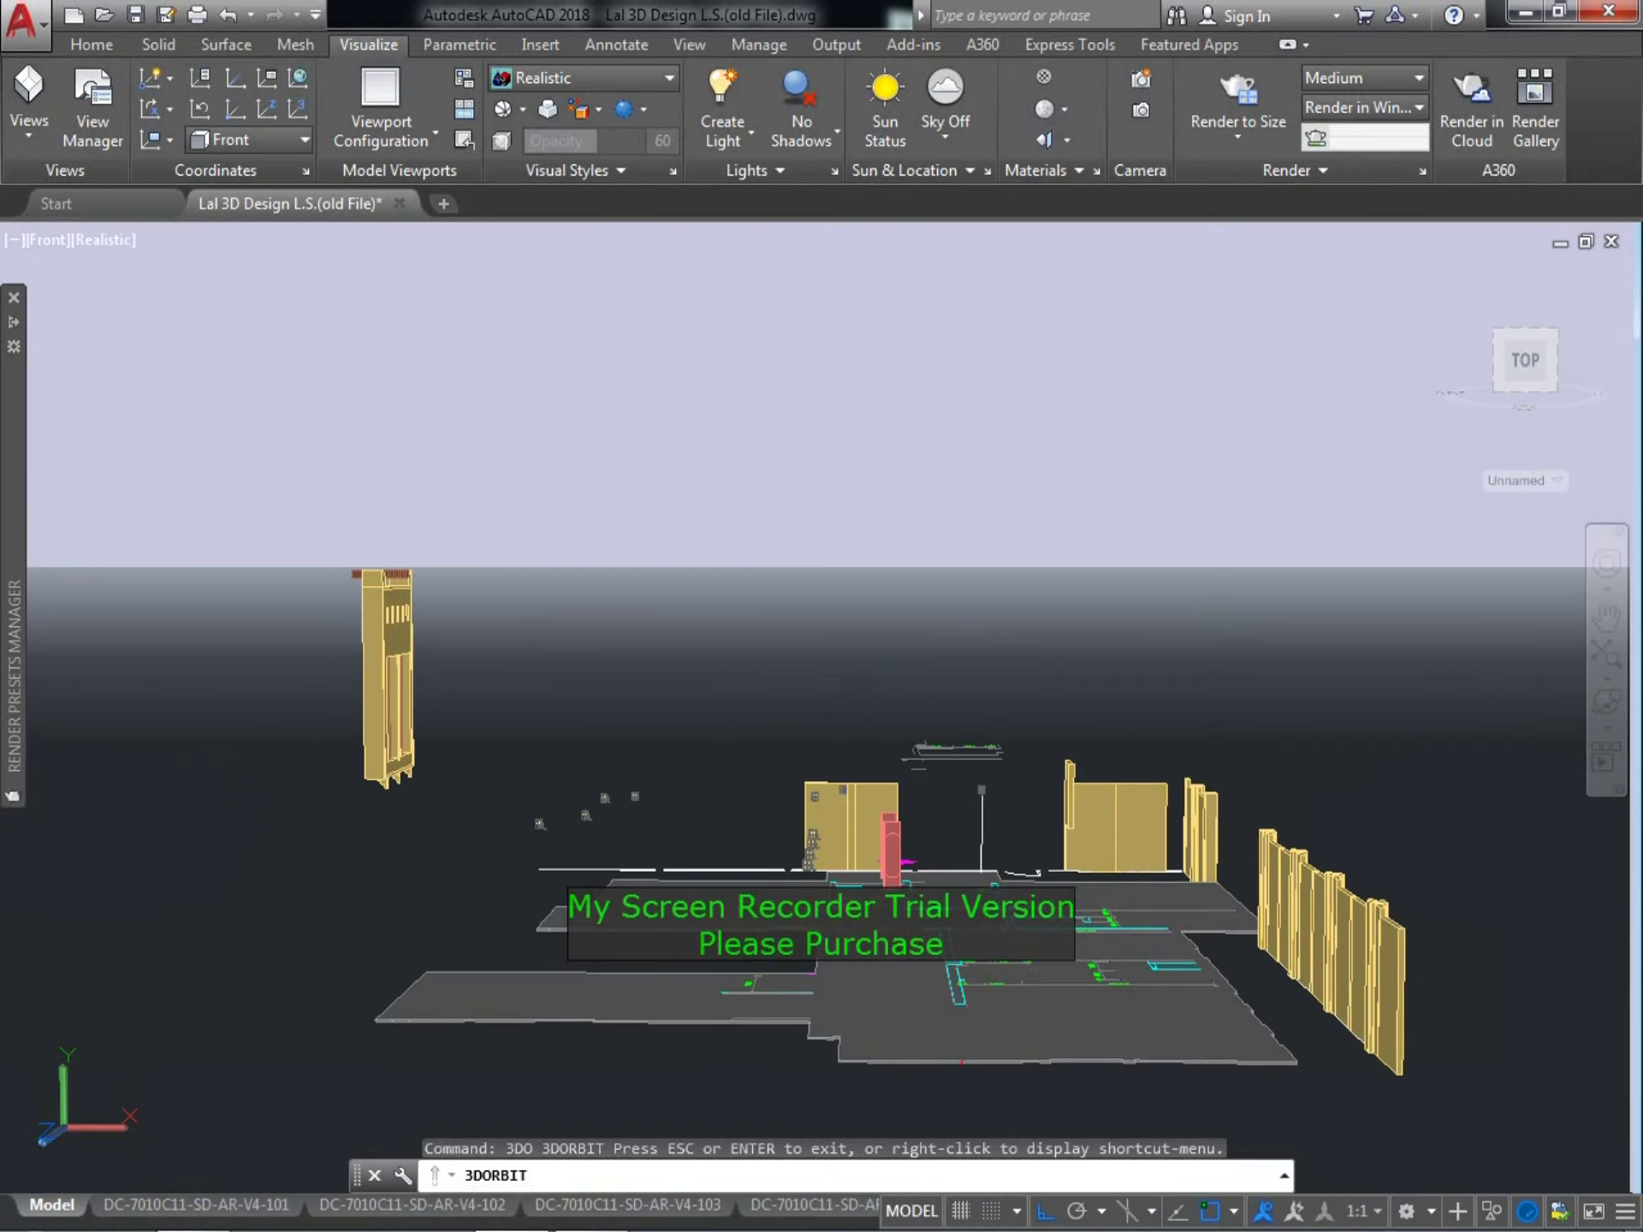
{"action": "left_click", "coordinate": [590, 1211]}
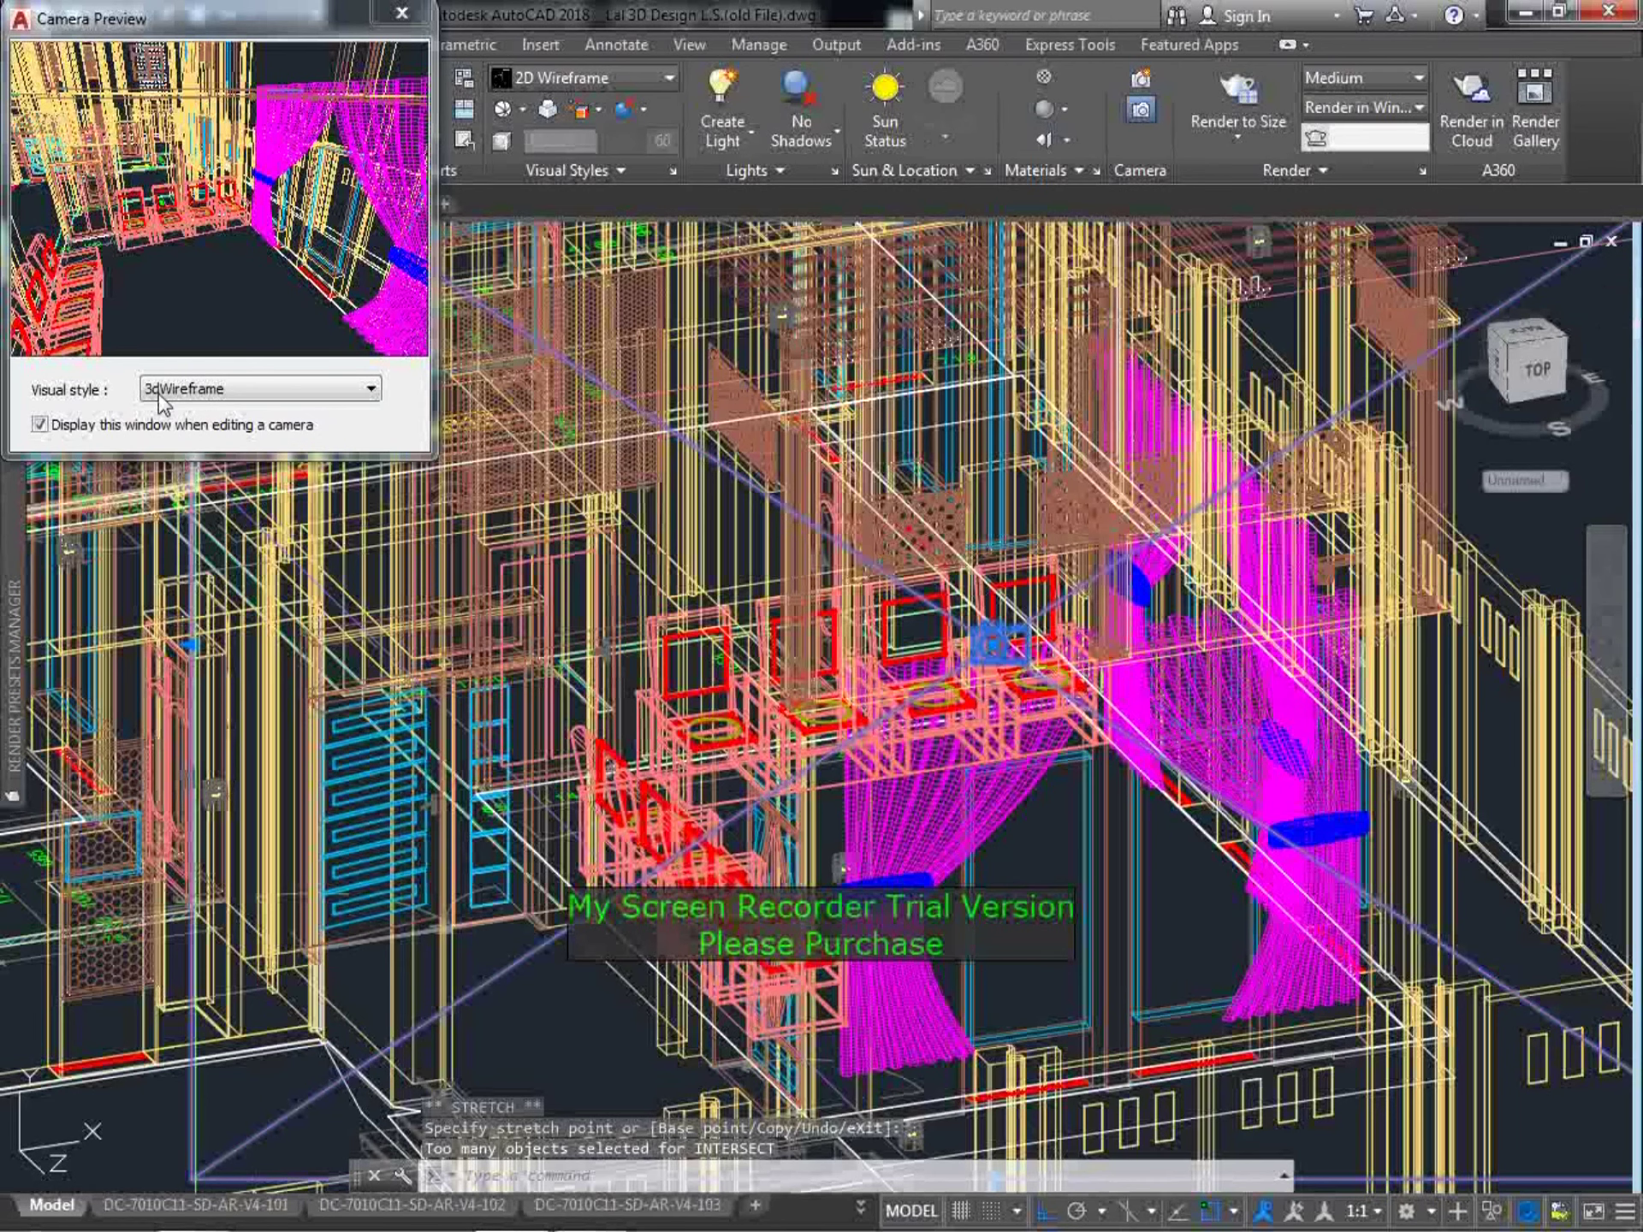
{"action": "left_click", "coordinate": [159, 390]}
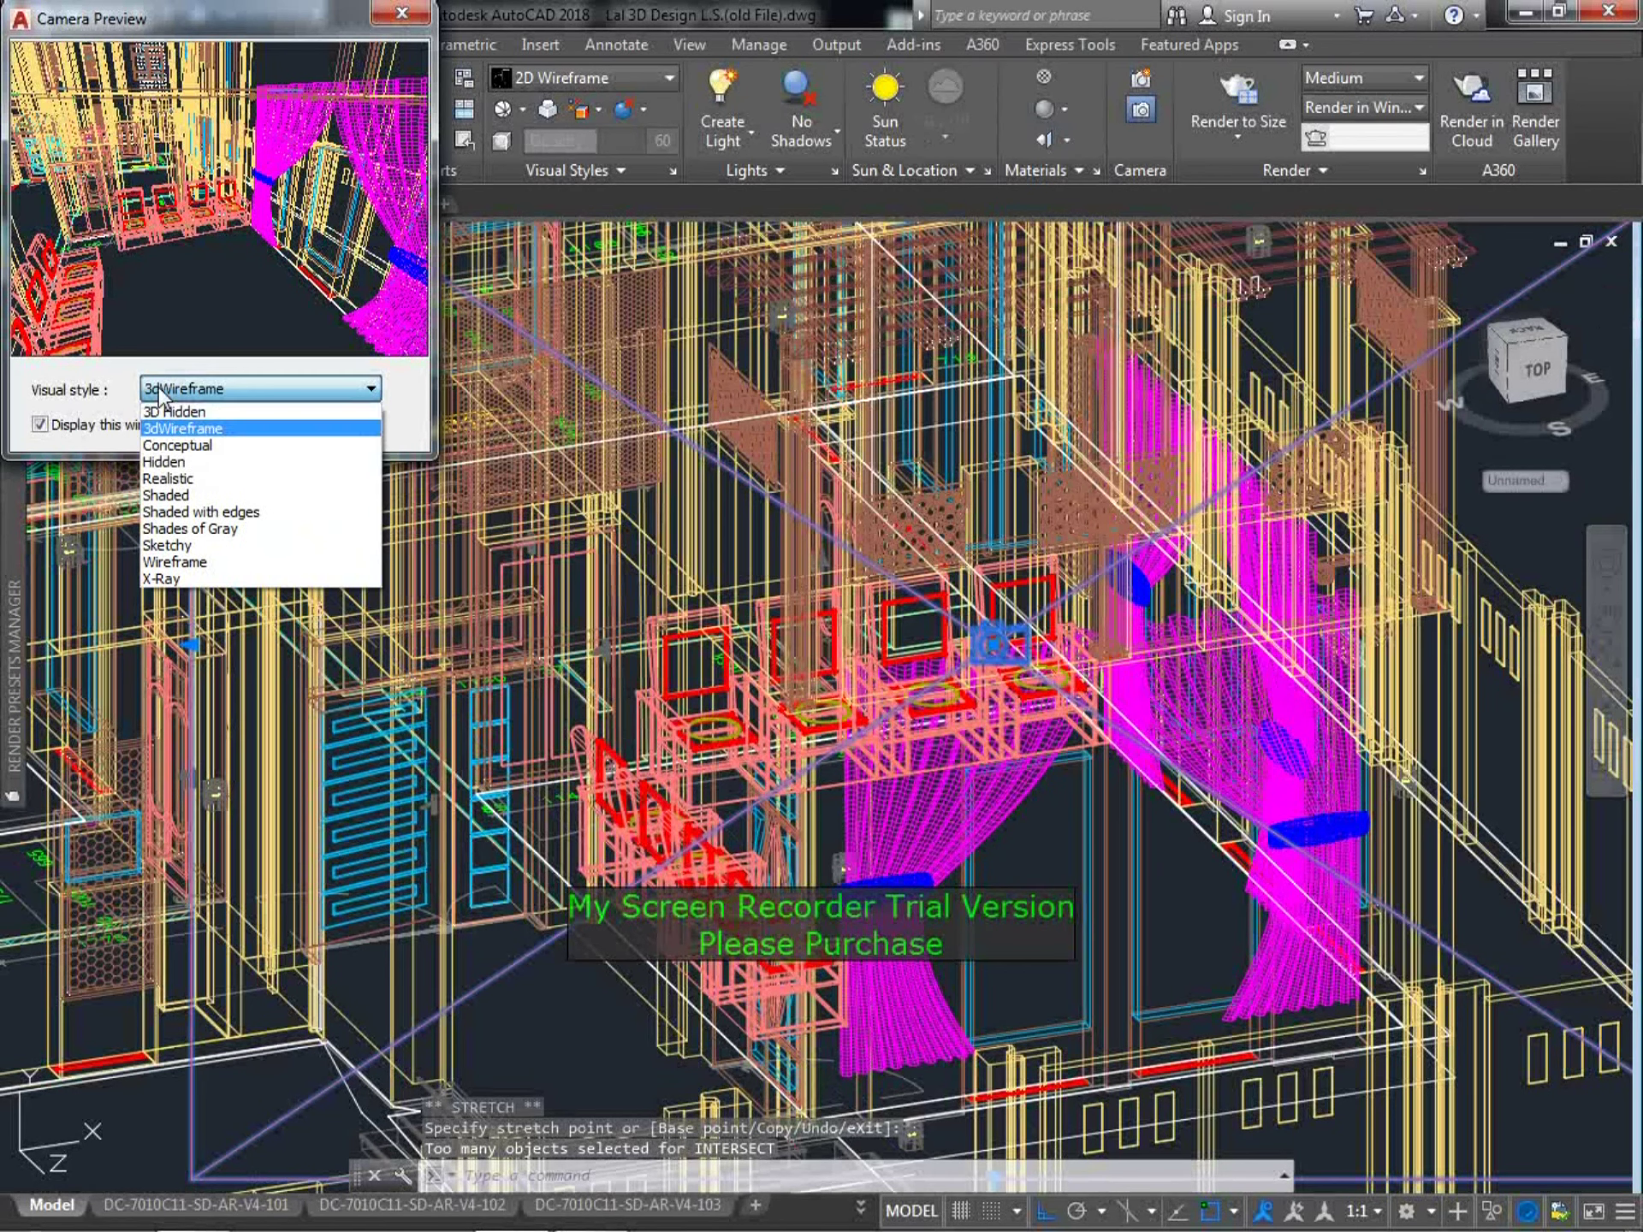
Preview the camera view in Realistic style, then switch to the saved Camera1 view
{"action": "left_click", "coordinate": [178, 475]}
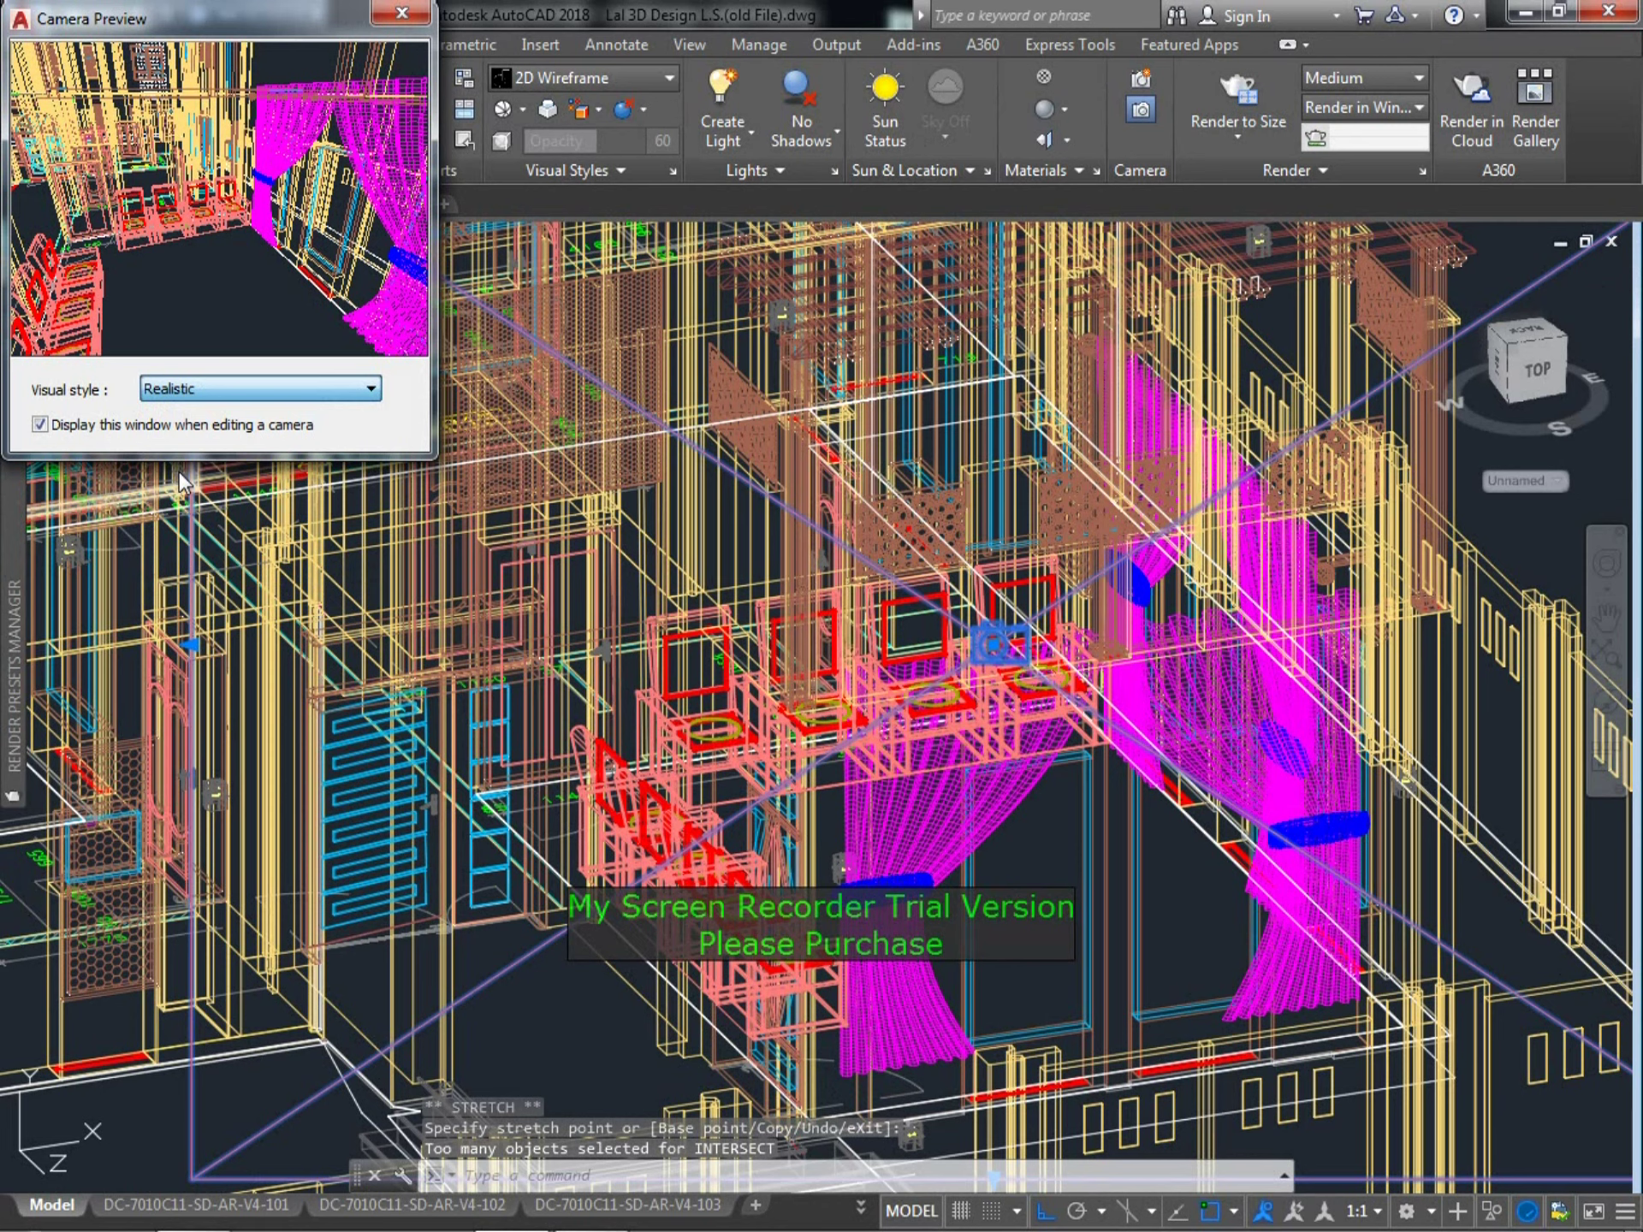
{"action": "left_click", "coordinate": [412, 16]}
{"action": "left_click", "coordinate": [110, 240]}
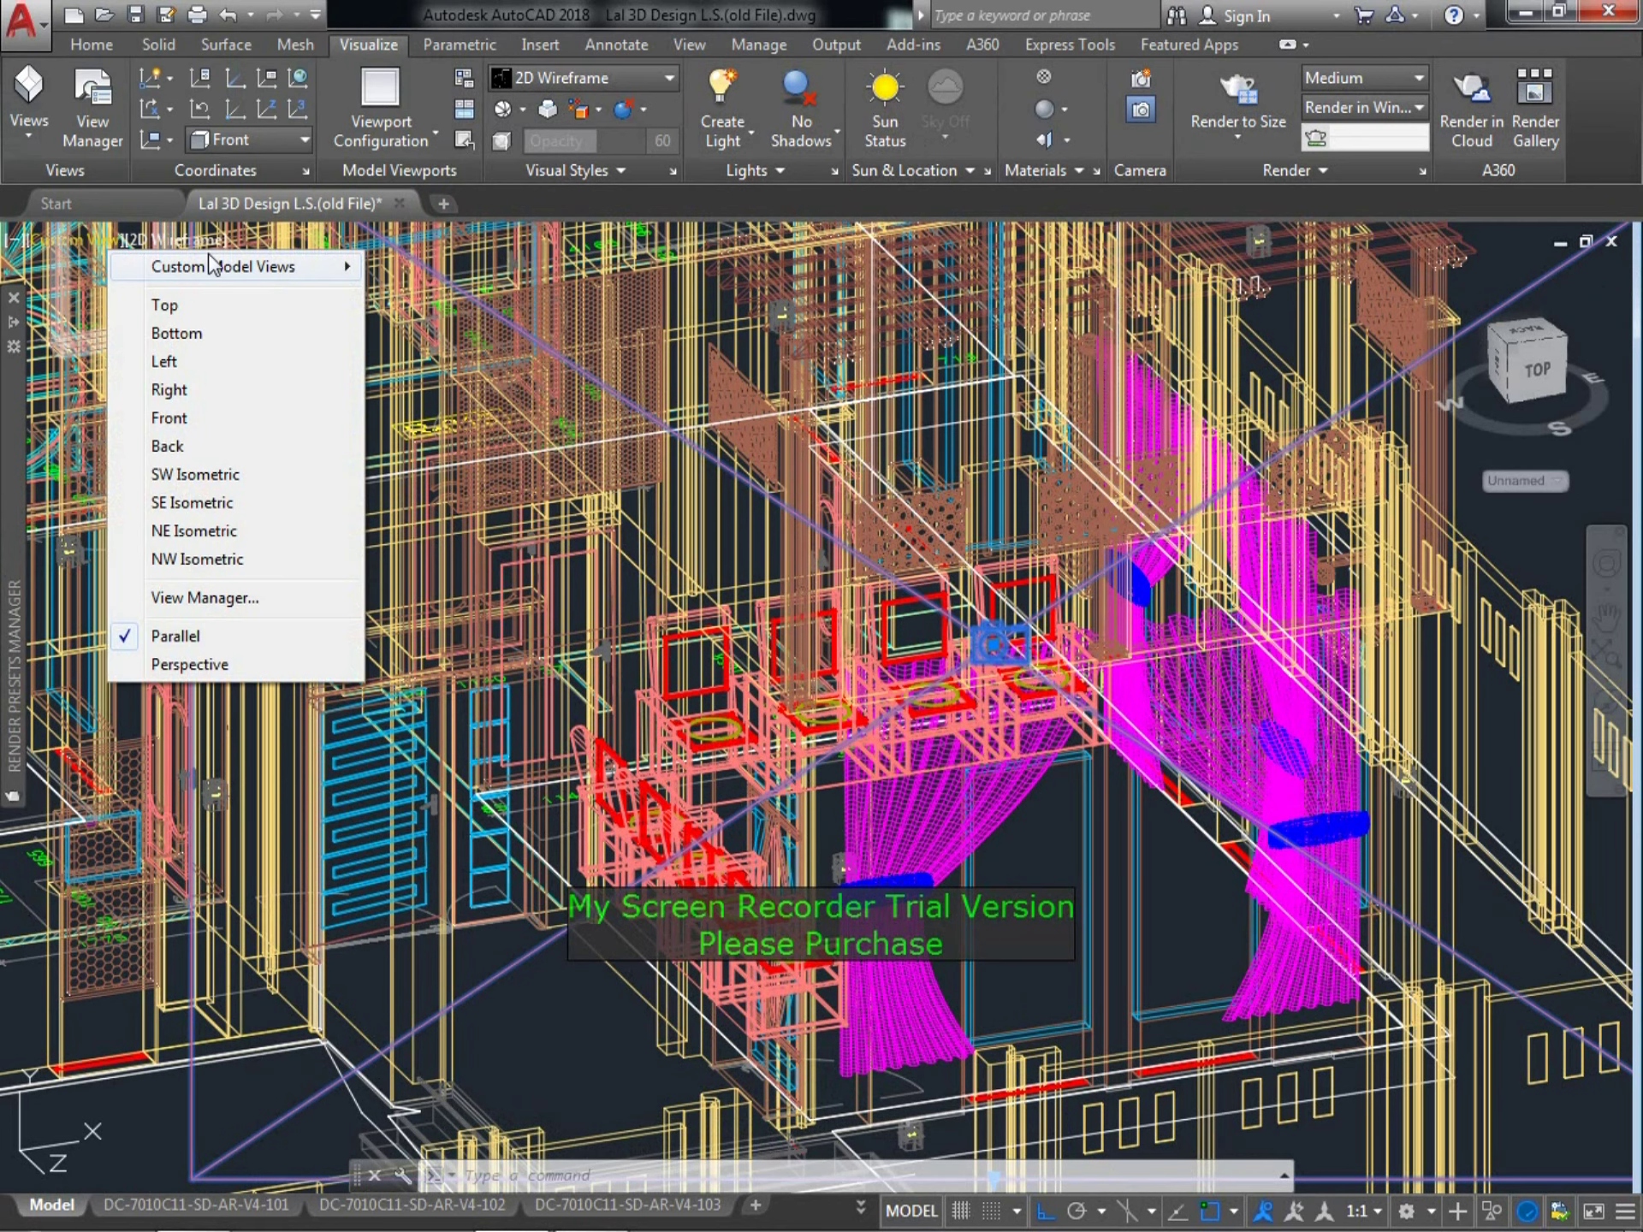
{"action": "mouse_move", "coordinate": [224, 265]}
{"action": "left_click", "coordinate": [399, 268]}
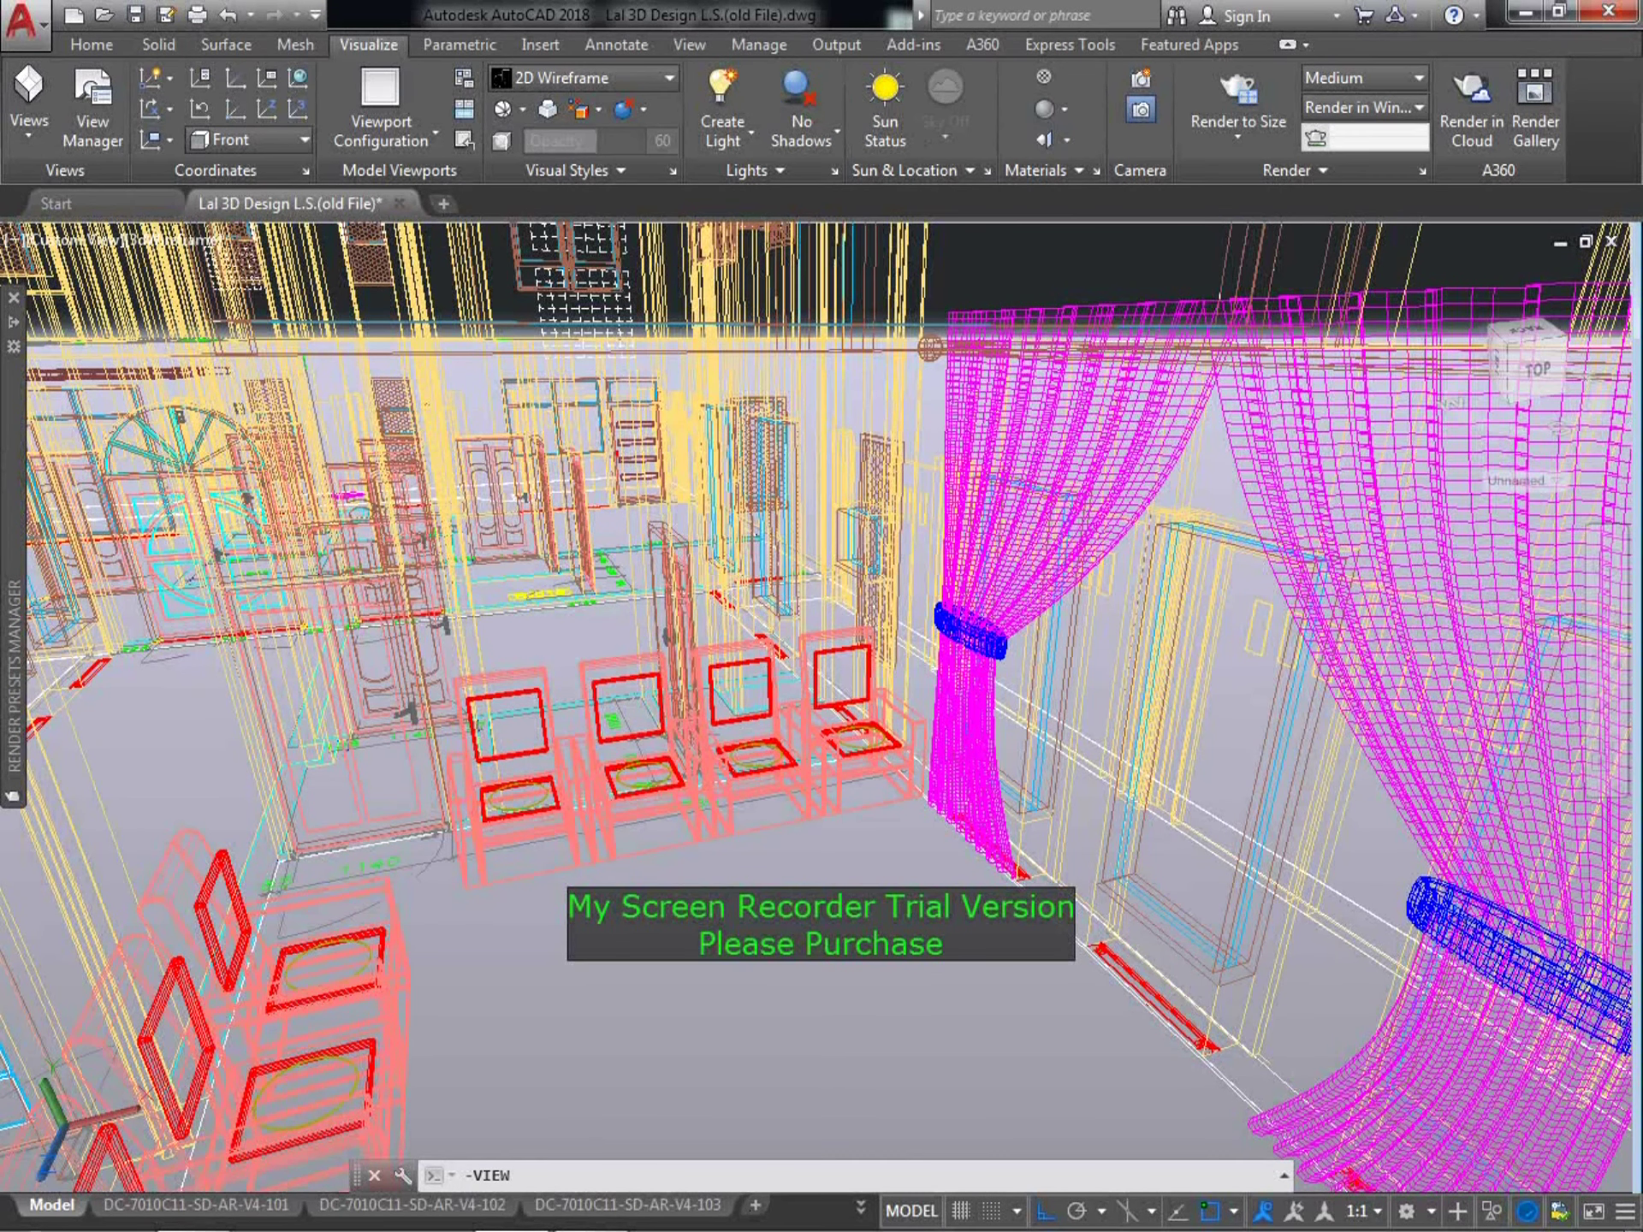
Show Camera1's furnished room in the Realistic visual style
{"action": "left_click", "coordinate": [175, 244]}
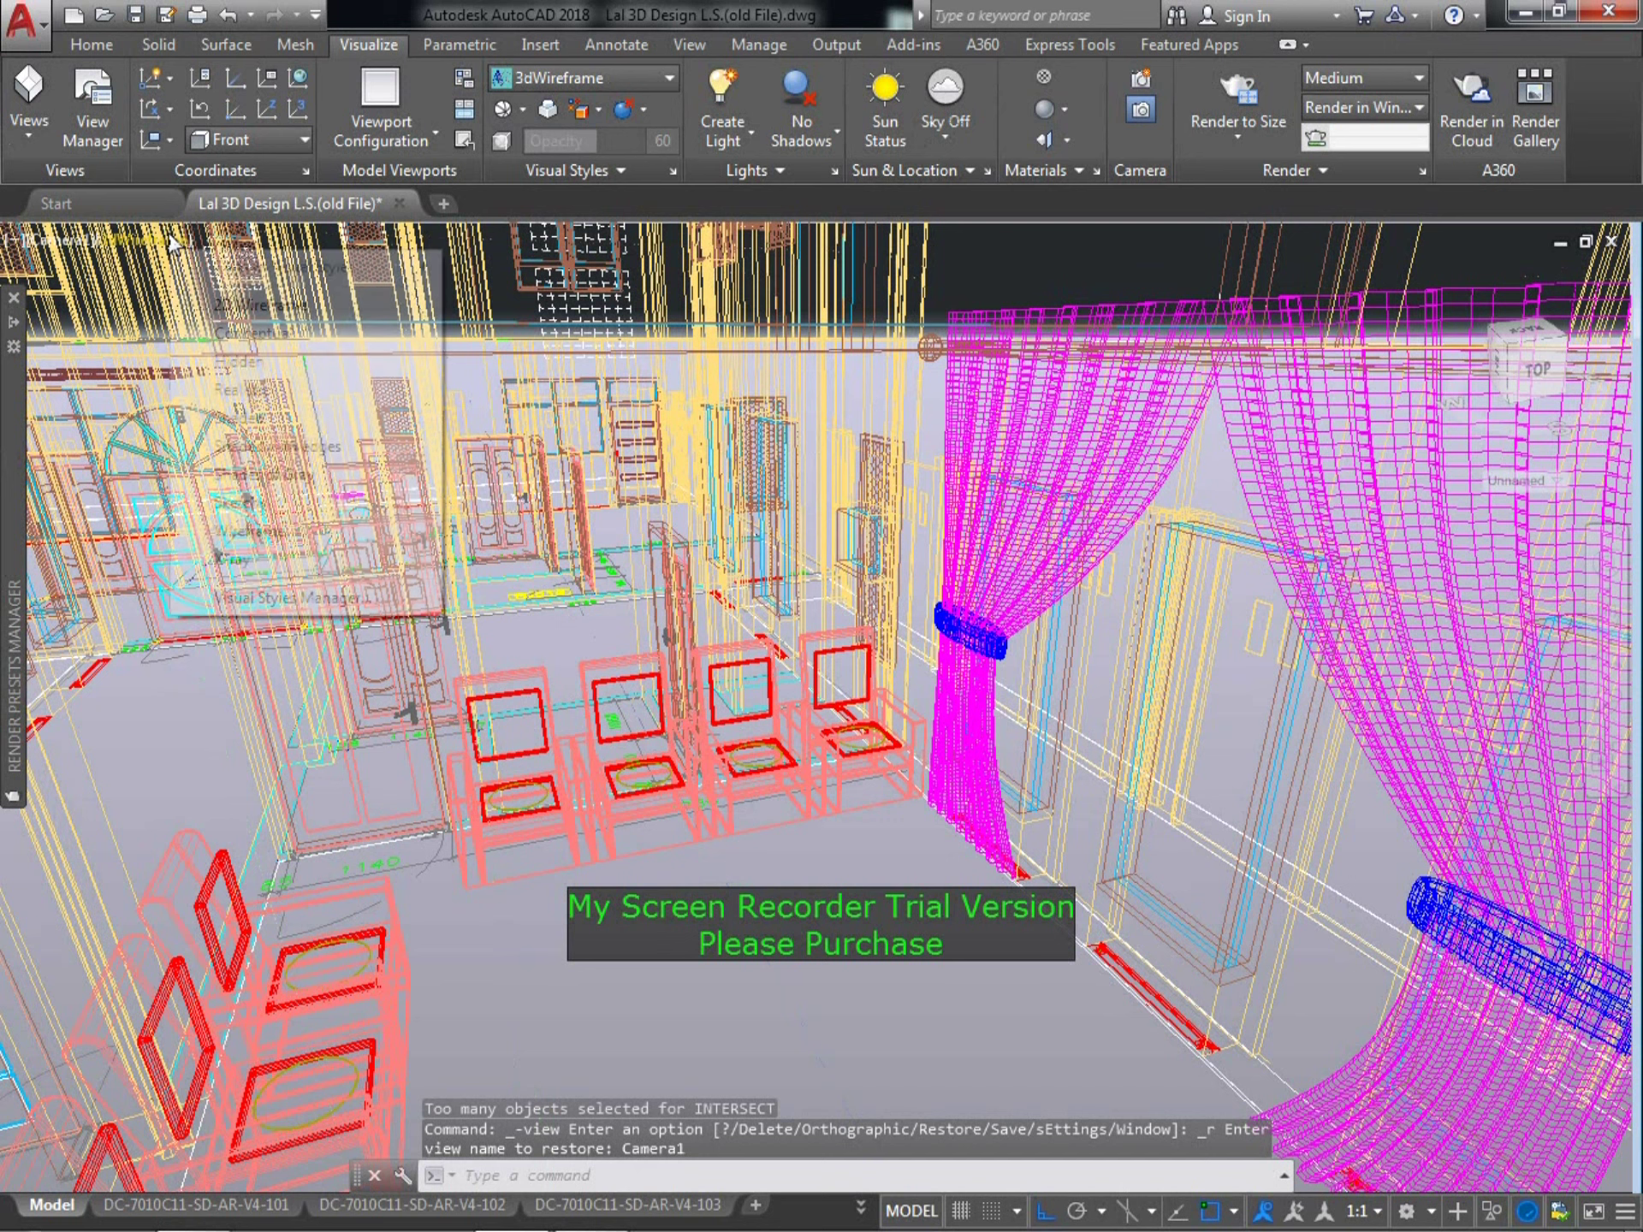
{"action": "key", "text": "Escape"}
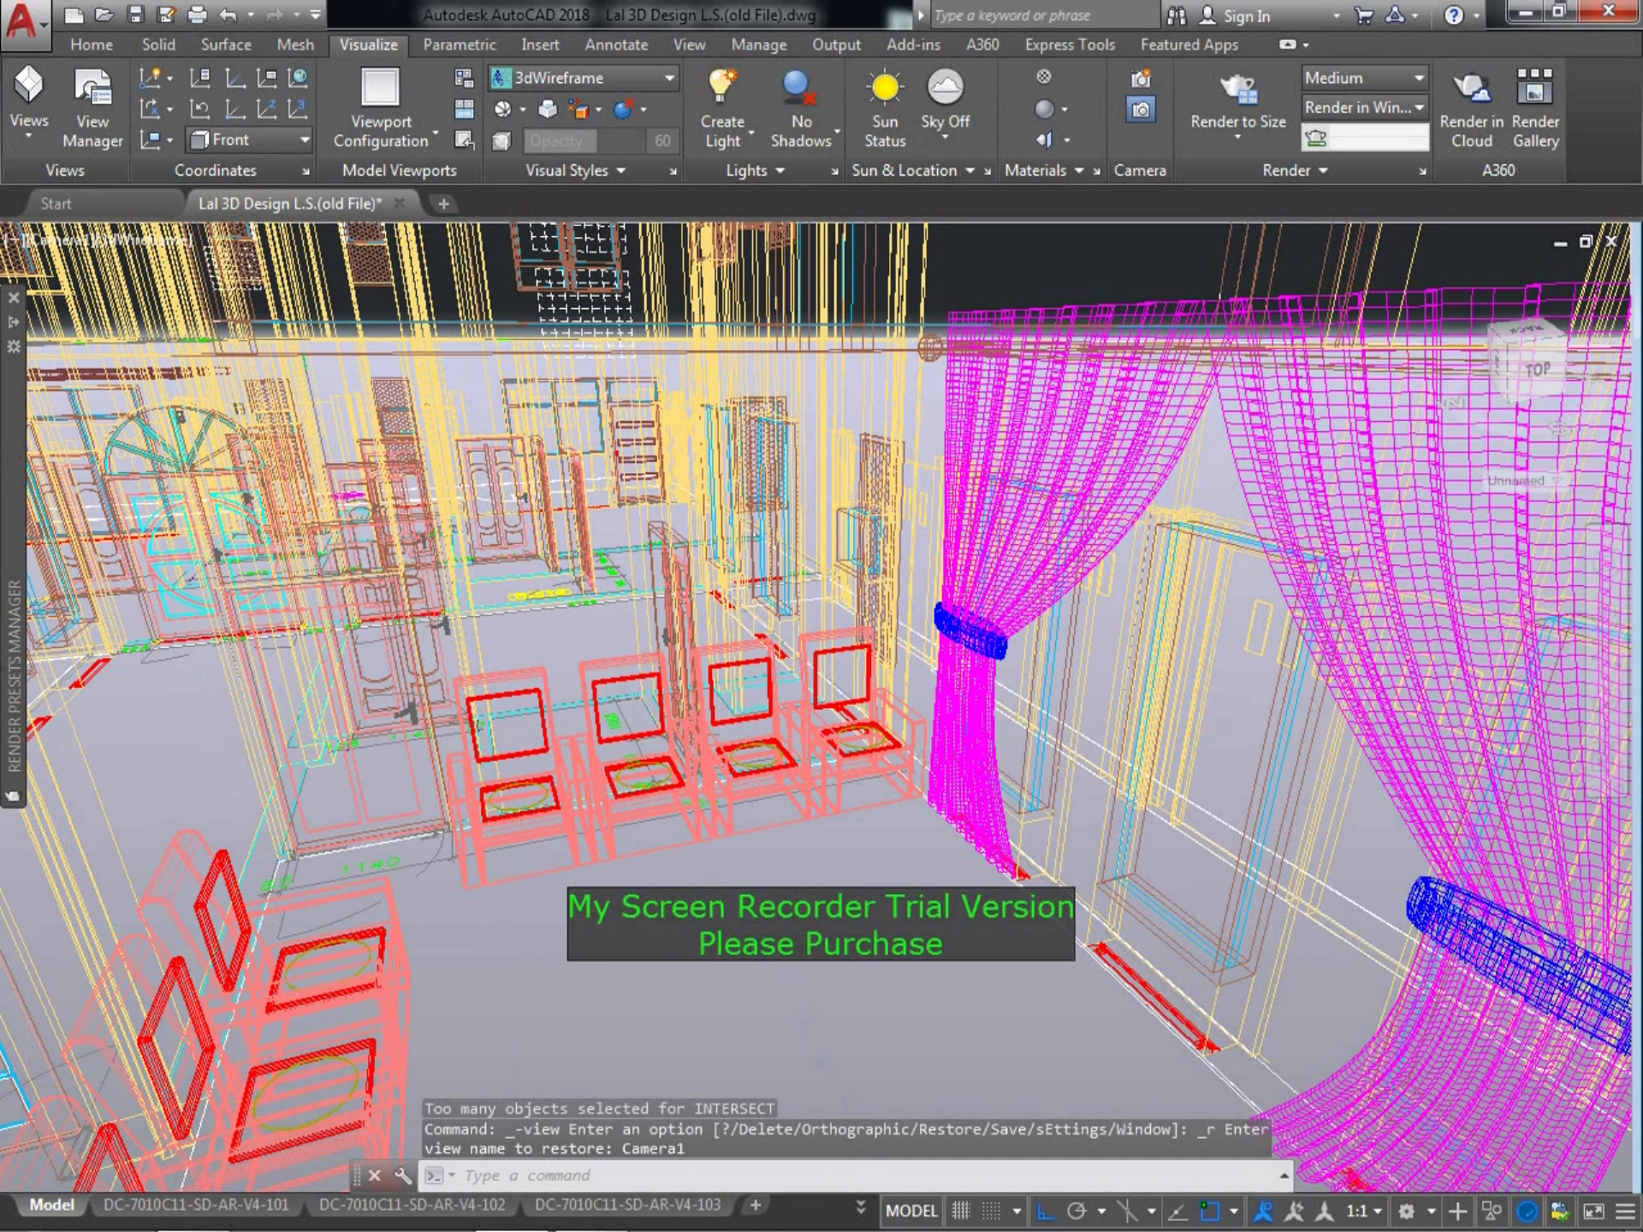
{"action": "left_click", "coordinate": [175, 243]}
{"action": "left_click", "coordinate": [231, 388]}
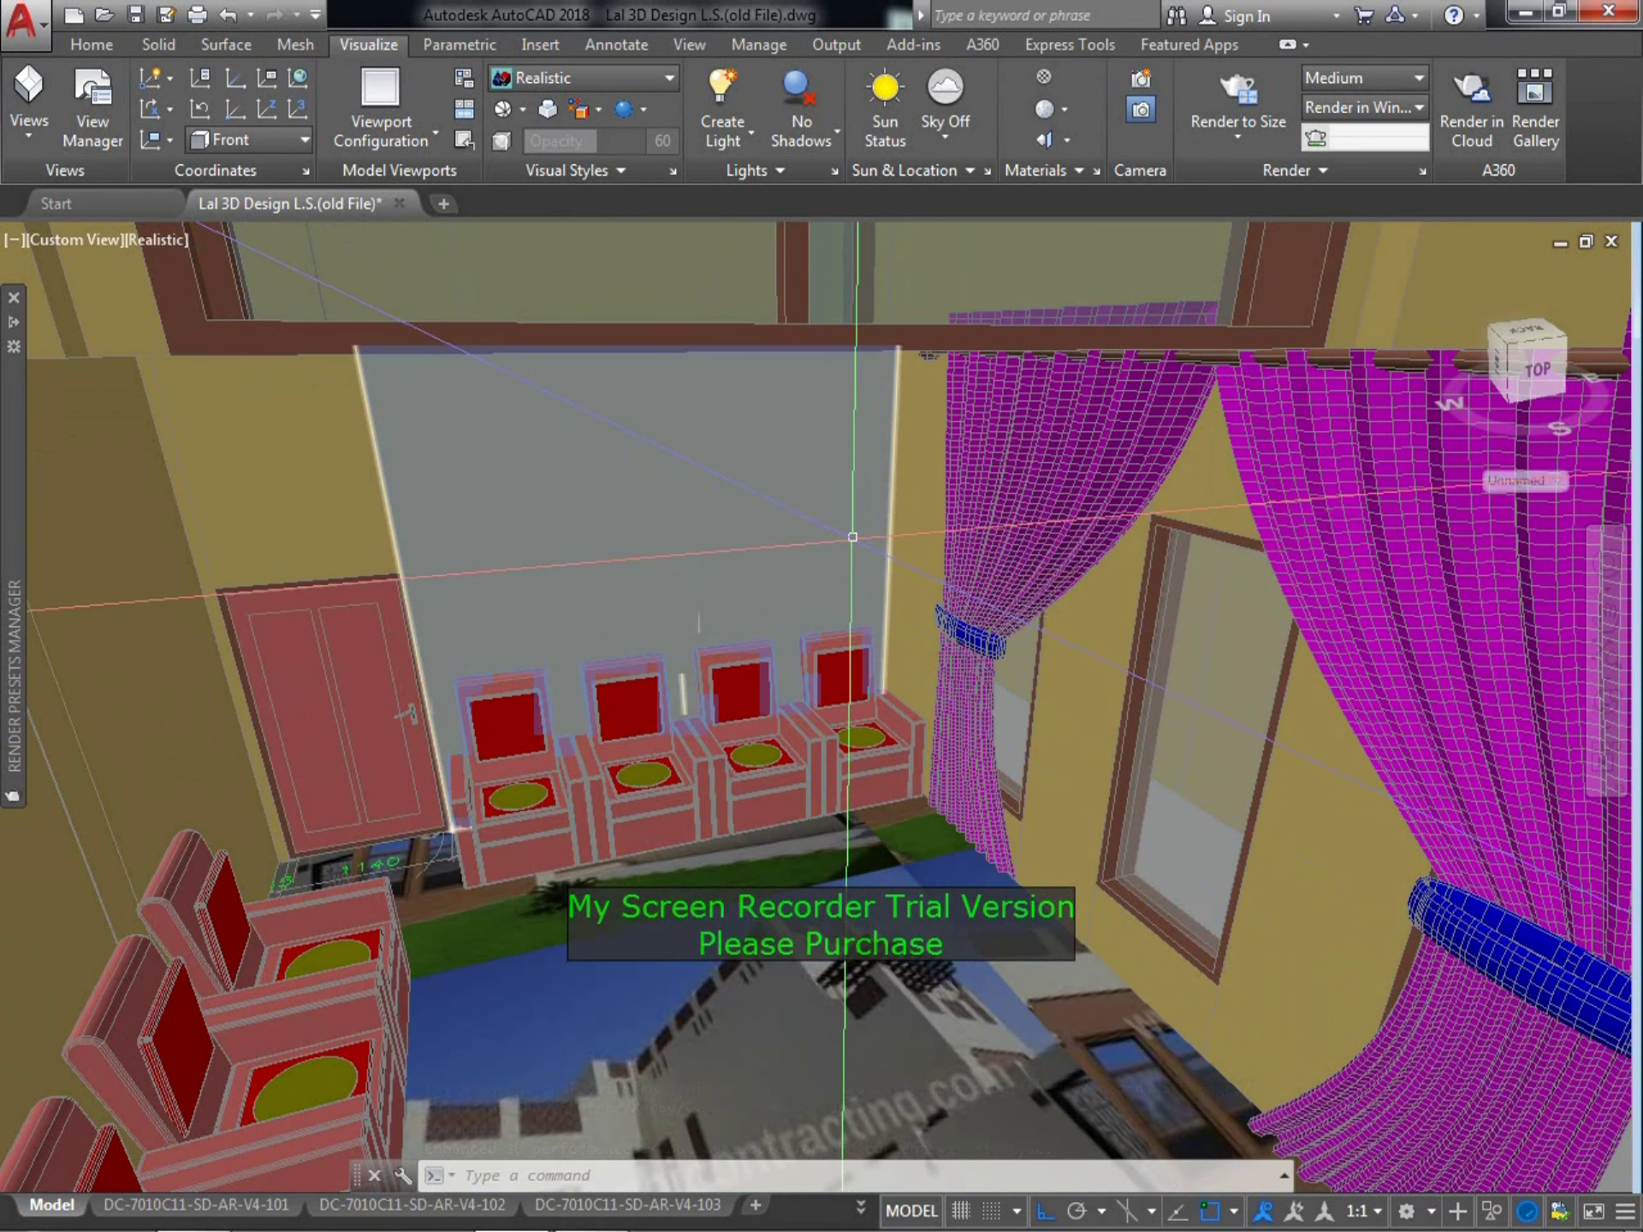
{"action": "left_click", "coordinate": [852, 536]}
Copy the top window beam's properties onto the two floor pieces with MATCHPROP
{"action": "key", "text": "Delete"}
{"action": "left_click", "coordinate": [898, 527]}
{"action": "type", "text": "ma"}
{"action": "key", "text": "Return"}
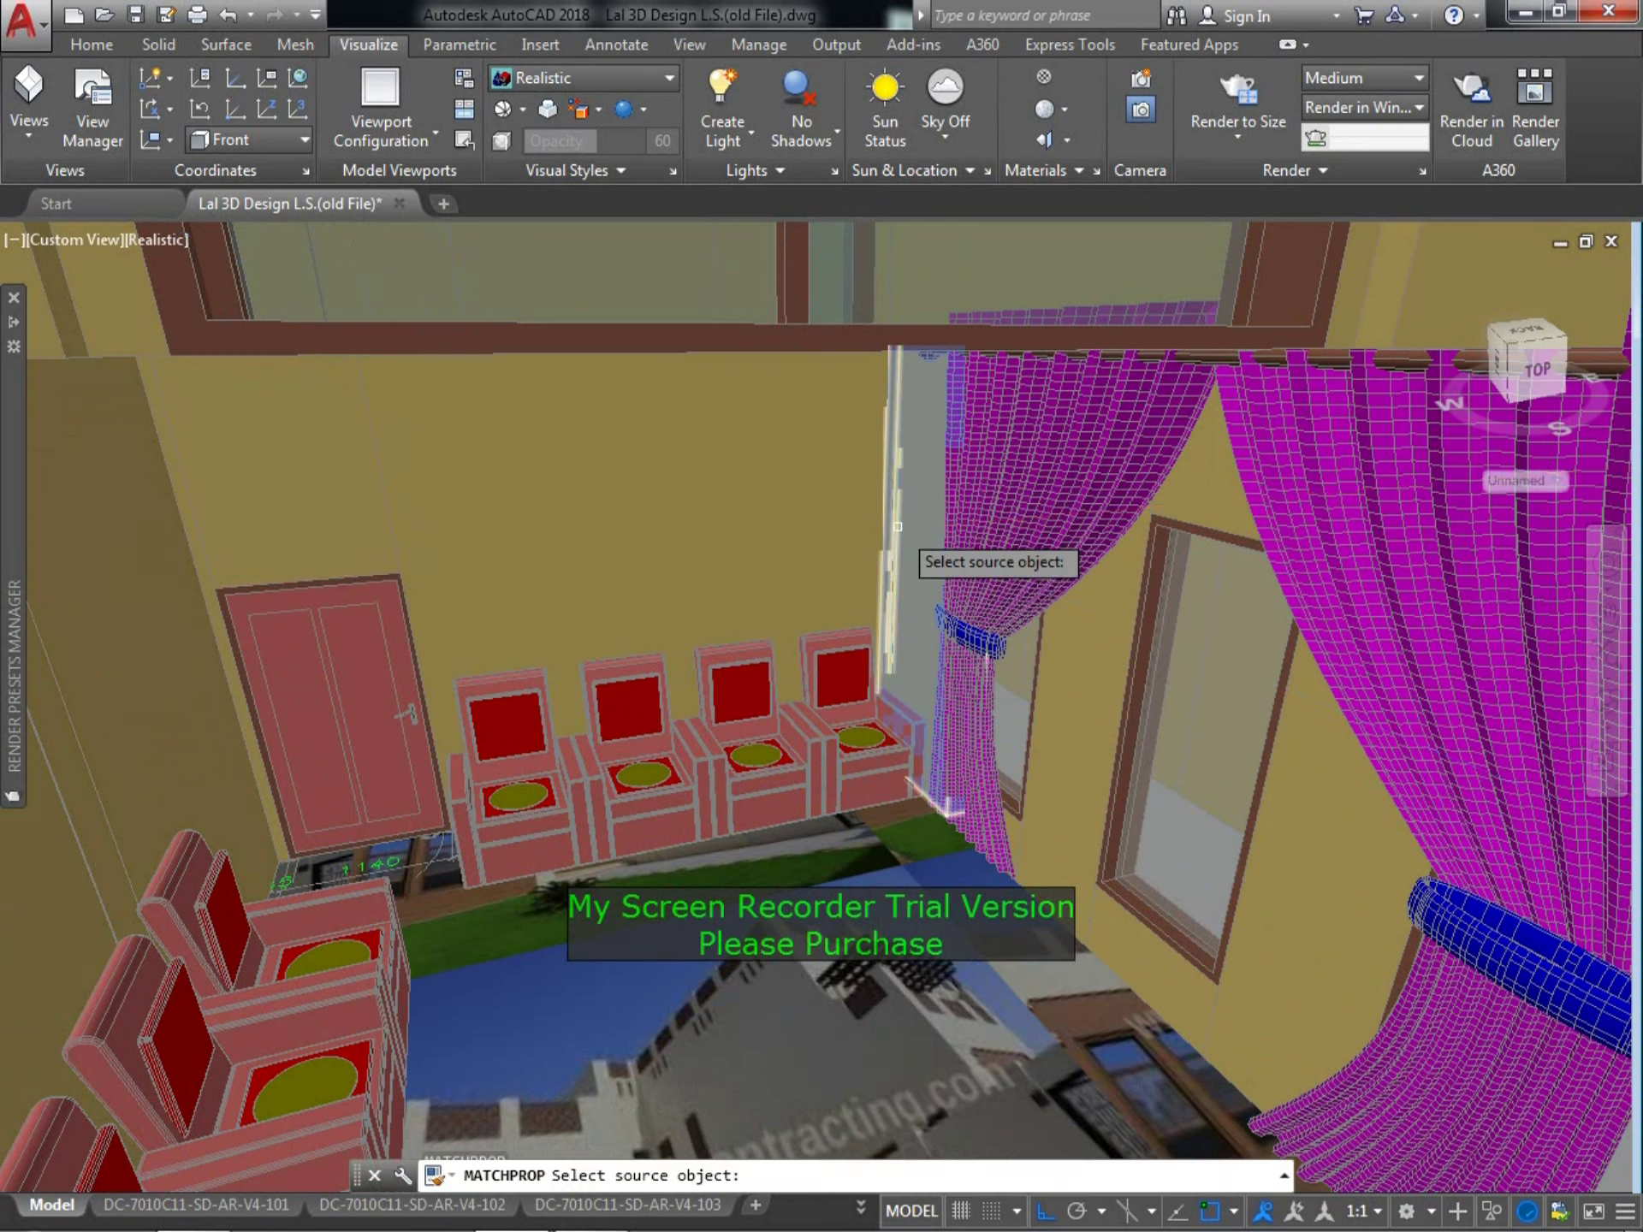
{"action": "left_click", "coordinate": [1142, 367]}
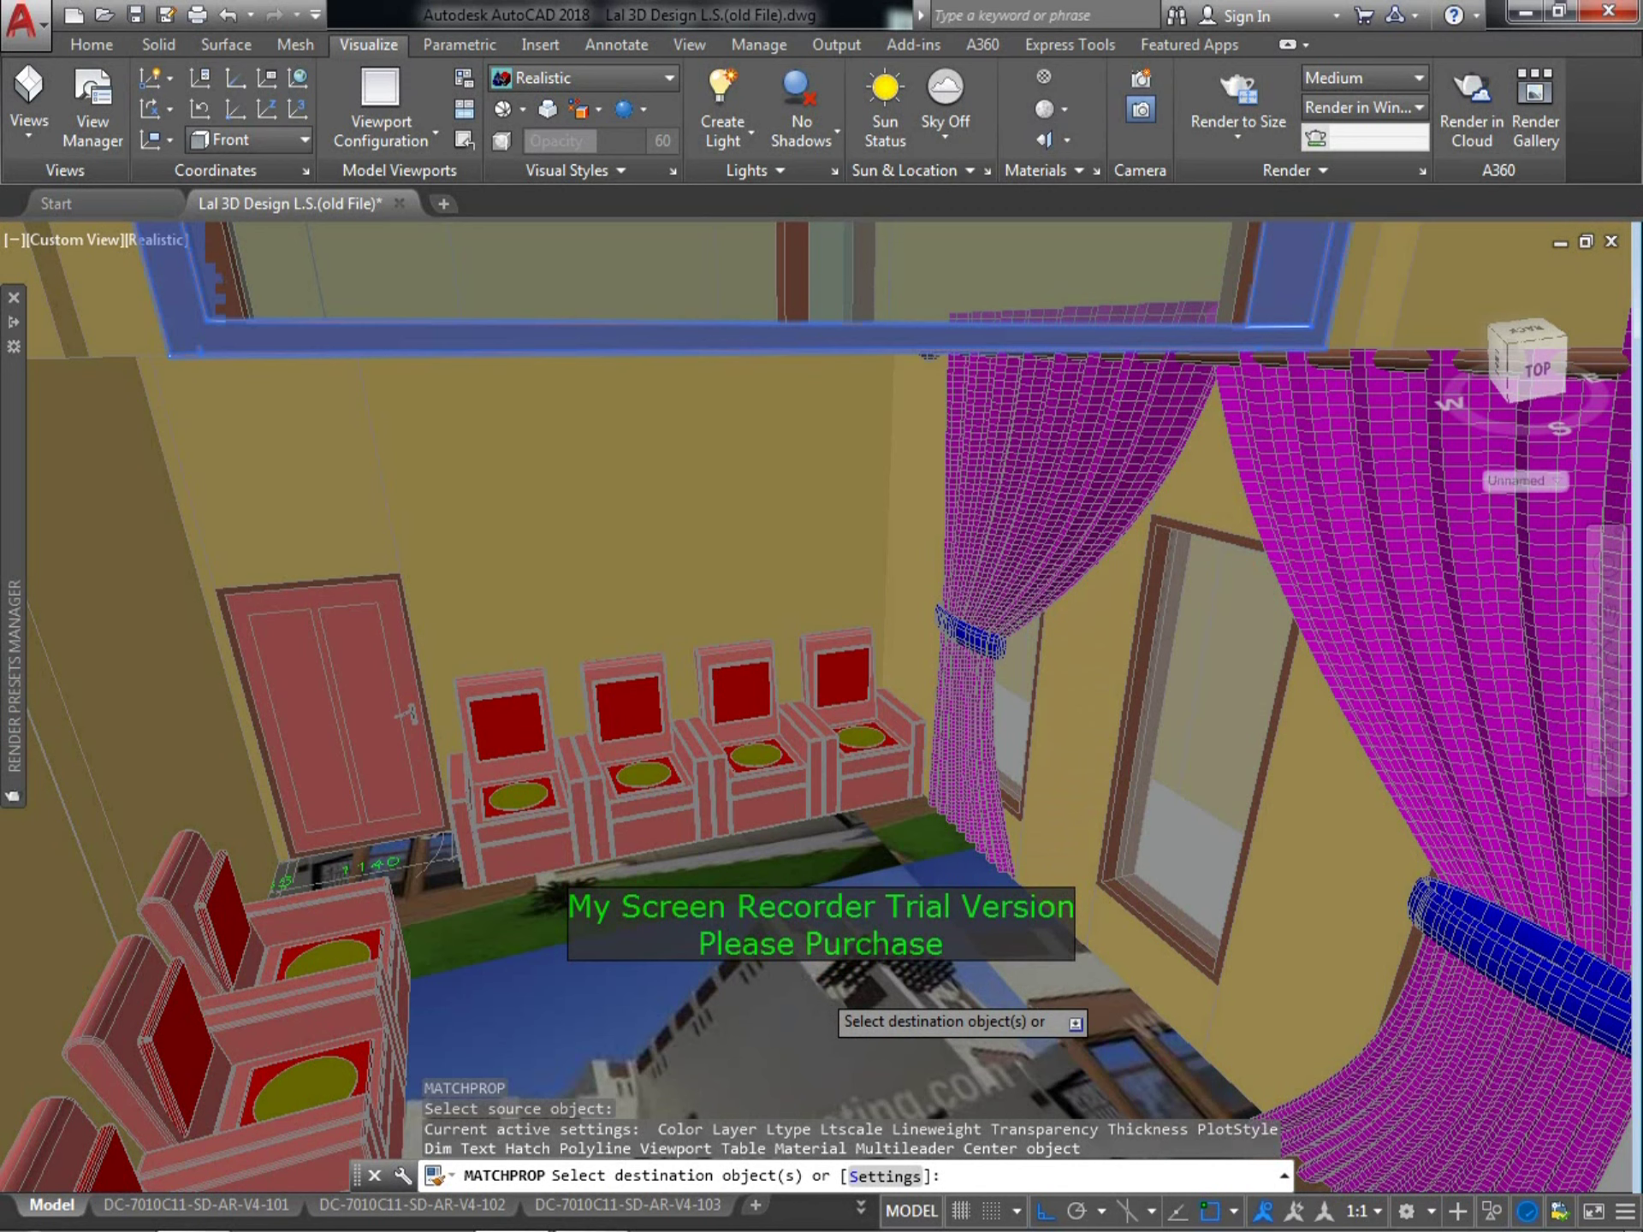
{"action": "left_click", "coordinate": [816, 985]}
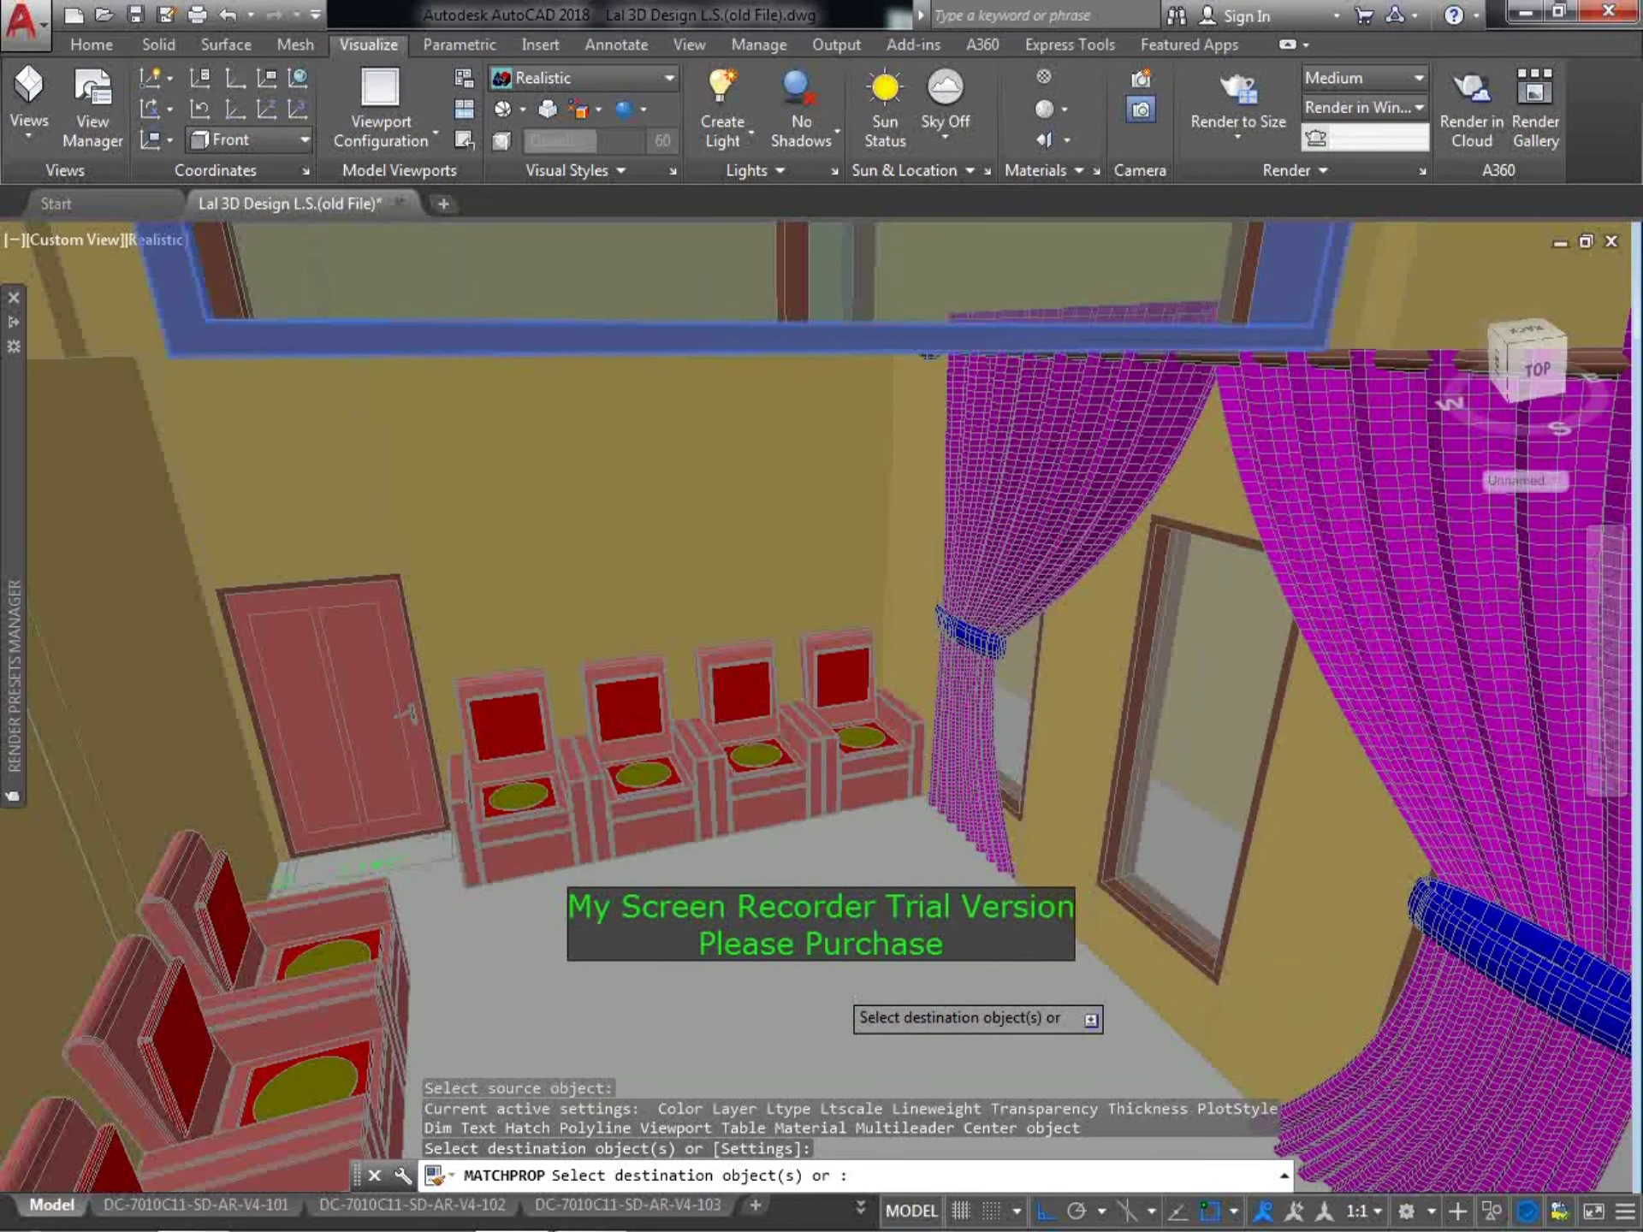
{"action": "left_click", "coordinate": [829, 884]}
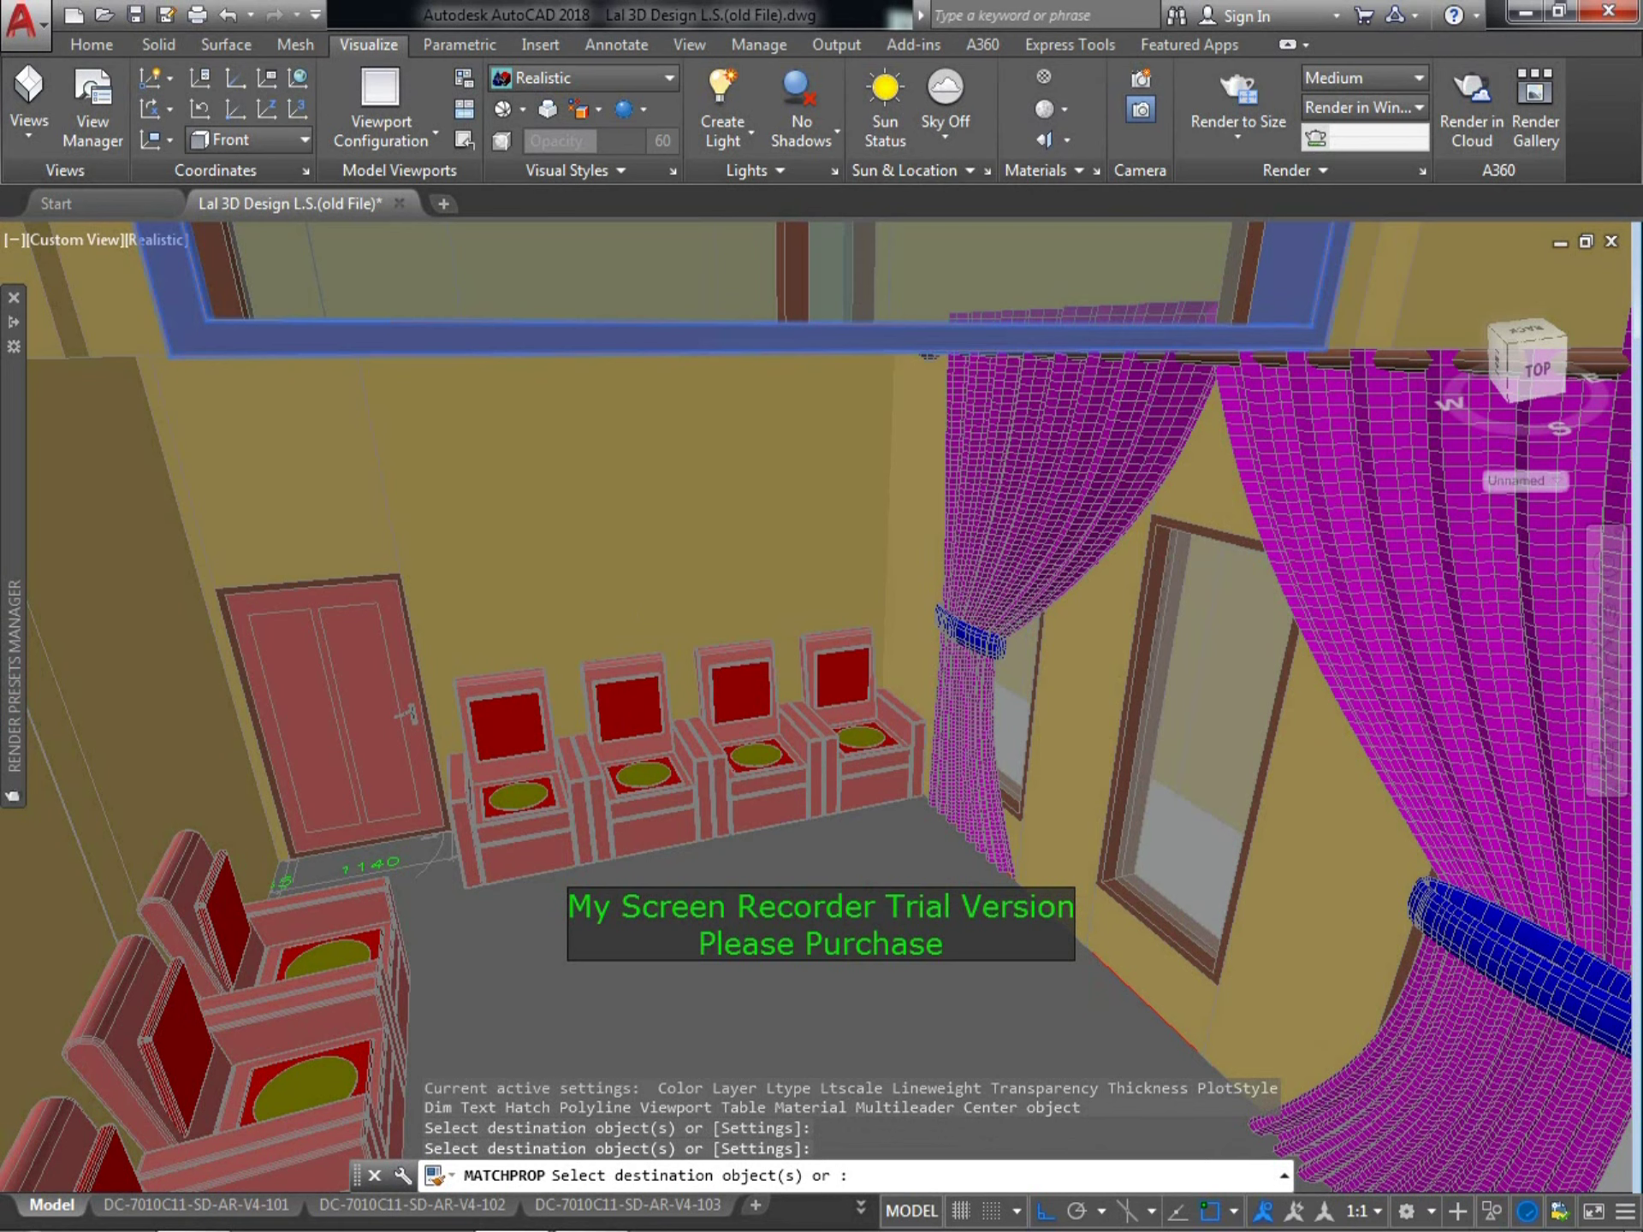
{"action": "key", "text": "Escape"}
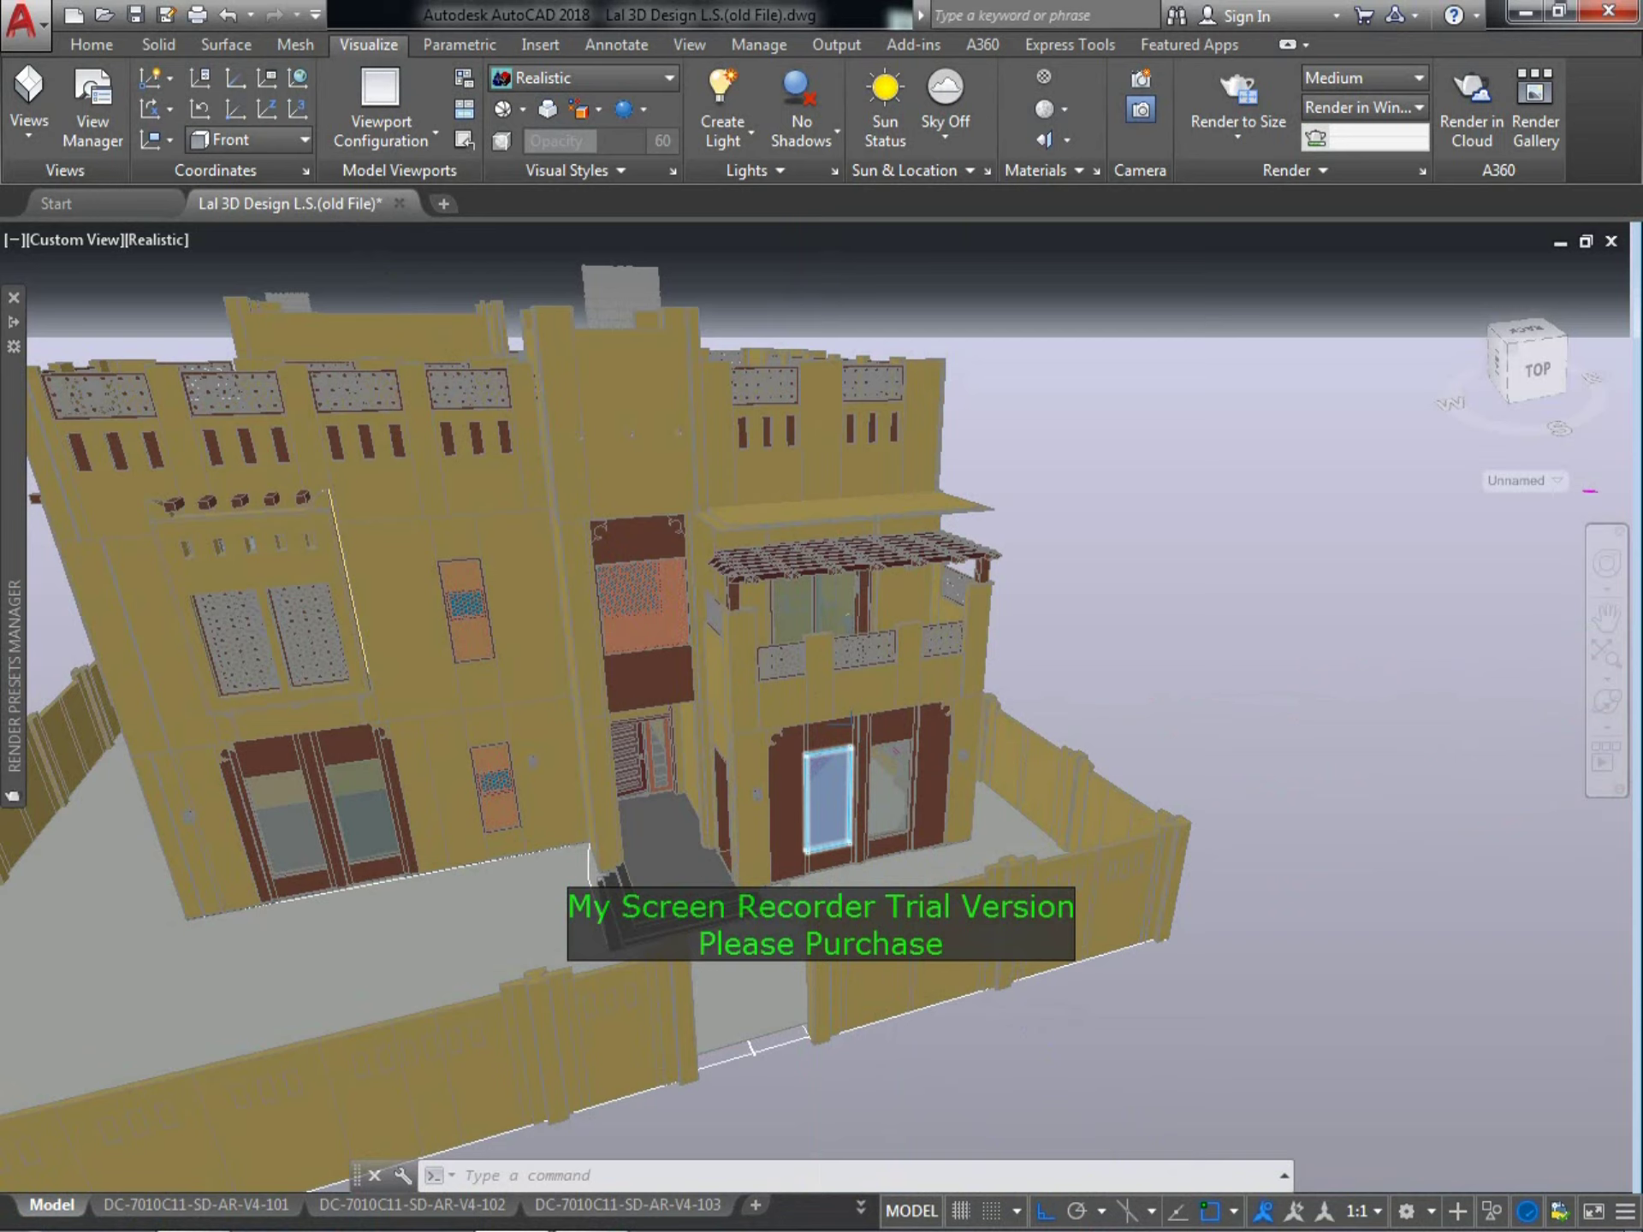
{"action": "scroll", "coordinate": [509, 477], "scroll_direction": "up", "scroll_amount": 5}
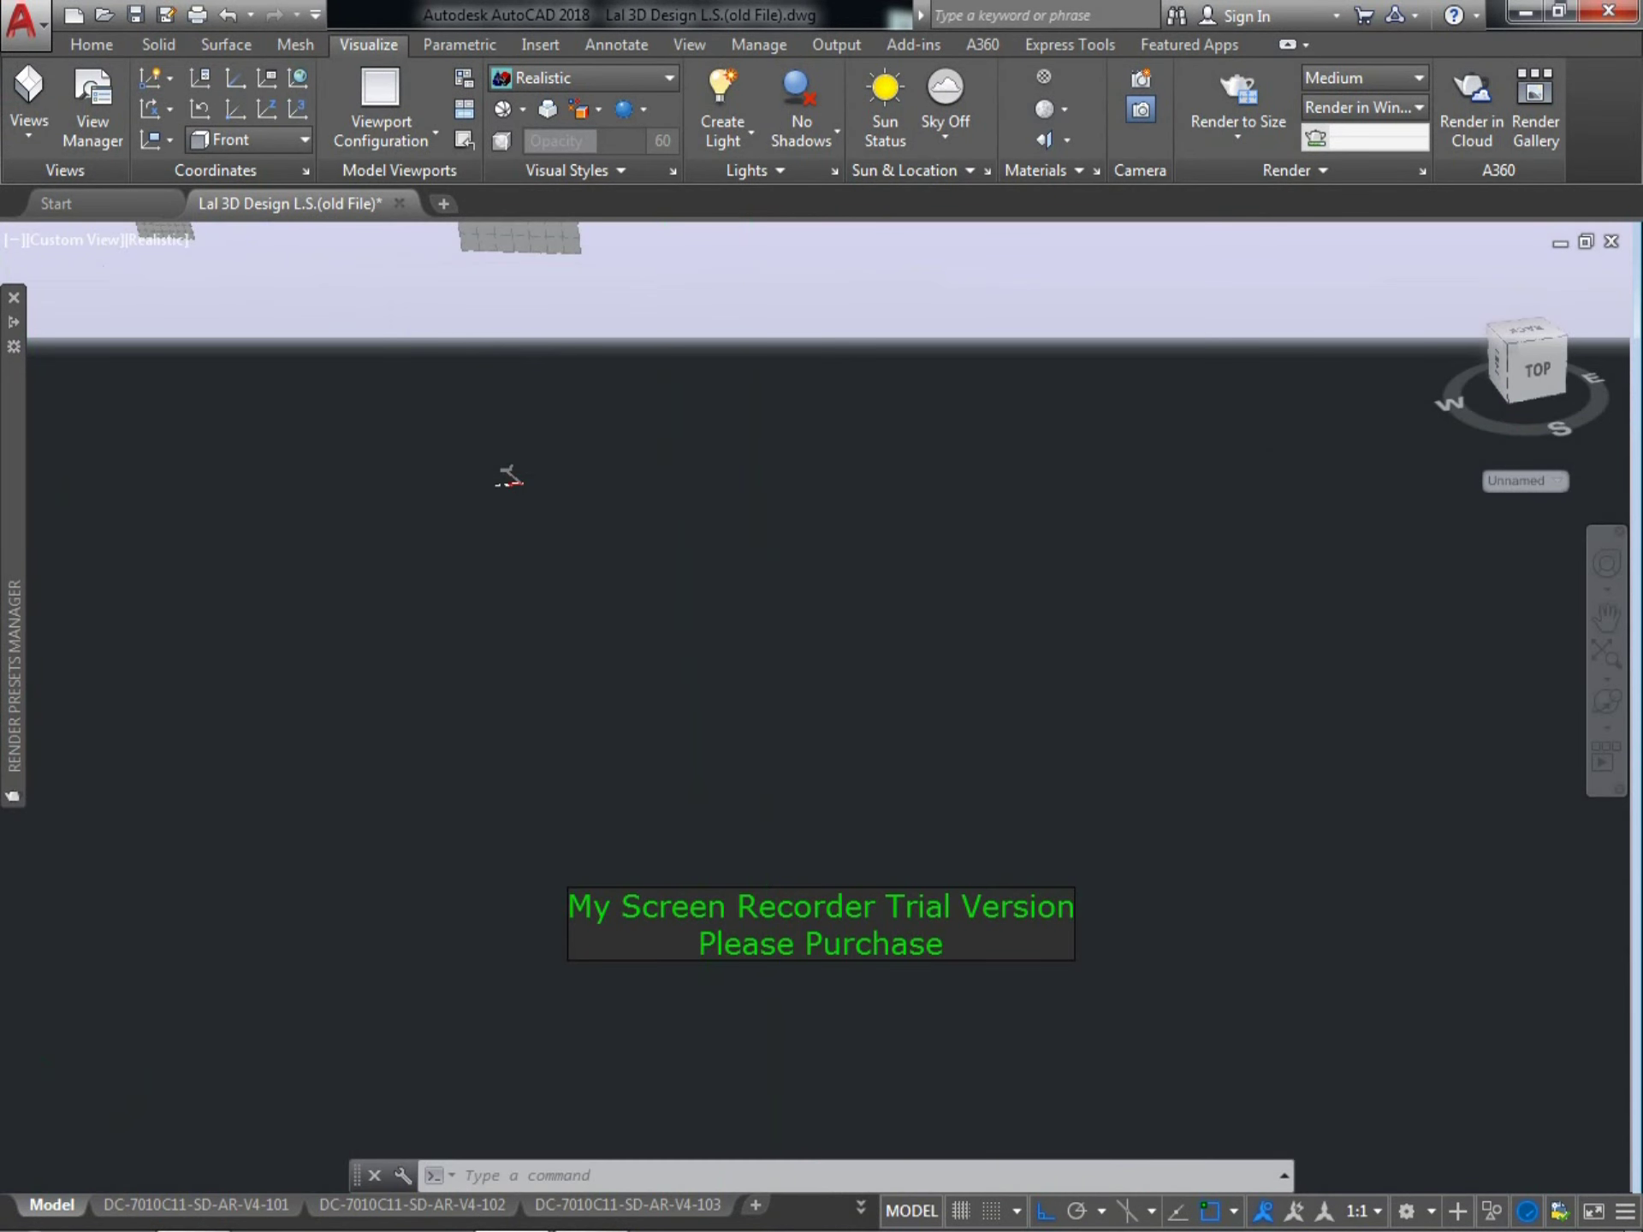
{"action": "scroll", "coordinate": [509, 476], "scroll_direction": "up", "scroll_amount": 3}
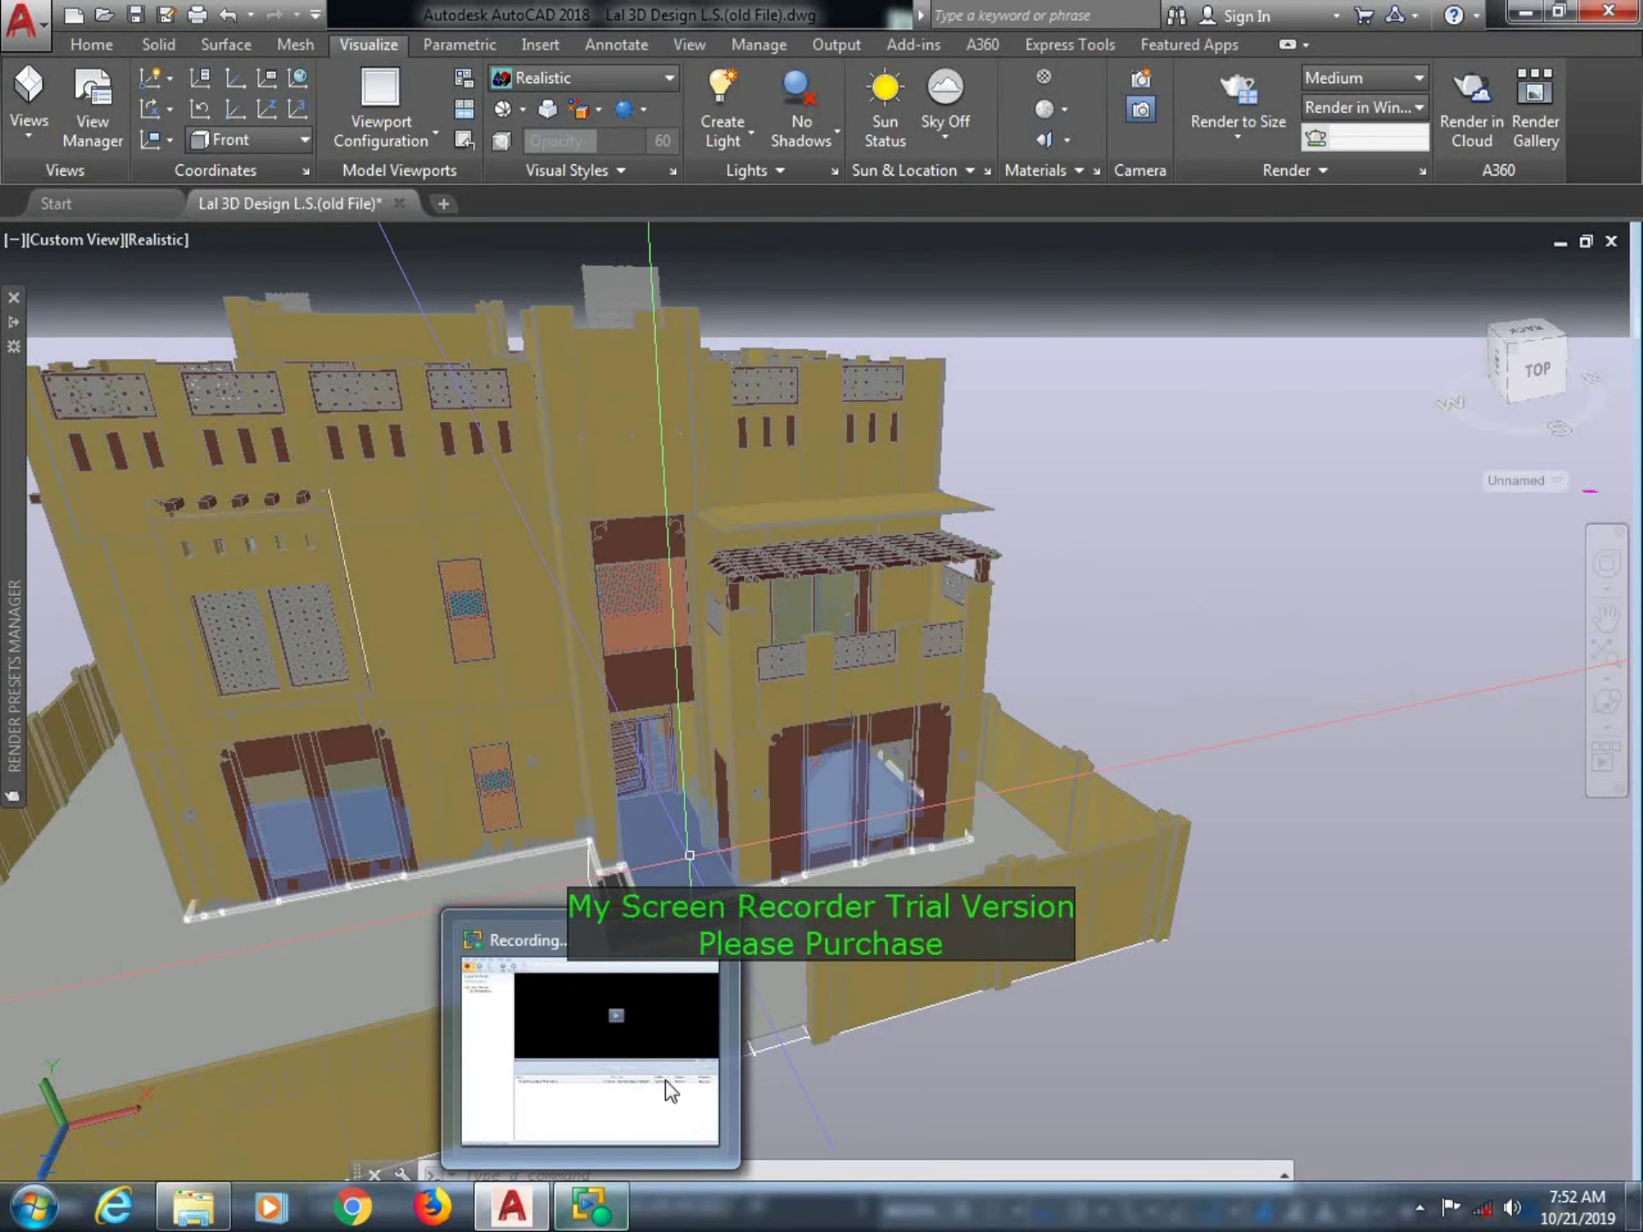
{"action": "left_click", "coordinate": [596, 1221]}
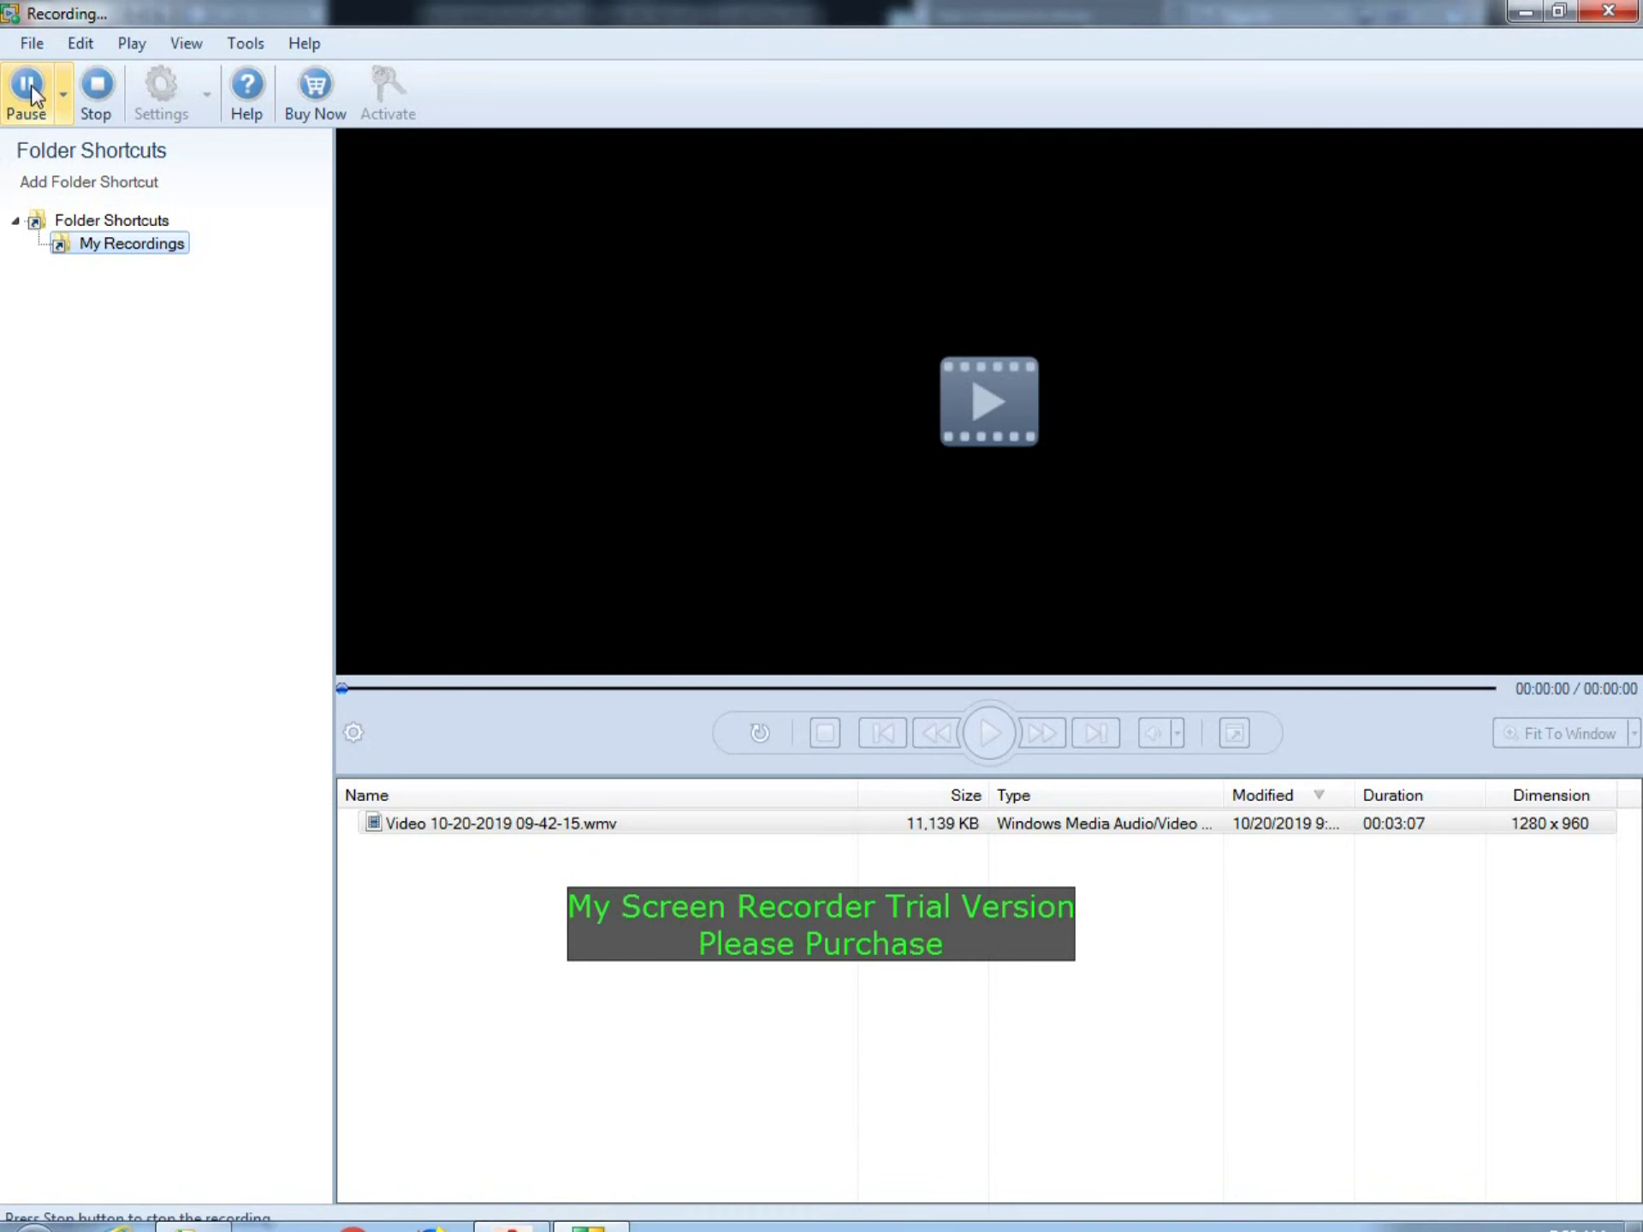
Browse the Autodesk Library's Flooring categories (Carpet, Tile) down to the Wood materials
{"action": "left_click", "coordinate": [29, 88]}
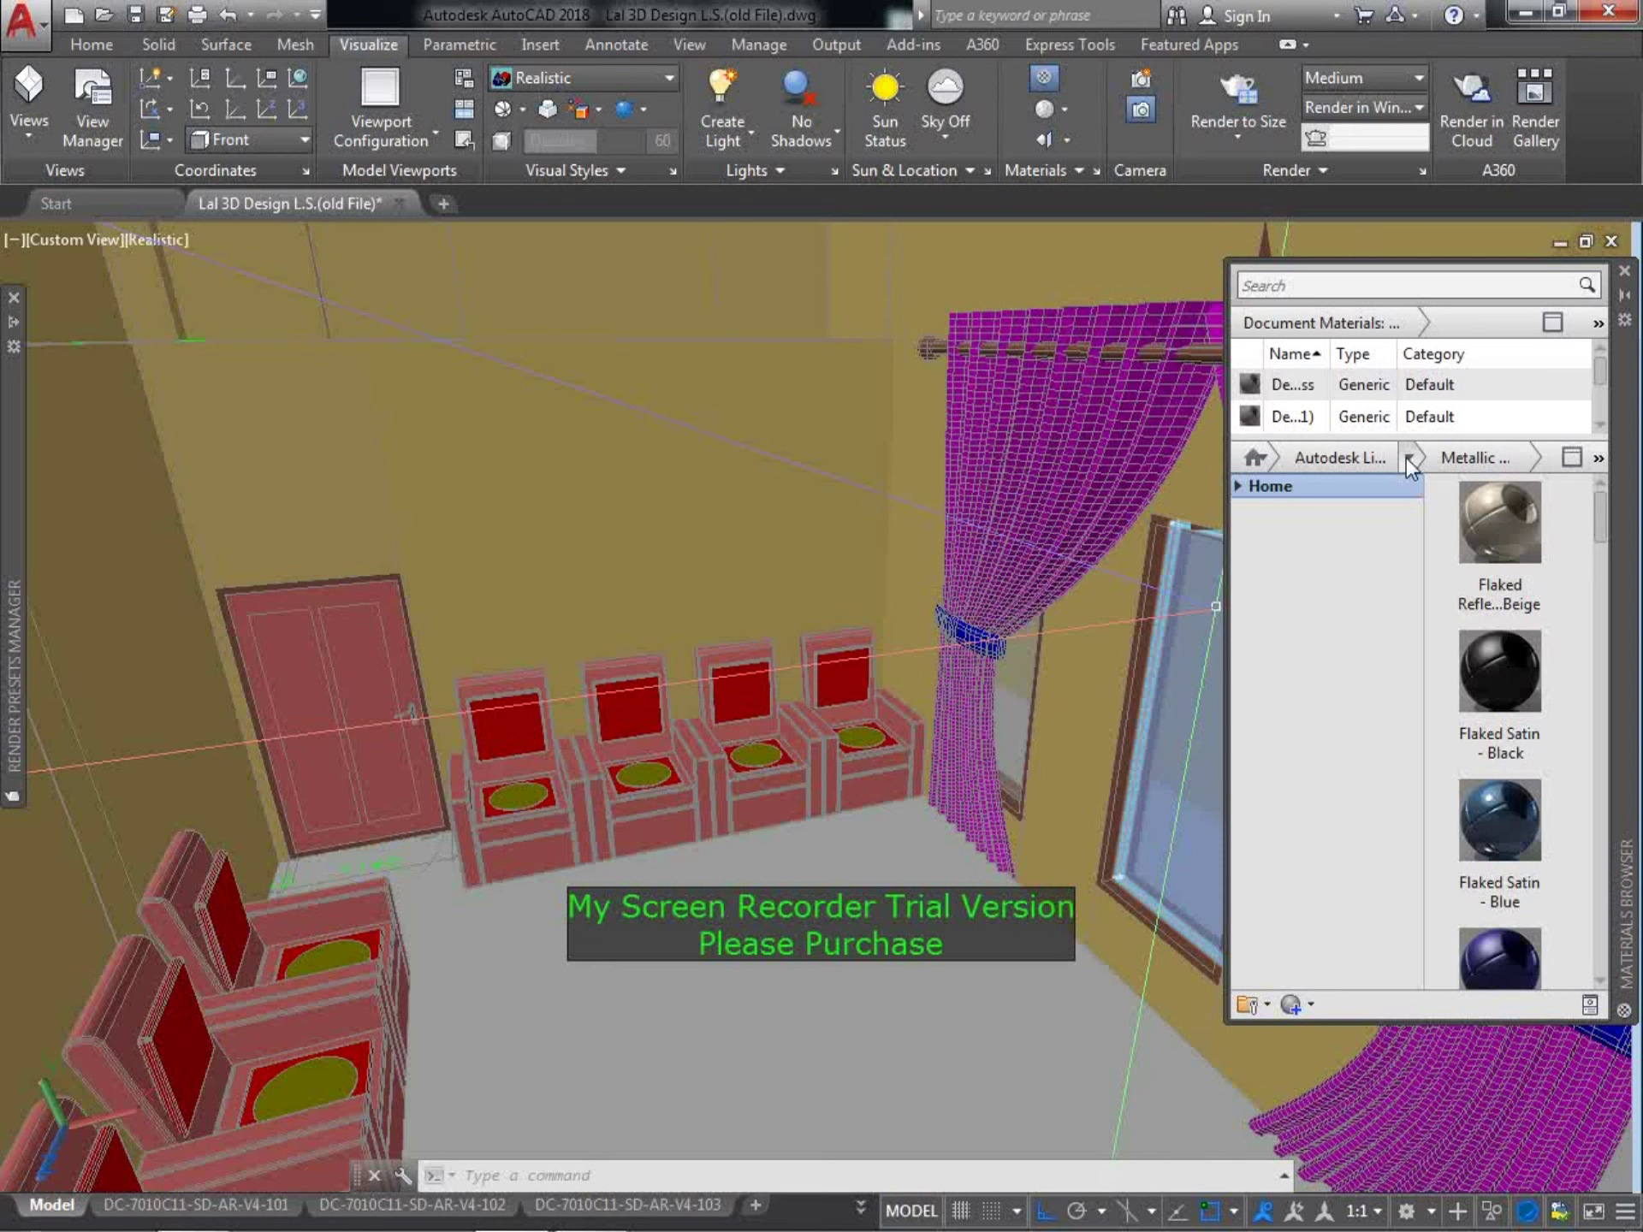
{"action": "left_click", "coordinate": [1252, 486]}
{"action": "left_click", "coordinate": [1249, 534]}
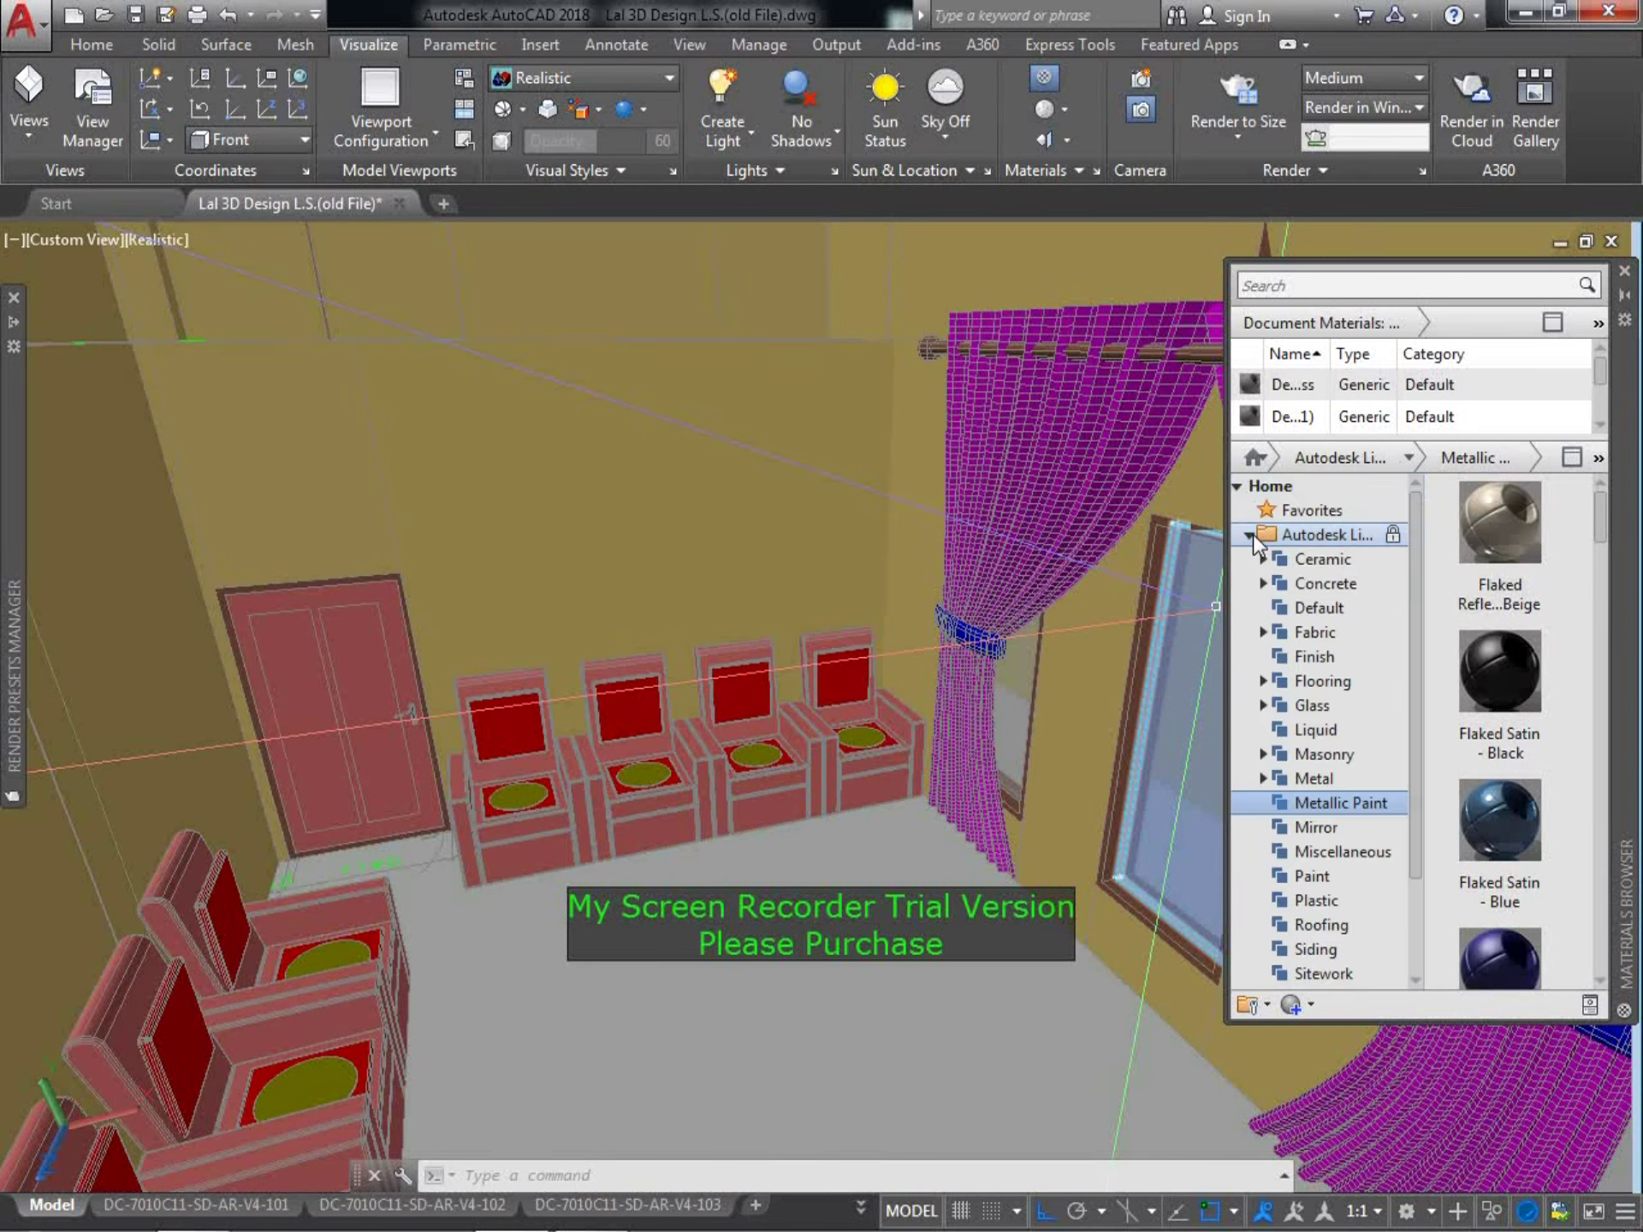
{"action": "left_click", "coordinate": [1324, 691]}
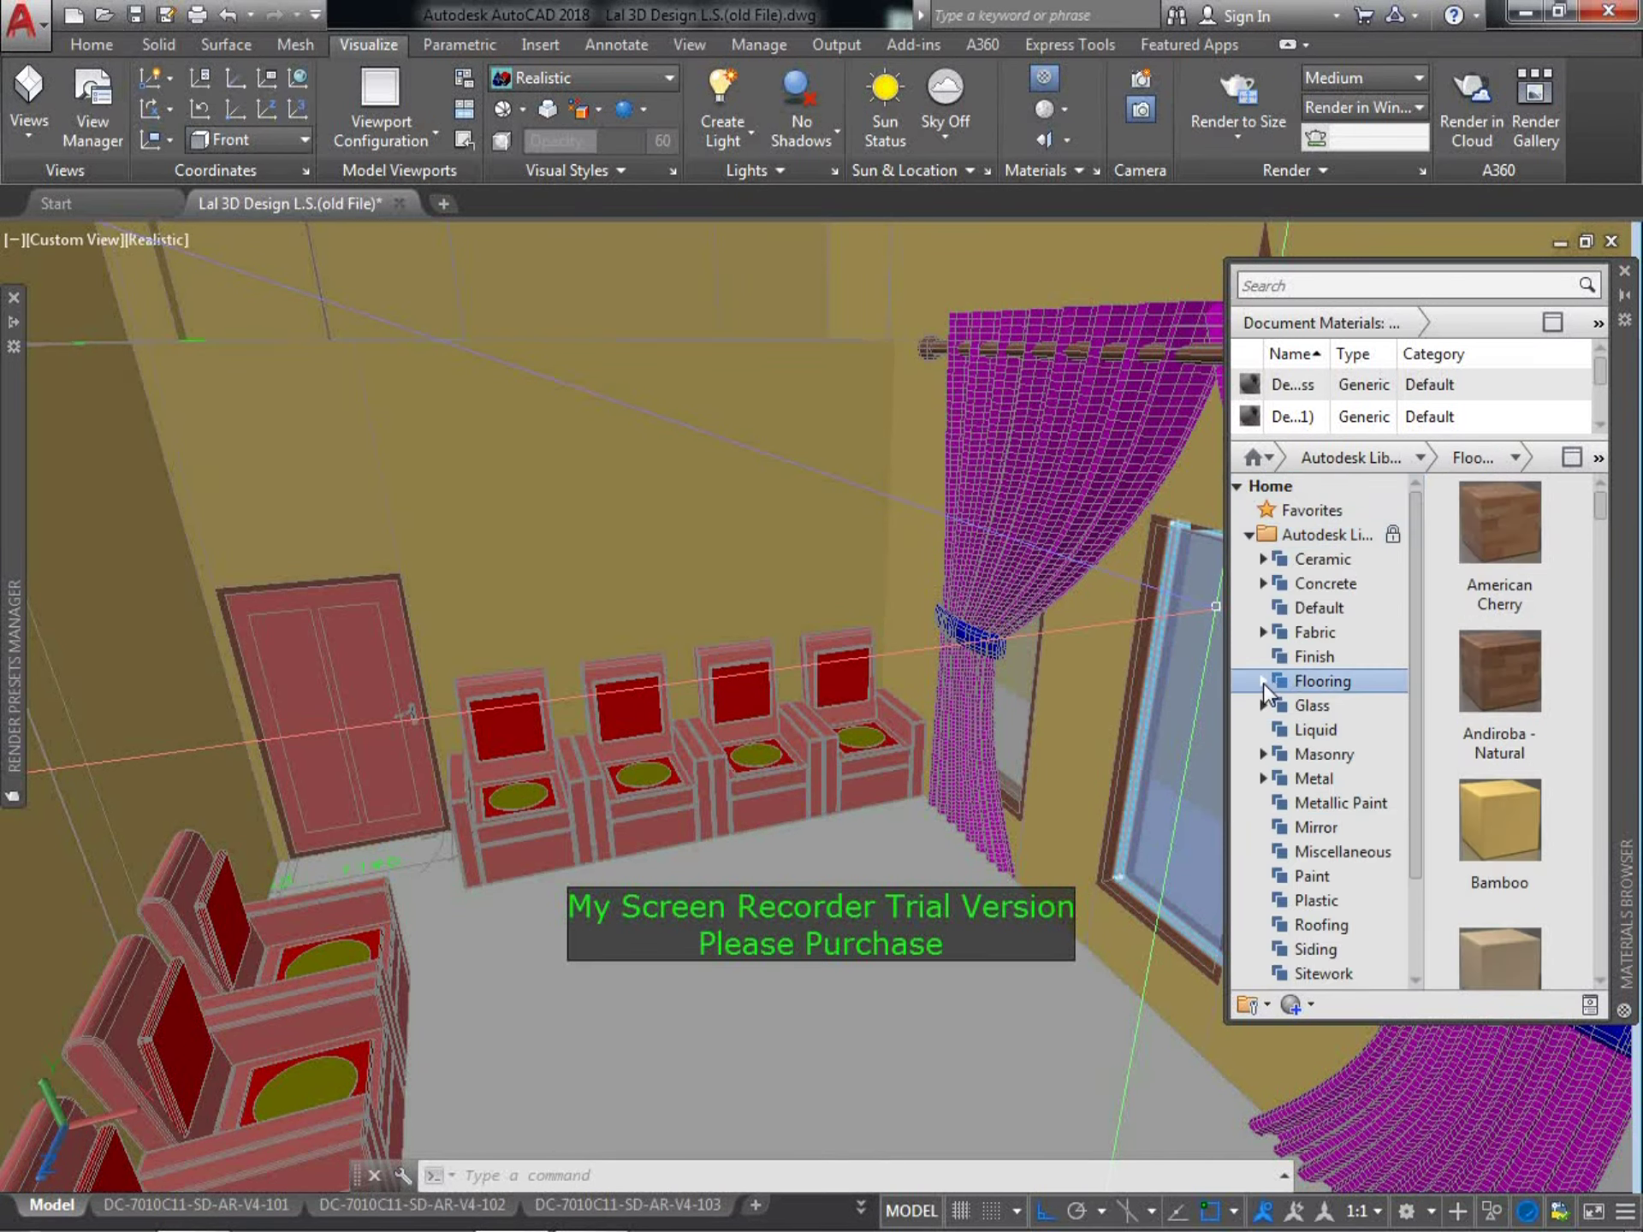
{"action": "left_click", "coordinate": [1261, 685]}
{"action": "left_click", "coordinate": [1343, 708]}
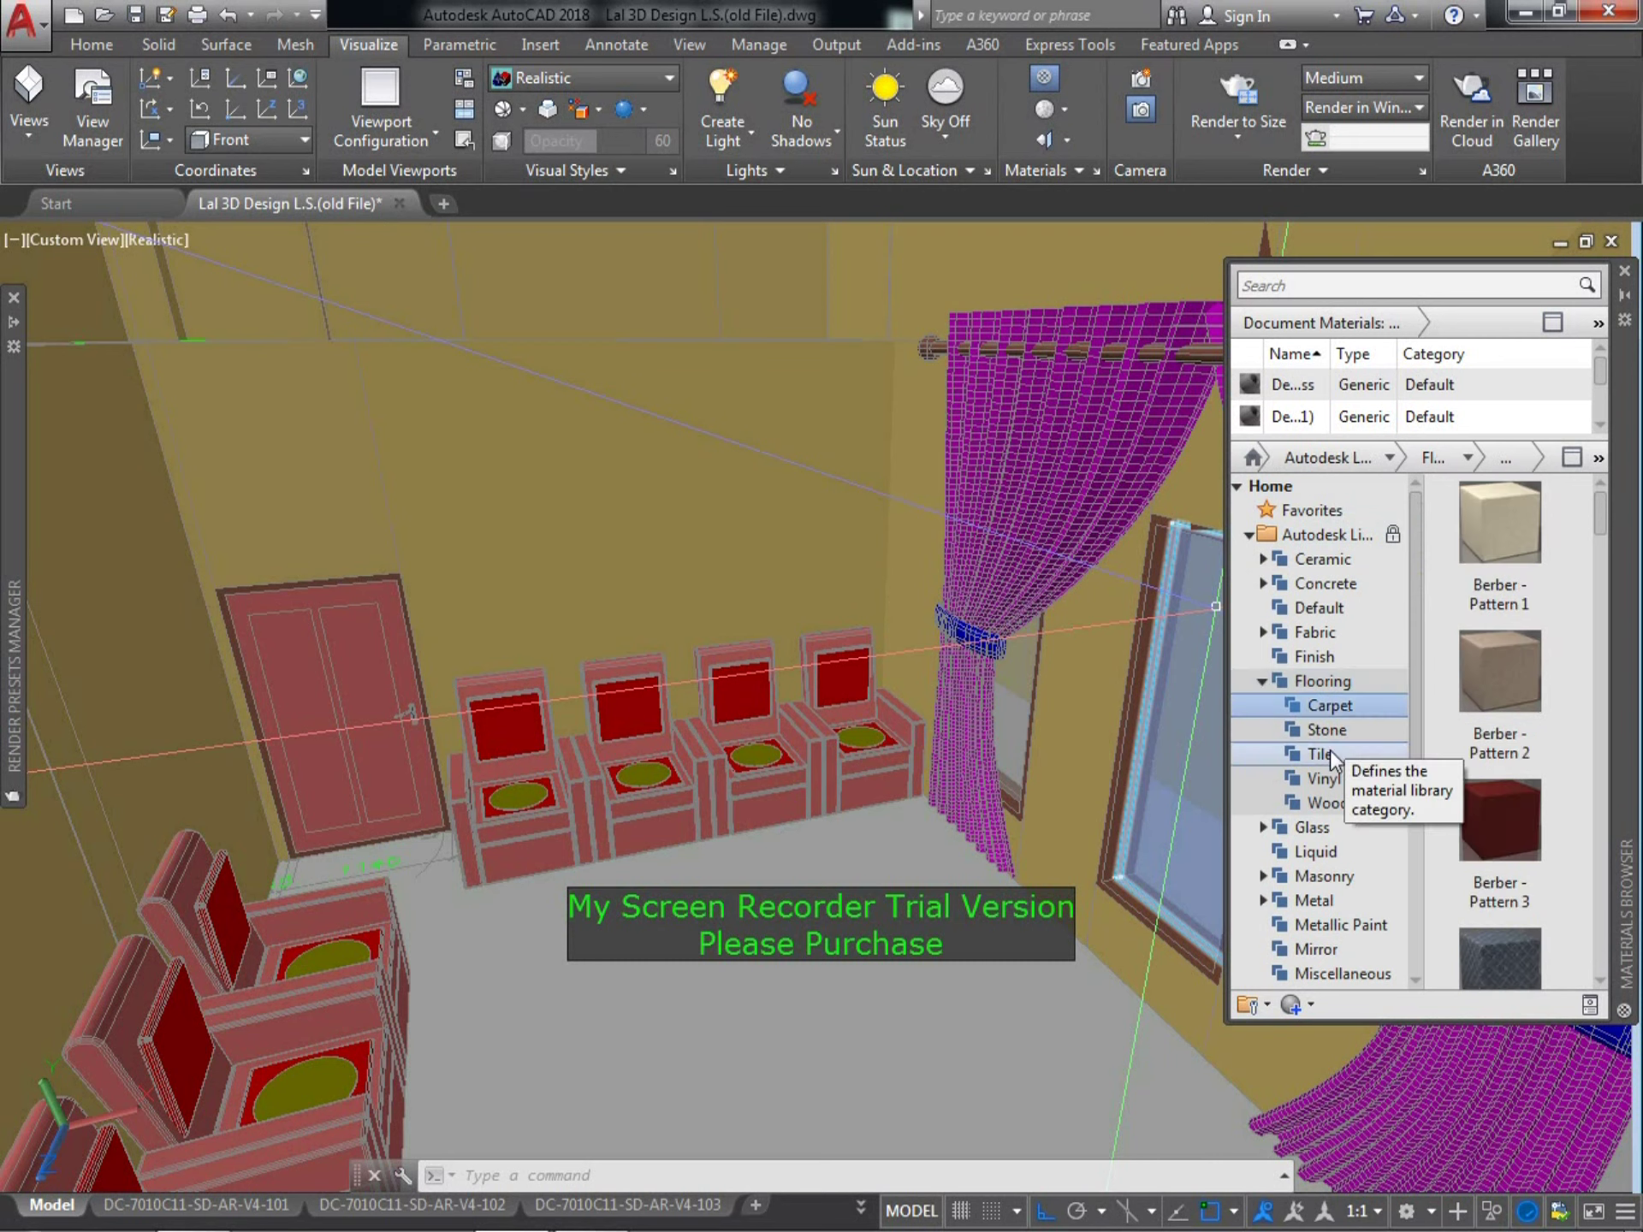
{"action": "left_click", "coordinate": [1328, 753]}
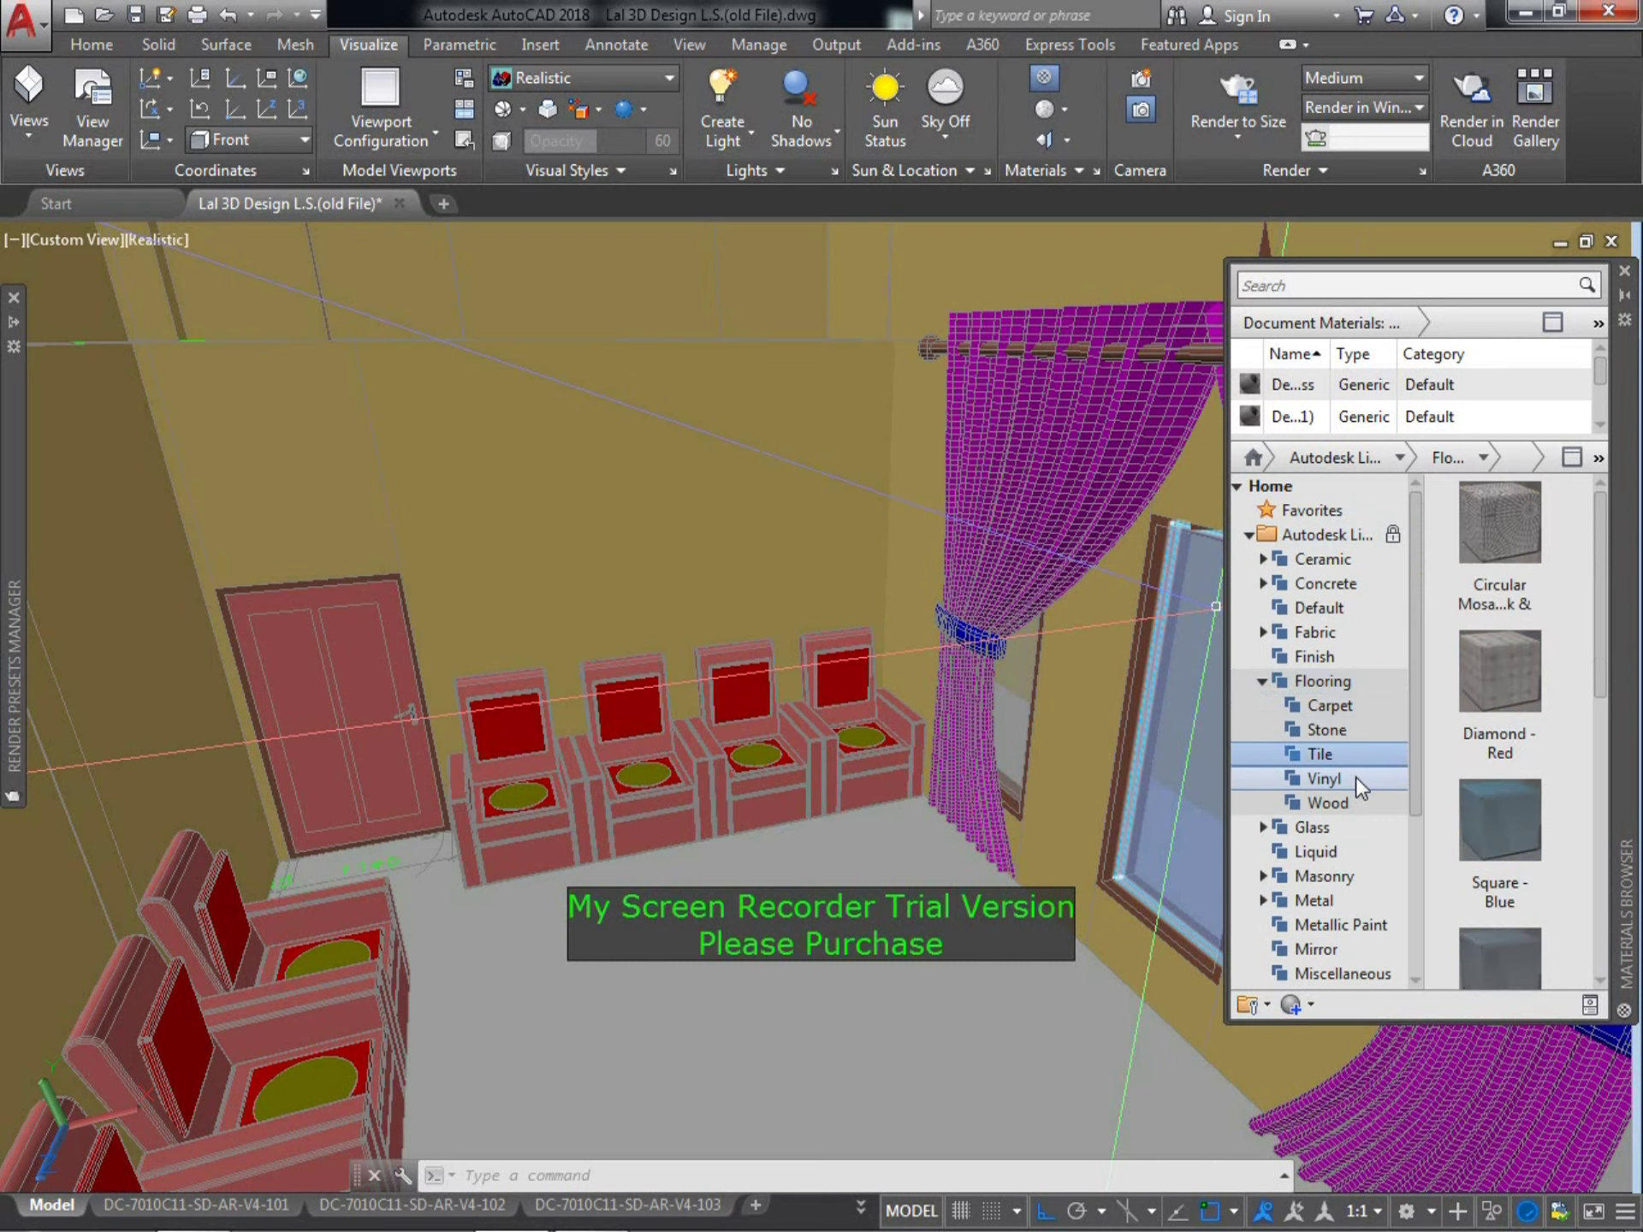
{"action": "left_click", "coordinate": [1355, 778]}
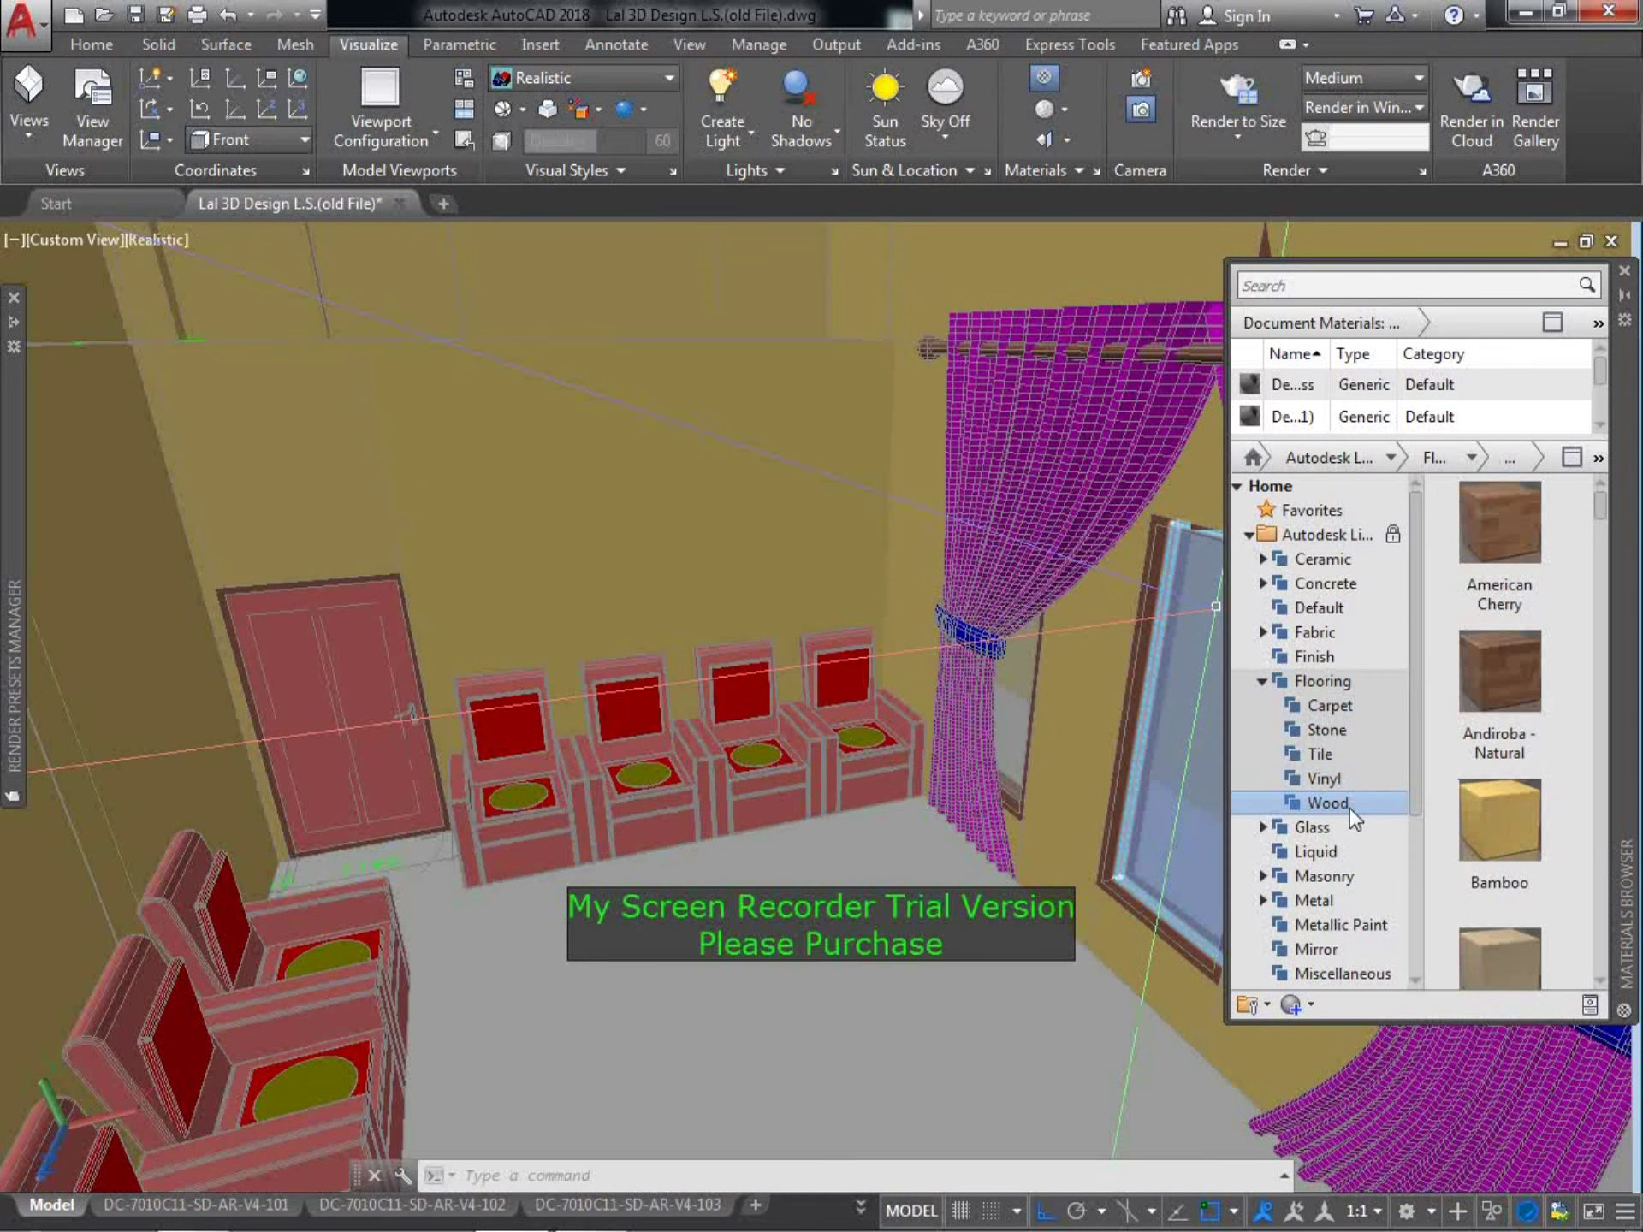
Apply Andiroba - Natural wood to the room floor, then expand Wall Paint in the tree
{"action": "left_click_drag", "start_coordinate": [1499, 672], "coordinate": [904, 993]}
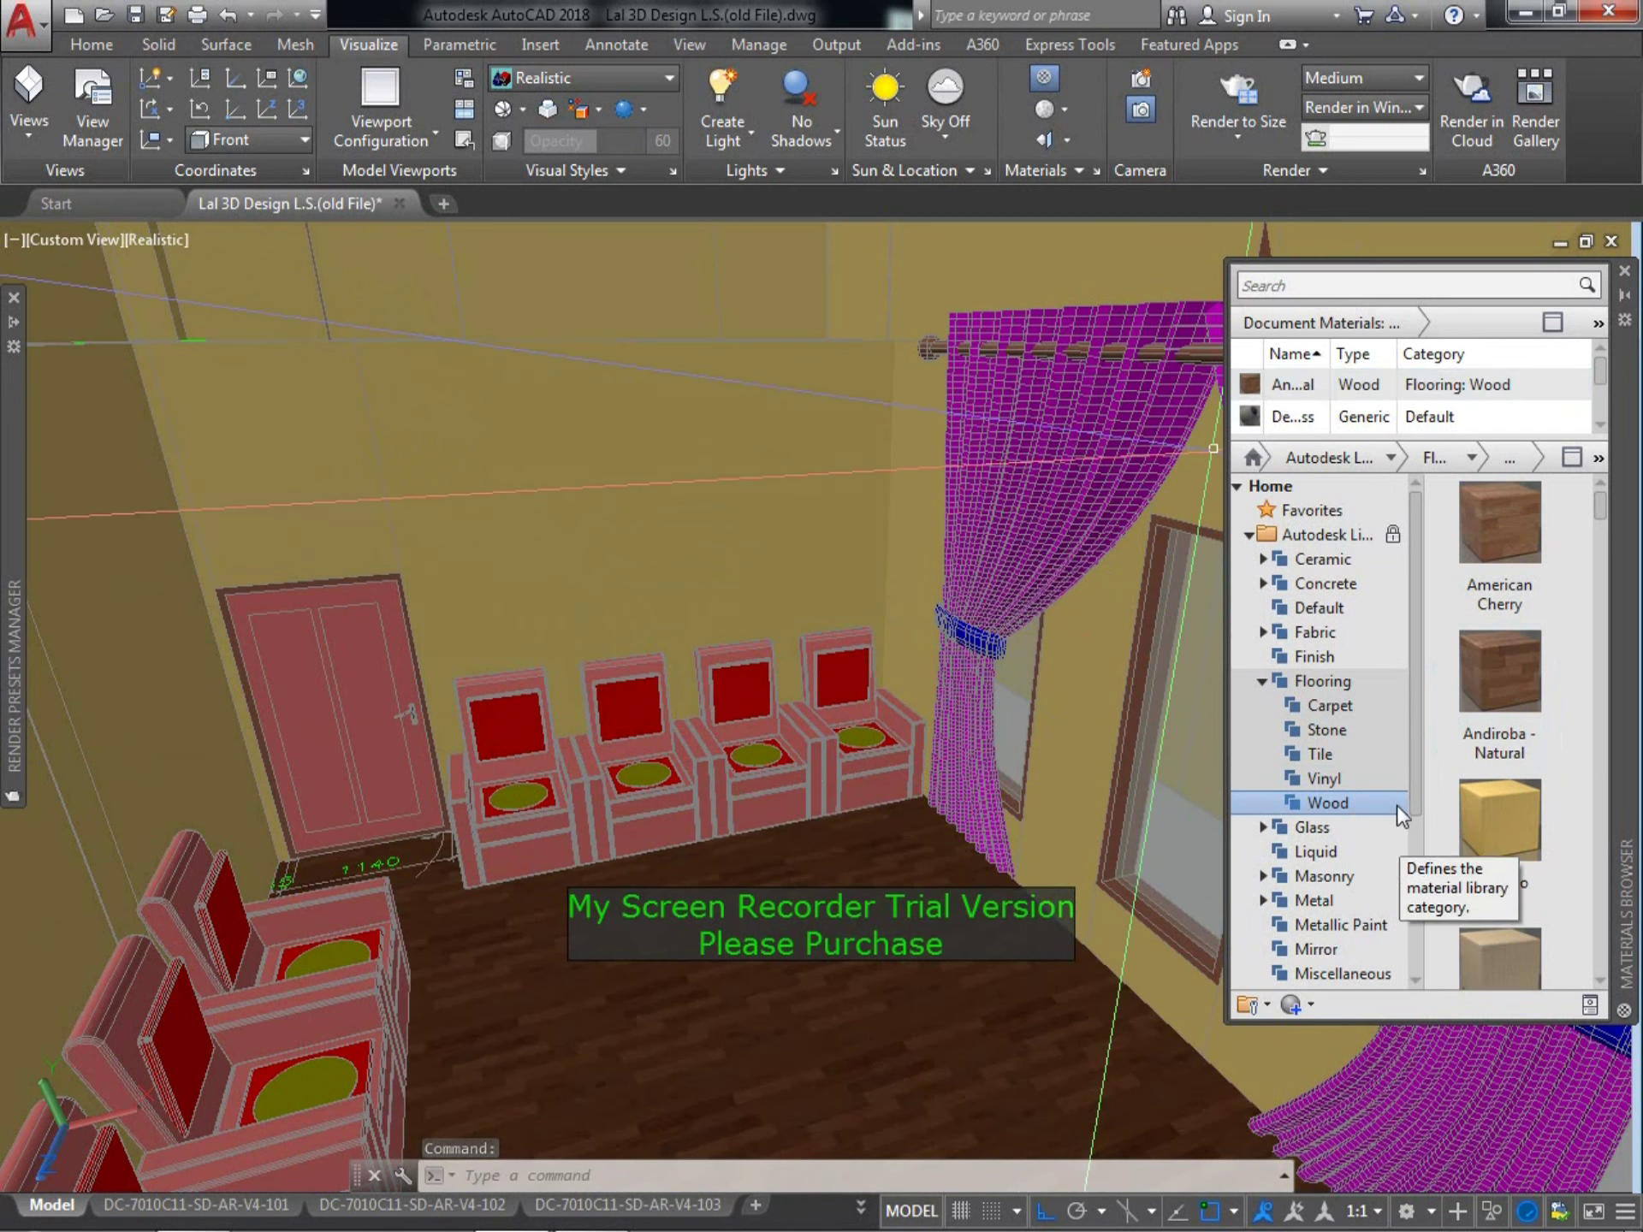
{"action": "left_click_drag", "start_coordinate": [1412, 774], "coordinate": [1404, 875]}
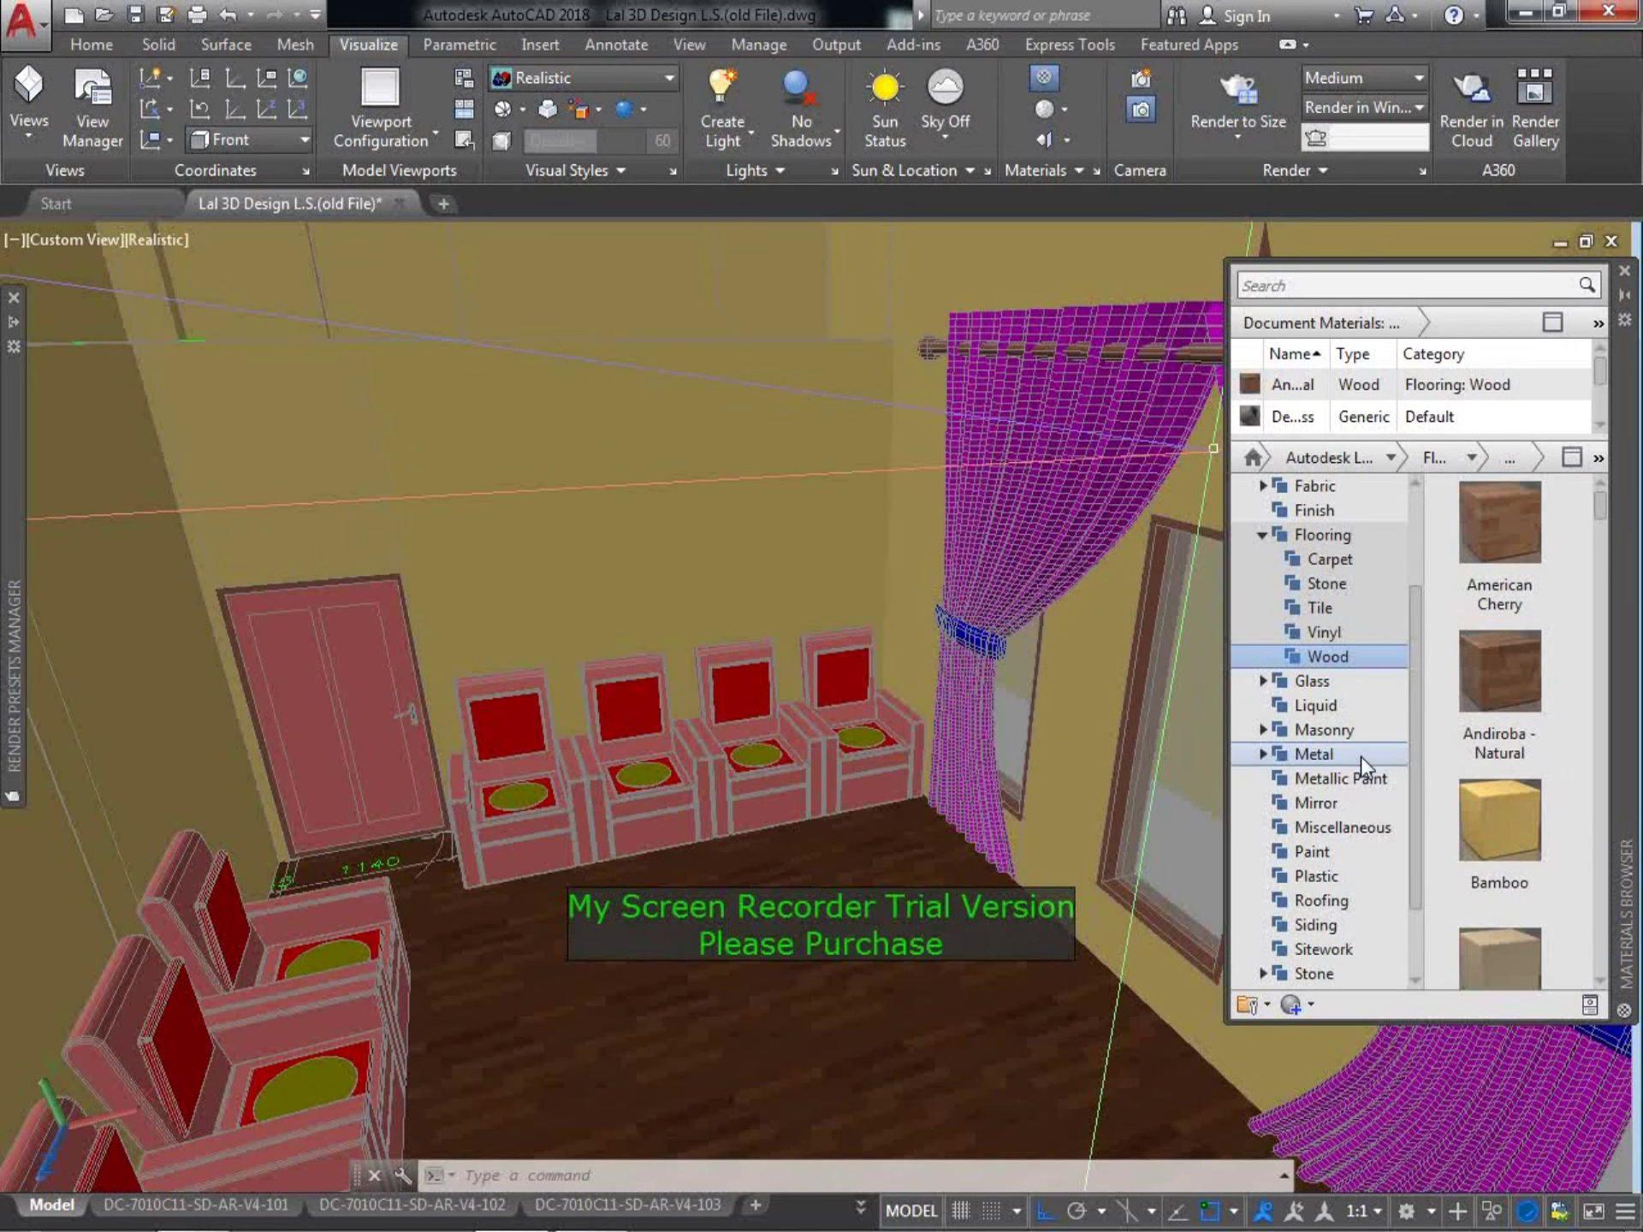
{"action": "left_click_drag", "start_coordinate": [1412, 717], "coordinate": [1404, 803]}
{"action": "left_click", "coordinate": [1268, 951]}
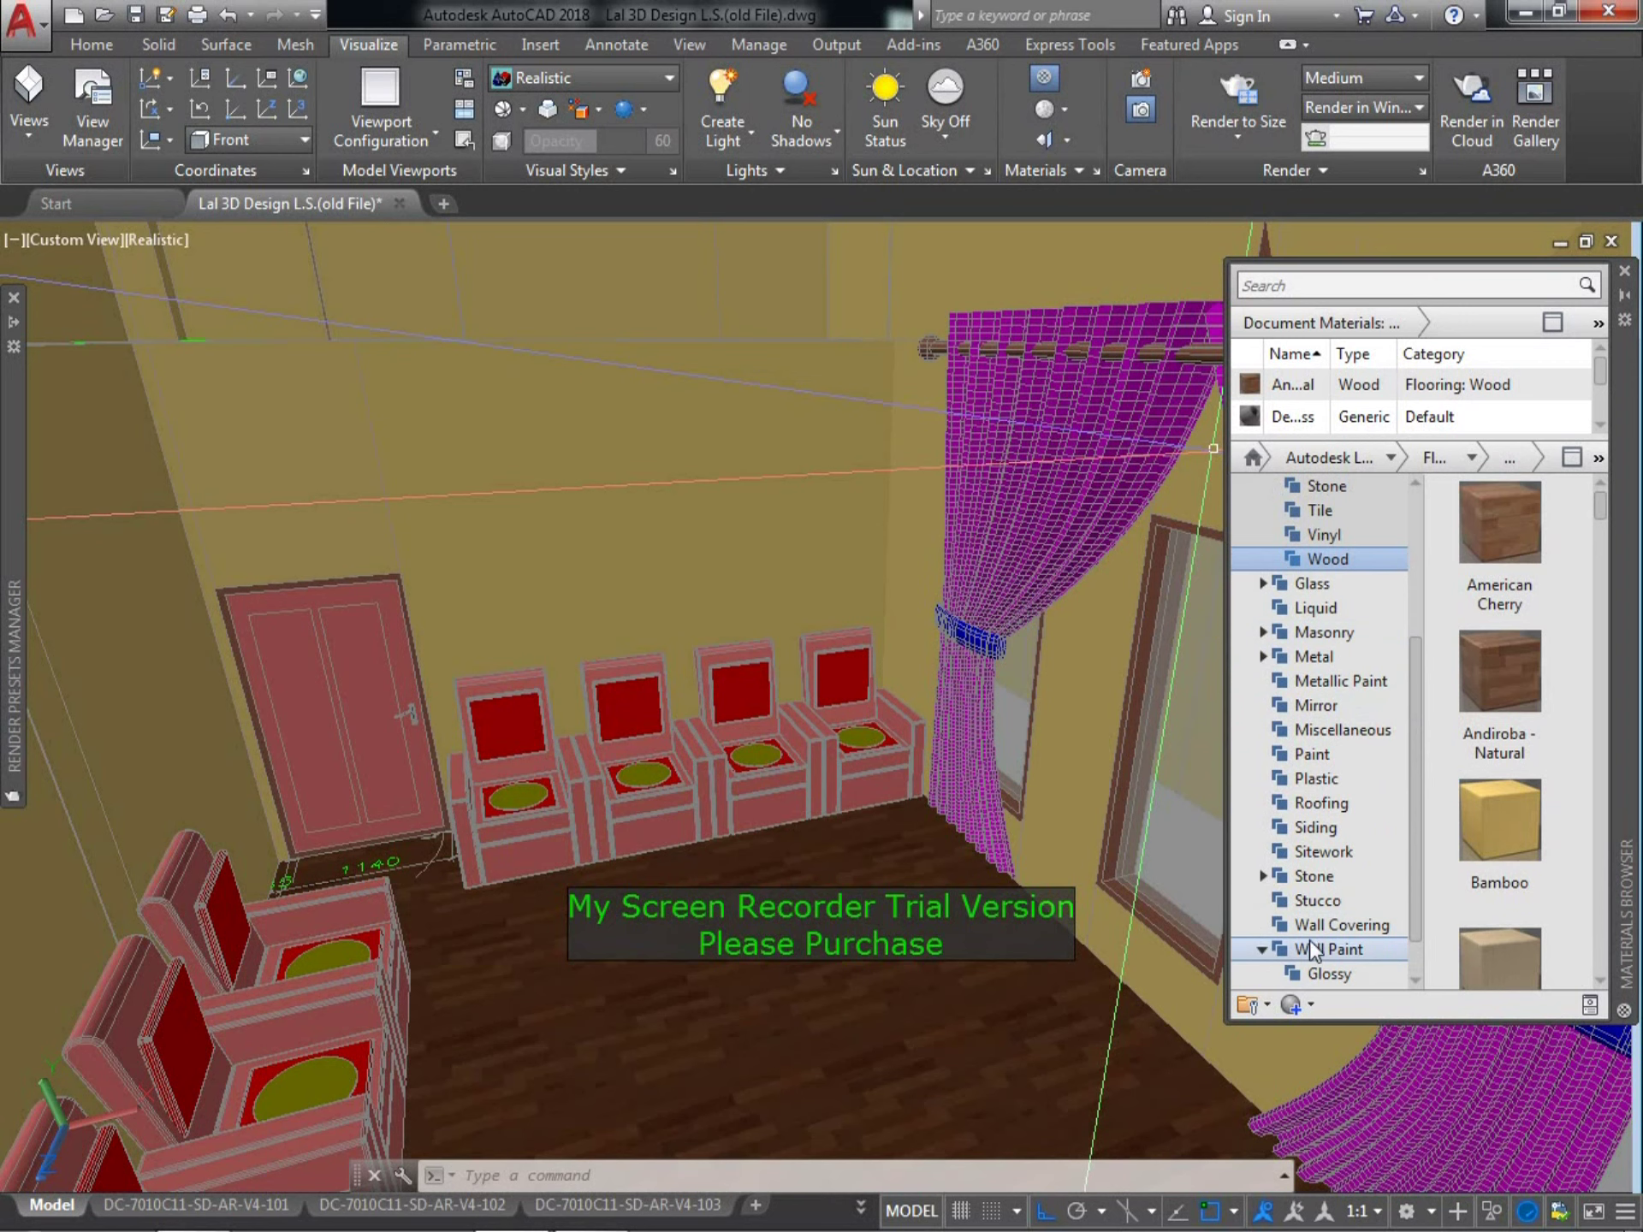
Bring up the Wall Covering materials and drag Abstract Light Brown onto the back wall
{"action": "left_click", "coordinate": [1263, 951]}
{"action": "left_click", "coordinate": [1337, 974]}
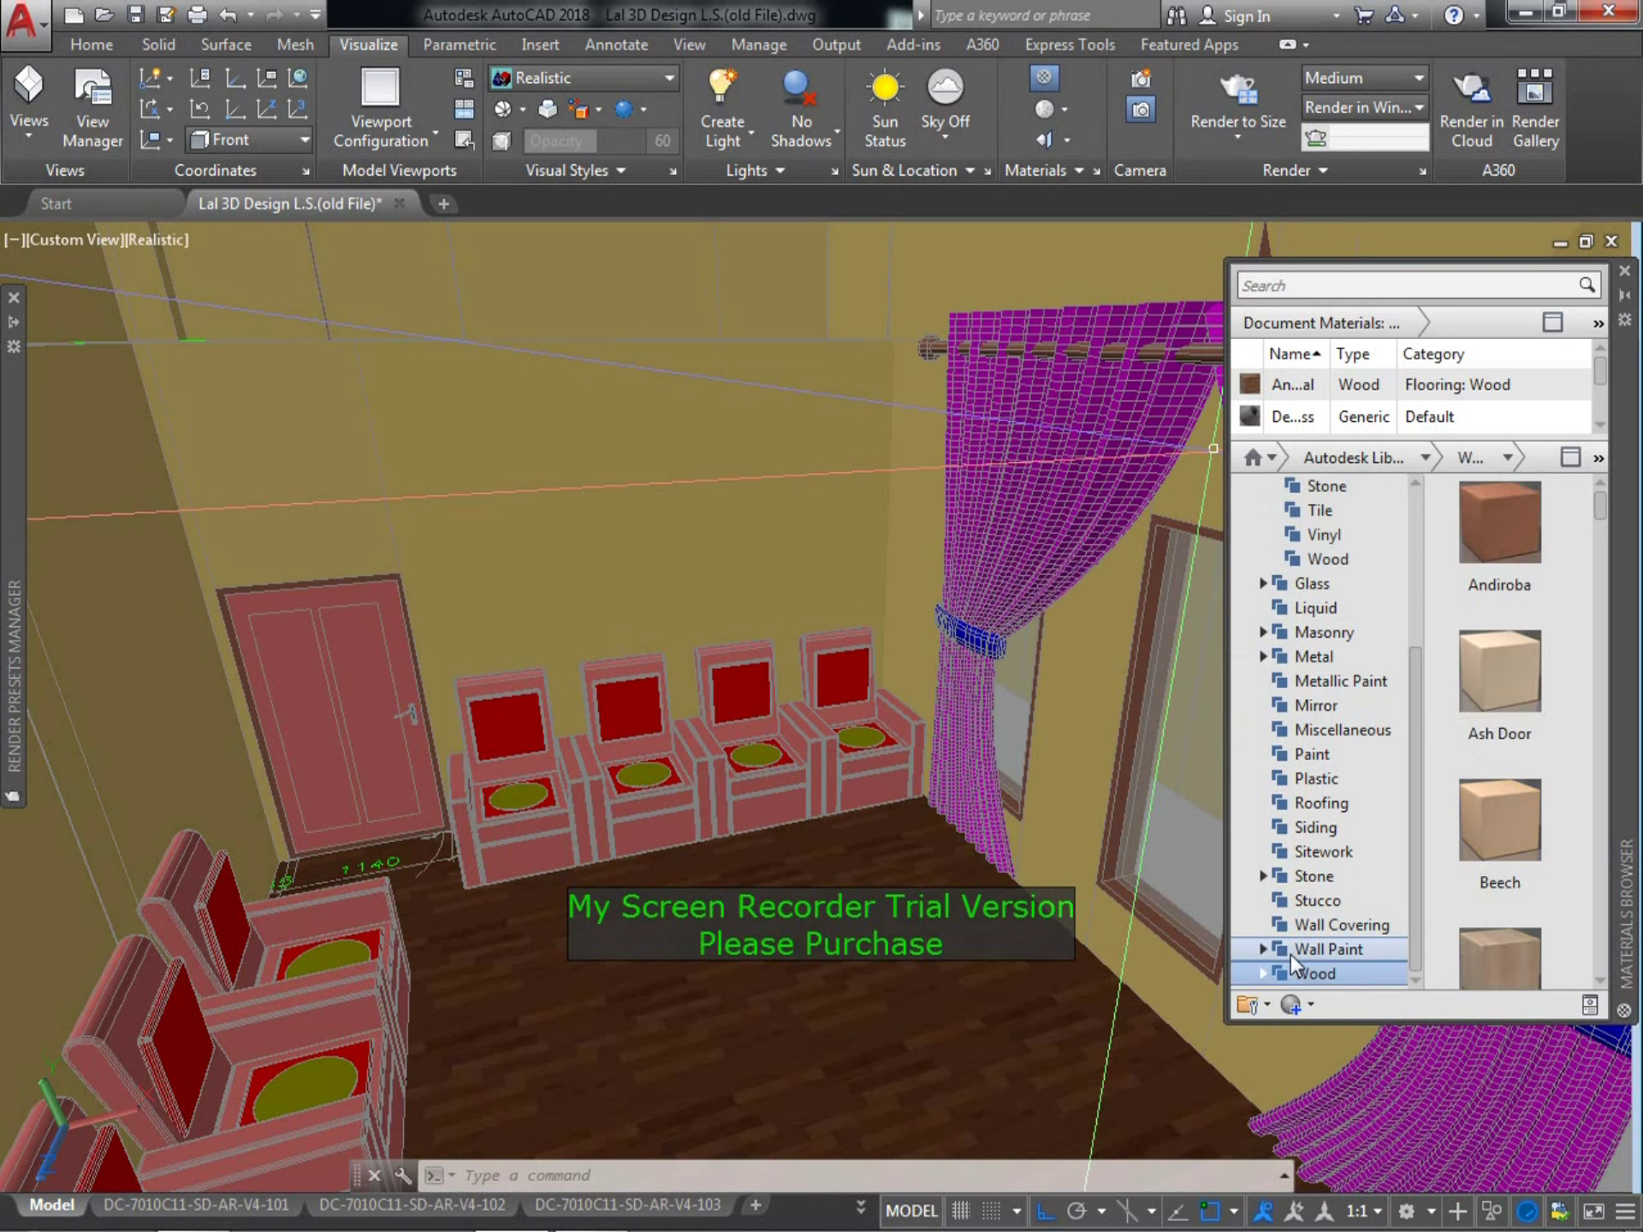
{"action": "left_click", "coordinate": [1291, 941]}
{"action": "left_click", "coordinate": [1290, 923]}
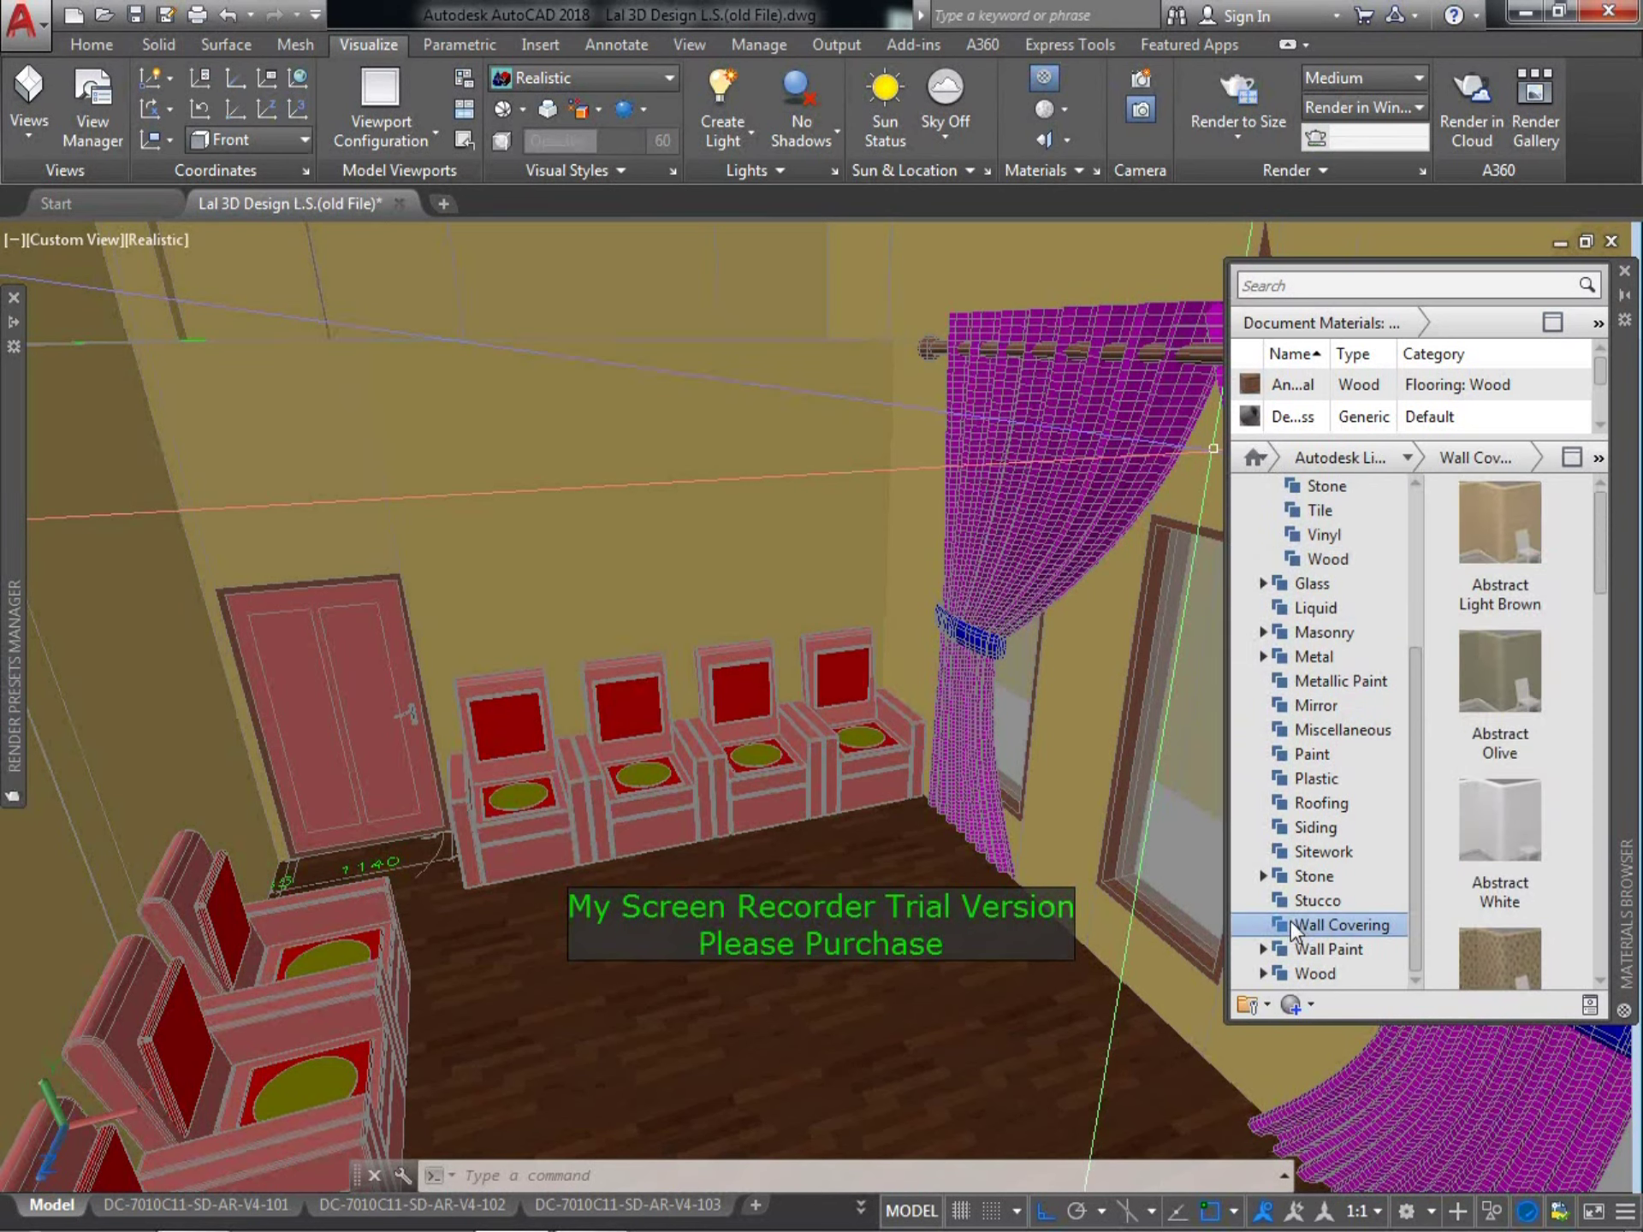
{"action": "left_click", "coordinate": [1282, 901]}
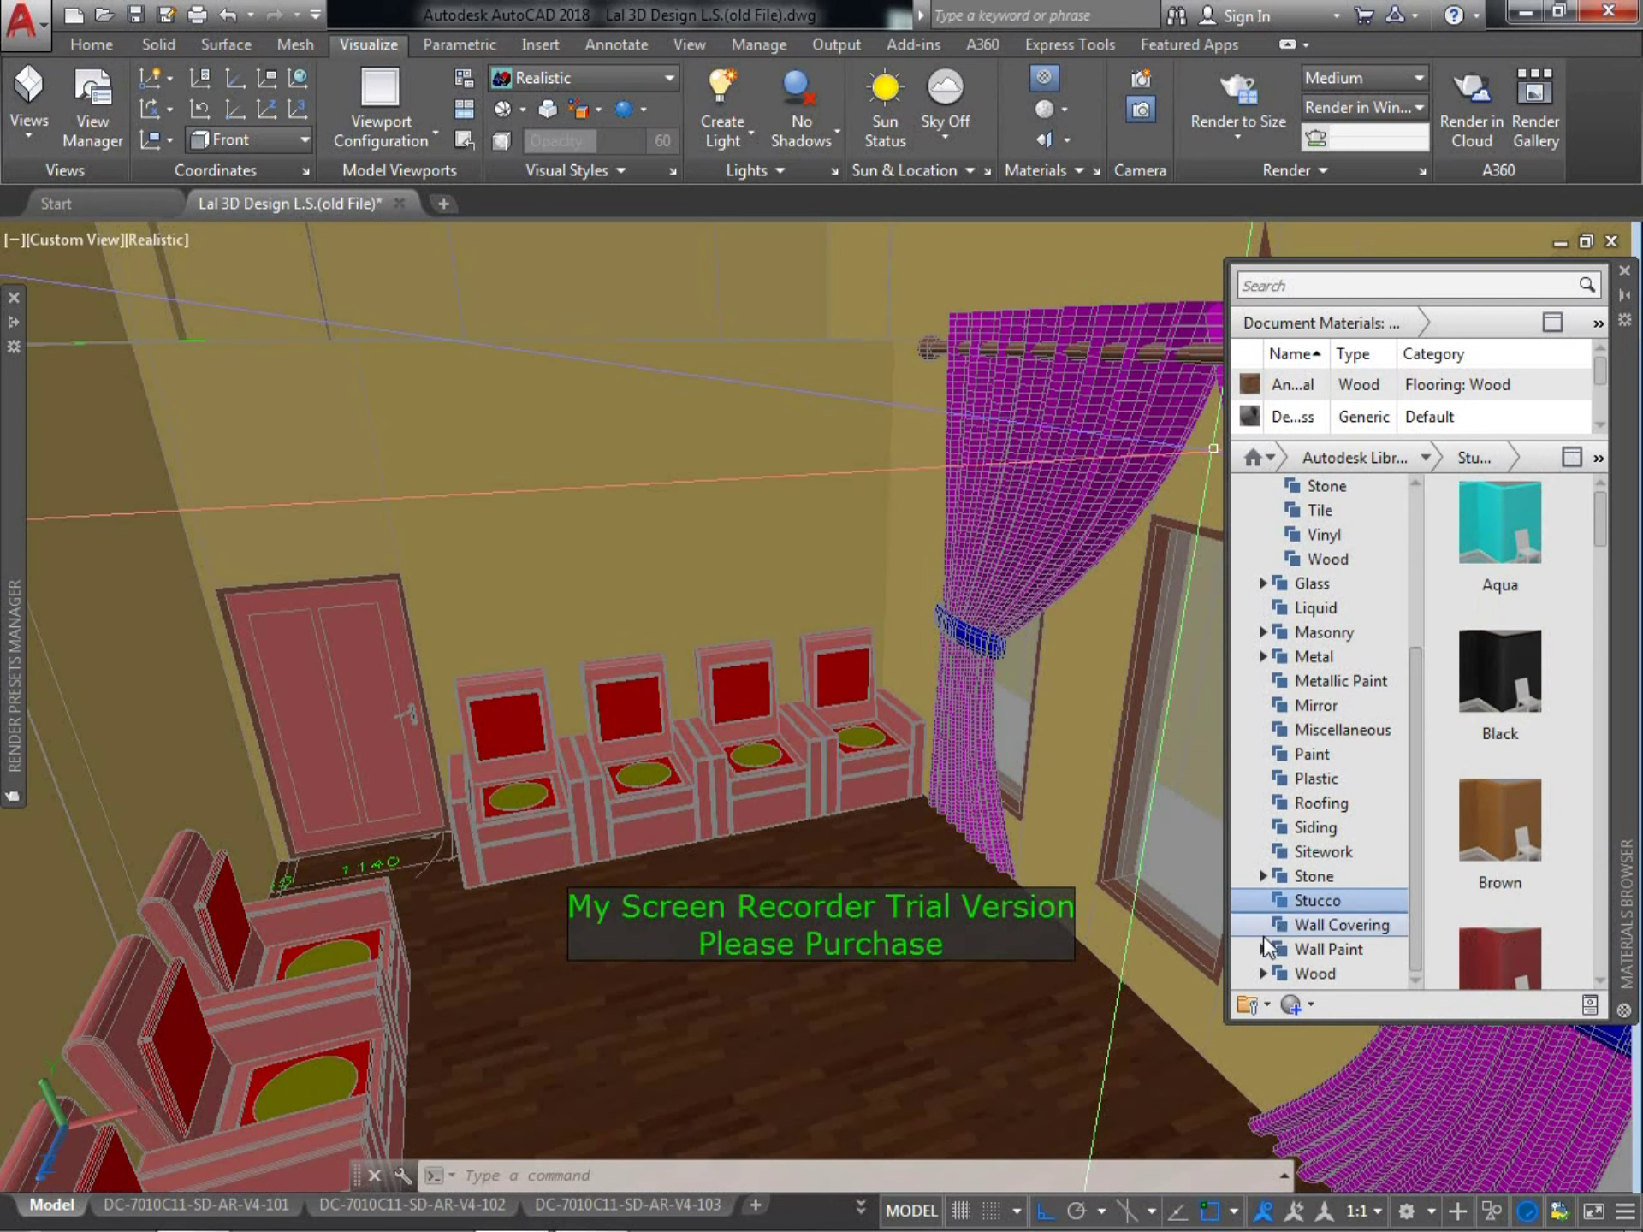
{"action": "left_click", "coordinate": [1281, 924]}
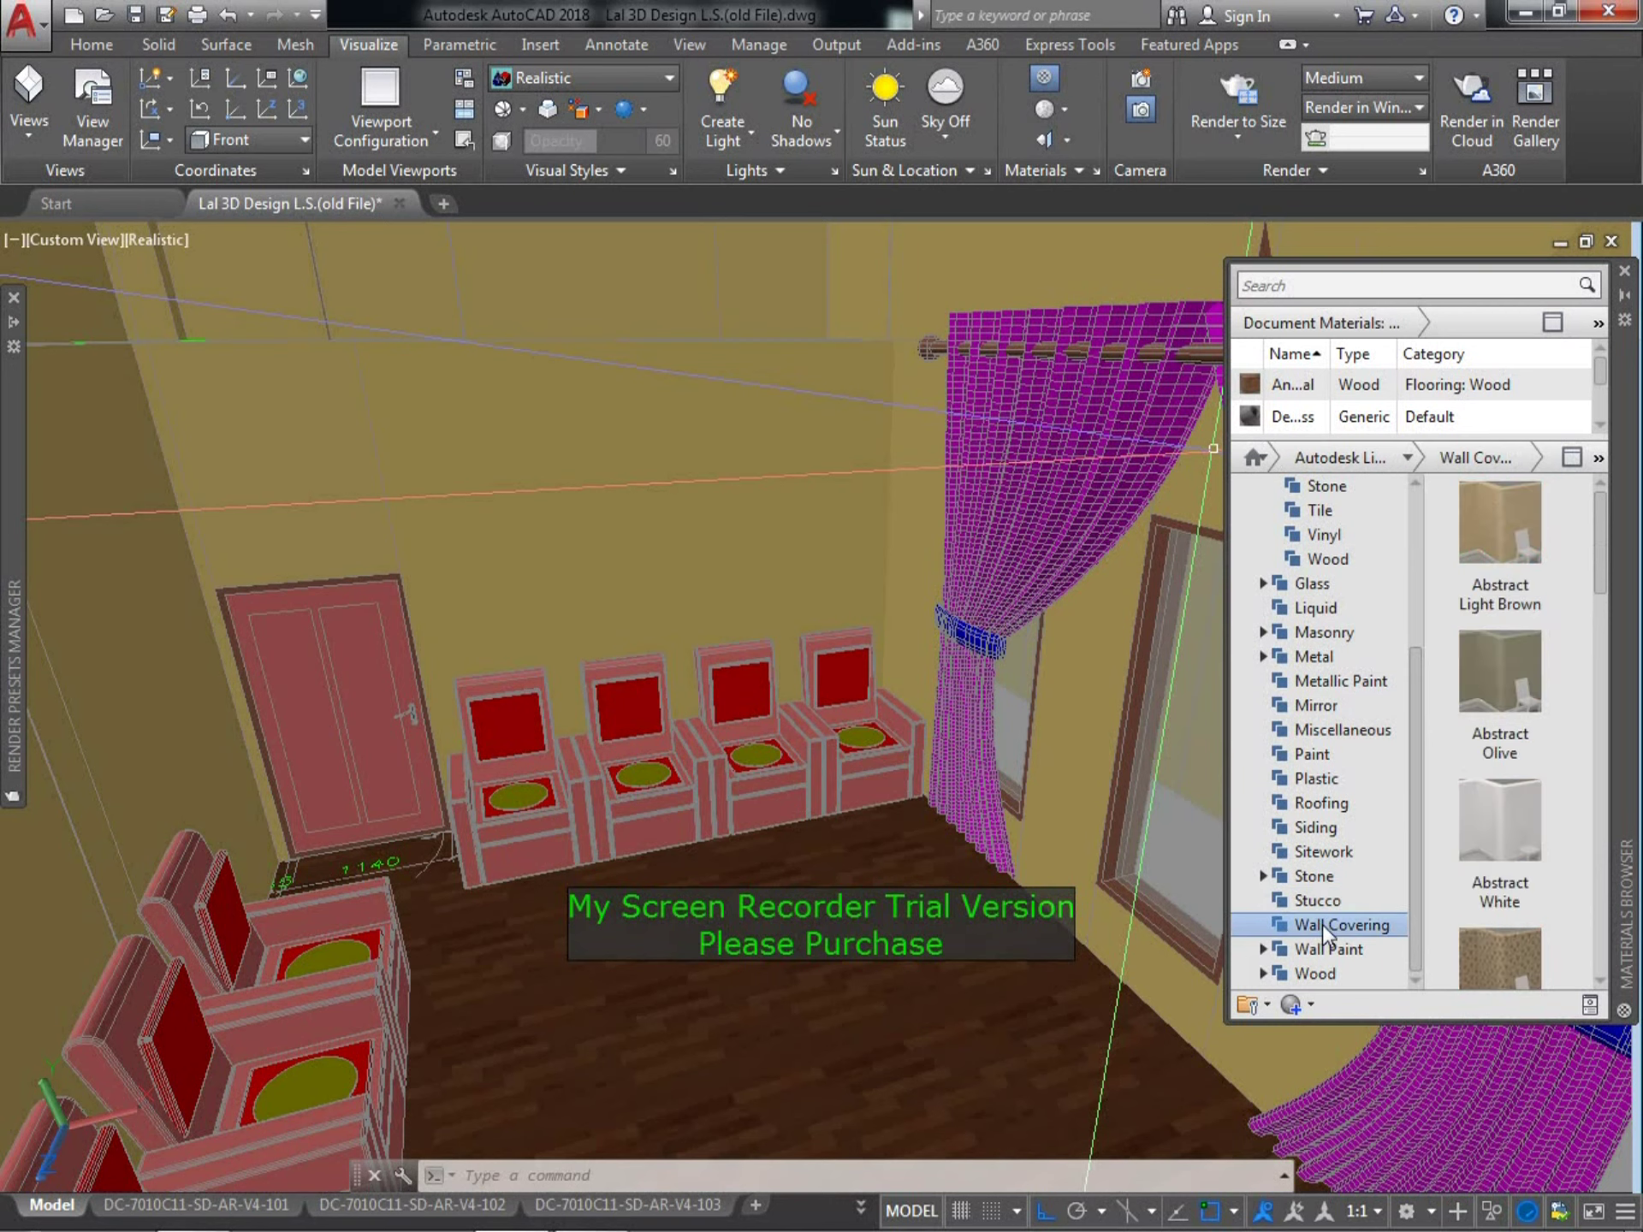
{"action": "left_click_drag", "start_coordinate": [1519, 525], "coordinate": [609, 440]}
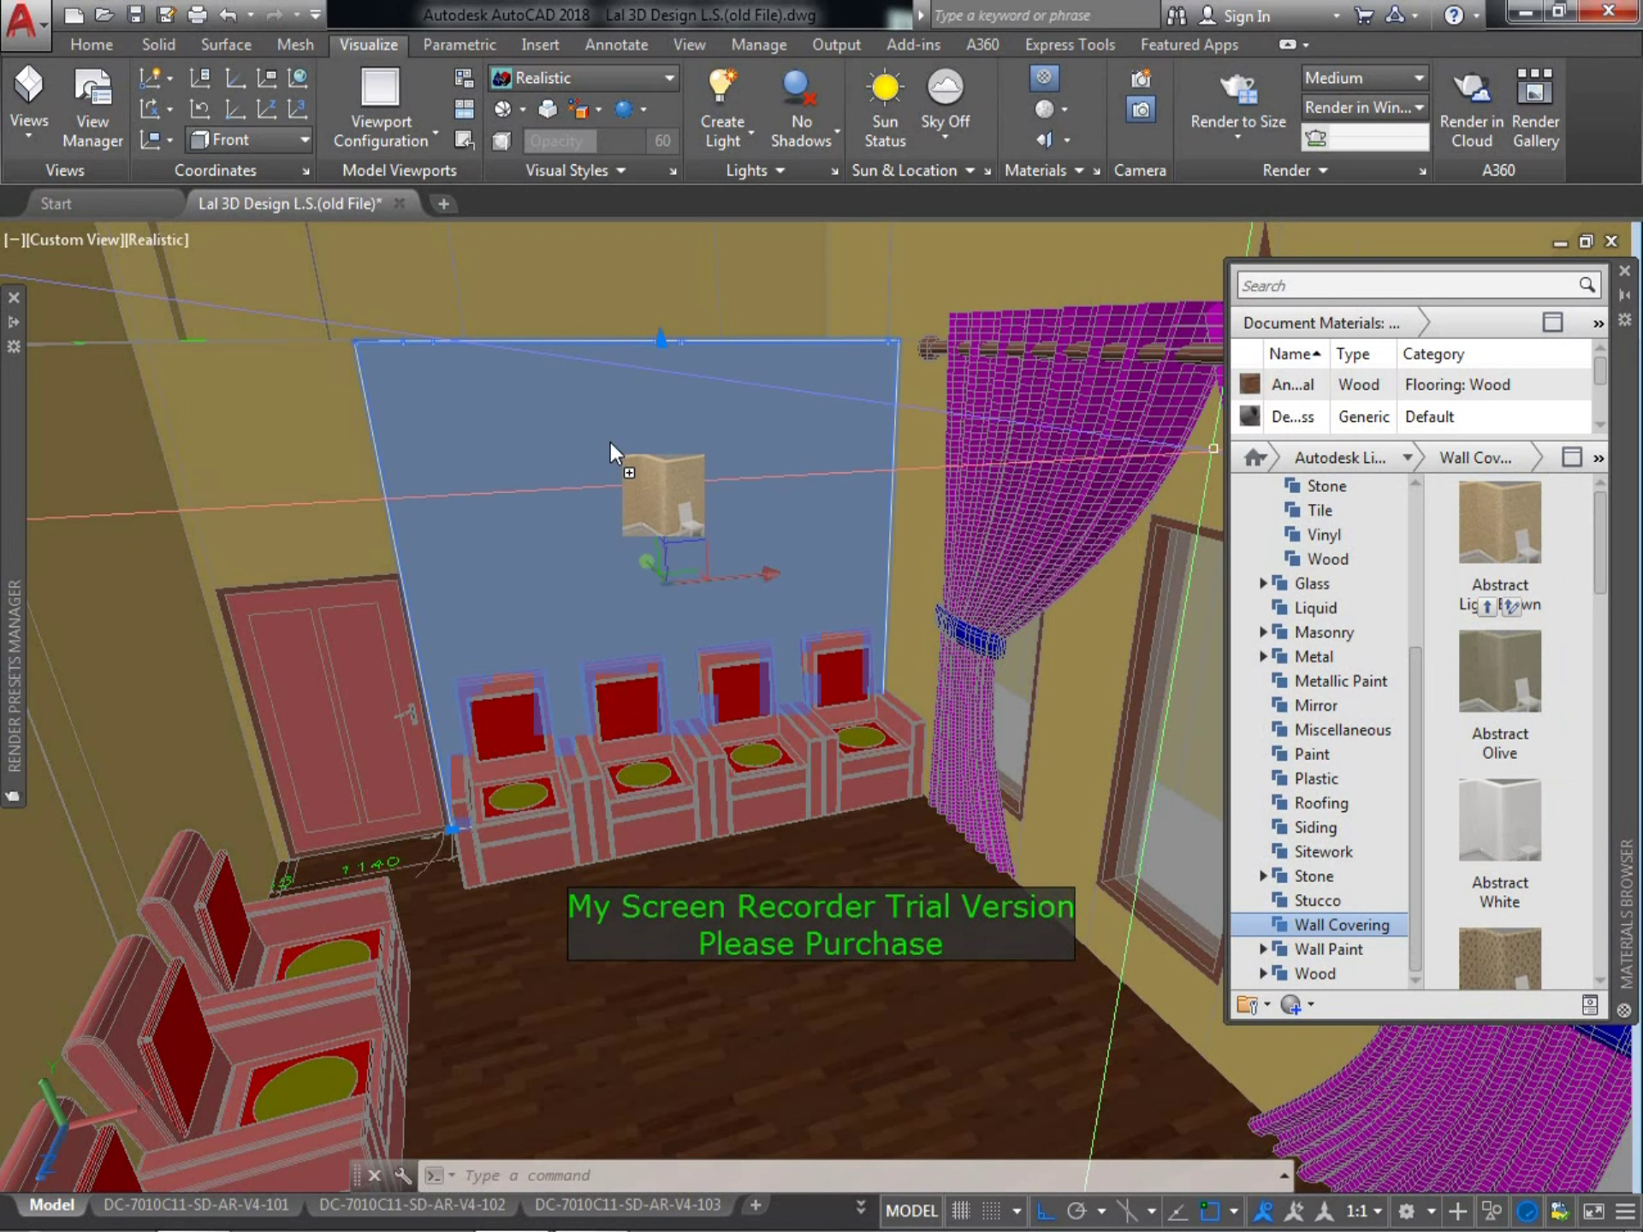
Replace the back wall's Abstract Light Brown with the Abstract White wall covering
{"action": "left_click_drag", "start_coordinate": [609, 440], "coordinate": [671, 404]}
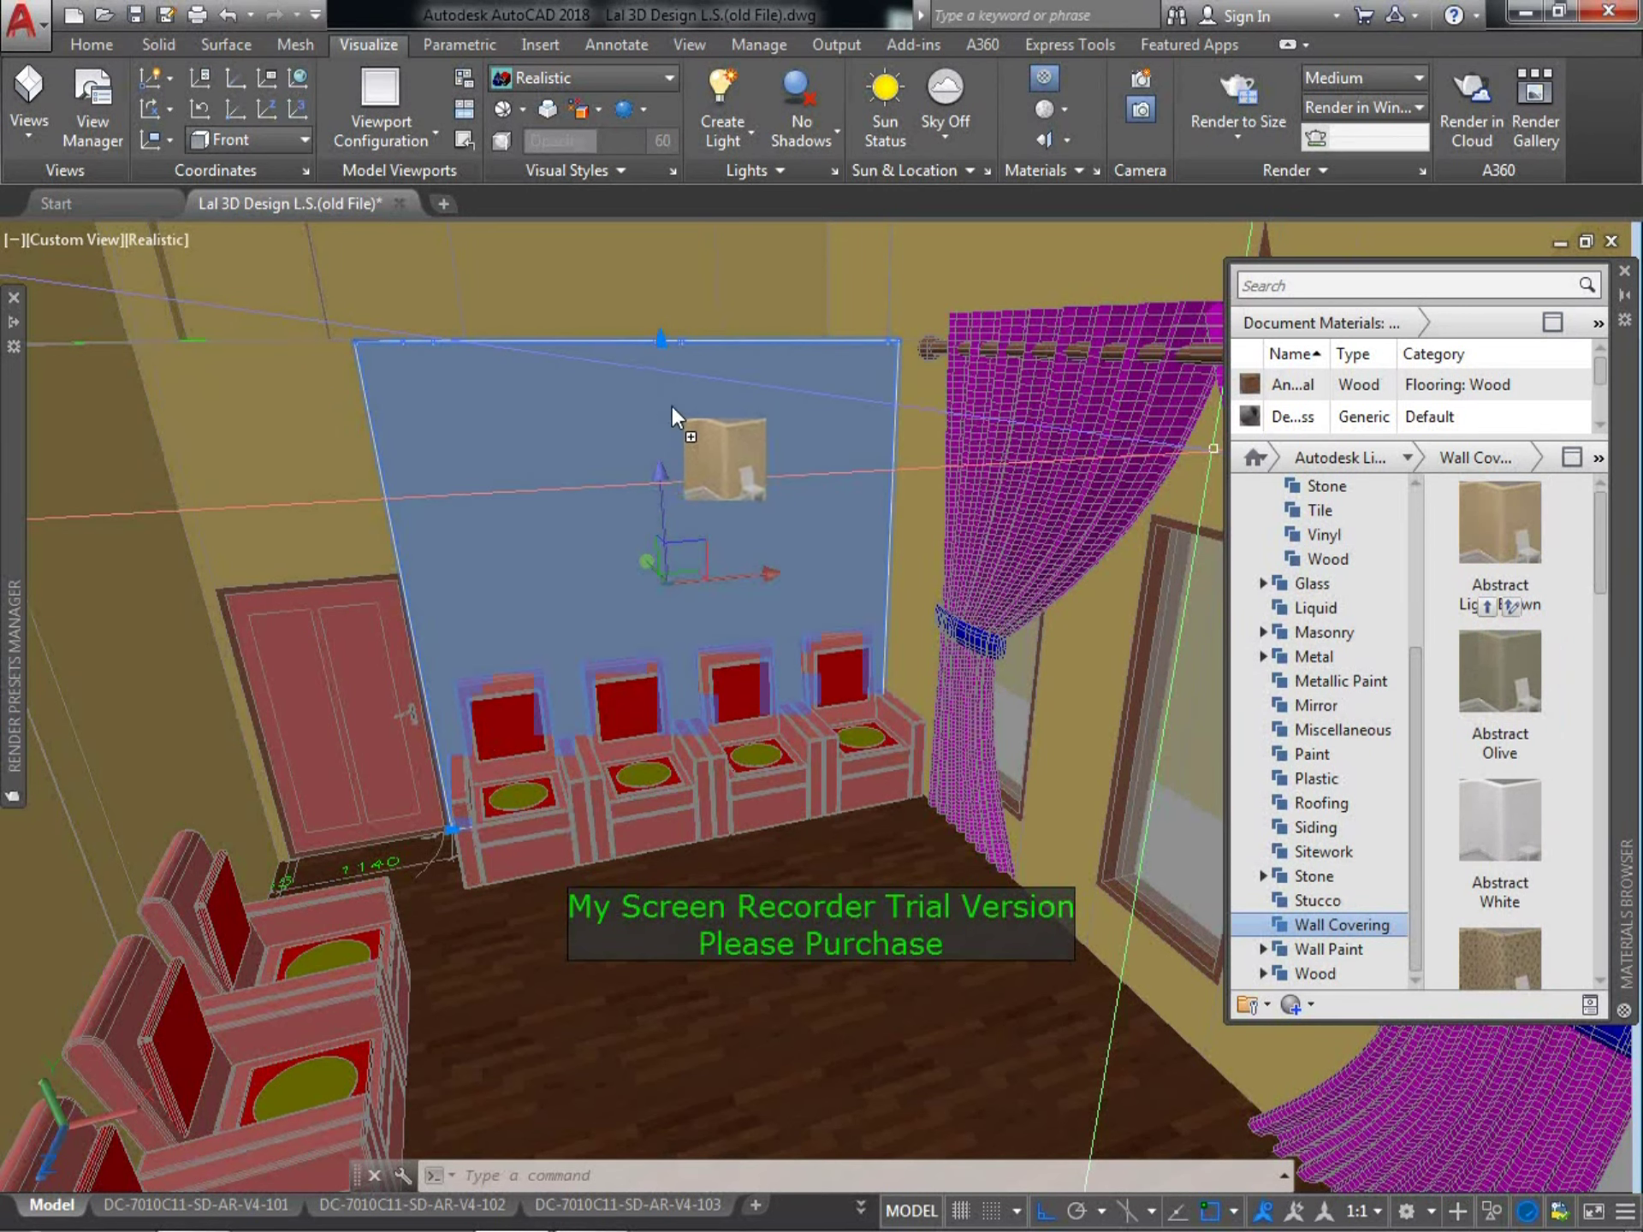
{"action": "mouse_move", "coordinate": [672, 408]}
{"action": "left_mouse_down"}
{"action": "mouse_move", "coordinate": [613, 421]}
{"action": "mouse_move", "coordinate": [534, 368]}
{"action": "left_mouse_up"}
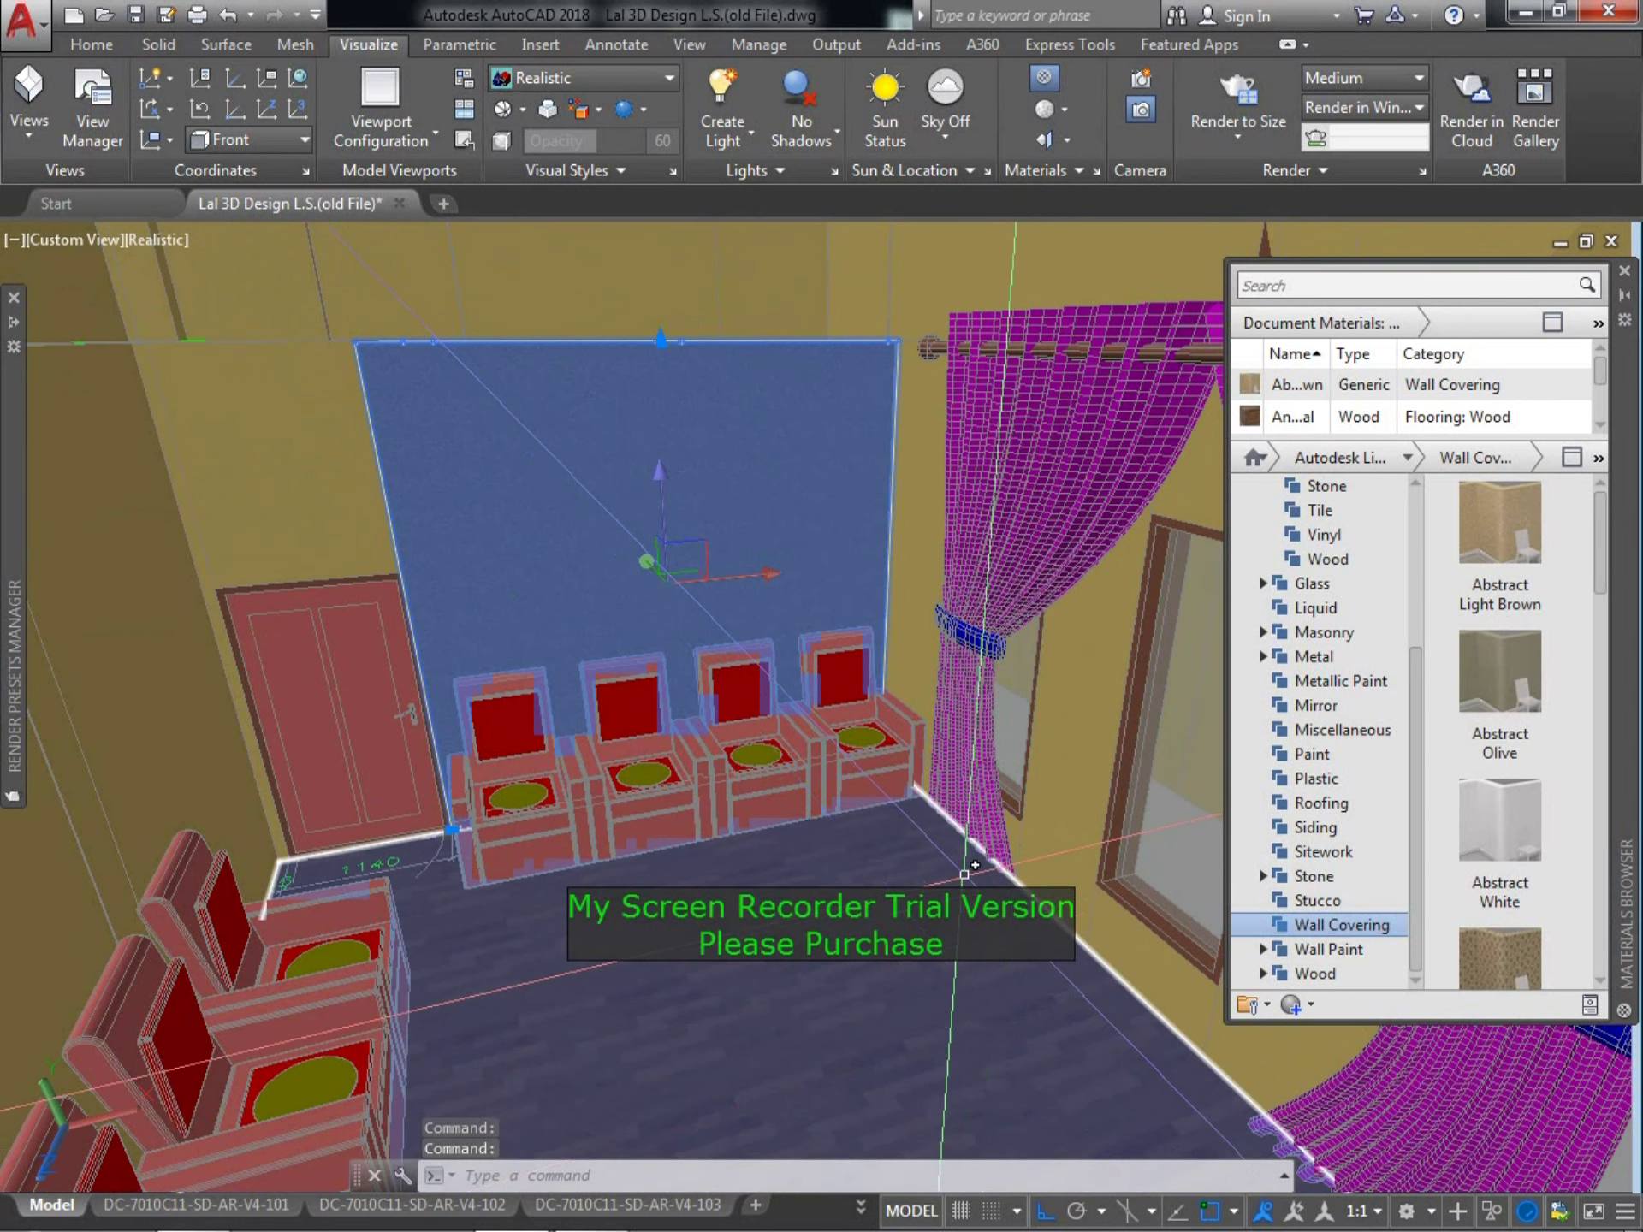
{"action": "key", "text": "Escape"}
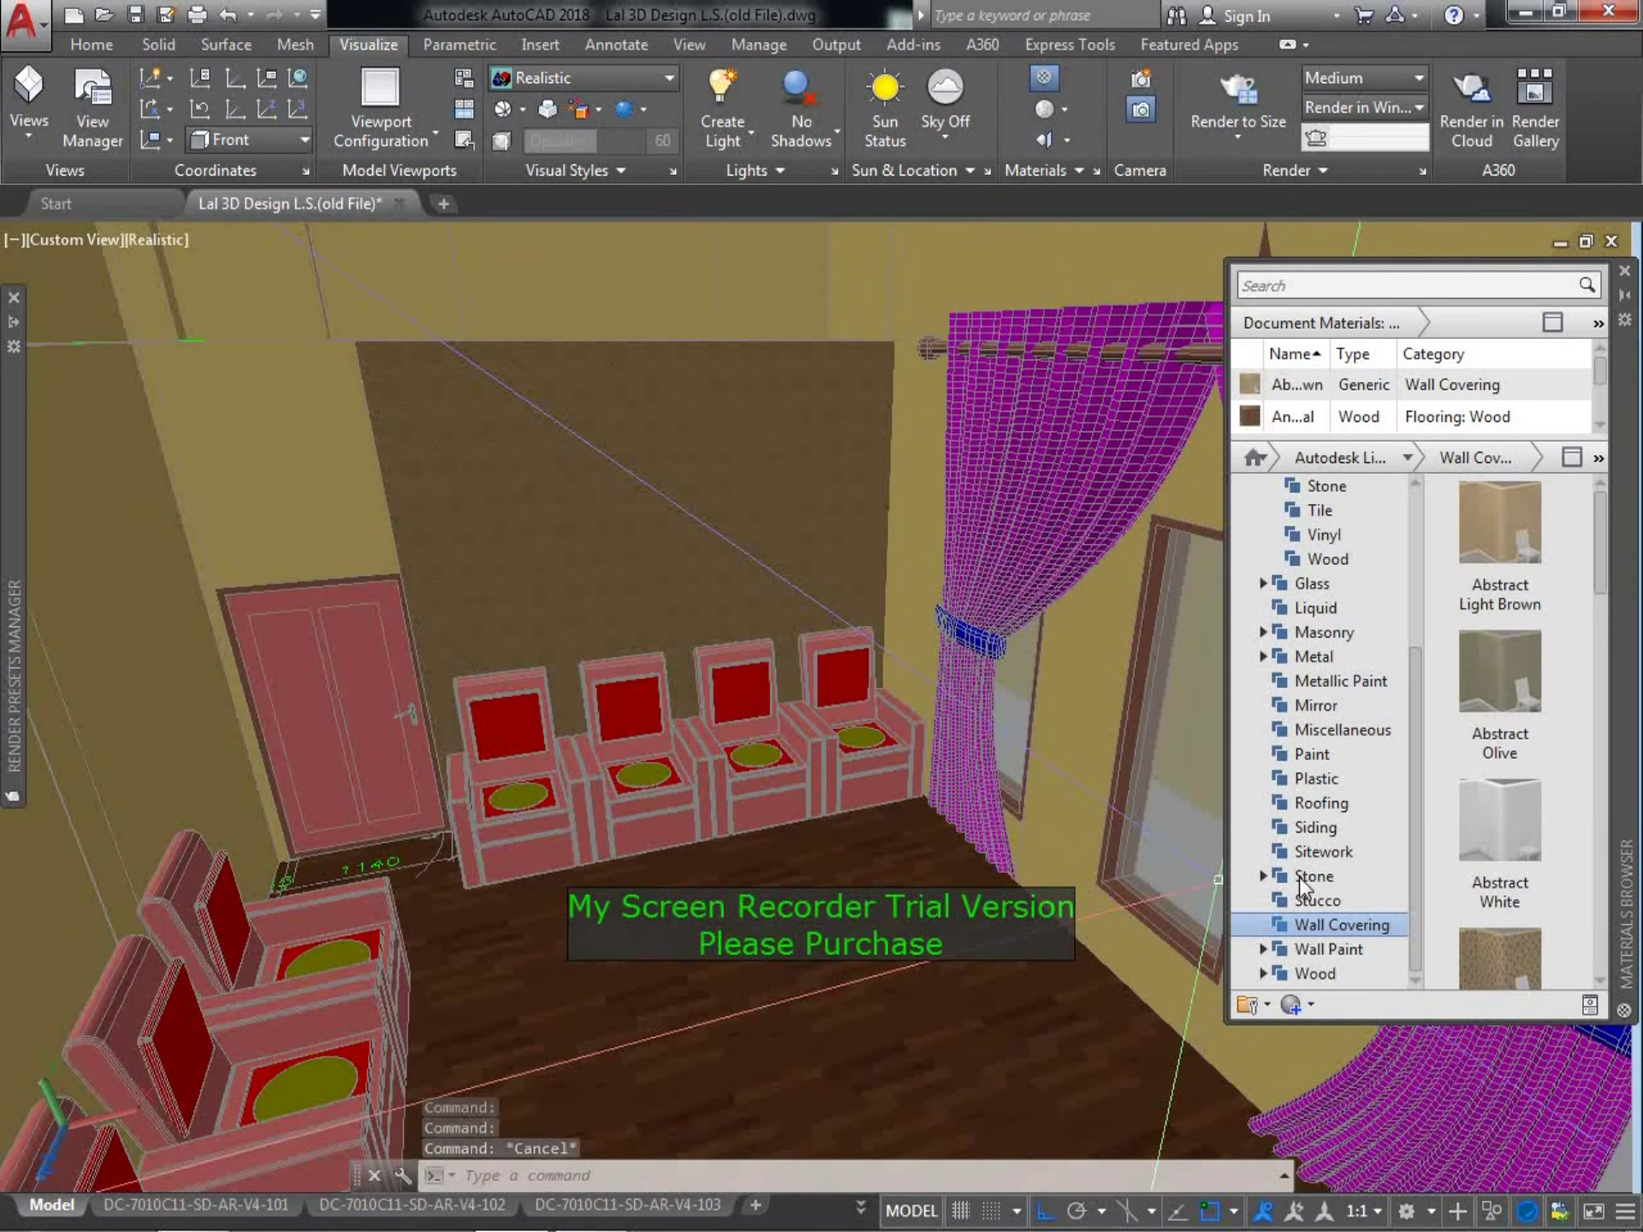
{"action": "left_click_drag", "start_coordinate": [1493, 823], "coordinate": [729, 464]}
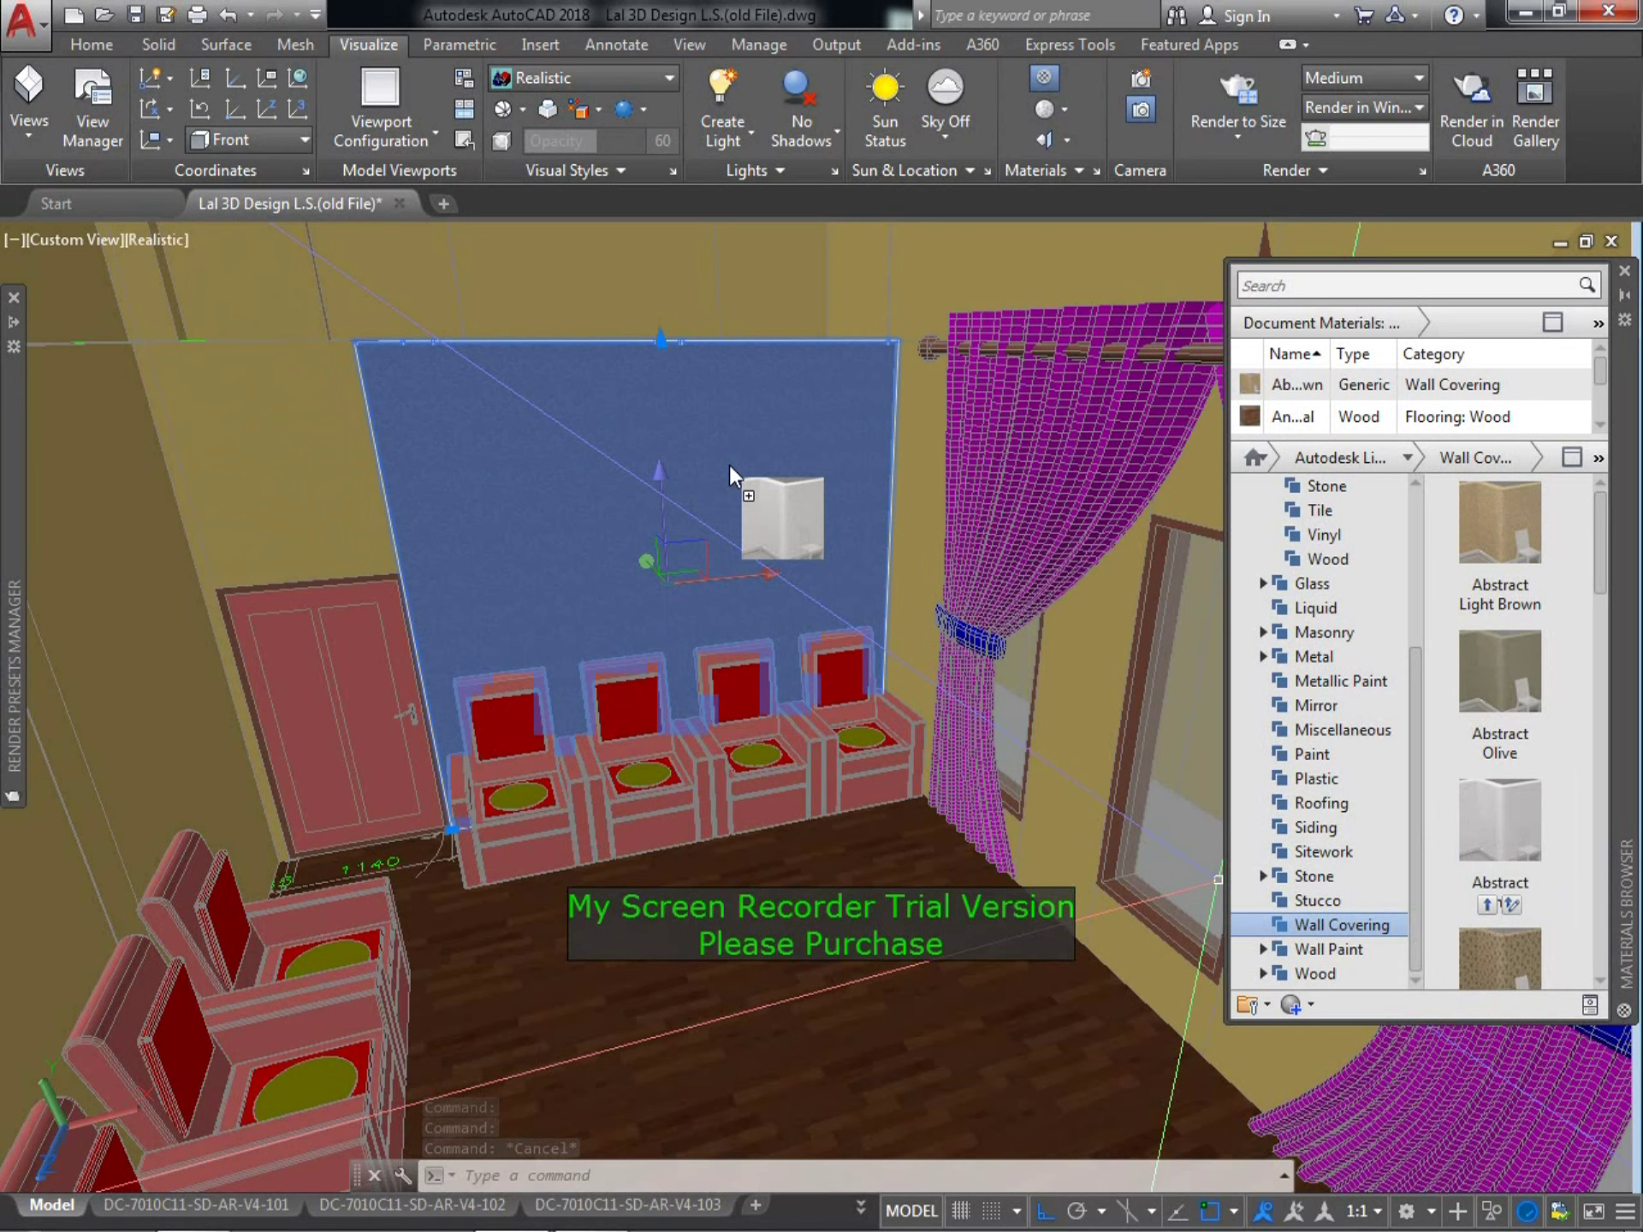
{"action": "left_click_drag", "start_coordinate": [729, 463], "coordinate": [729, 464]}
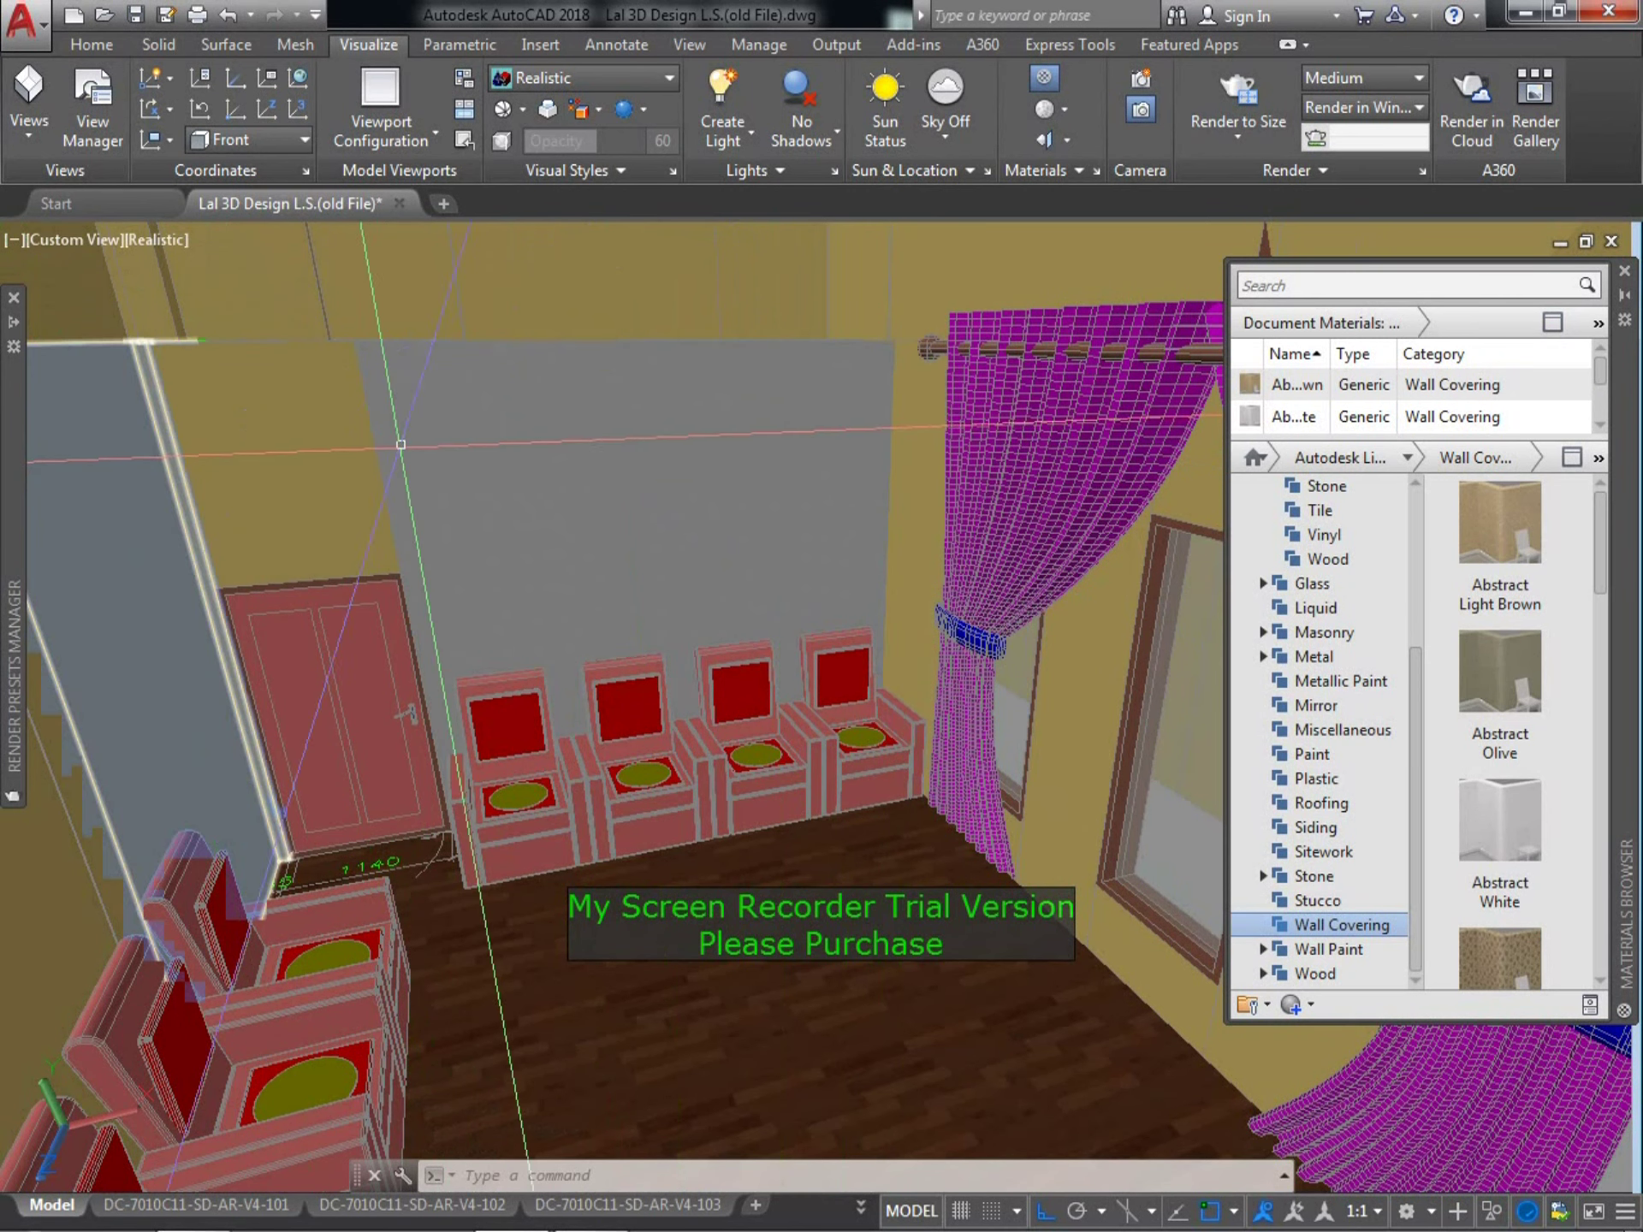
{"action": "left_click", "coordinate": [299, 444]}
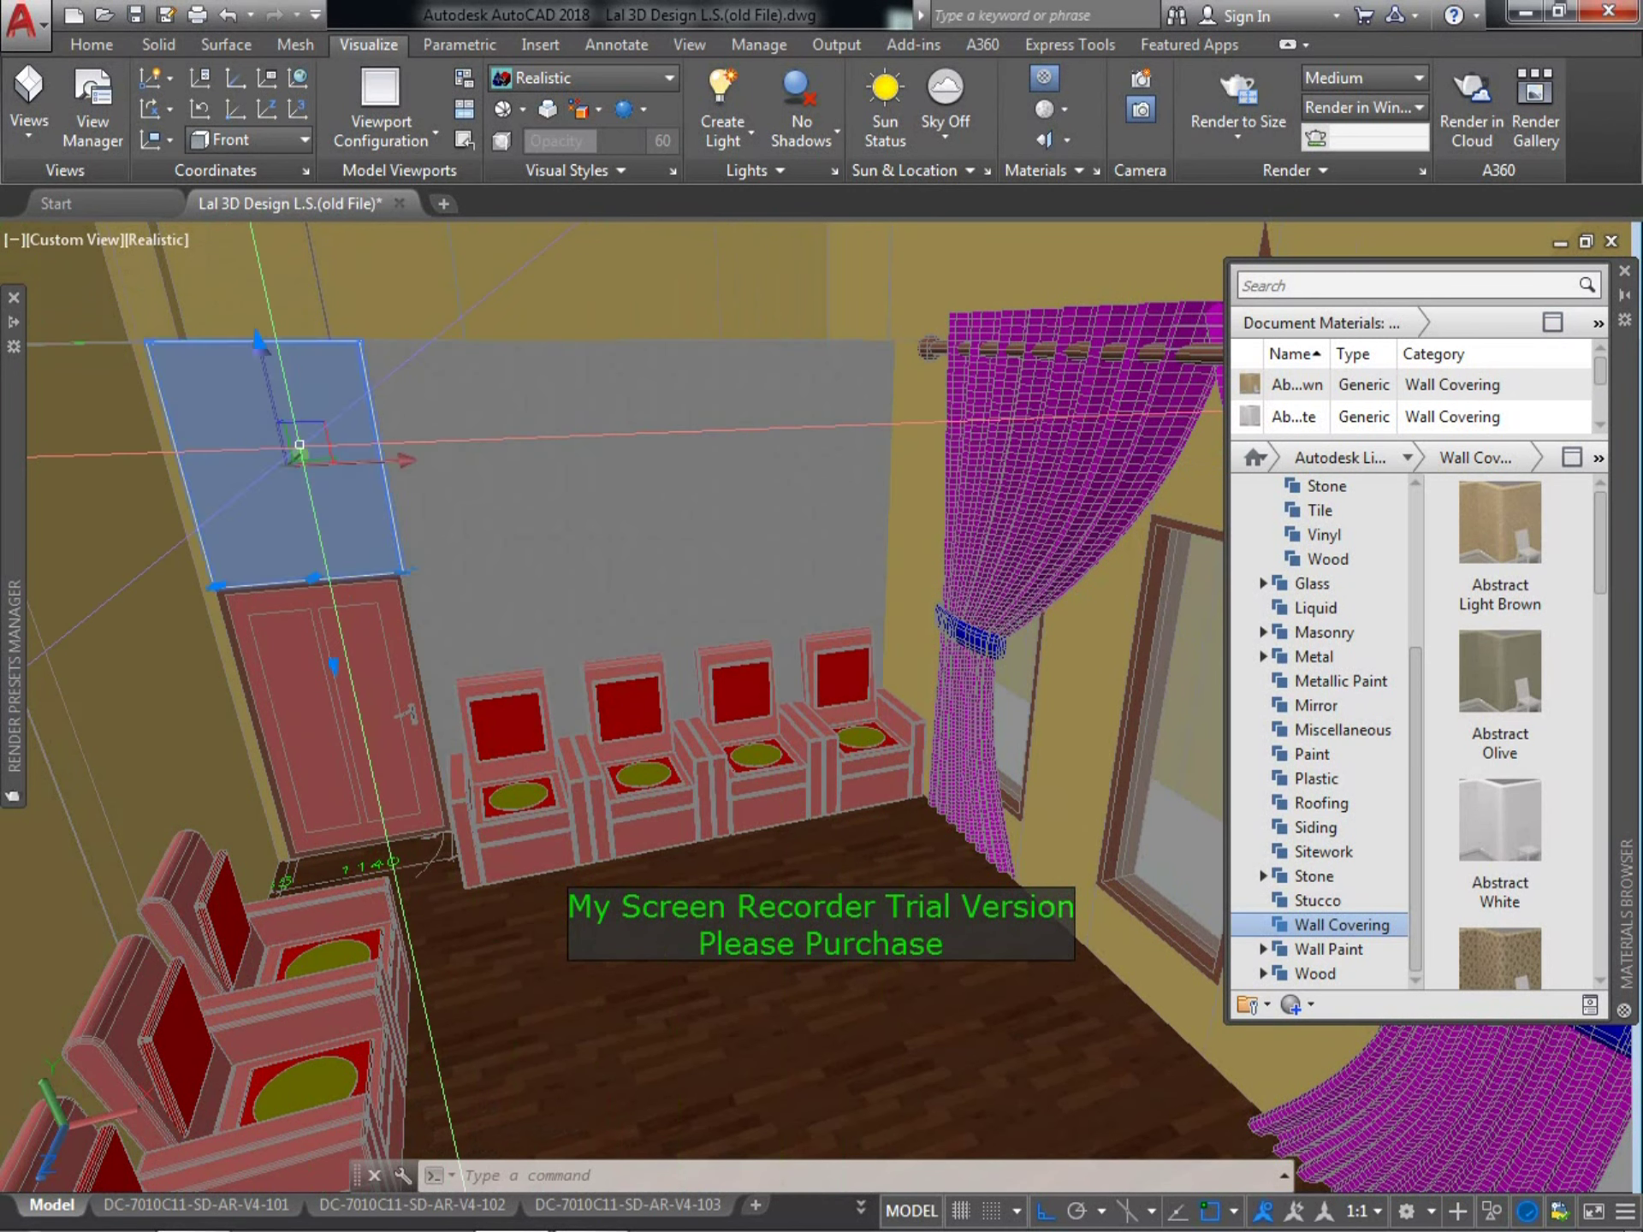
{"action": "right_click", "coordinate": [295, 442]}
{"action": "right_click", "coordinate": [247, 520]}
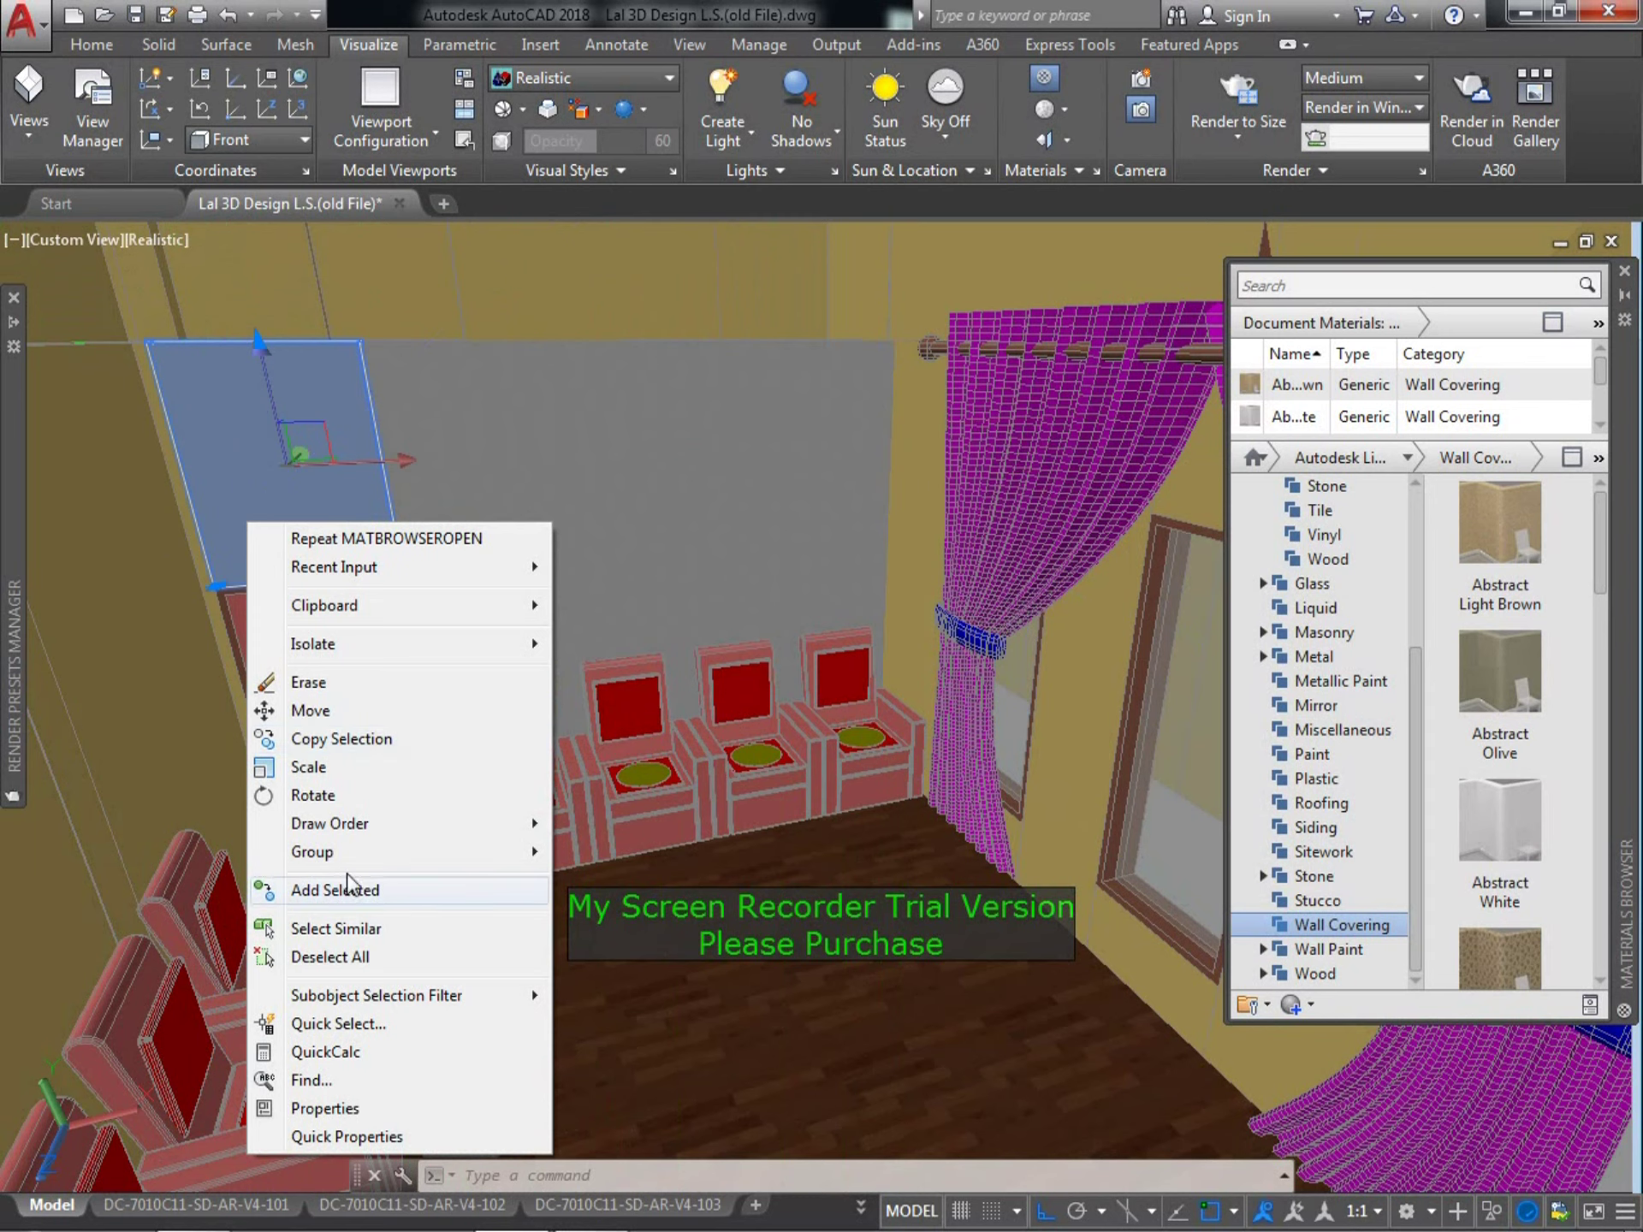
{"action": "left_click", "coordinate": [342, 933]}
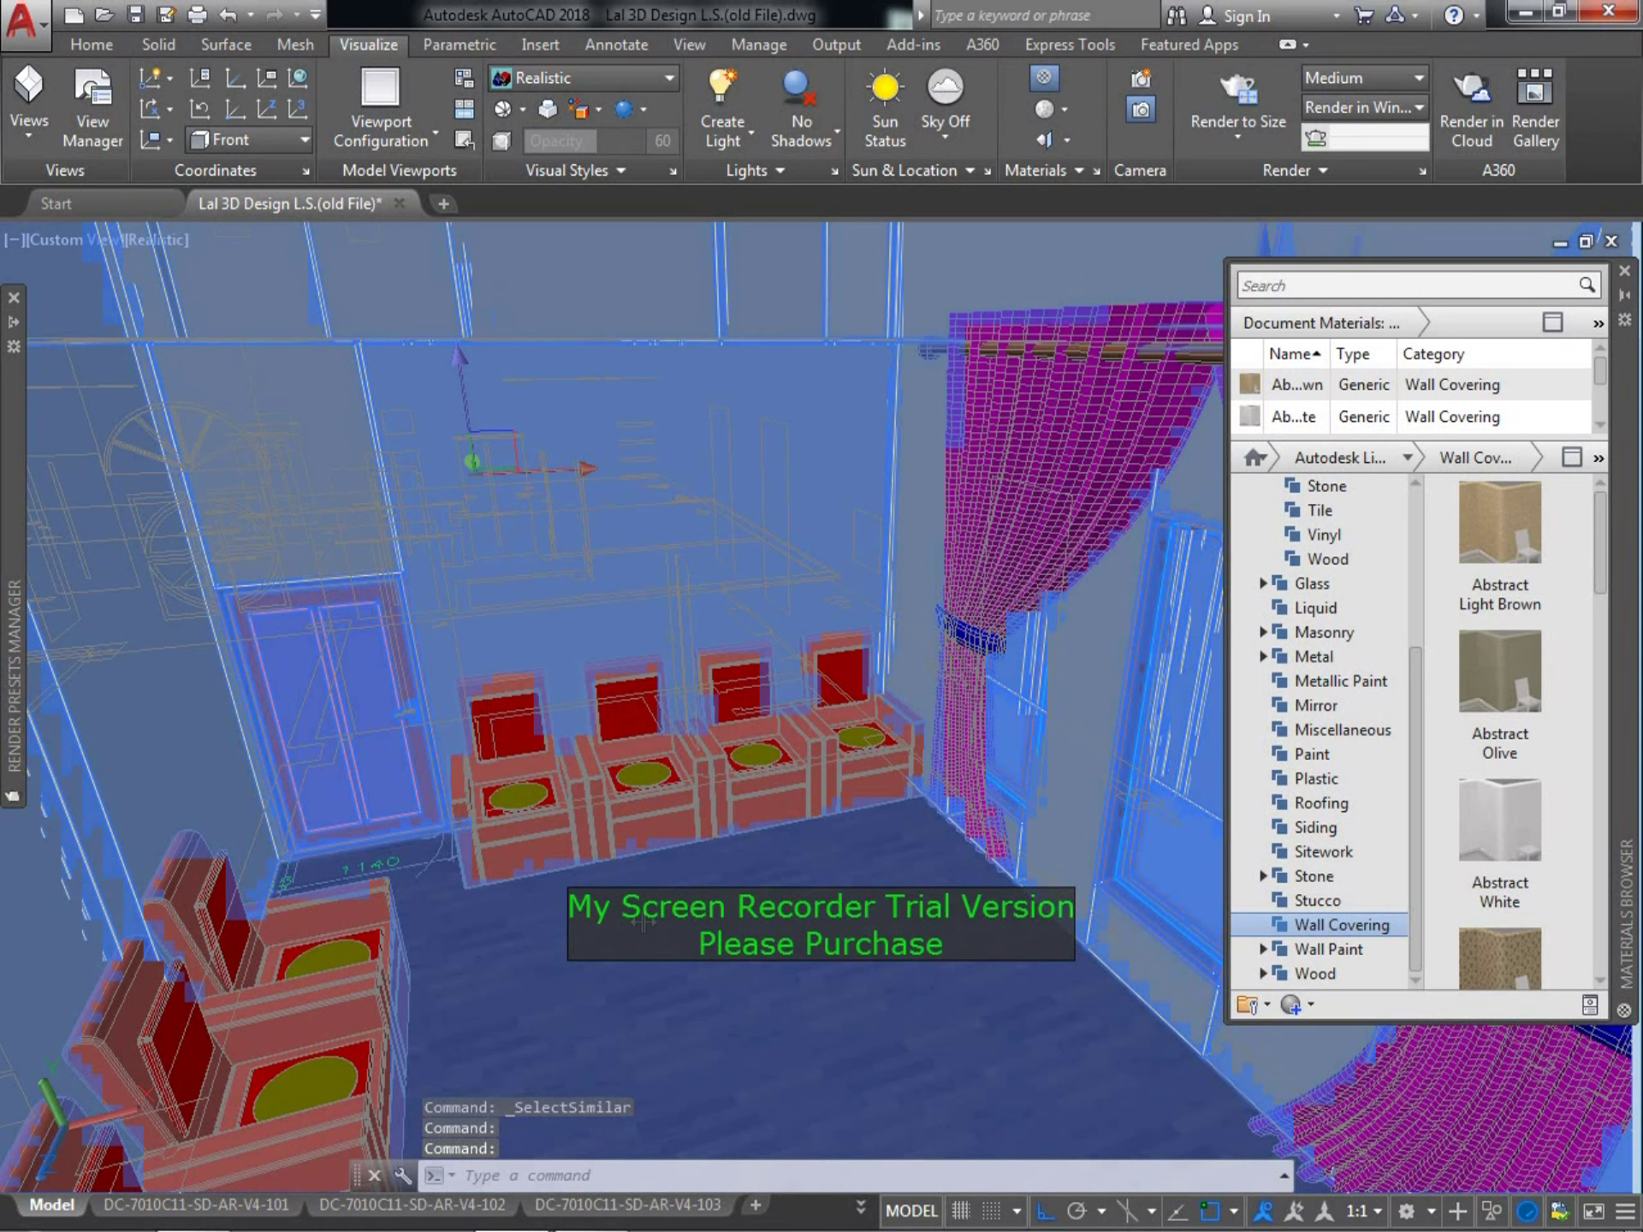
{"action": "key", "text": "Escape"}
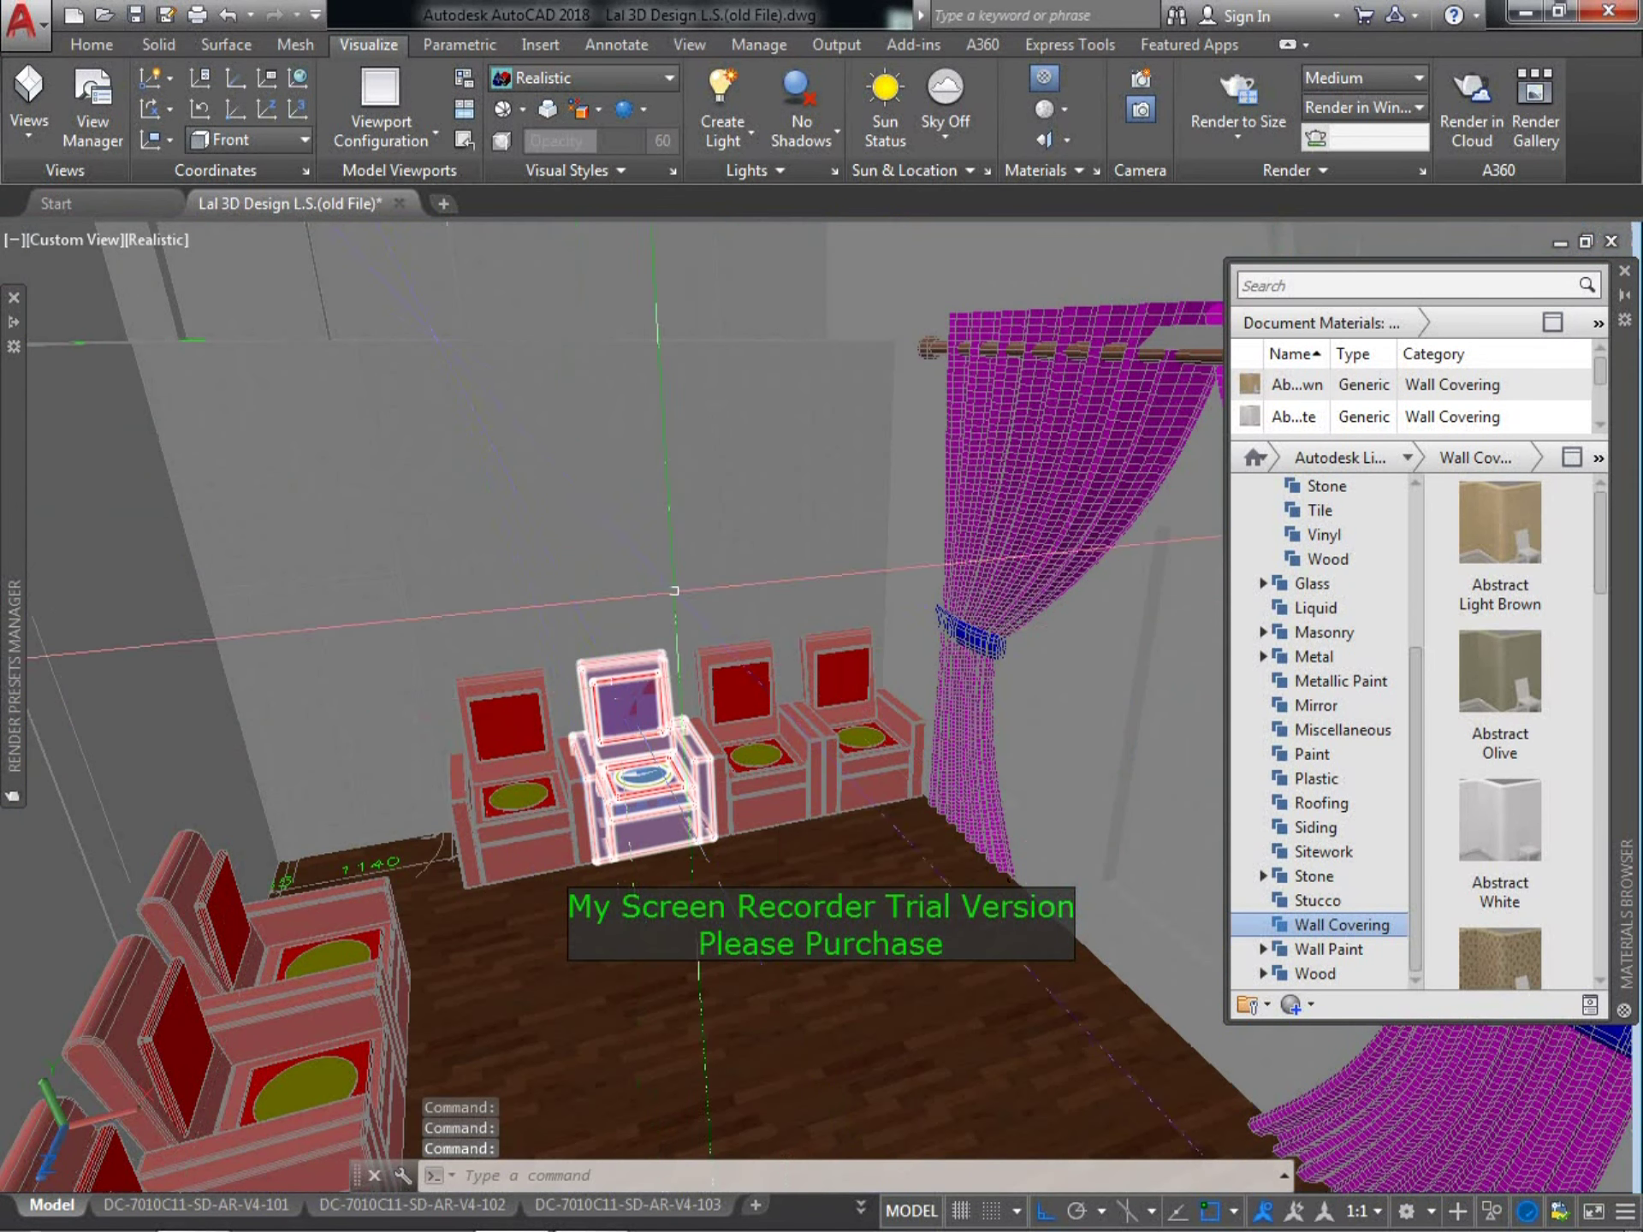
{"action": "left_click", "coordinate": [705, 1099]}
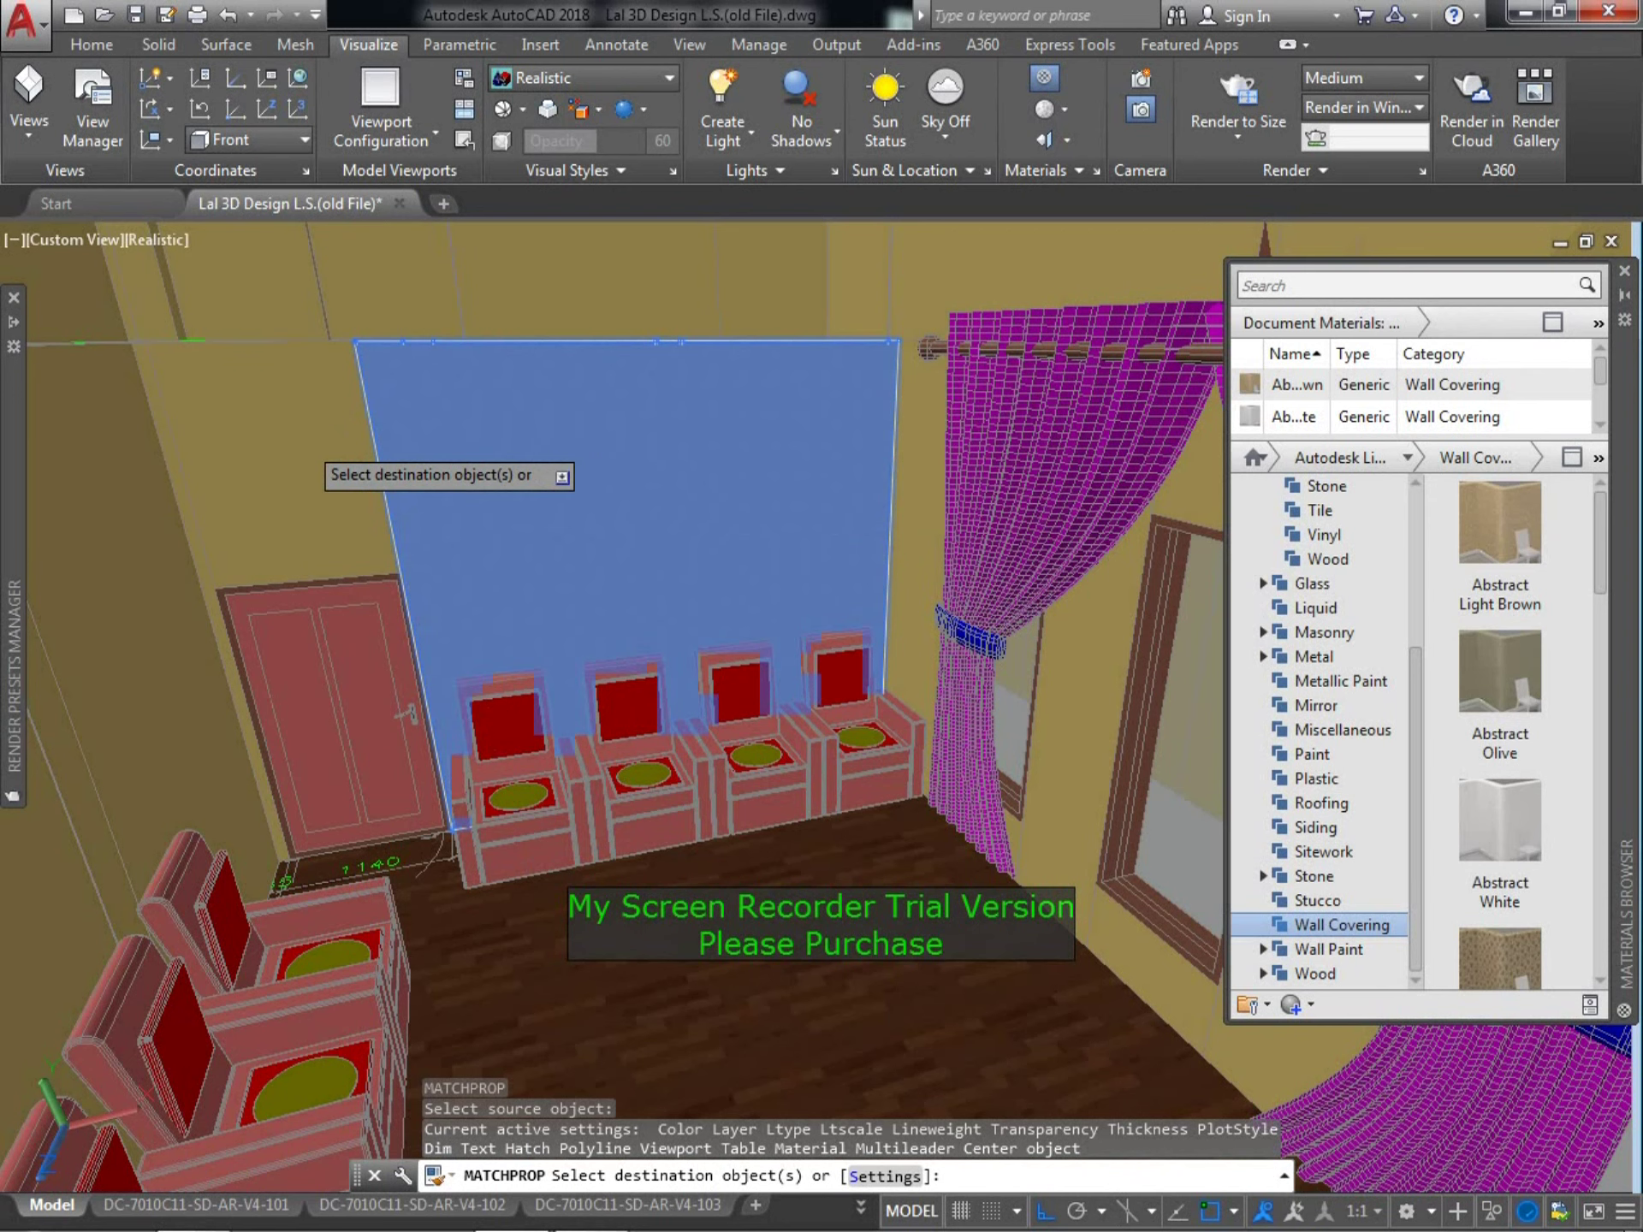
Match the white back-wall material onto the left wall sections and lower-left wall
{"action": "left_click", "coordinate": [303, 439]}
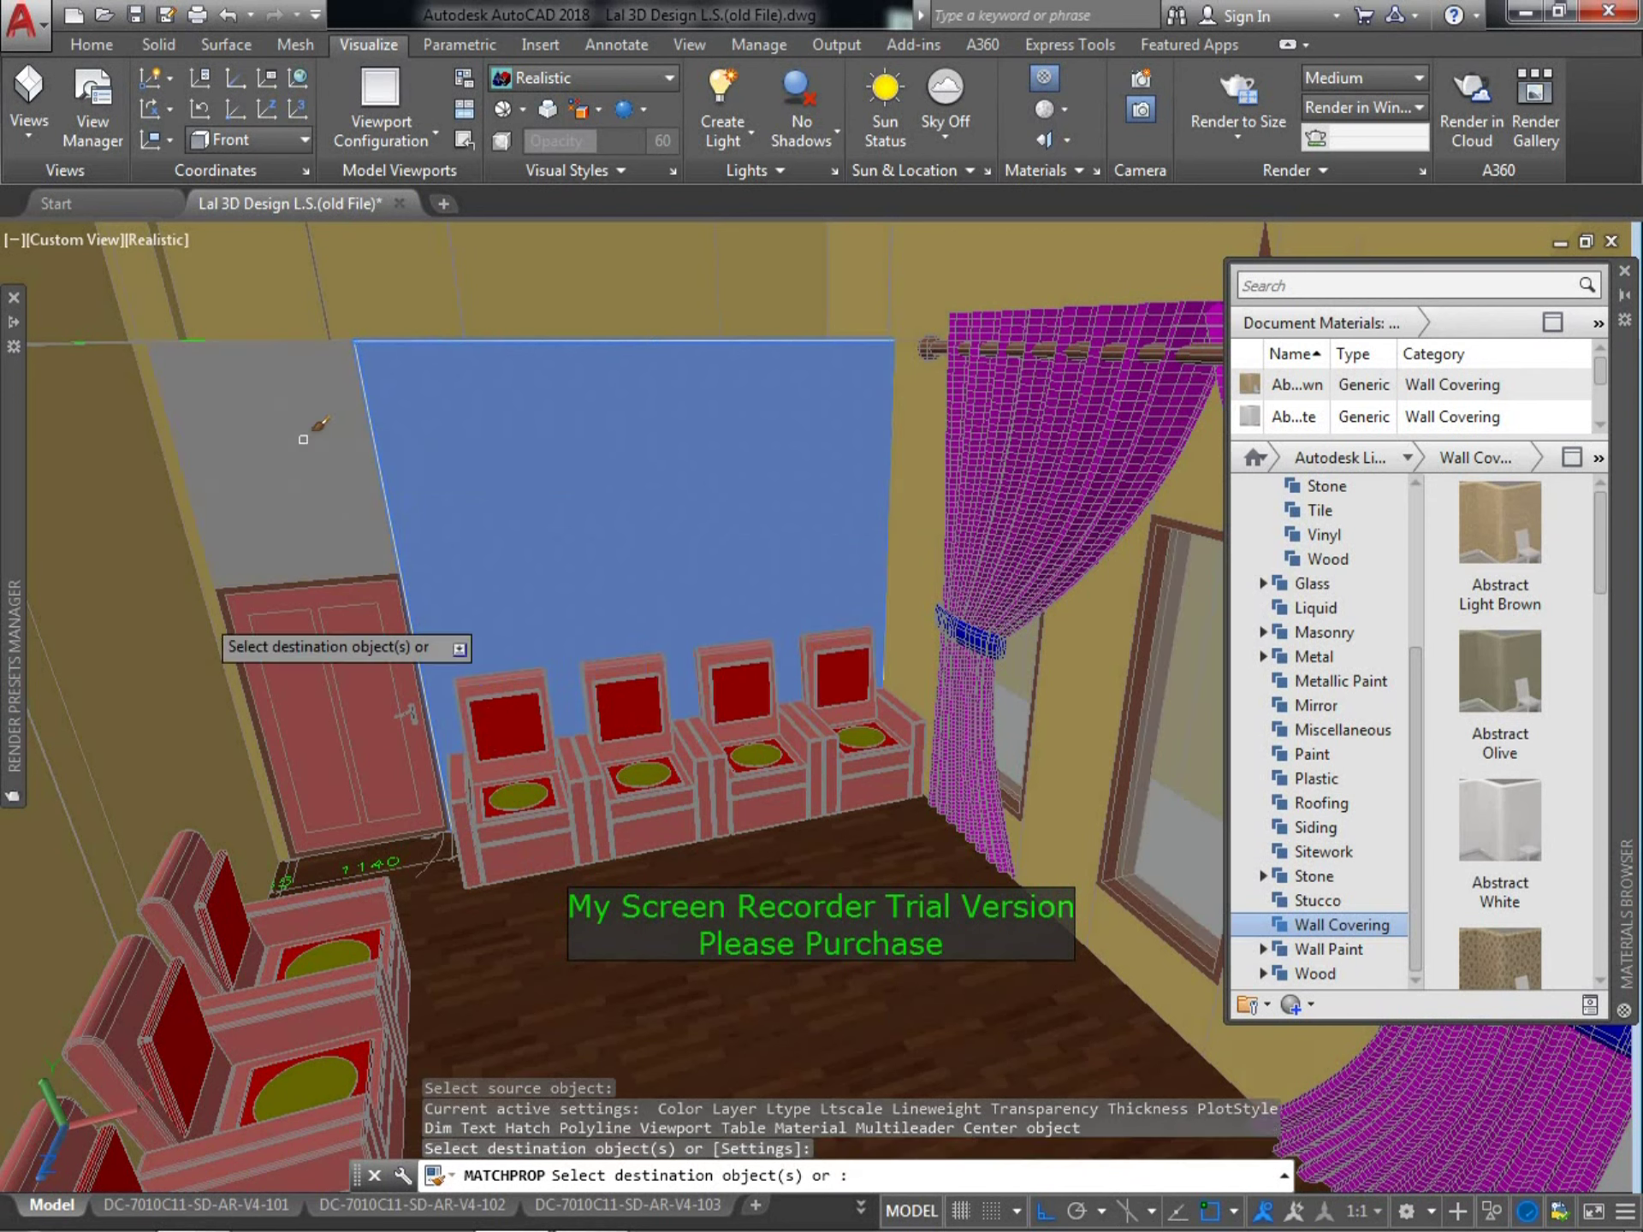
{"action": "left_click", "coordinate": [165, 639]}
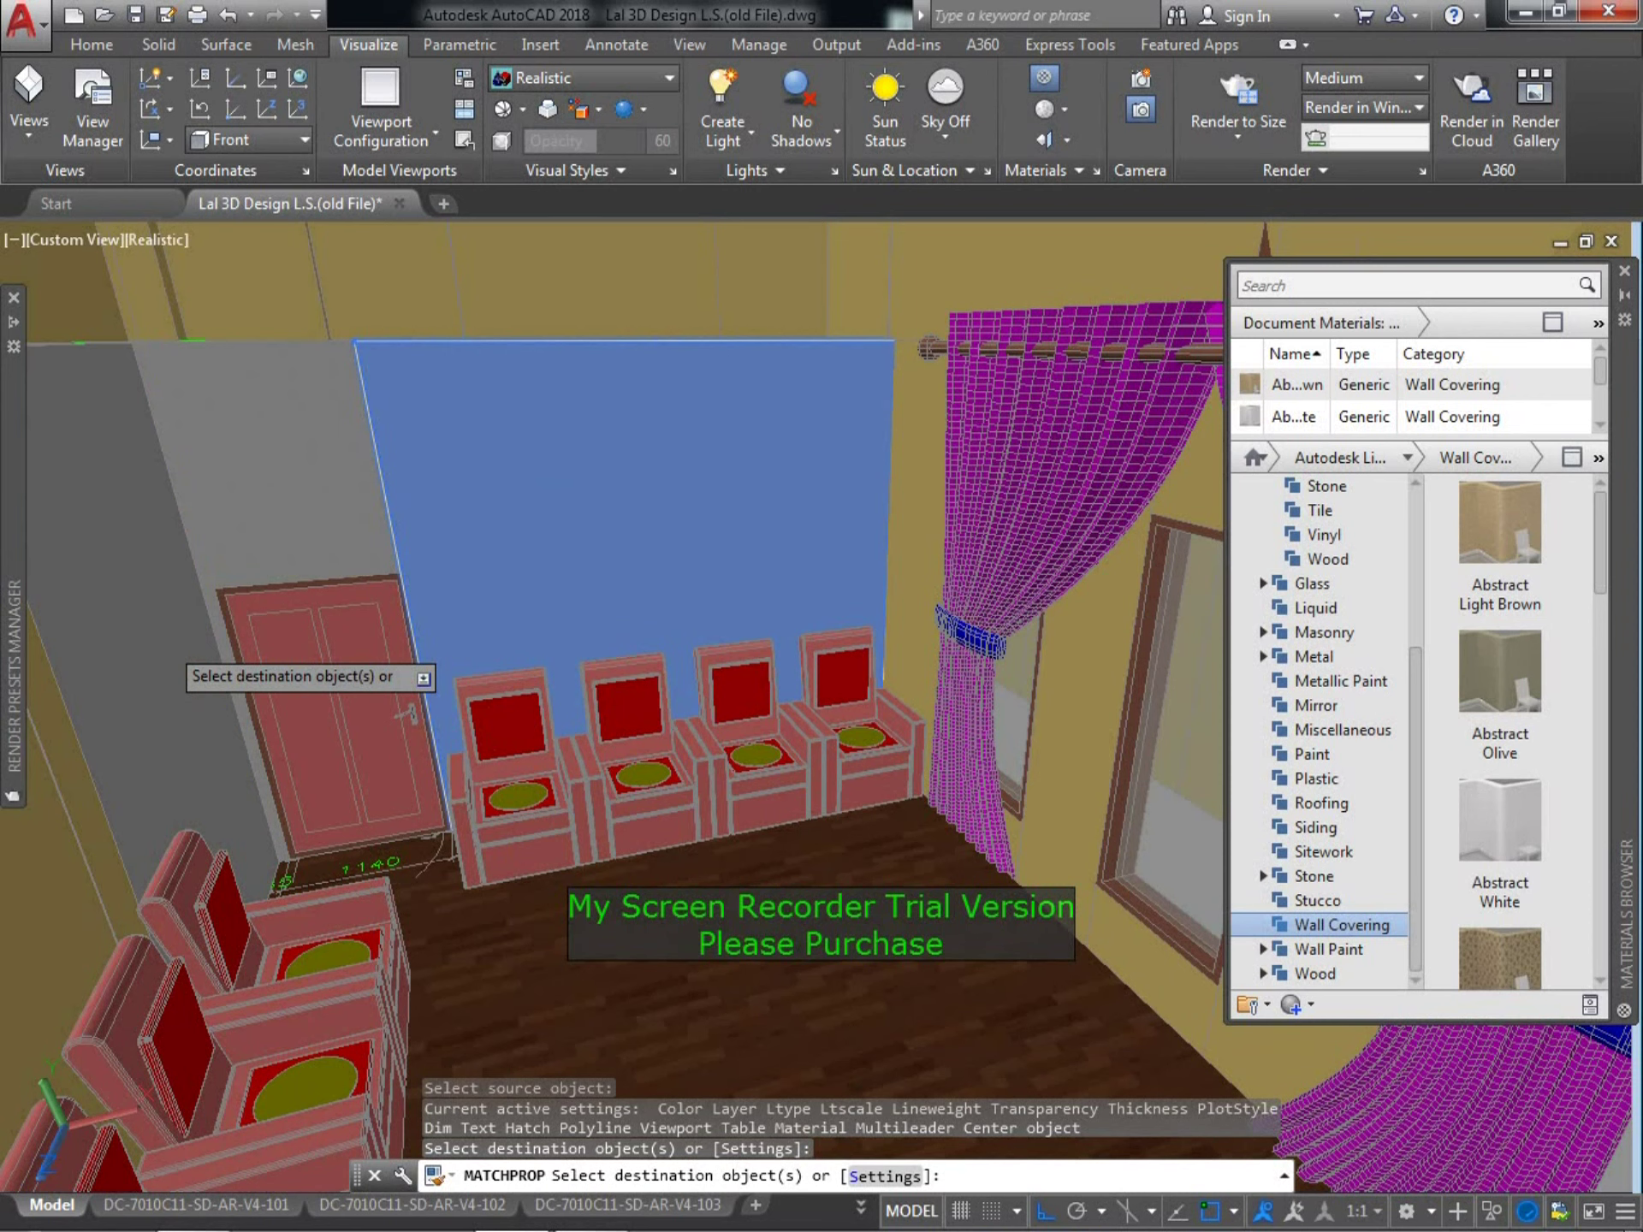
{"action": "left_click", "coordinate": [88, 836]}
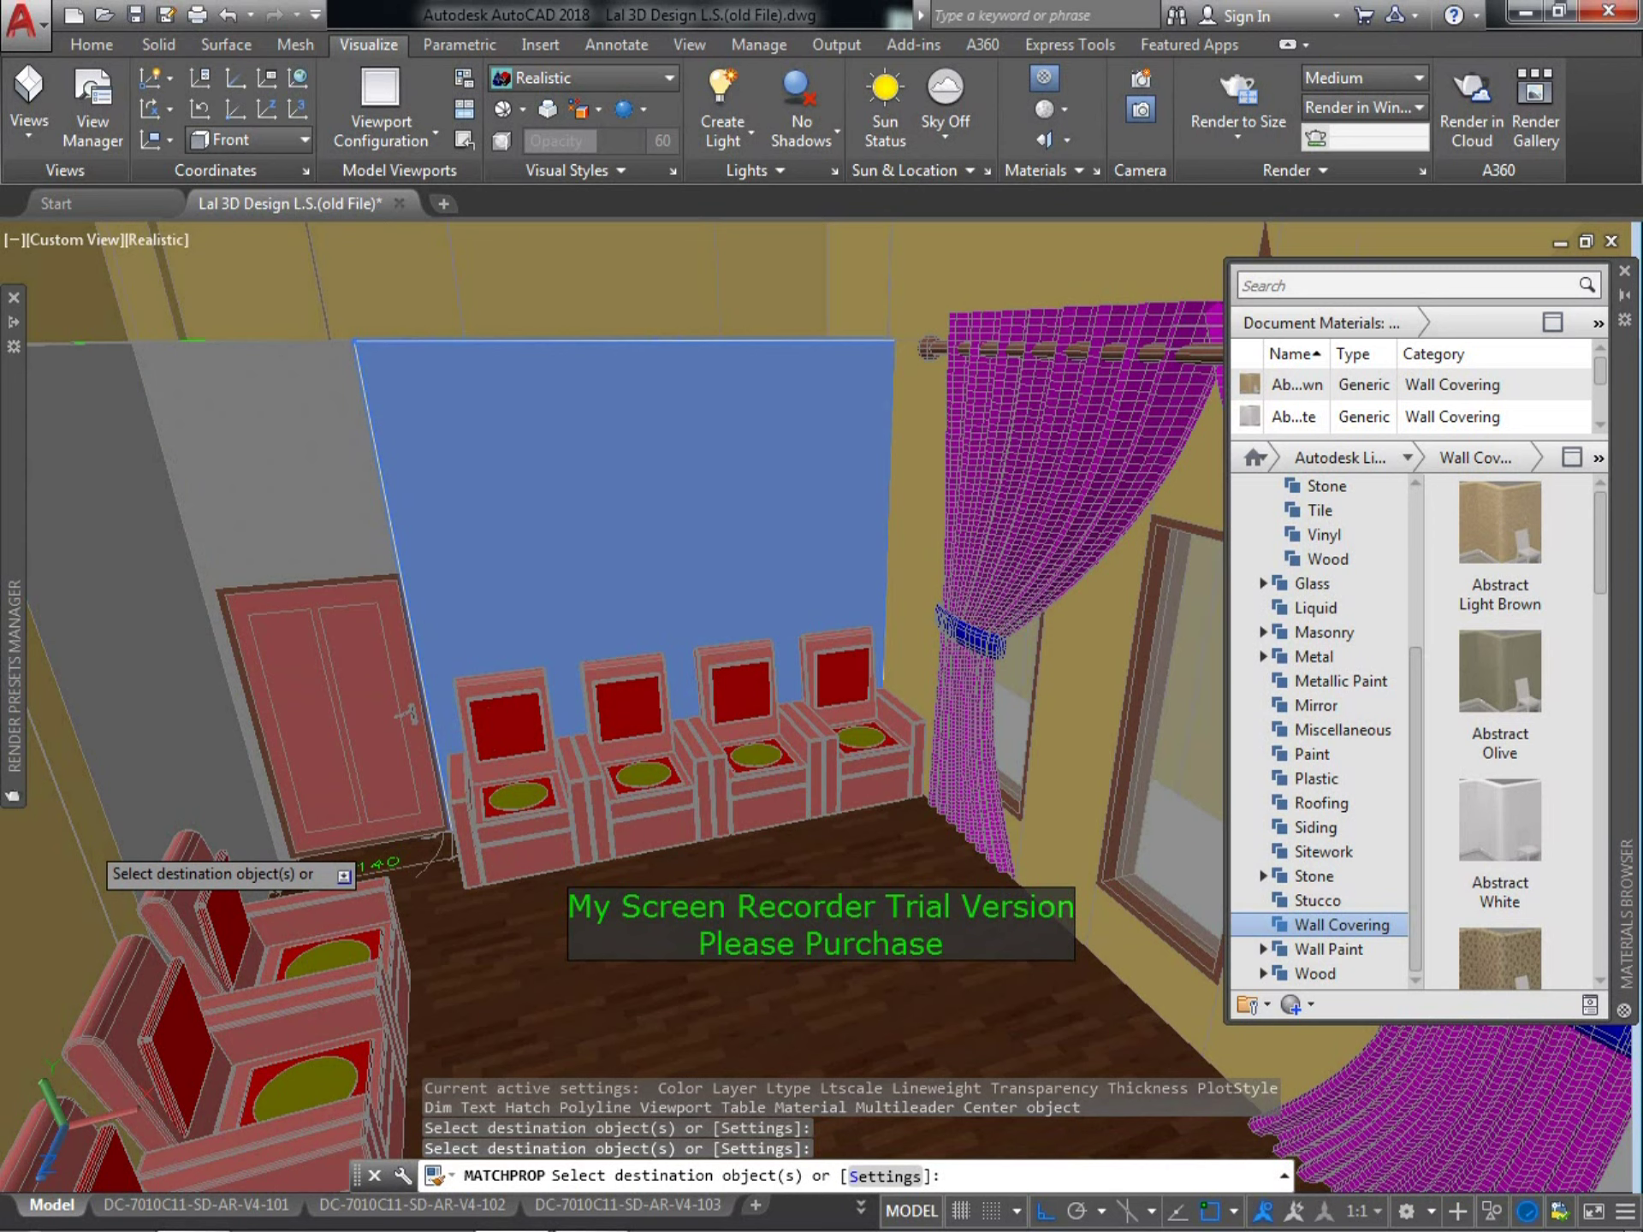
{"action": "left_click", "coordinate": [84, 836]}
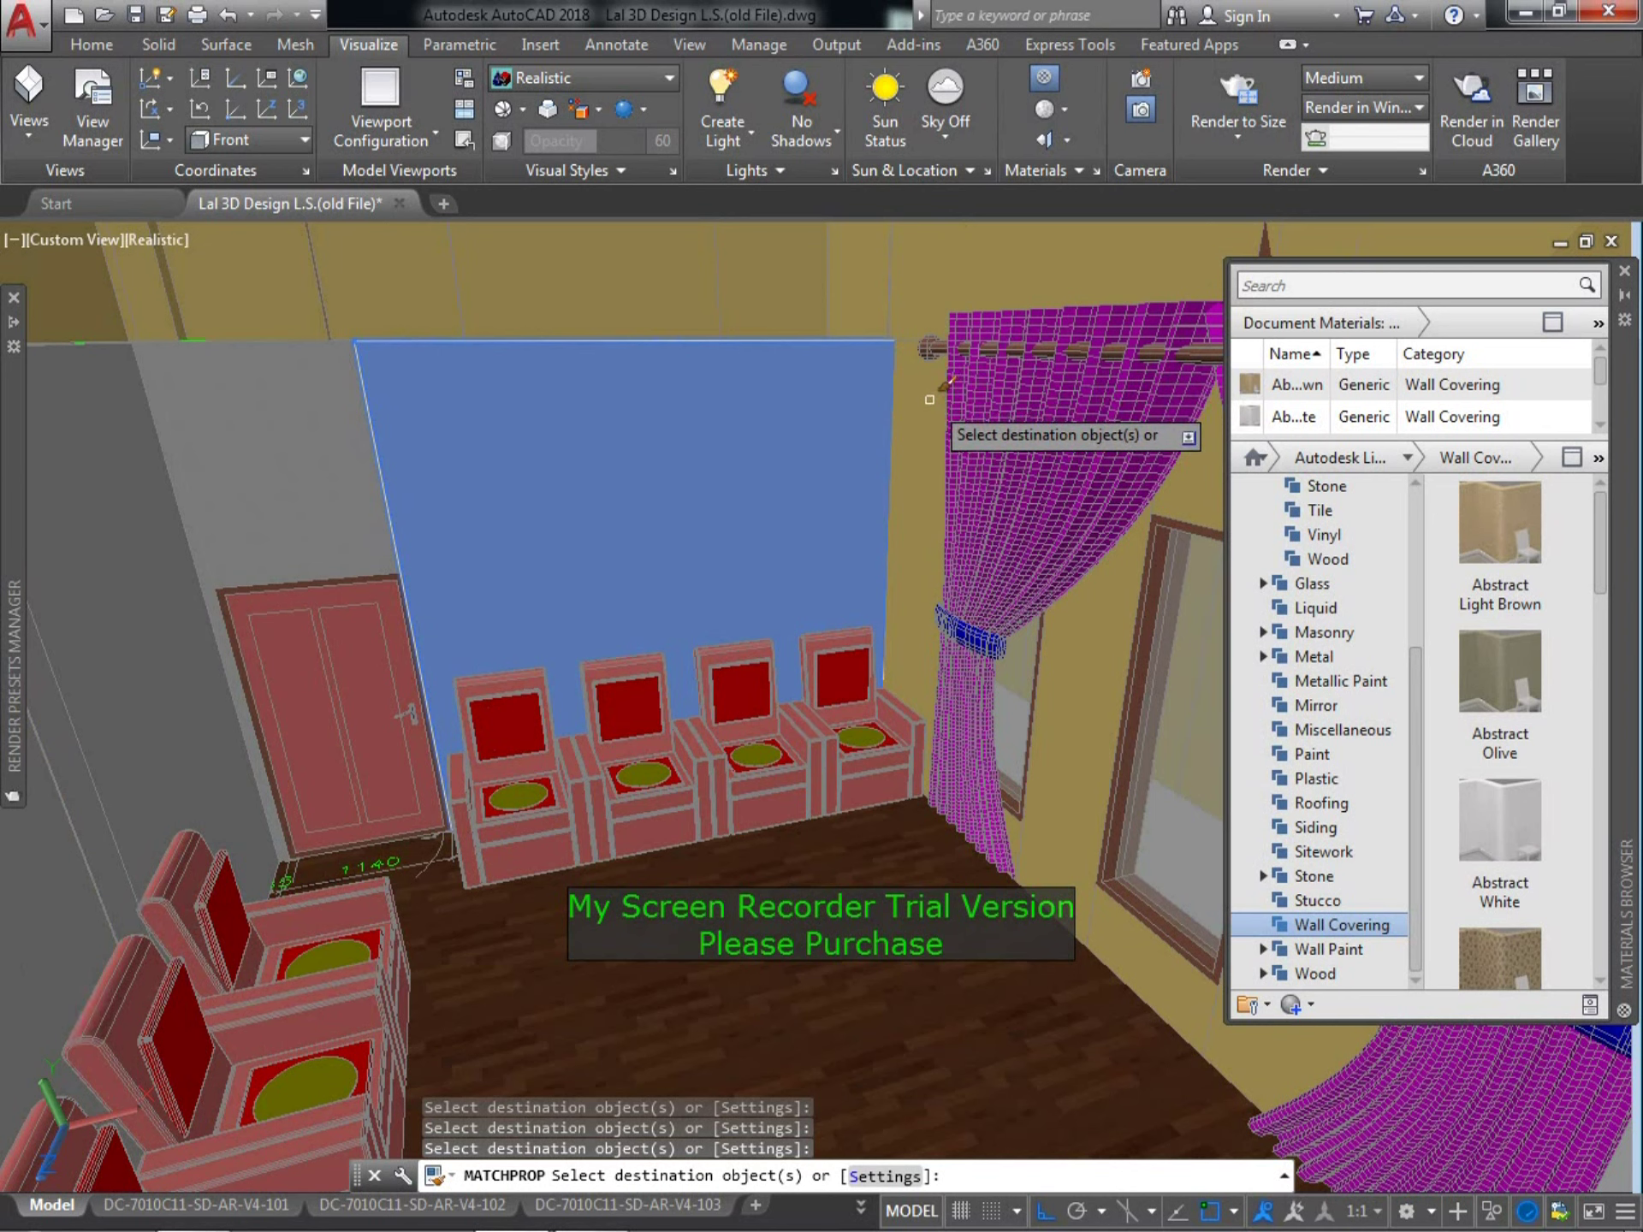
Match the white material onto two more wall sections near the door and end MATCHPROP
{"action": "left_click", "coordinate": [929, 400]}
{"action": "left_click", "coordinate": [934, 393]}
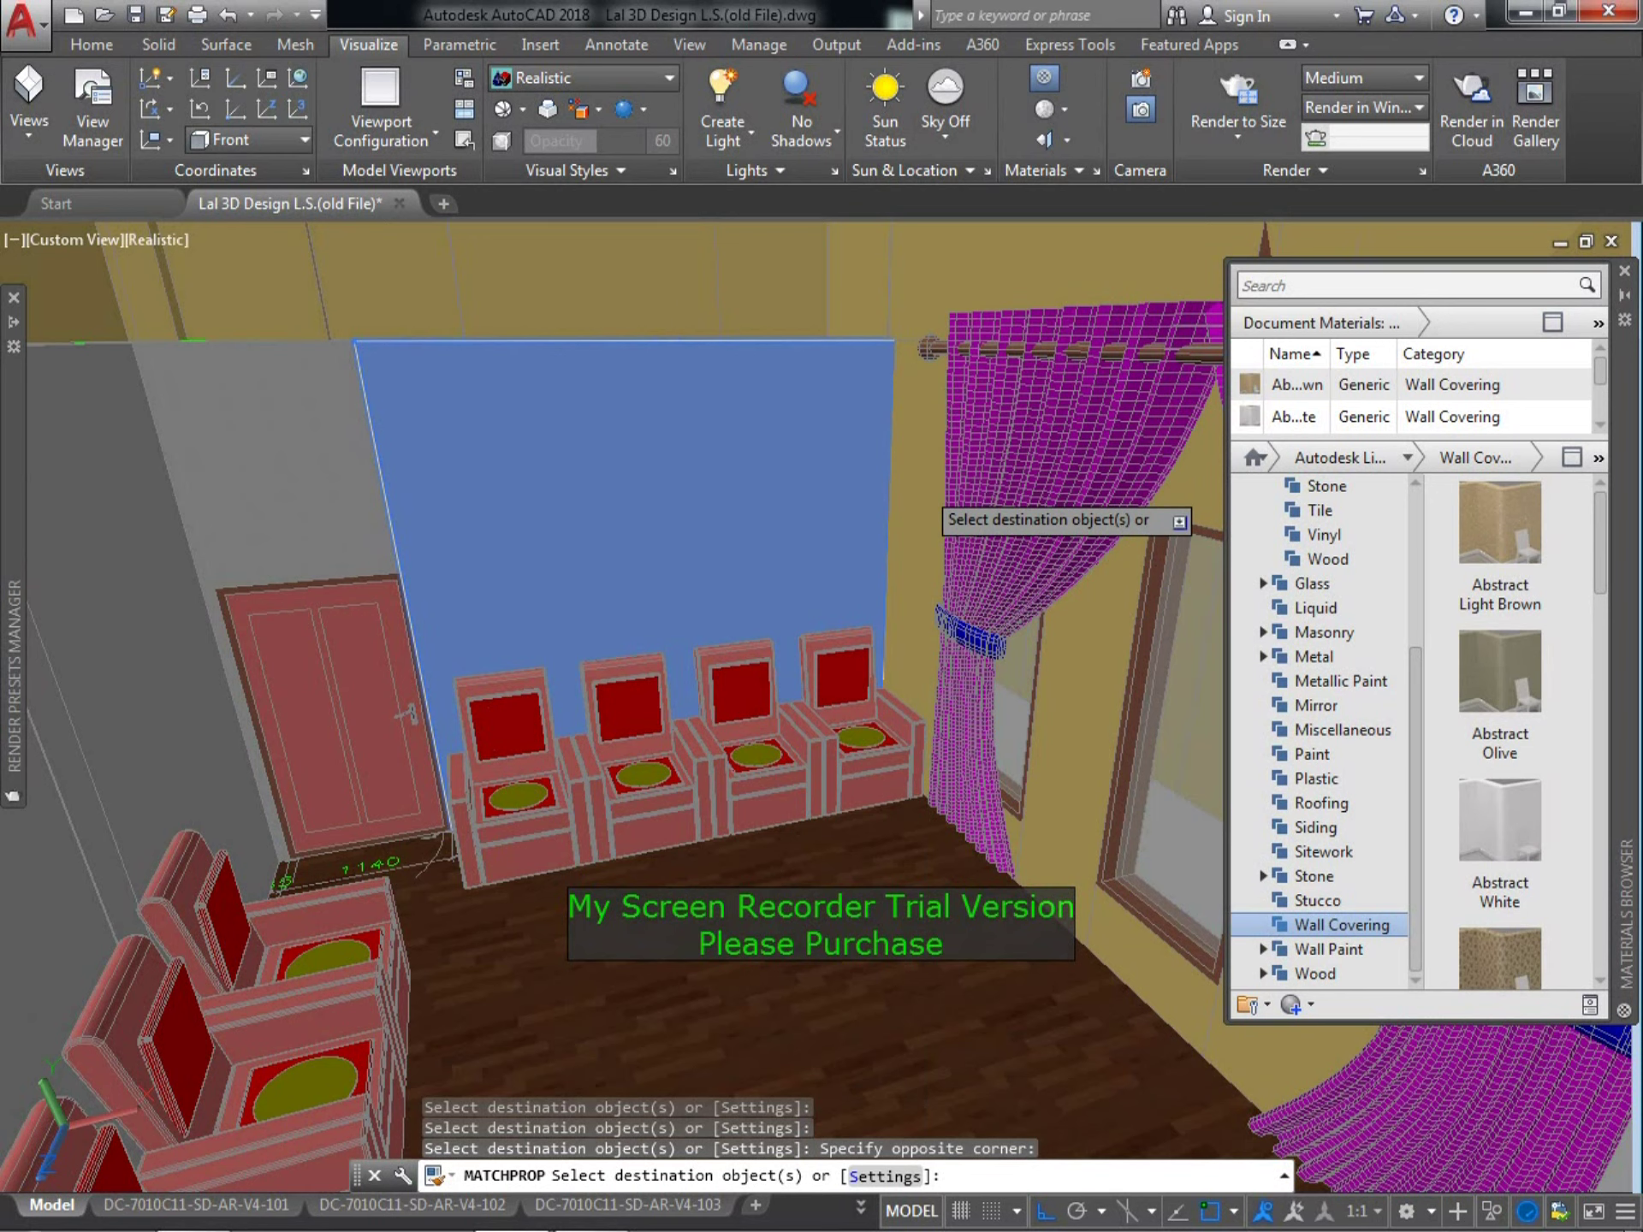
{"action": "left_click", "coordinate": [1009, 625]}
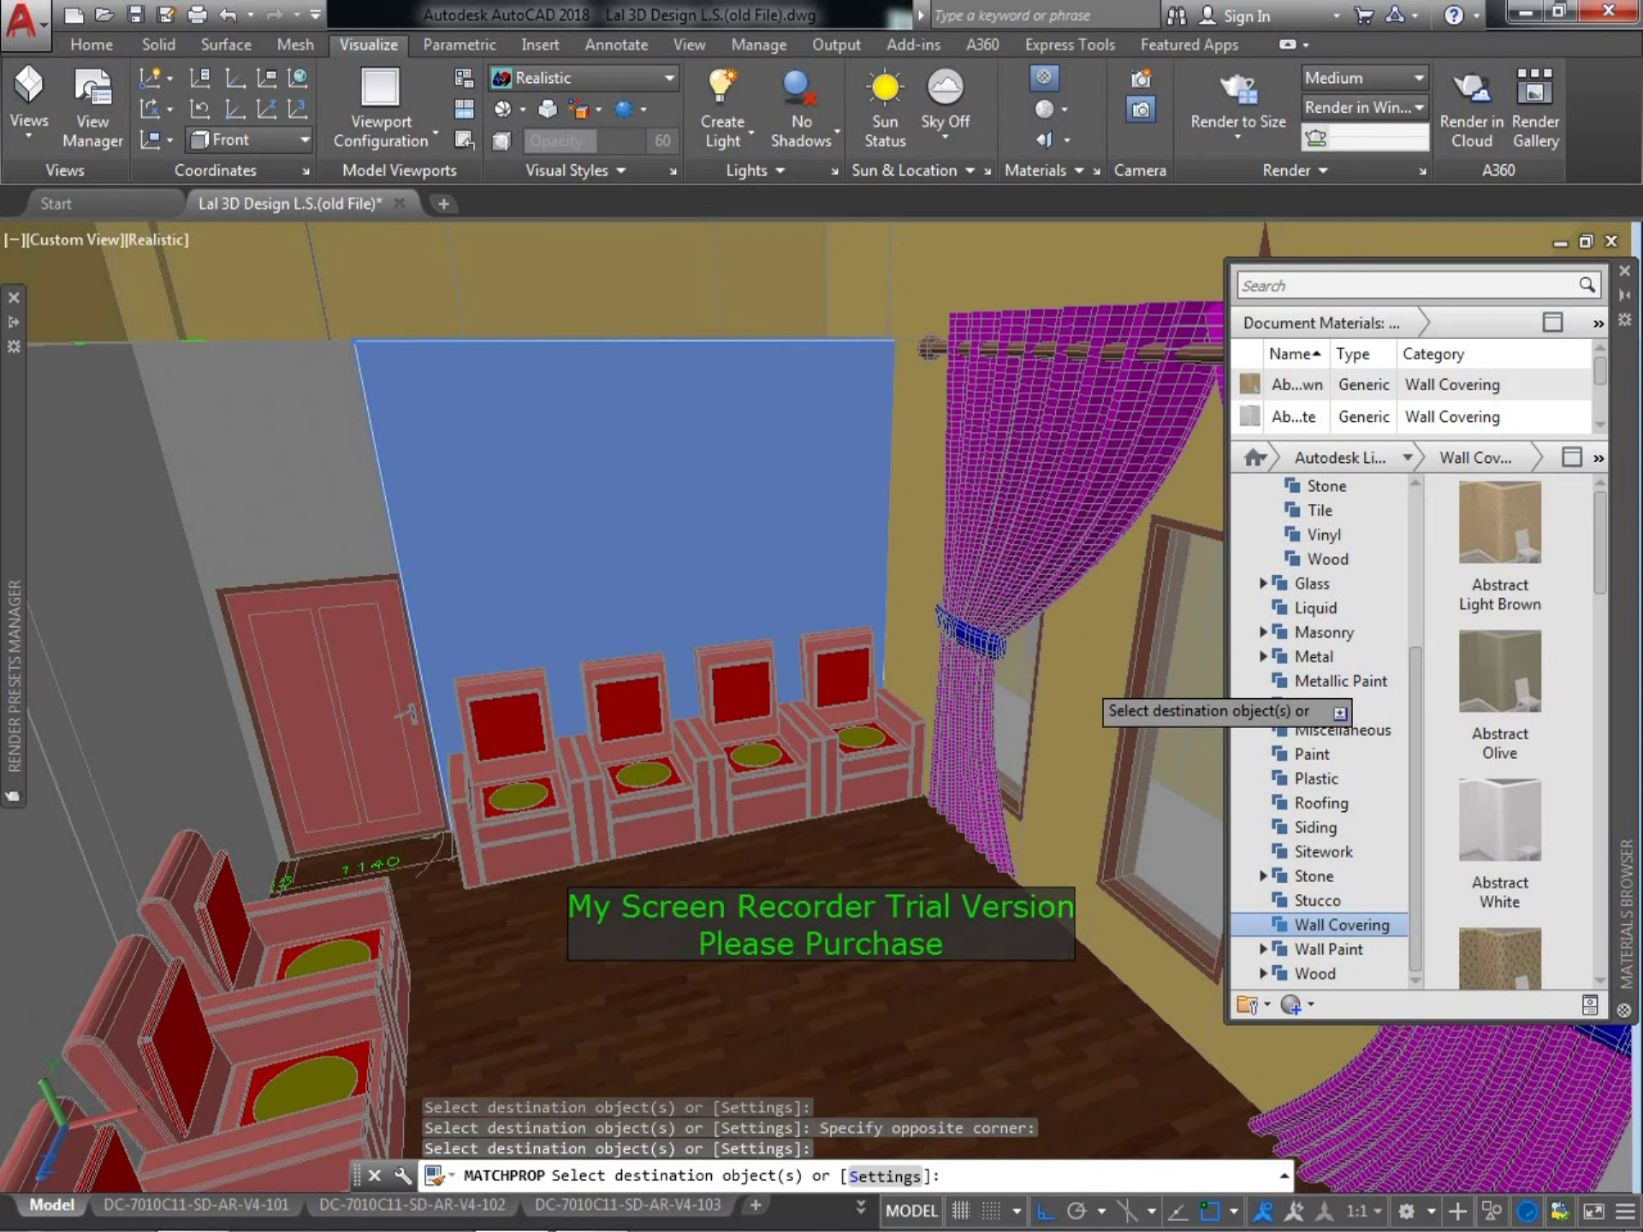
{"action": "left_click", "coordinate": [1081, 675]}
{"action": "right_click", "coordinate": [1103, 697]}
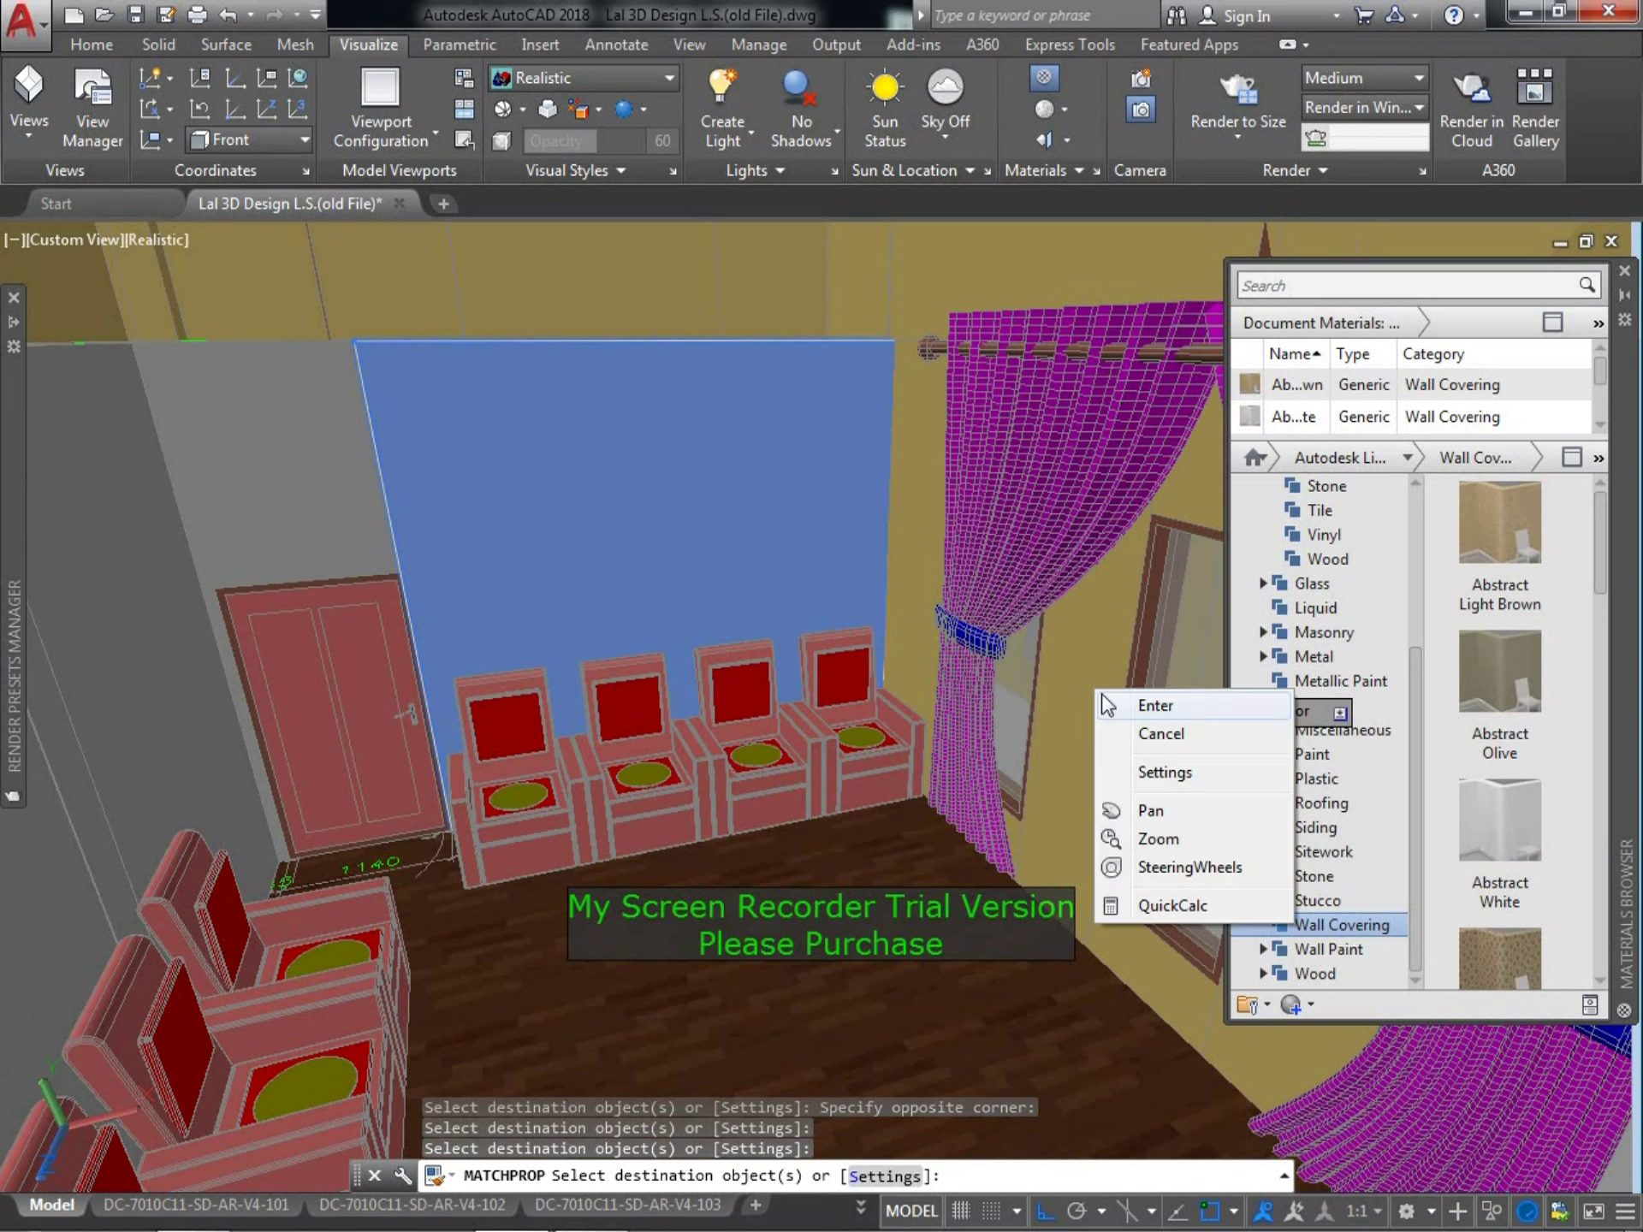
{"action": "key", "text": "Escape"}
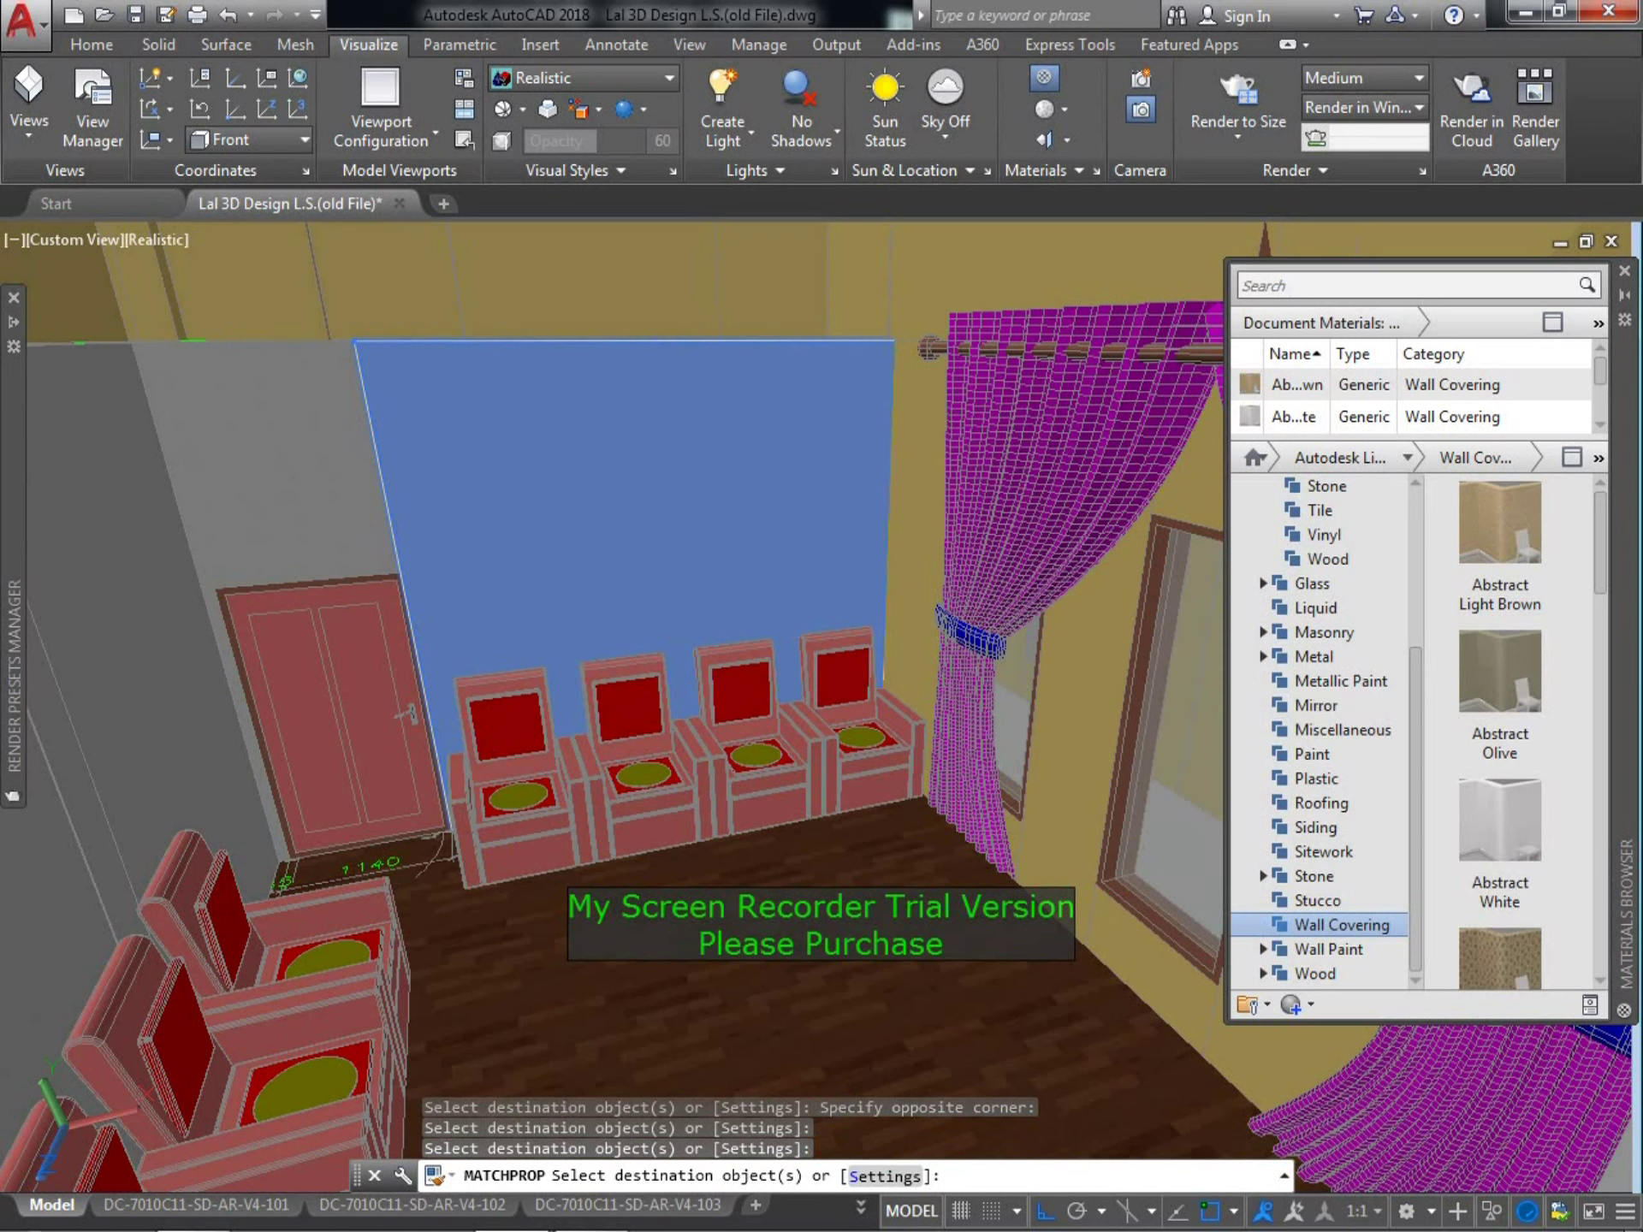
{"action": "key", "text": "Return"}
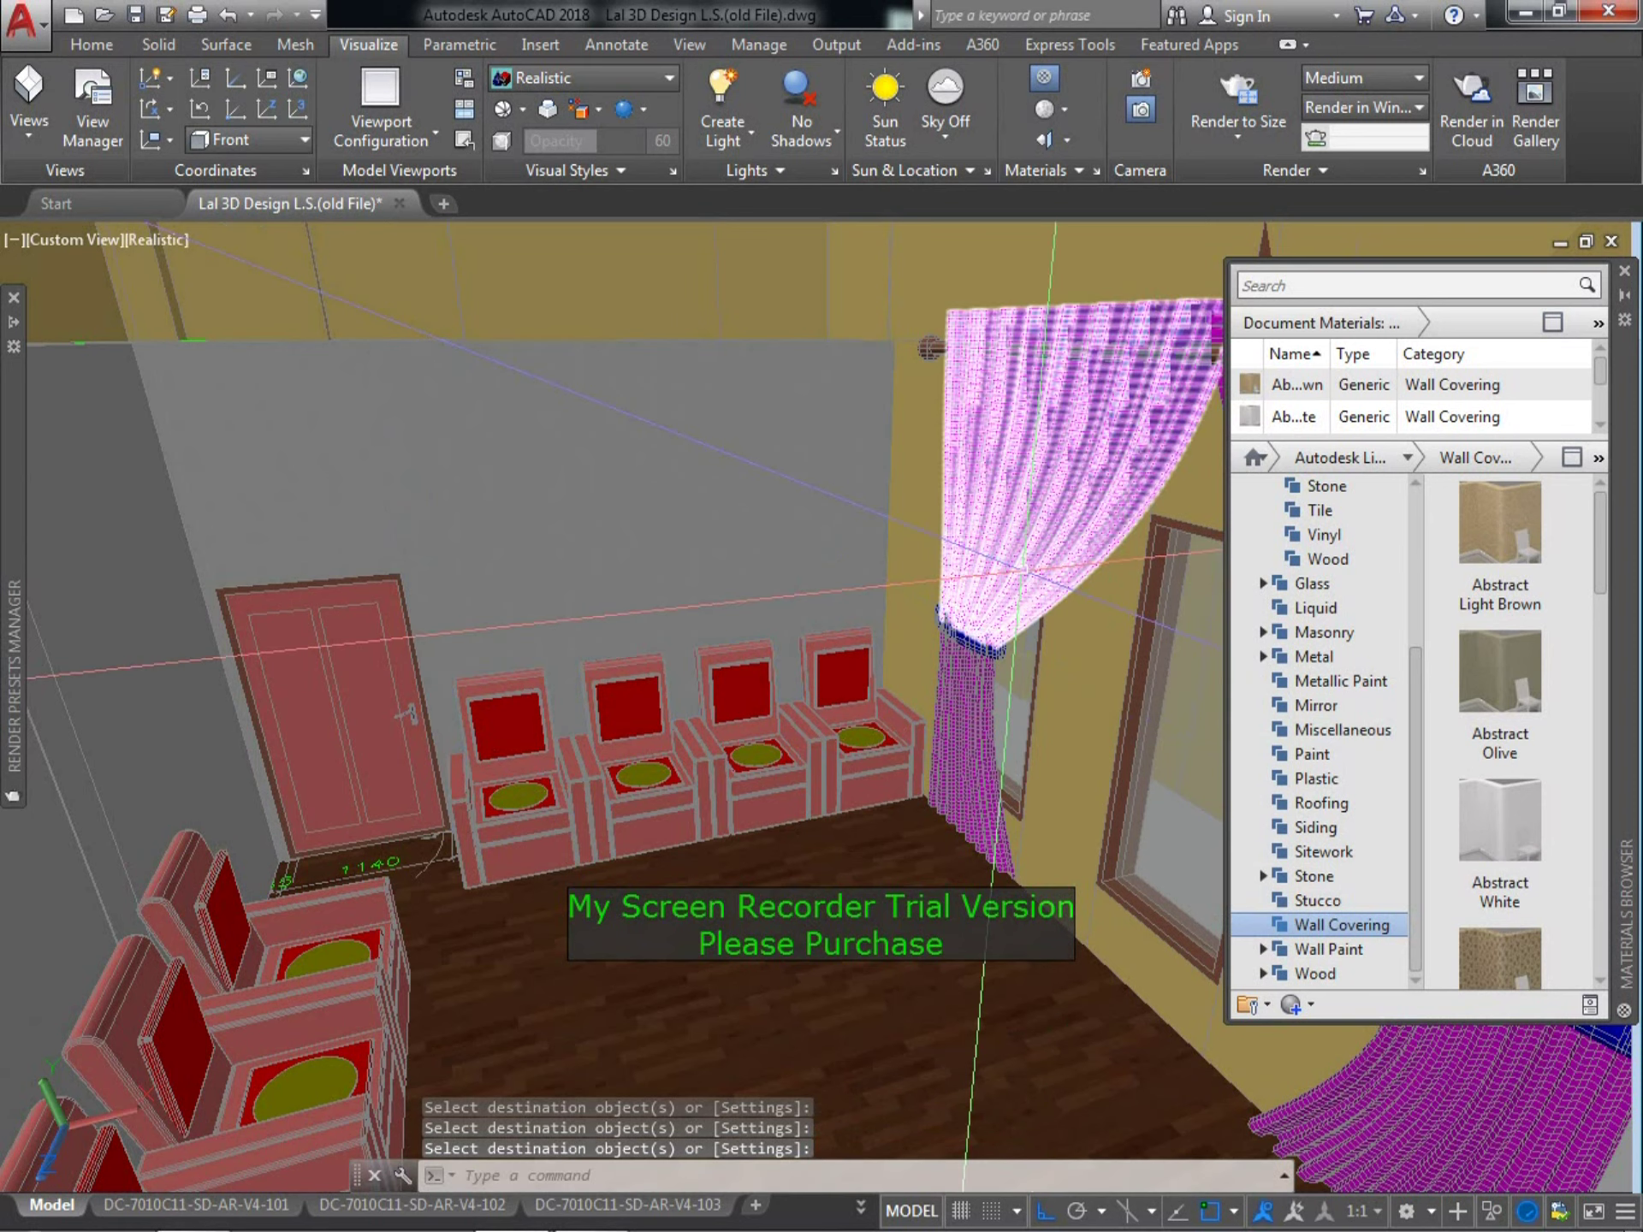
{"action": "left_click", "coordinate": [1024, 568]}
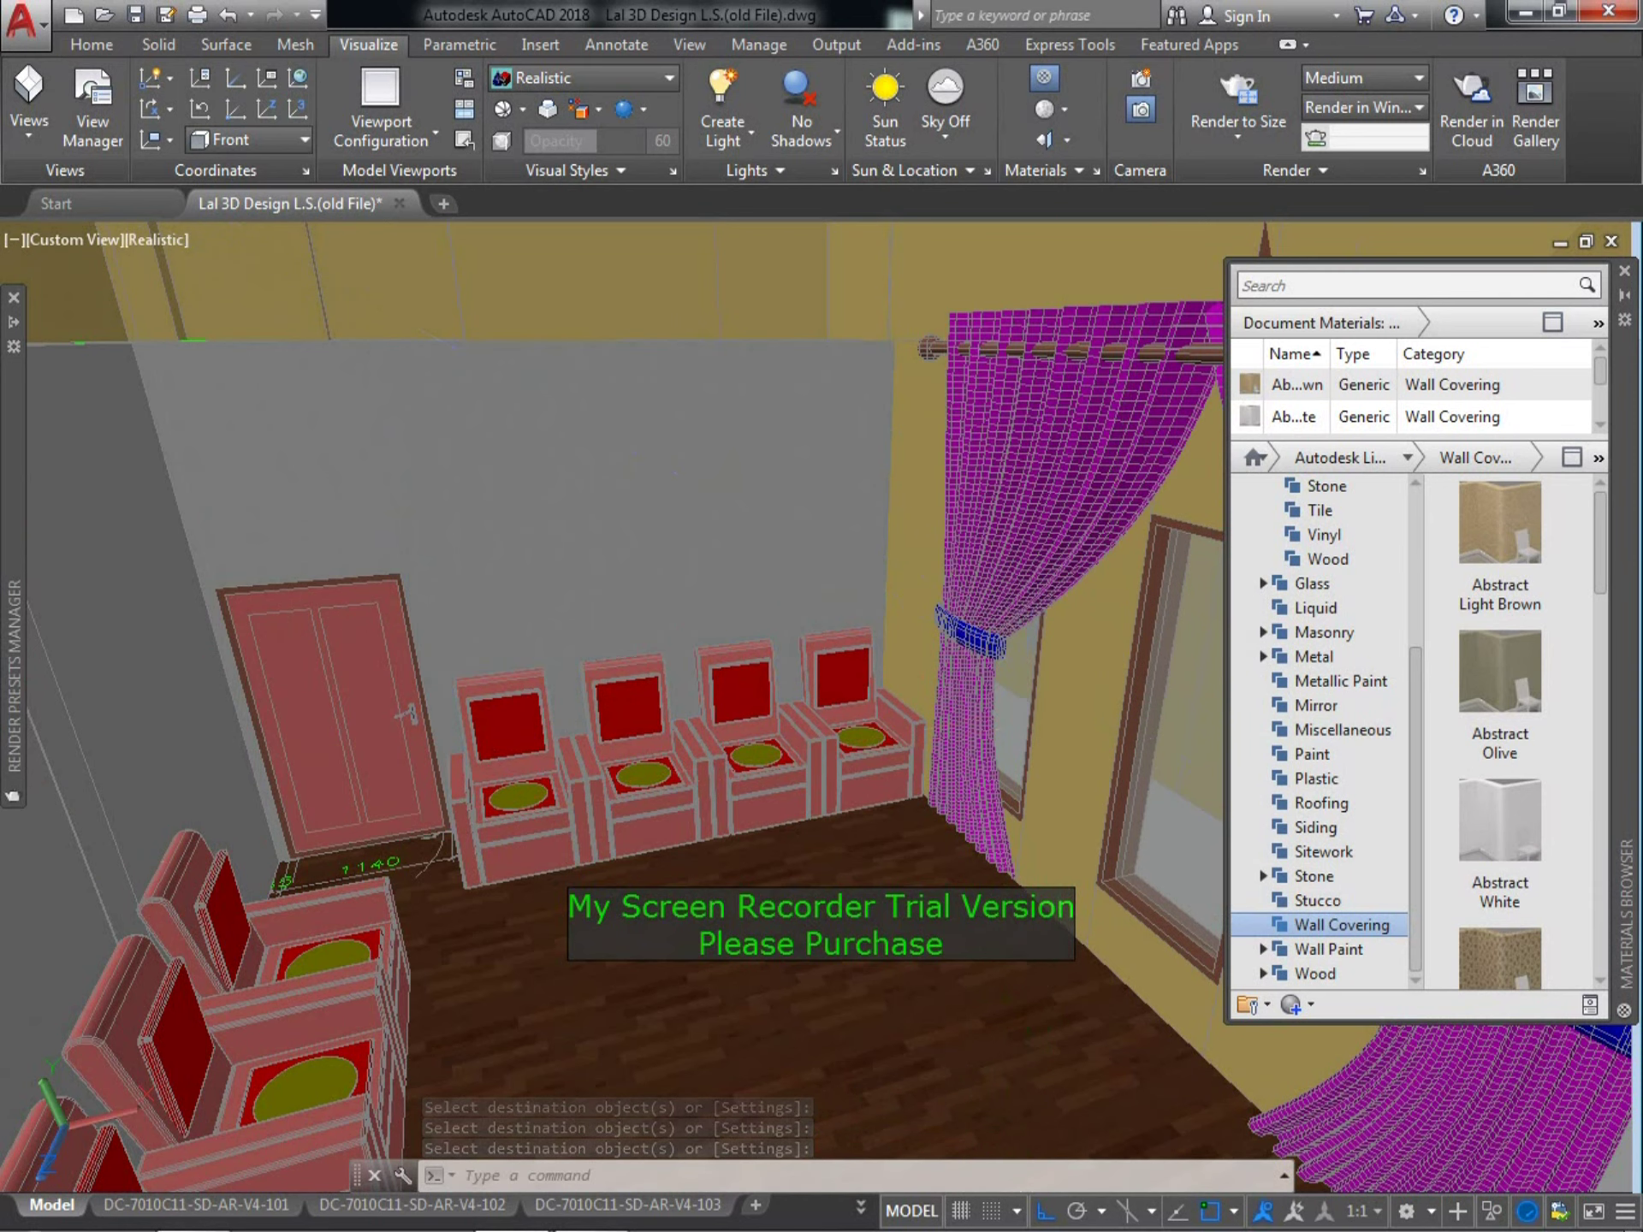
Deselect the curtain and pan and zoom to view the room from farther left
{"action": "key", "text": "Escape"}
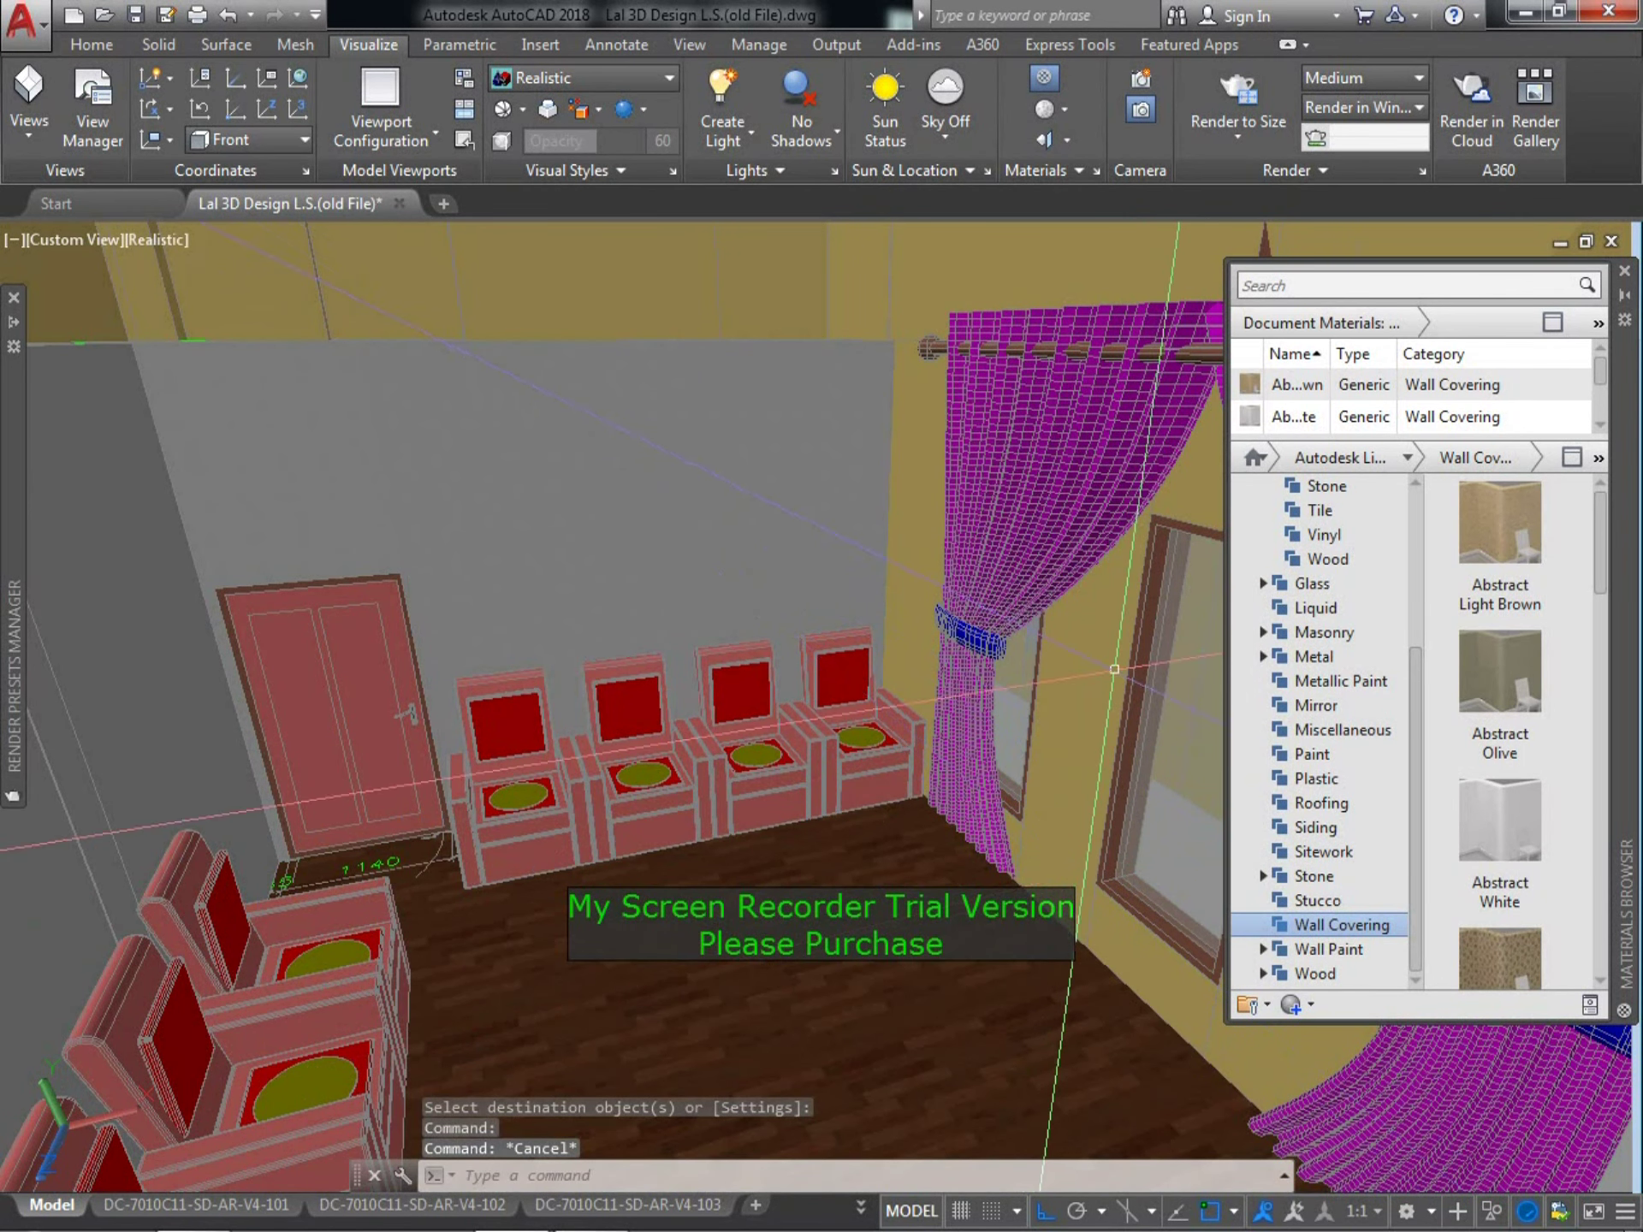
{"action": "left_click", "coordinate": [1204, 466]}
{"action": "key", "text": "Escape"}
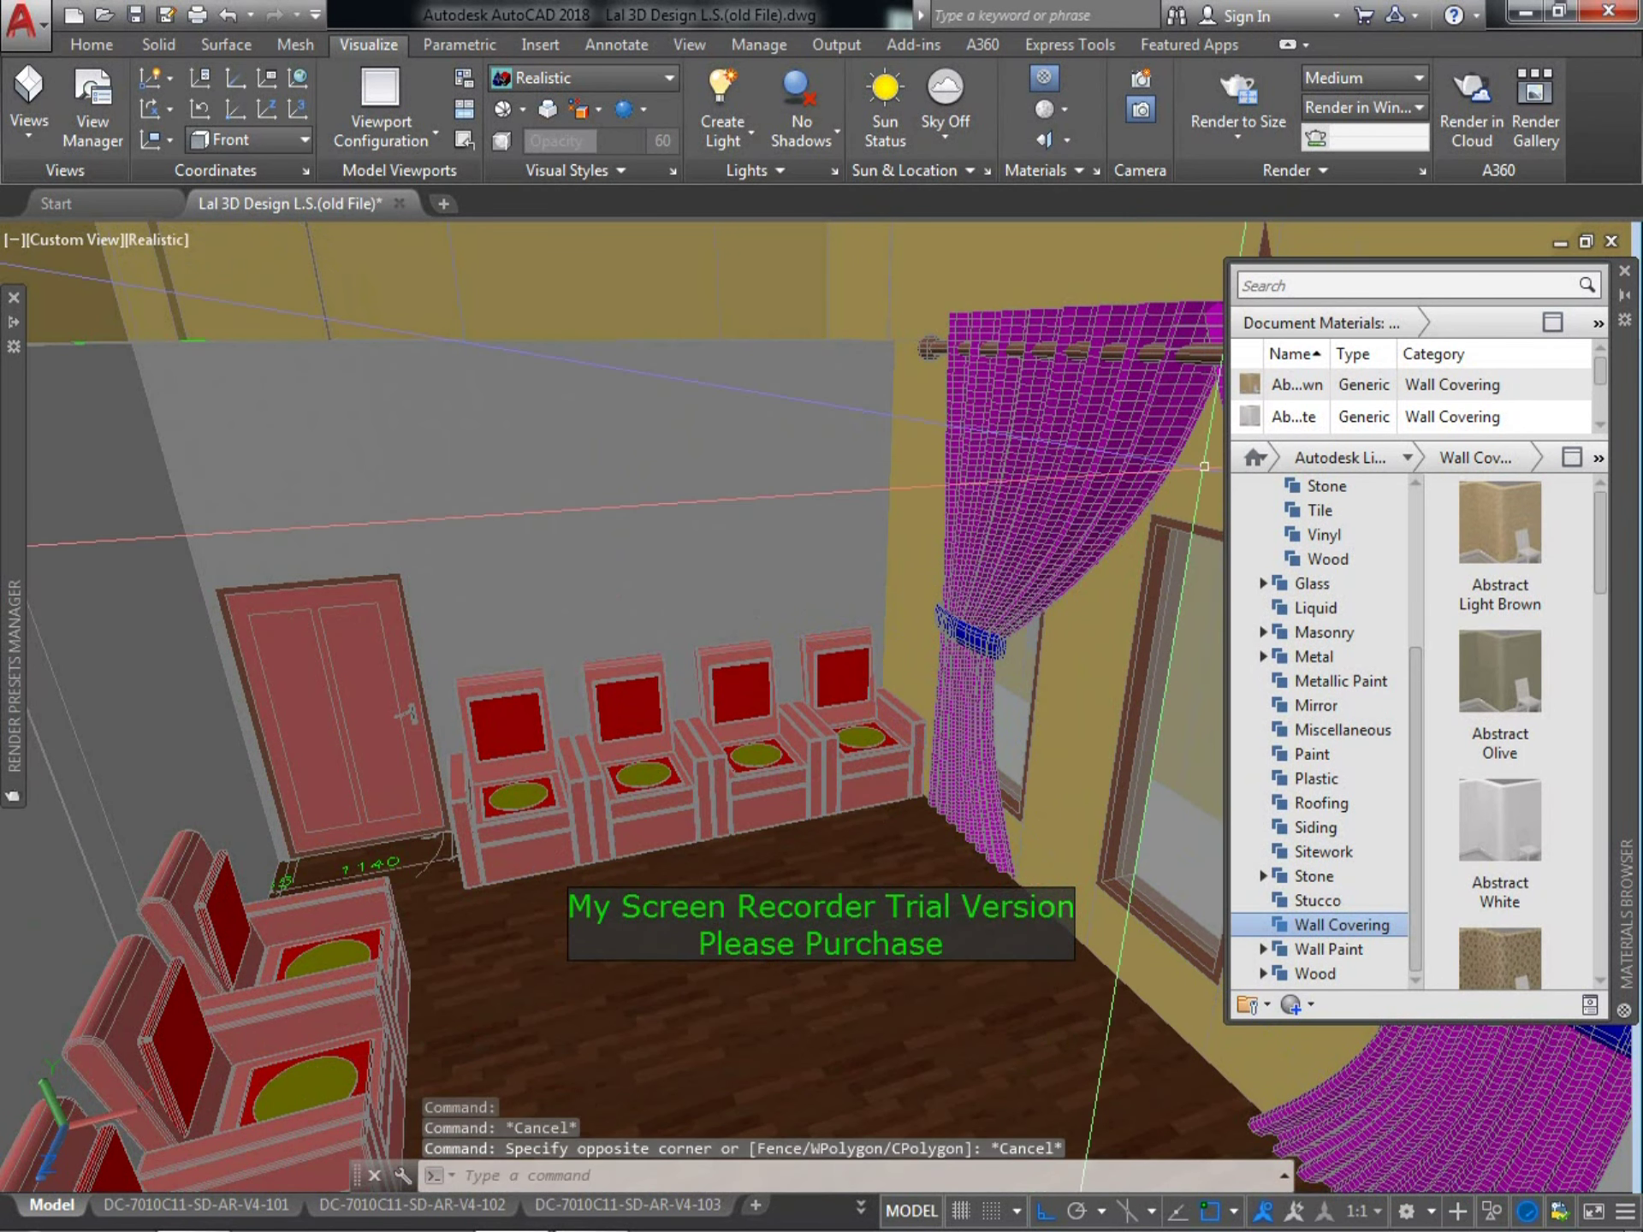
{"action": "mouse_move", "coordinate": [1113, 547]}
{"action": "middle_mouse_down"}
{"action": "mouse_move", "coordinate": [1077, 596]}
{"action": "mouse_move", "coordinate": [1007, 611]}
{"action": "middle_mouse_up"}
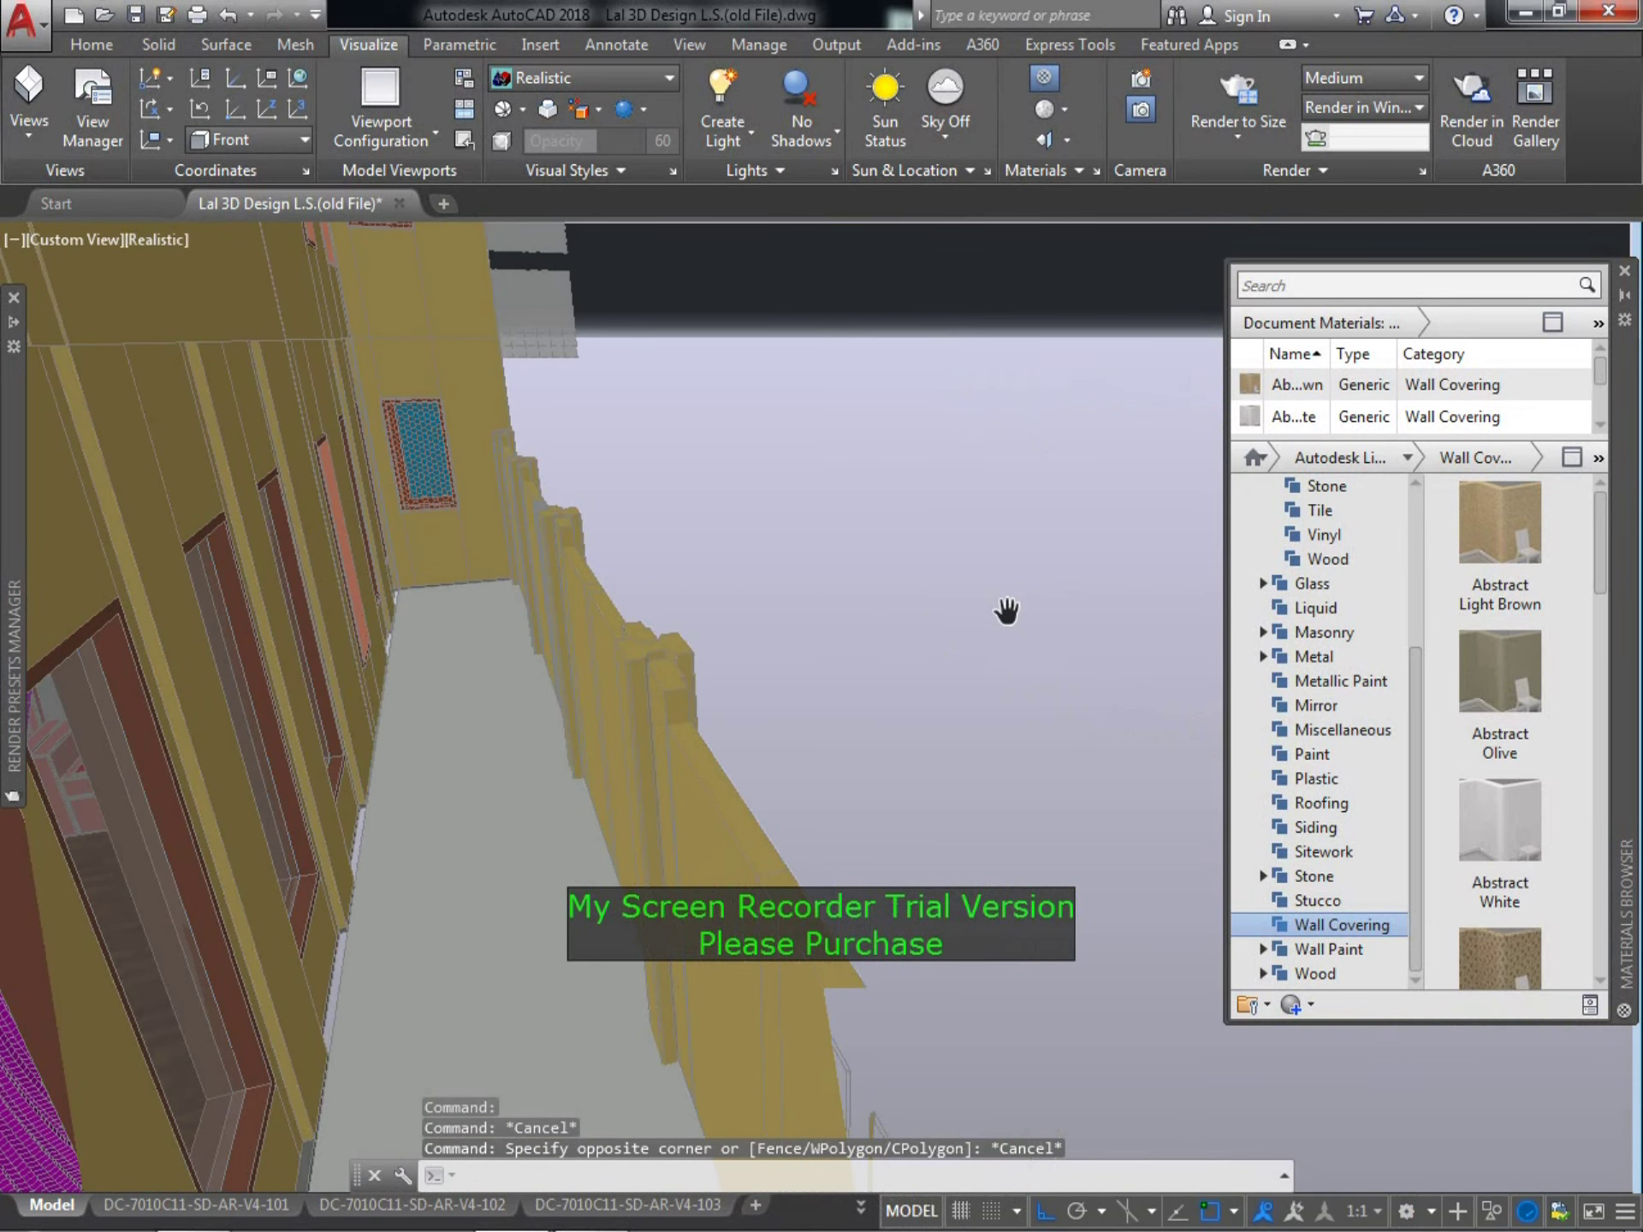
{"action": "key", "text": "Escape"}
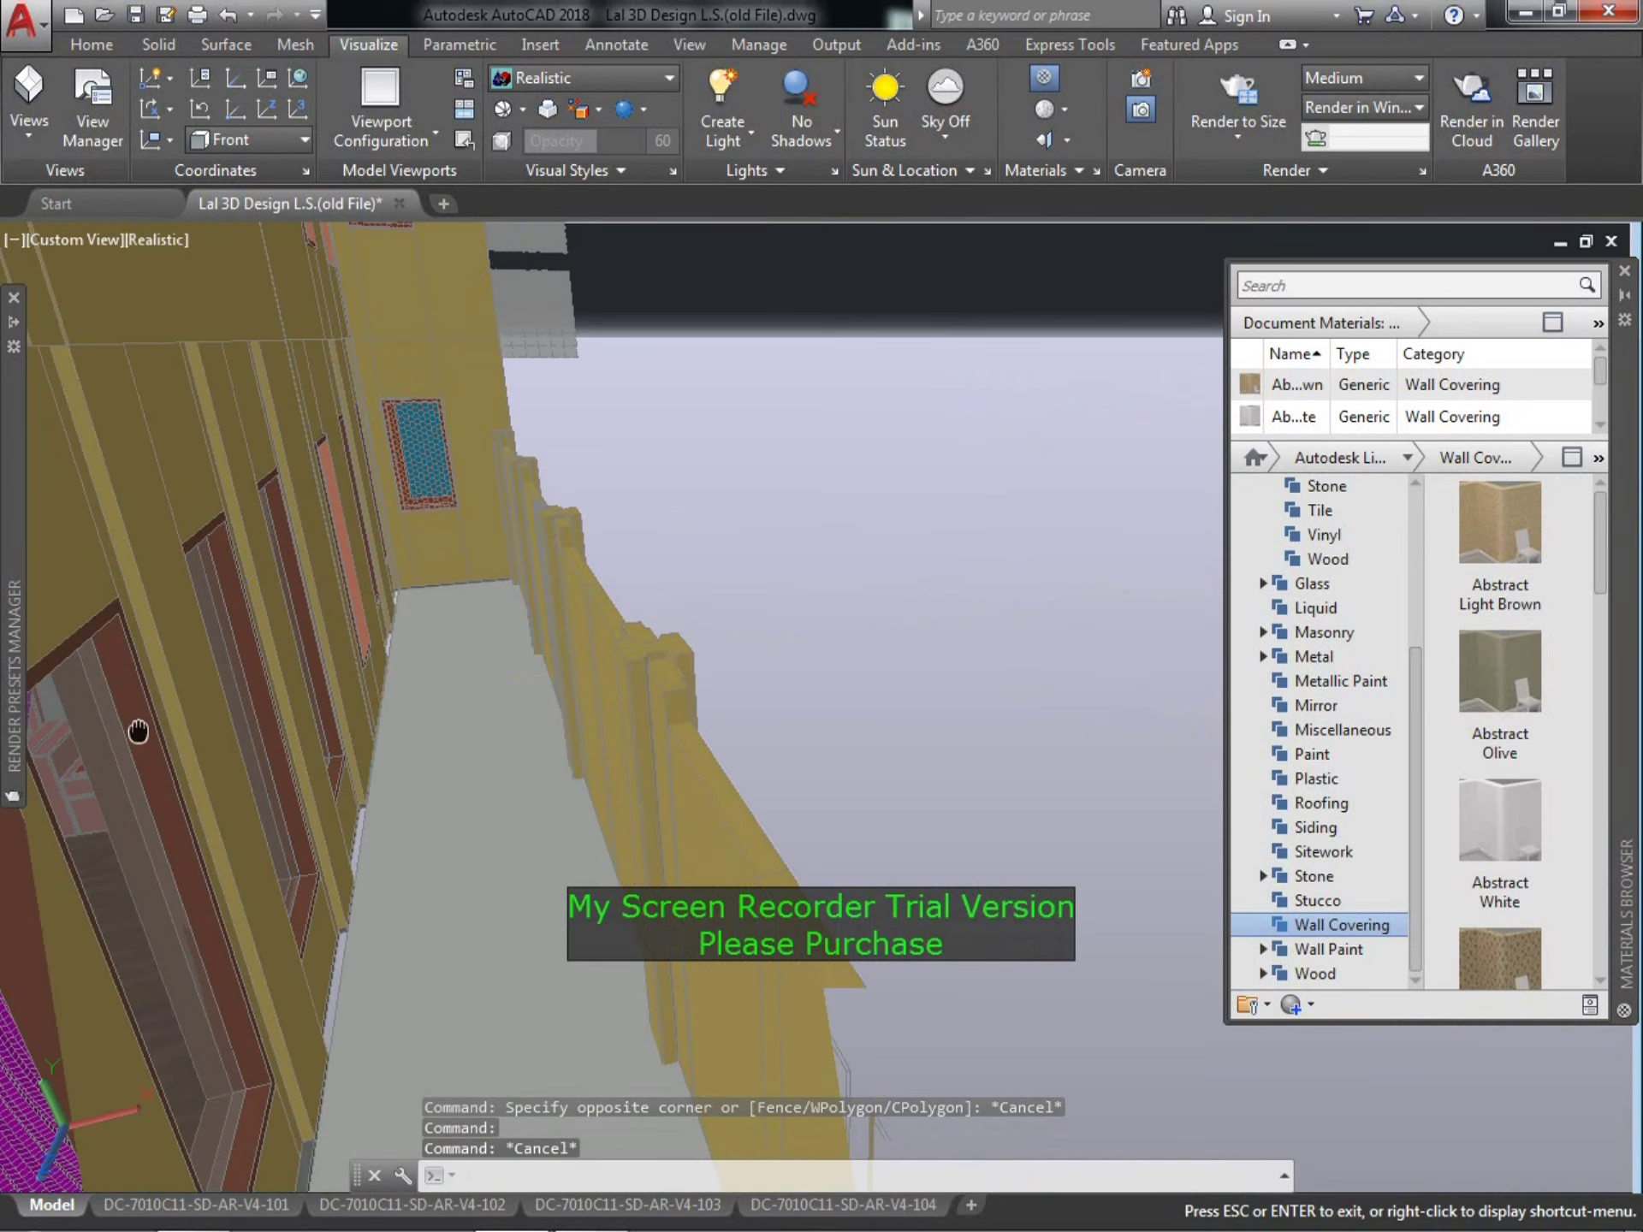
{"action": "scroll", "coordinate": [153, 730], "scroll_direction": "up", "scroll_amount": 5}
{"action": "key", "text": "Escape"}
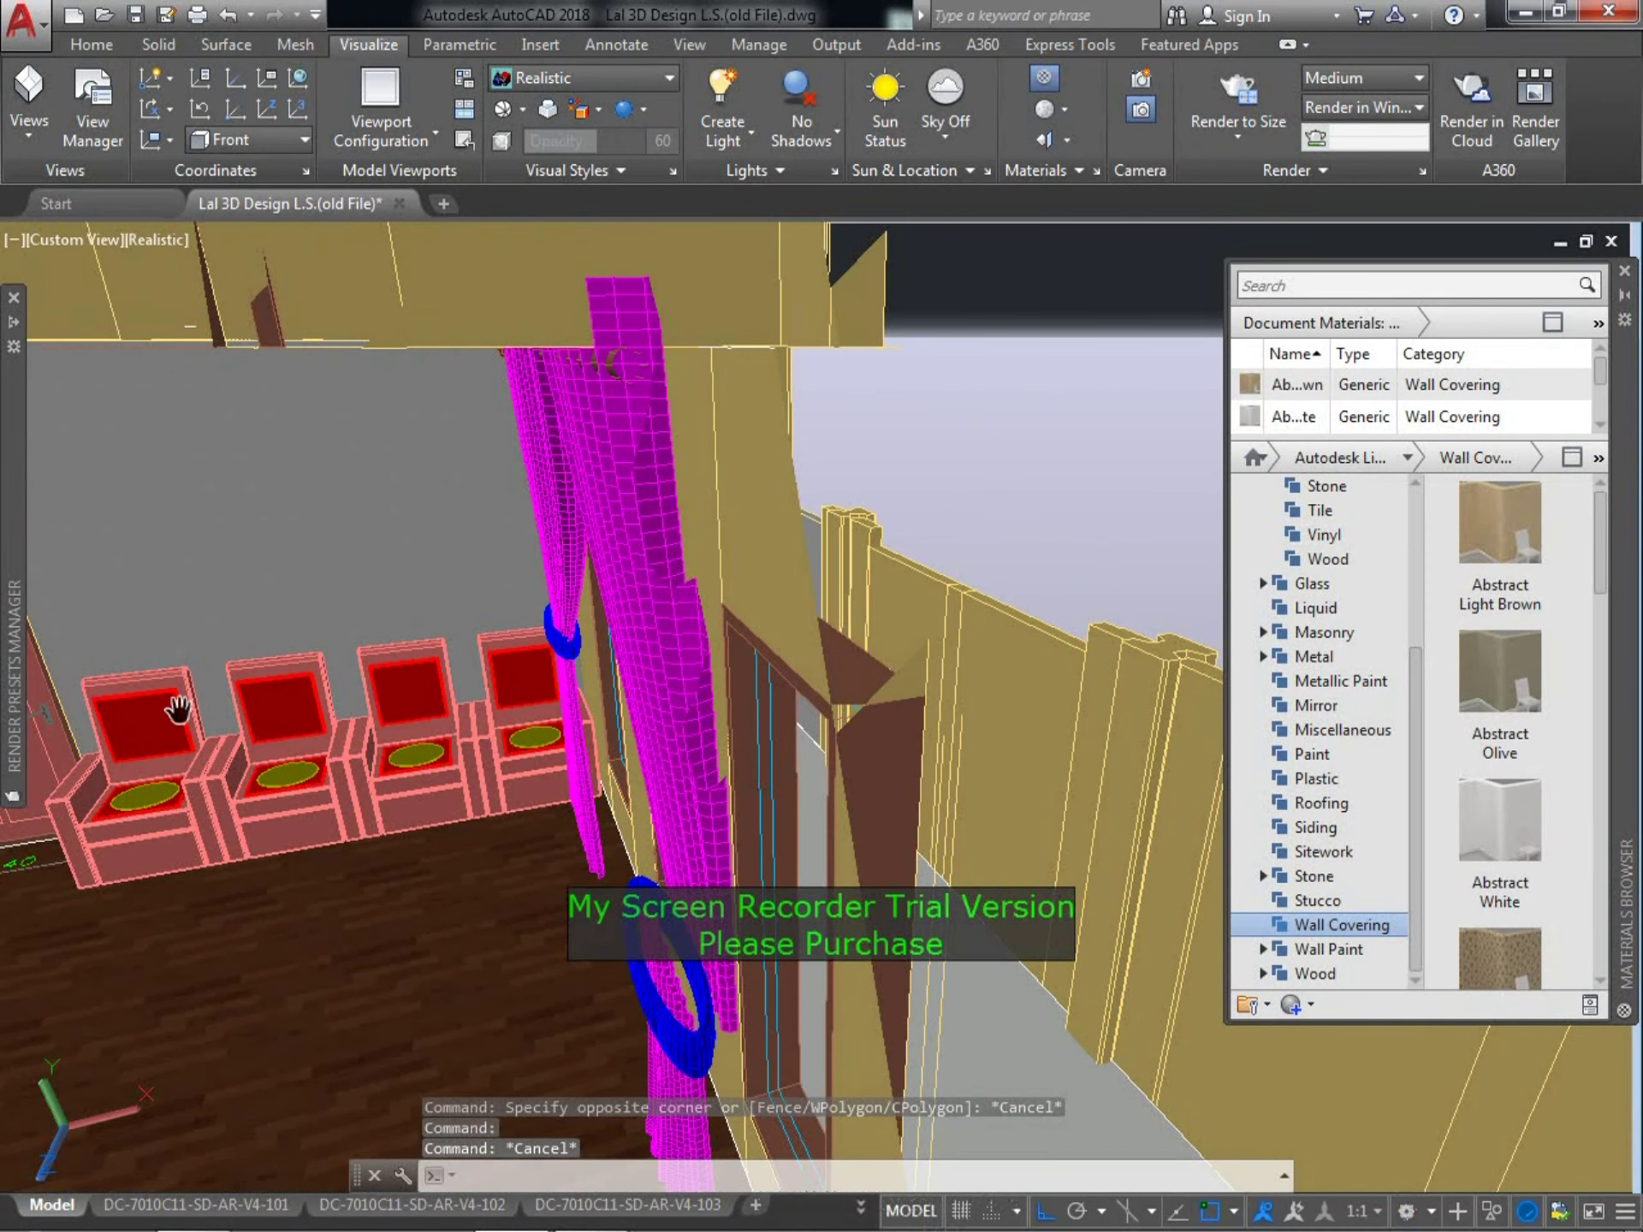
{"action": "left_click_drag", "start_coordinate": [178, 709], "coordinate": [476, 762]}
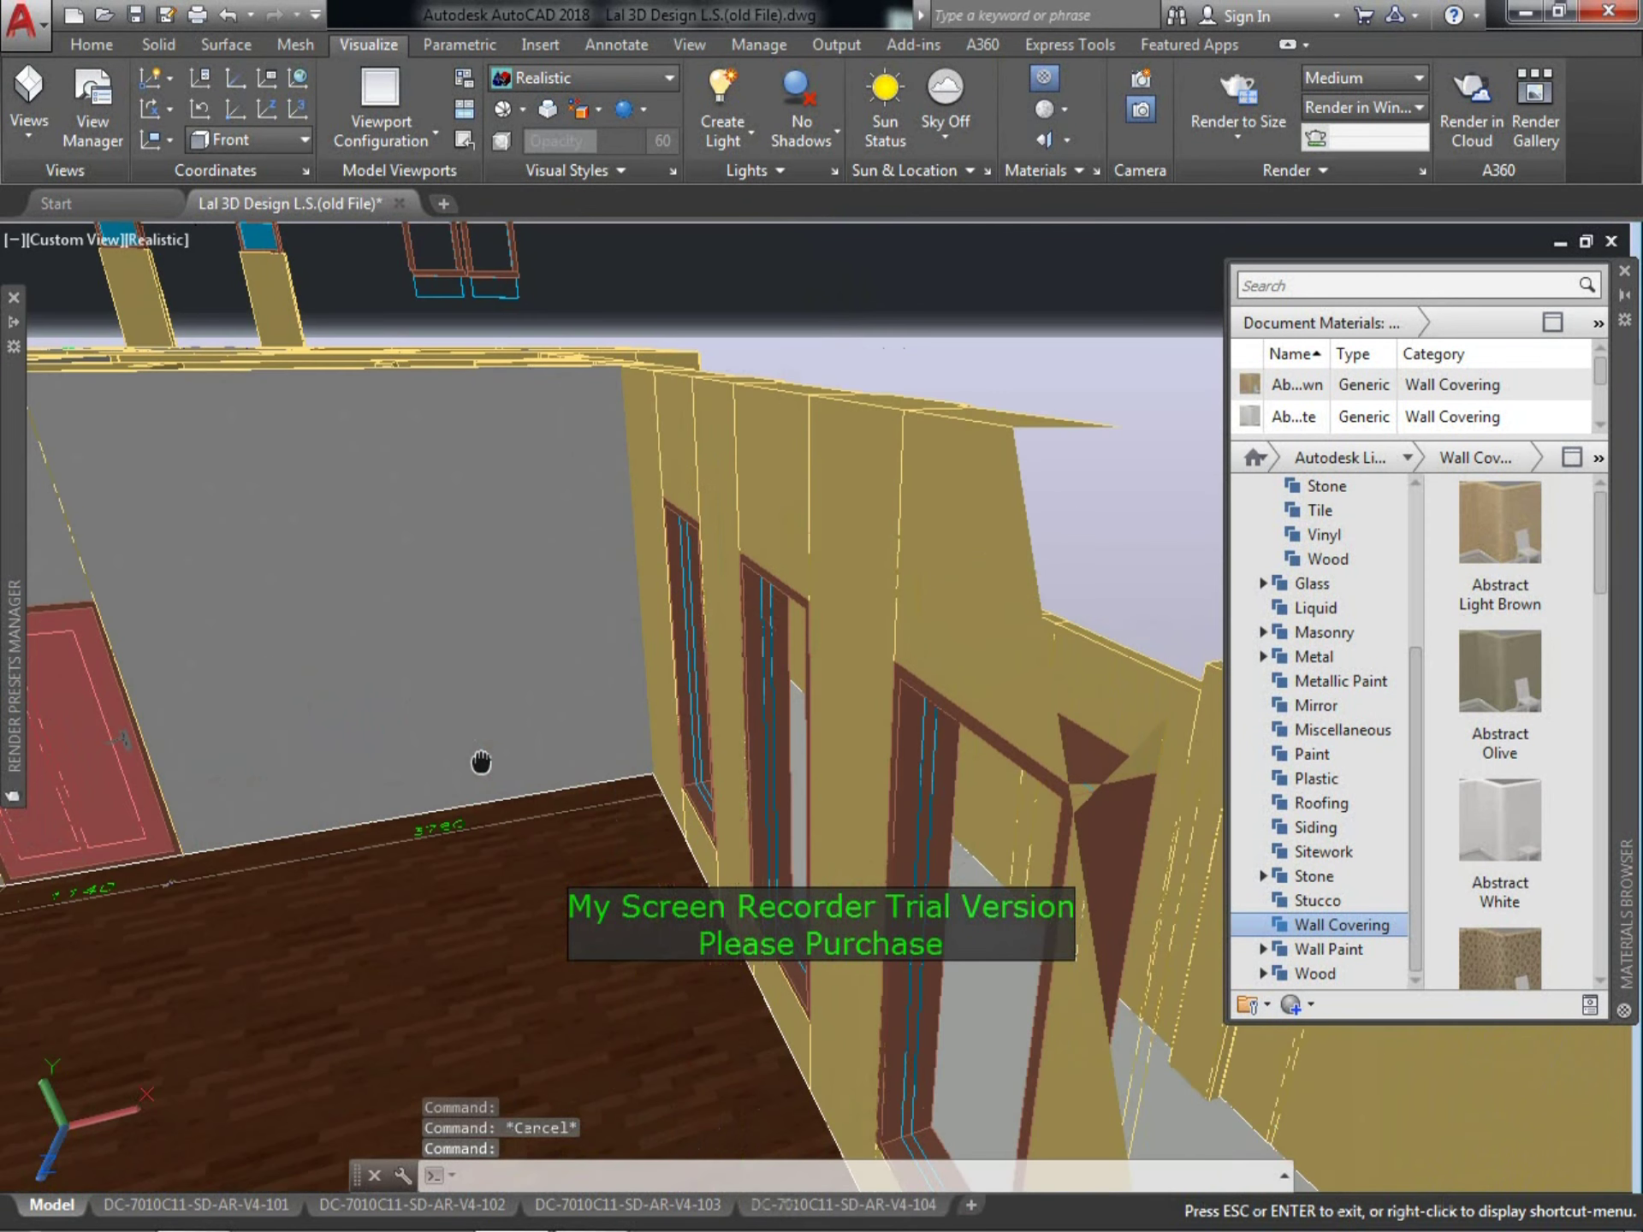
{"action": "scroll", "coordinate": [476, 762], "scroll_direction": "down", "scroll_amount": 5}
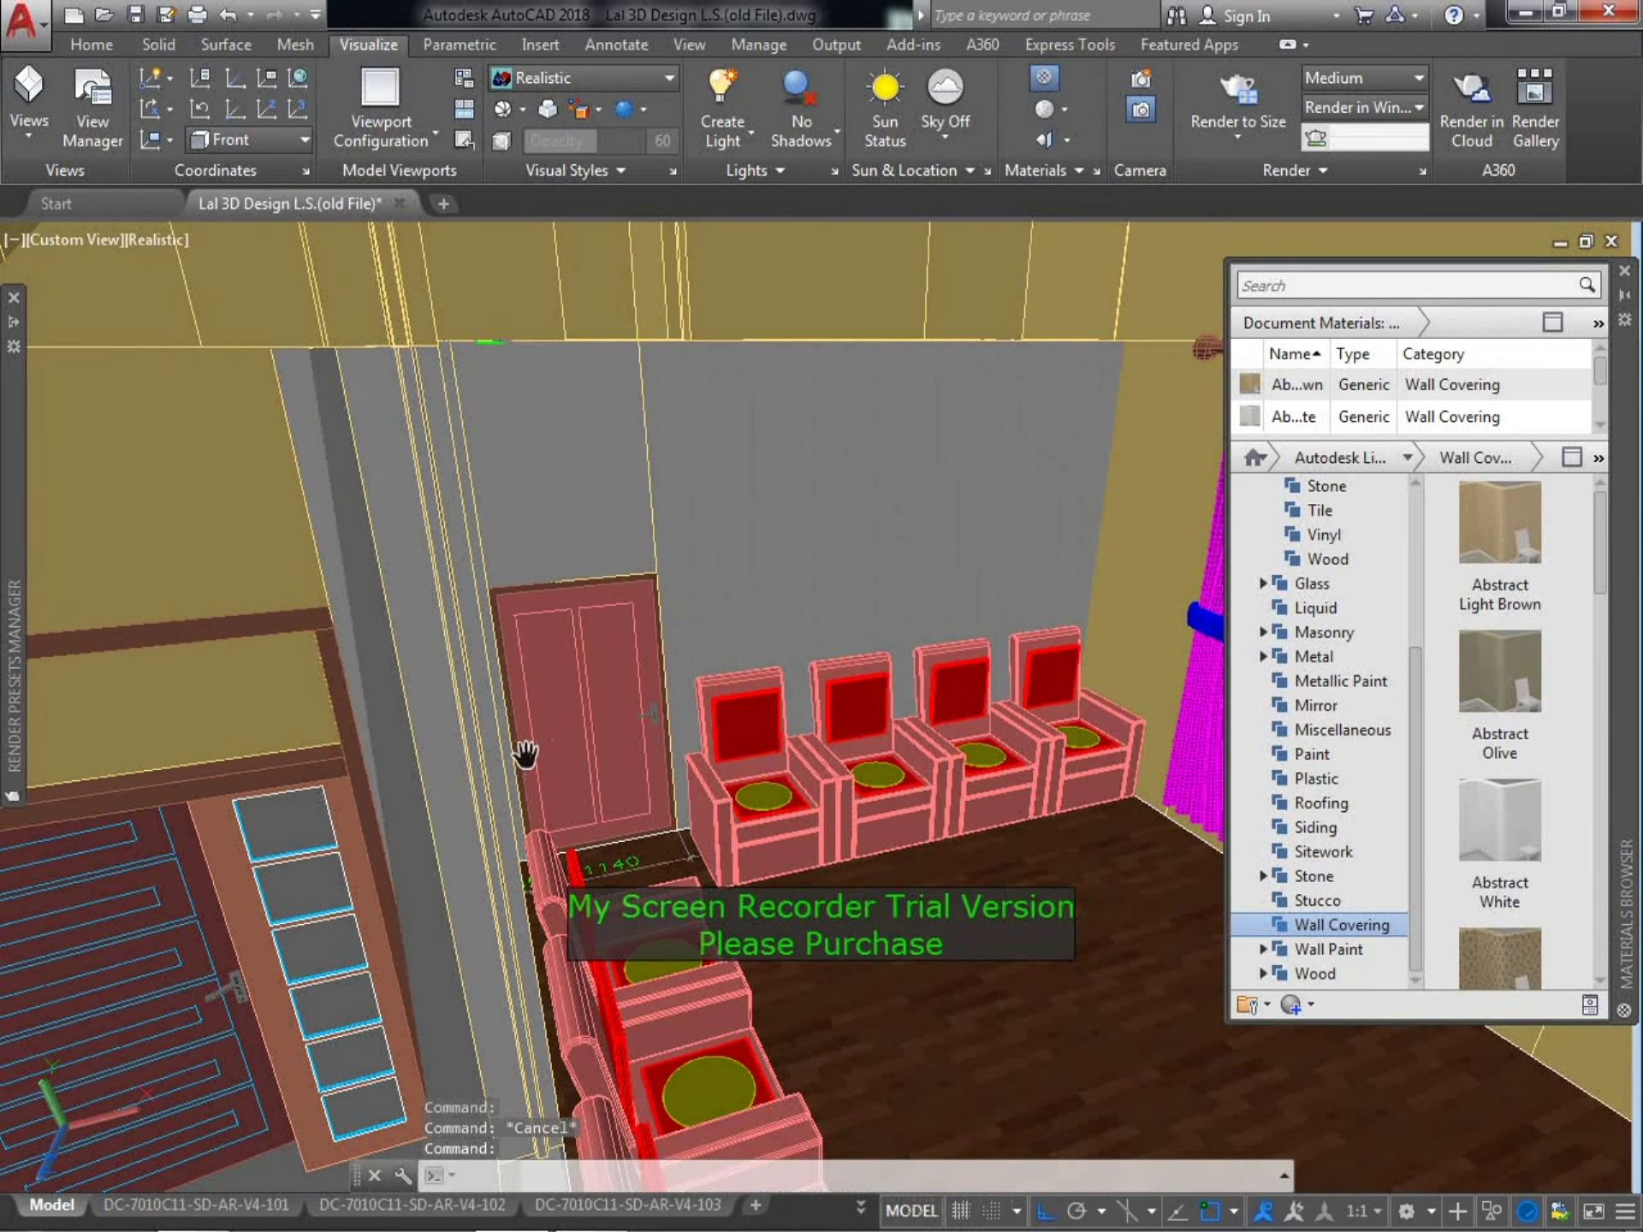
{"action": "key", "text": "Escape"}
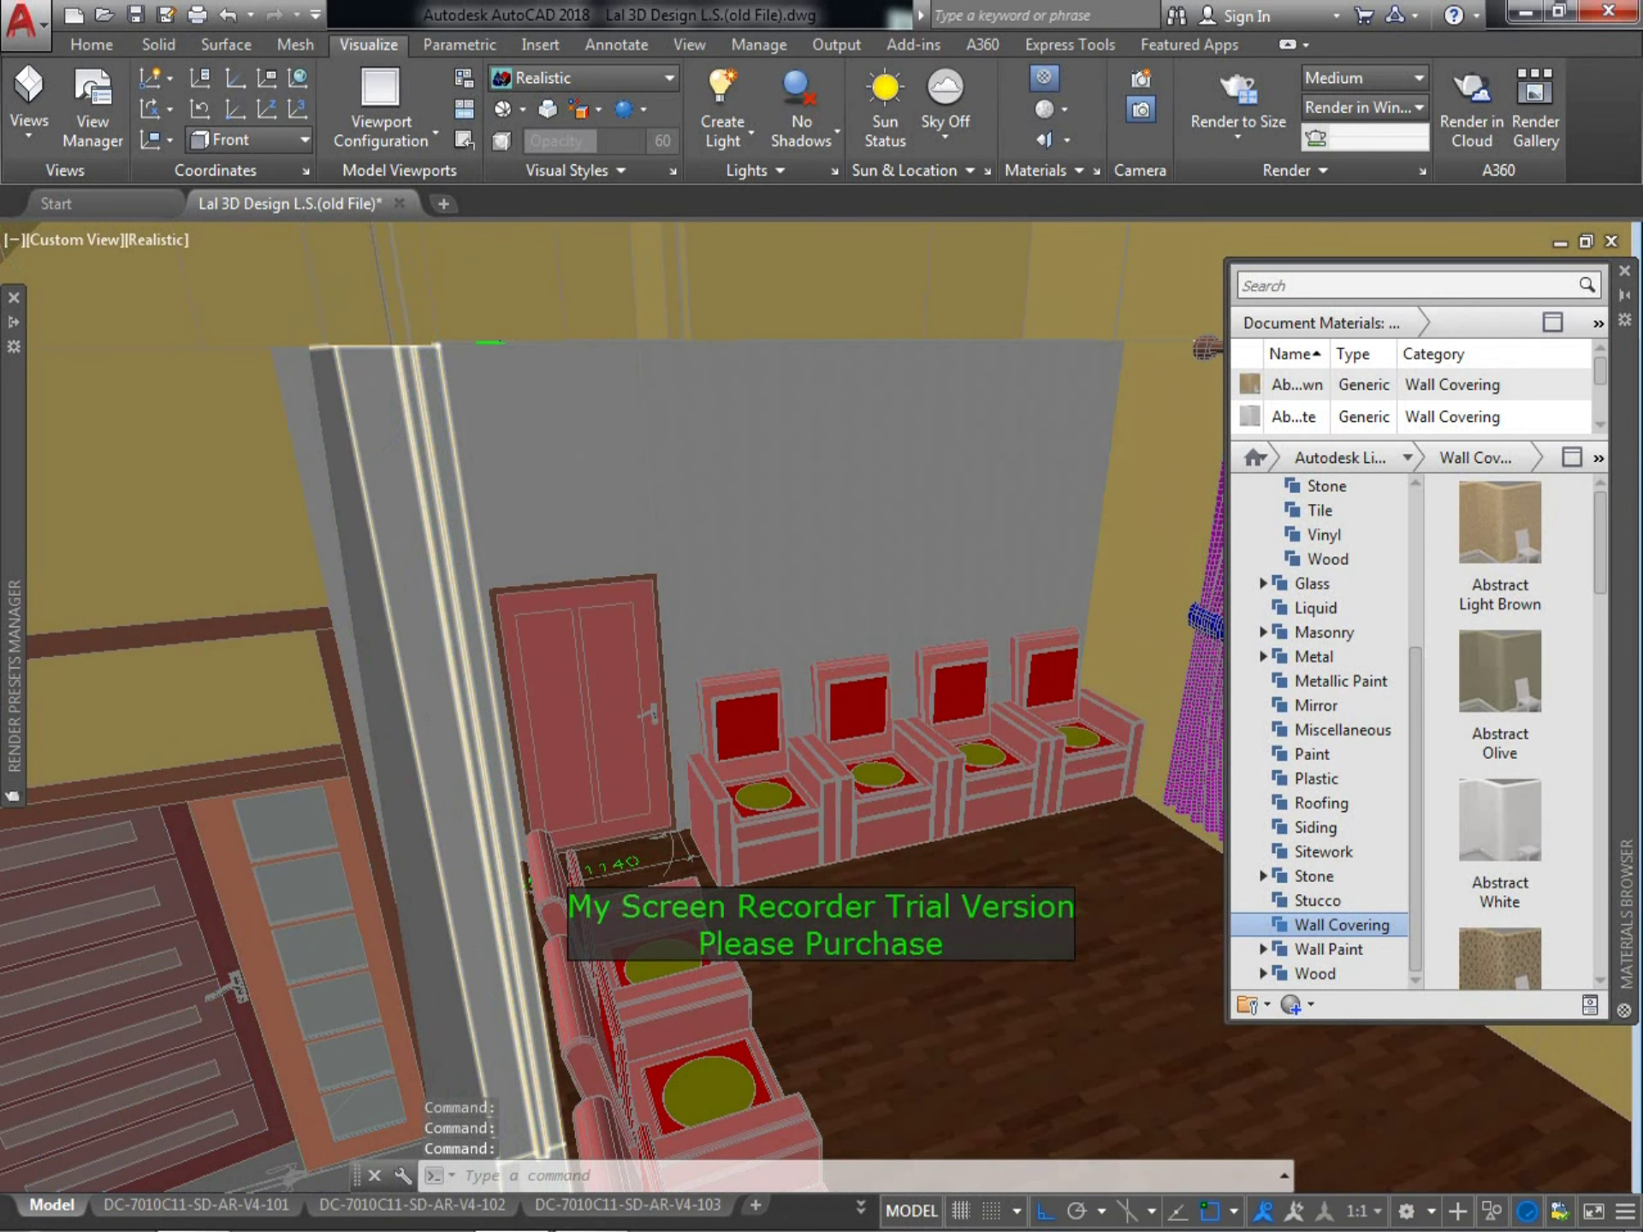
{"action": "scroll", "coordinate": [359, 856], "scroll_direction": "up", "scroll_amount": 3}
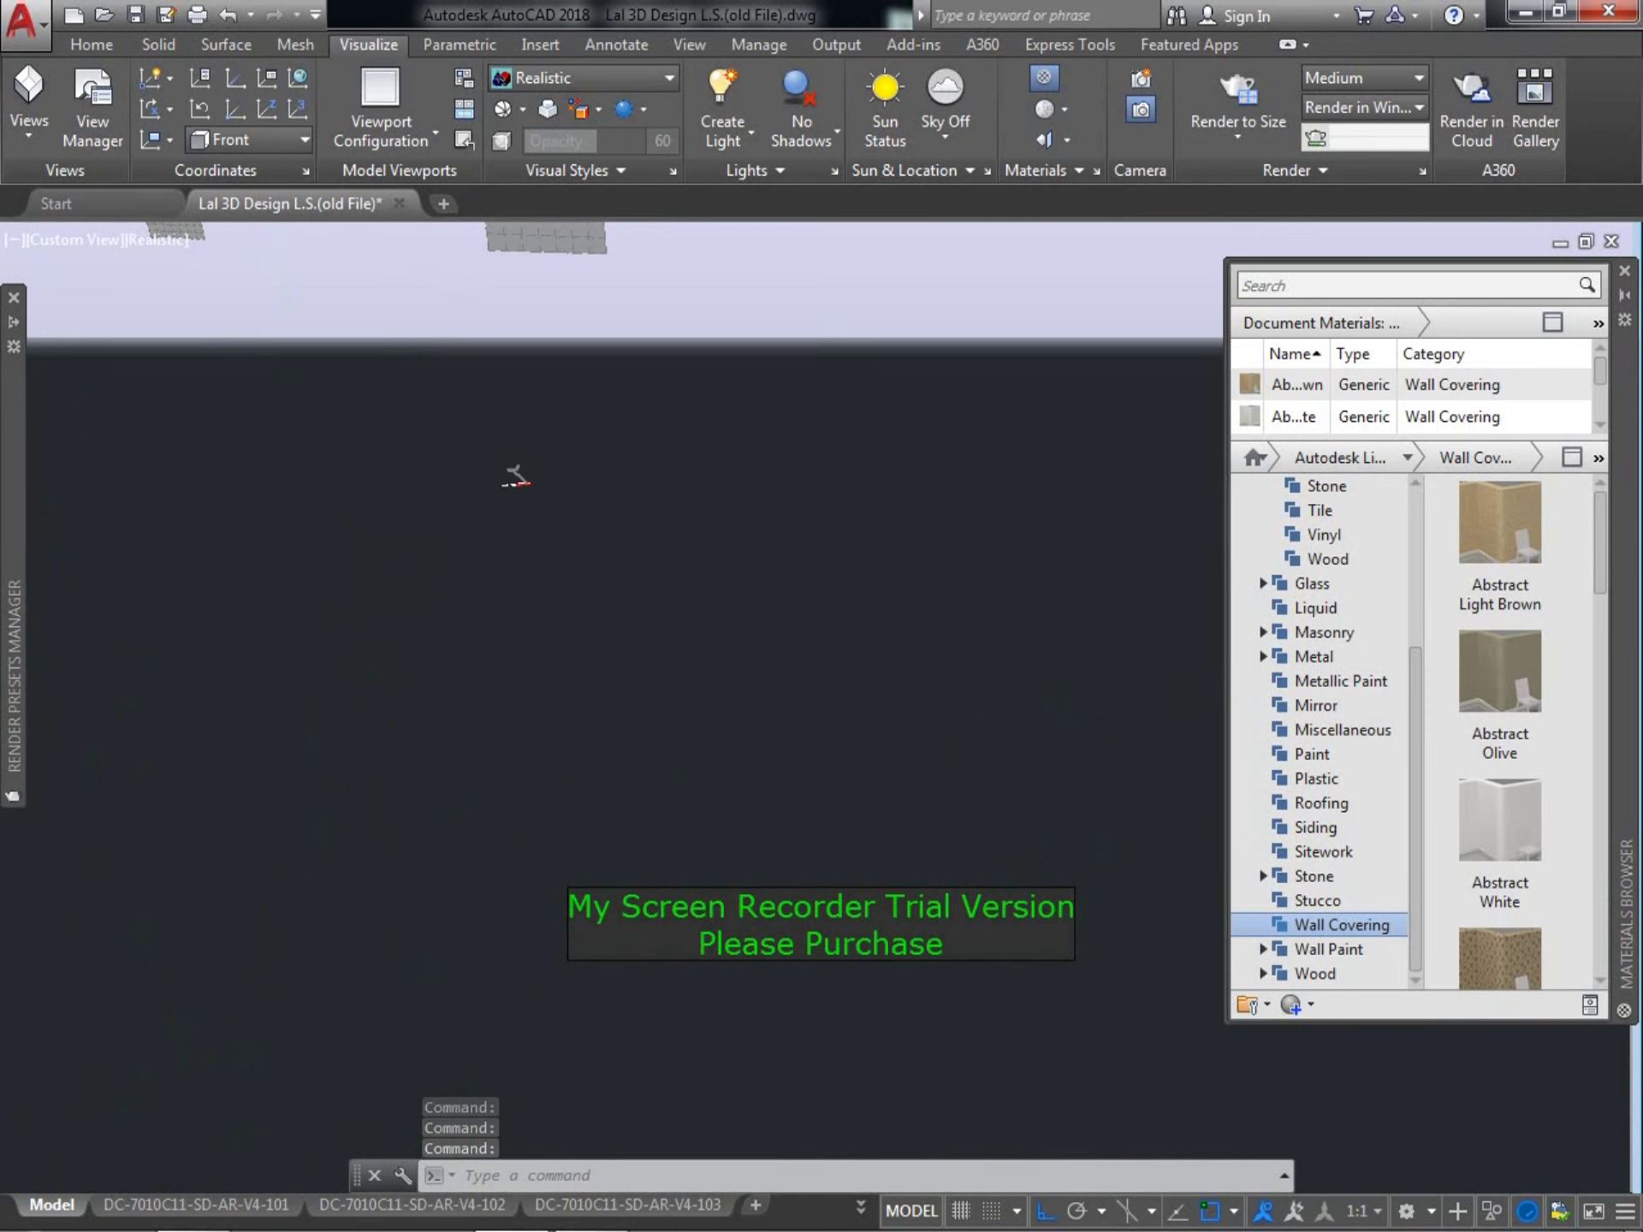
{"action": "scroll", "coordinate": [516, 478], "scroll_direction": "down", "scroll_amount": 3}
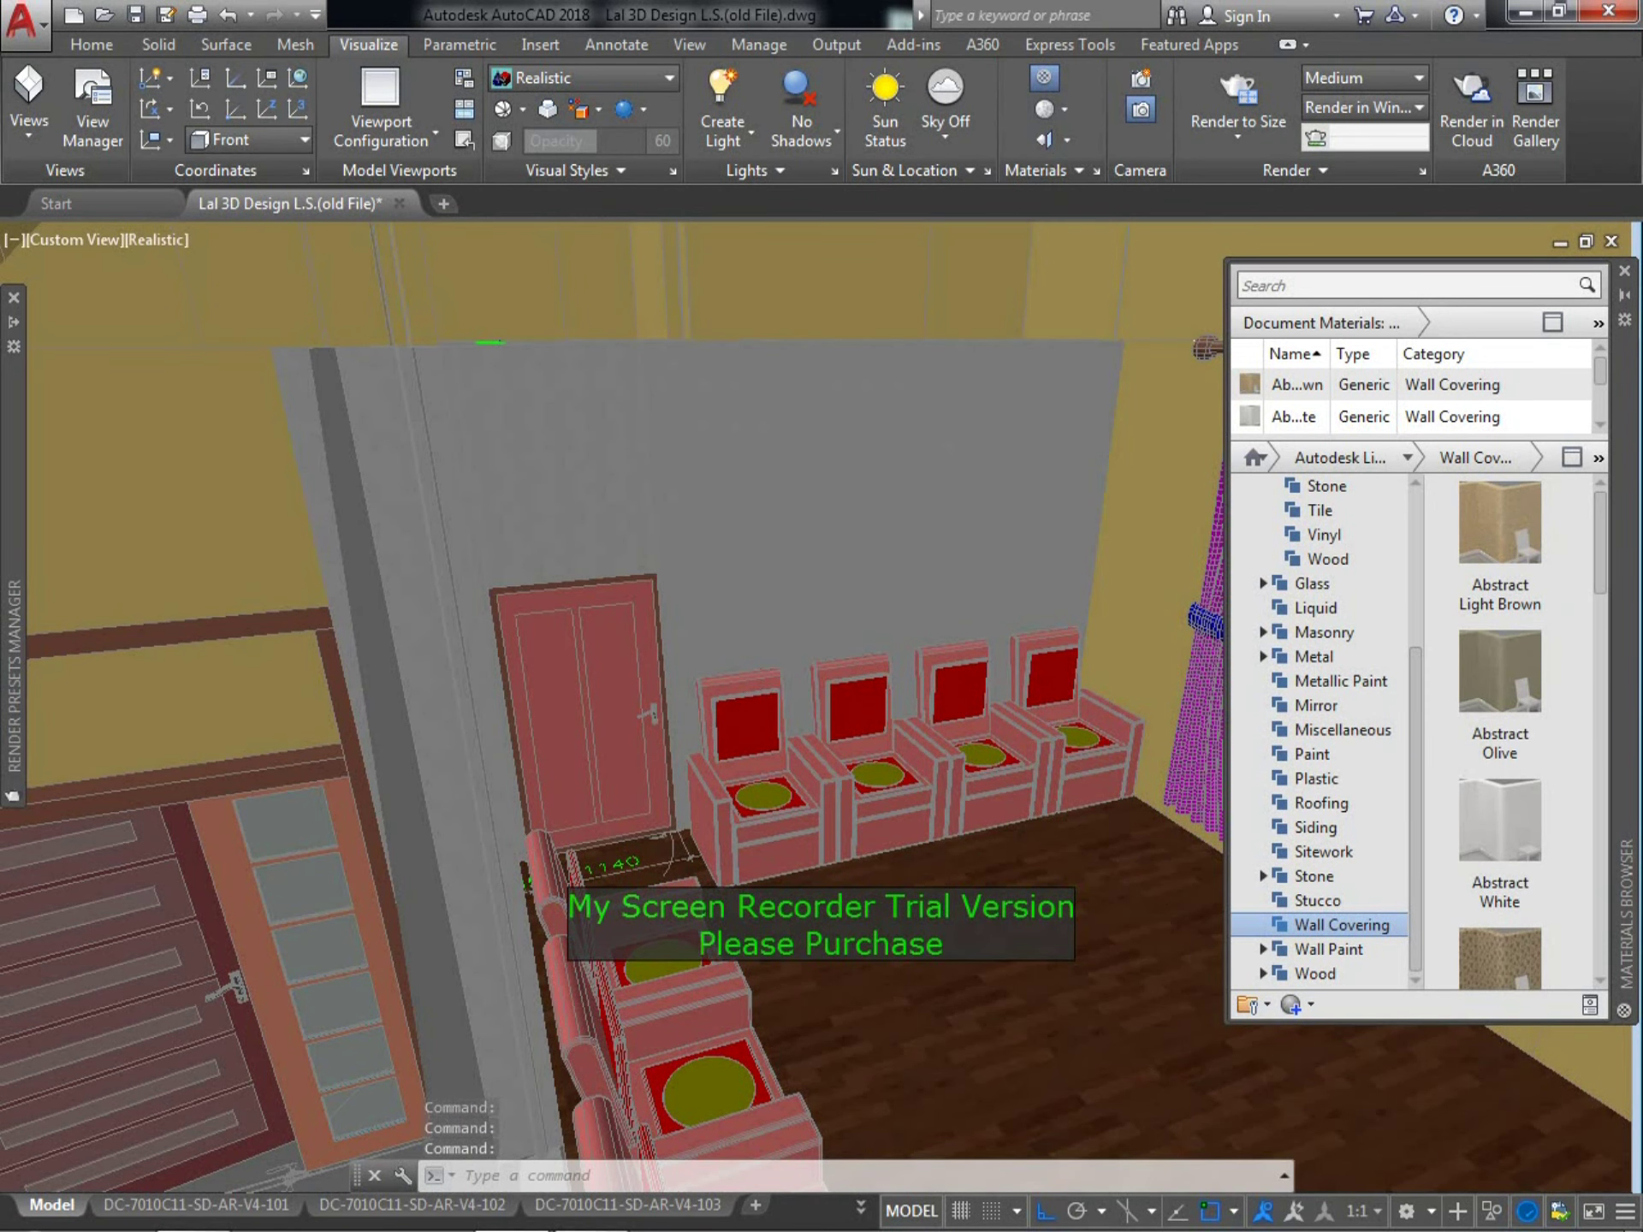